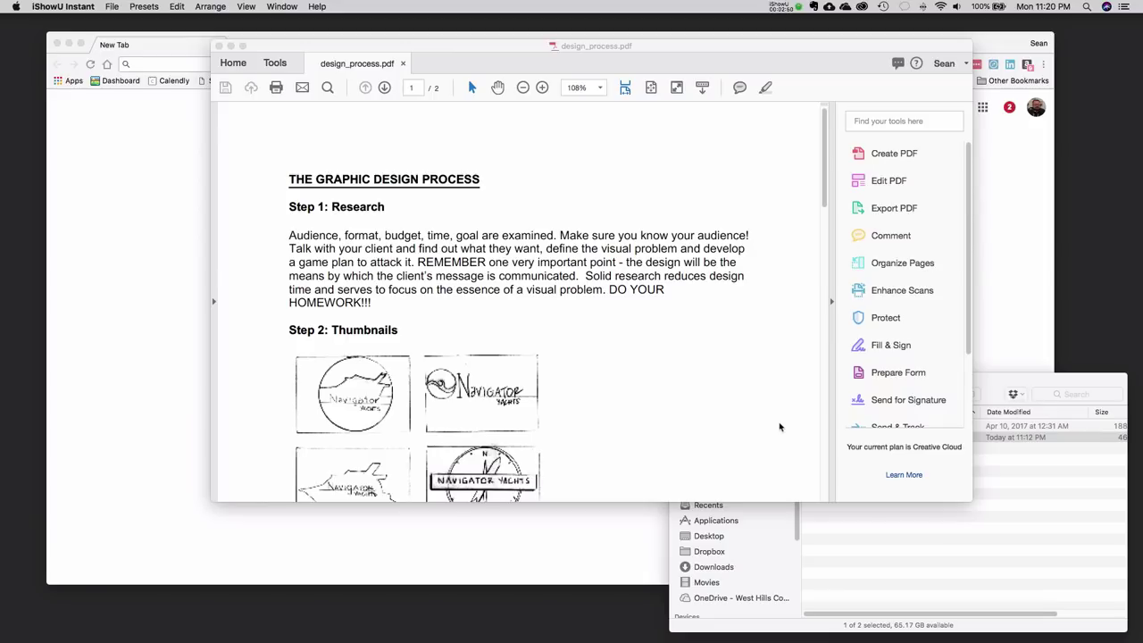
- Highlight 'budget' in the design_process.pdf research paragraph, then bring Chrome's New Tab page forward
left_click(412, 239)
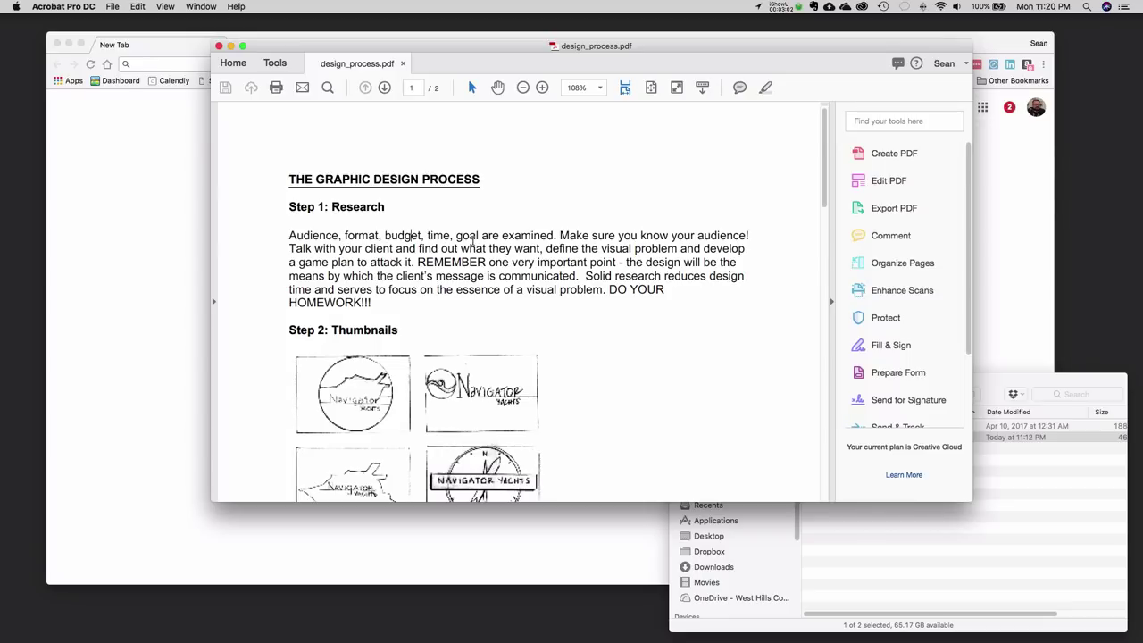
left_click_drag(384, 236, 450, 237)
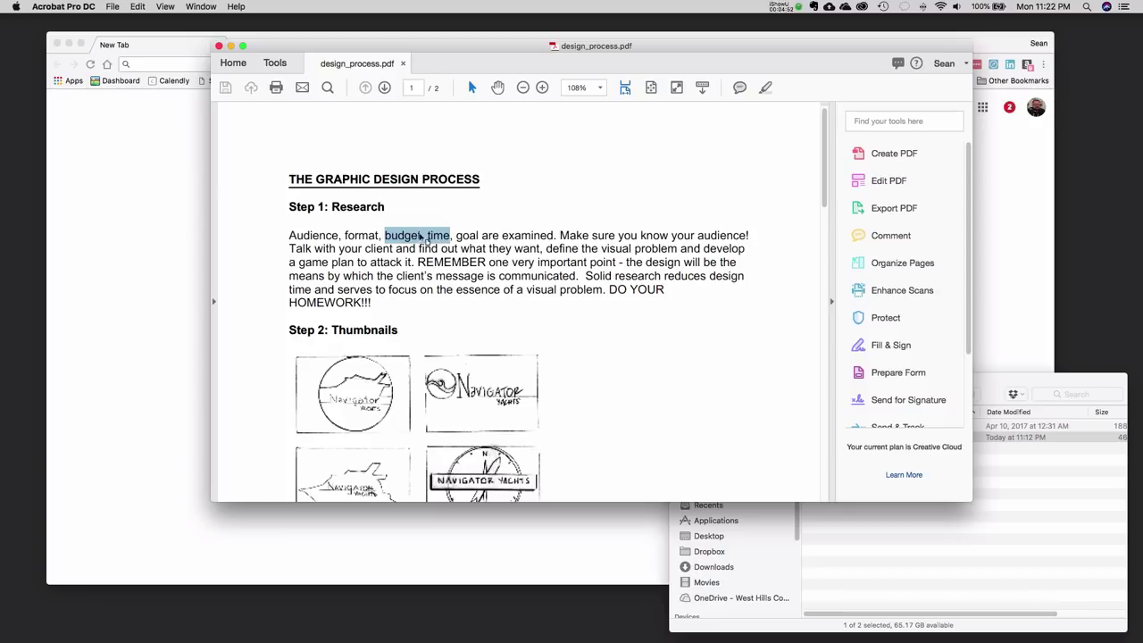
left_click(144, 201)
- Load 4over.com and open the Business Cards product page under Marketing, then its Specs tab
type("4over.com")
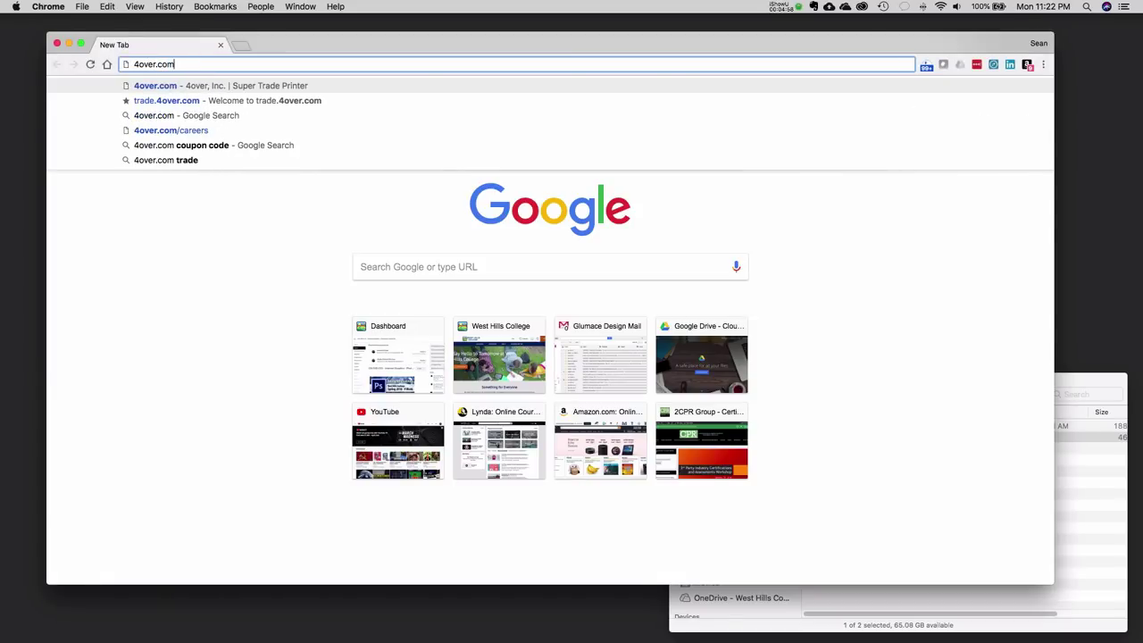
key("Return")
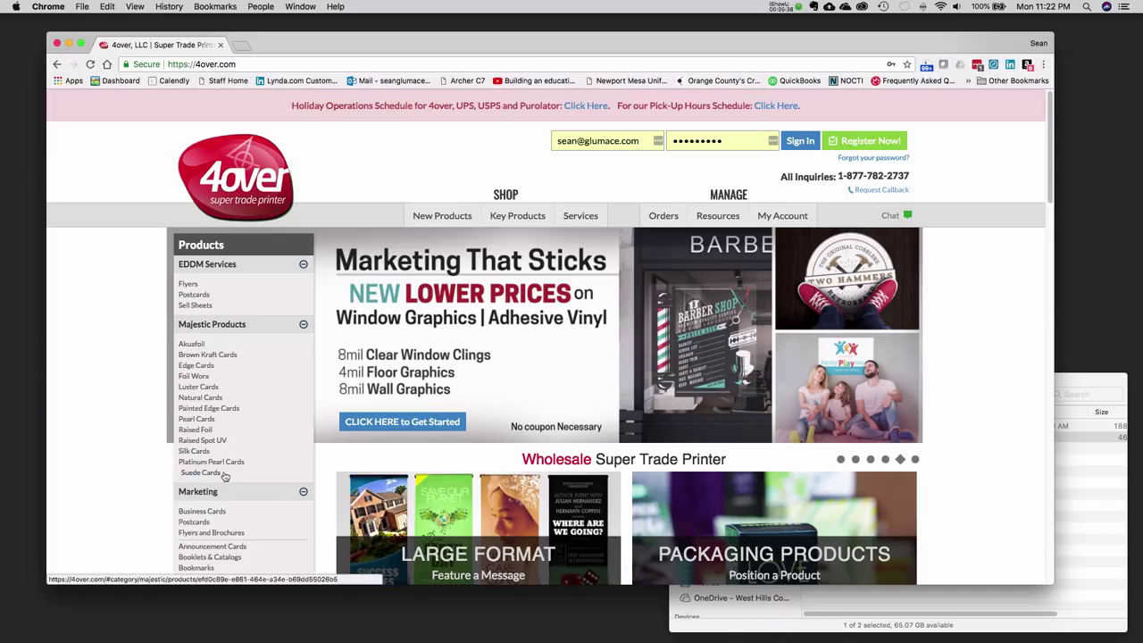
scroll(255, 406, "down", 1)
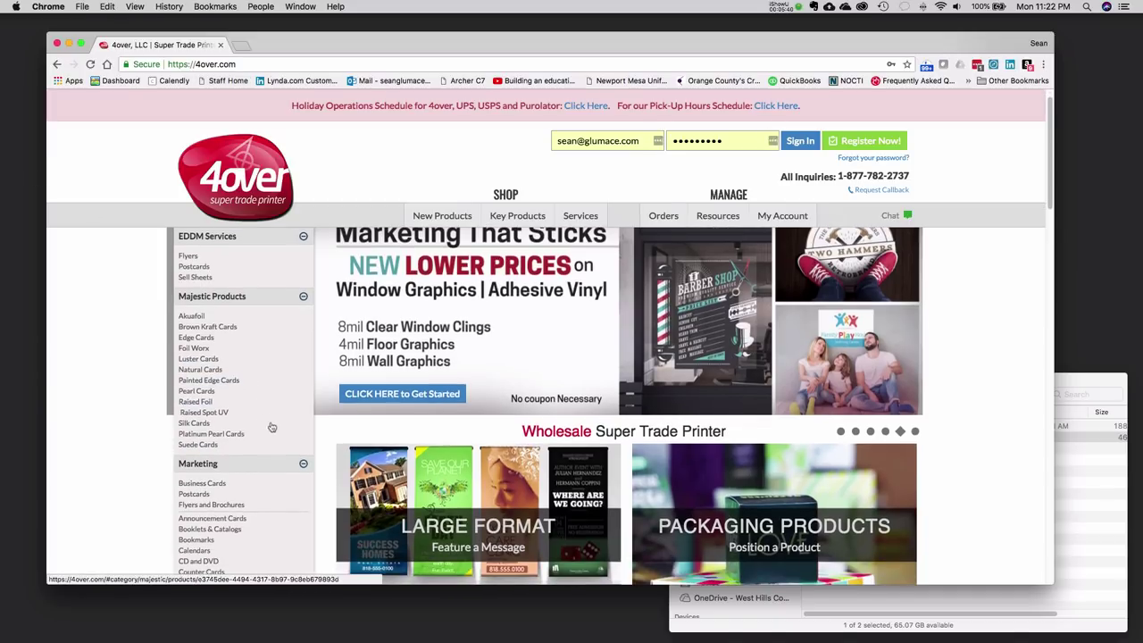
left_click(227, 488)
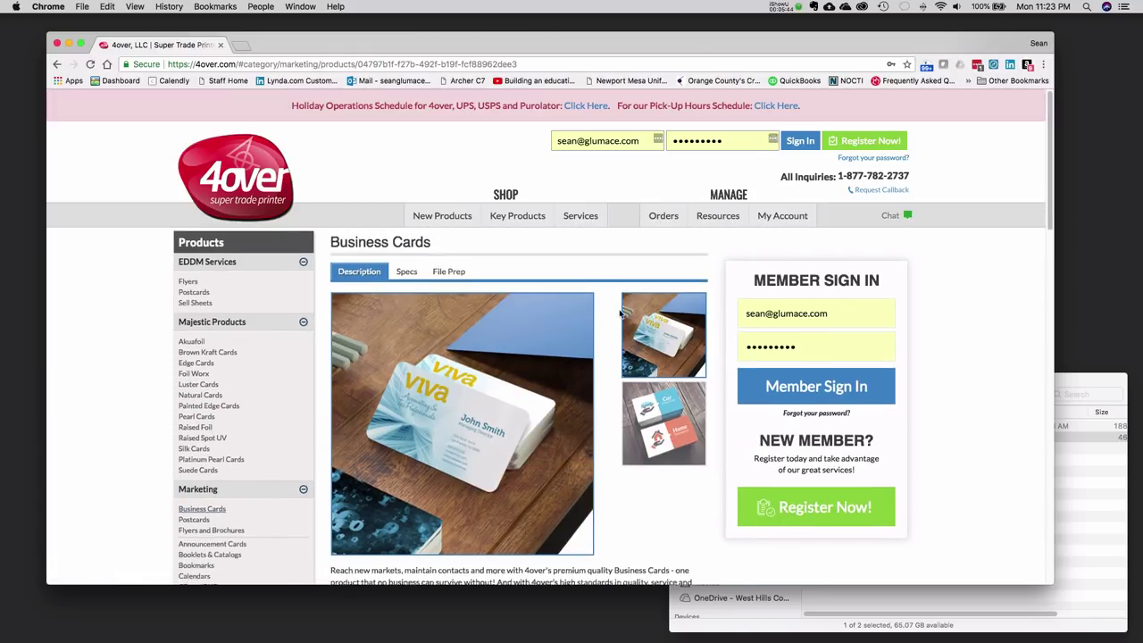
scroll(641, 405, "down", 3)
scroll(643, 404, "down", 5)
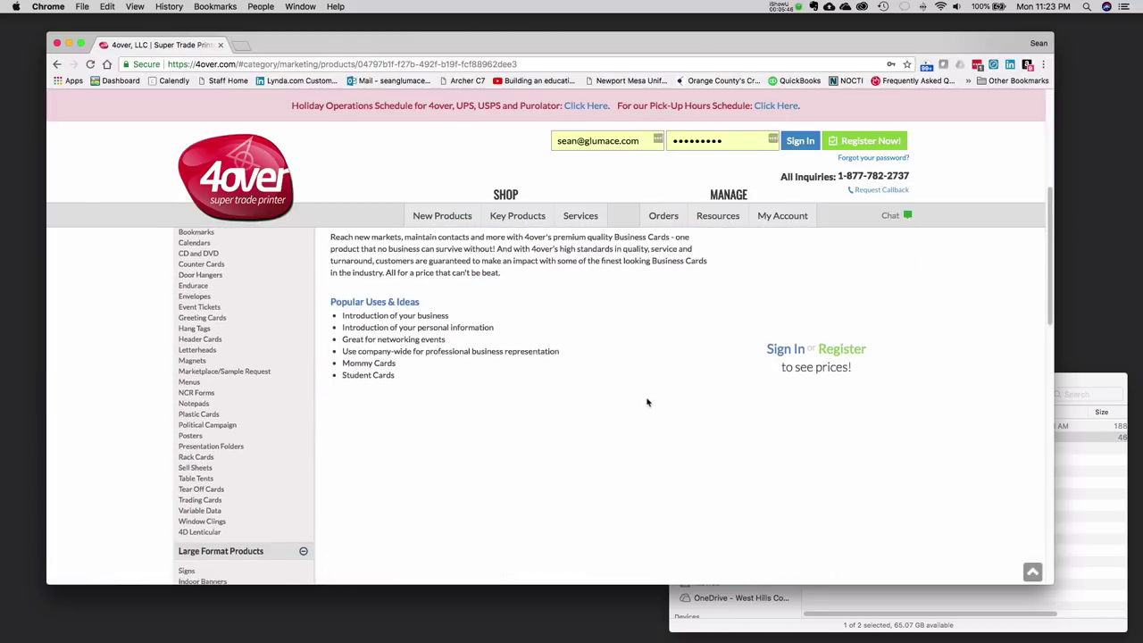
scroll(645, 401, "up", 9)
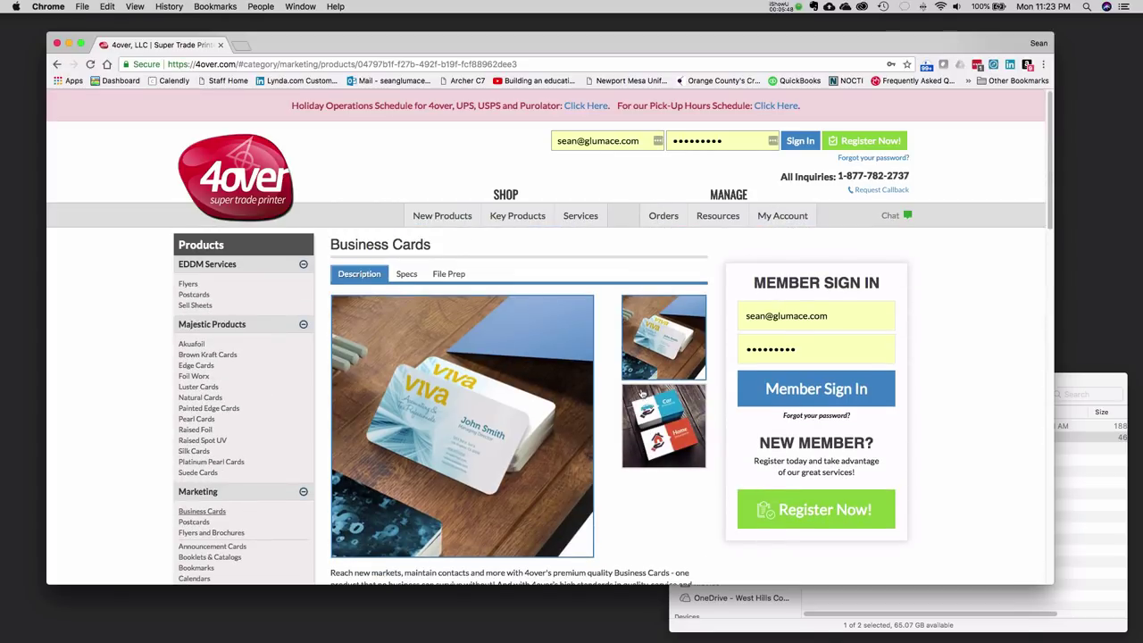
left_click(413, 277)
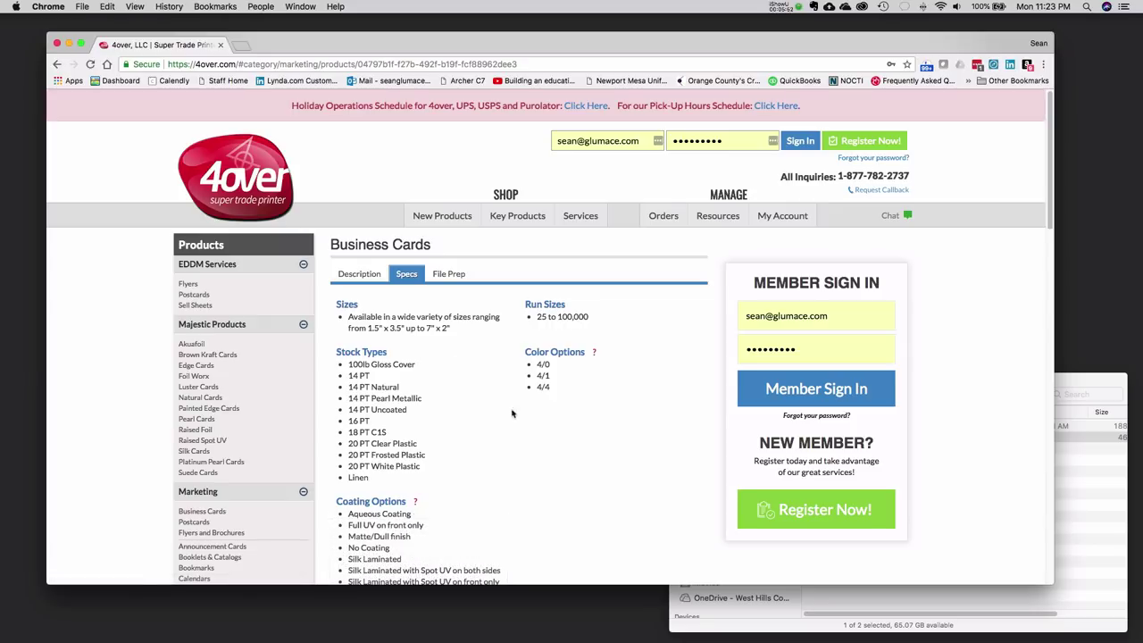
- Scroll the Business Cards specs, highlighting the stock list, 16 PT stock and Silk Laminated coating
scroll(505, 486, "down", 1)
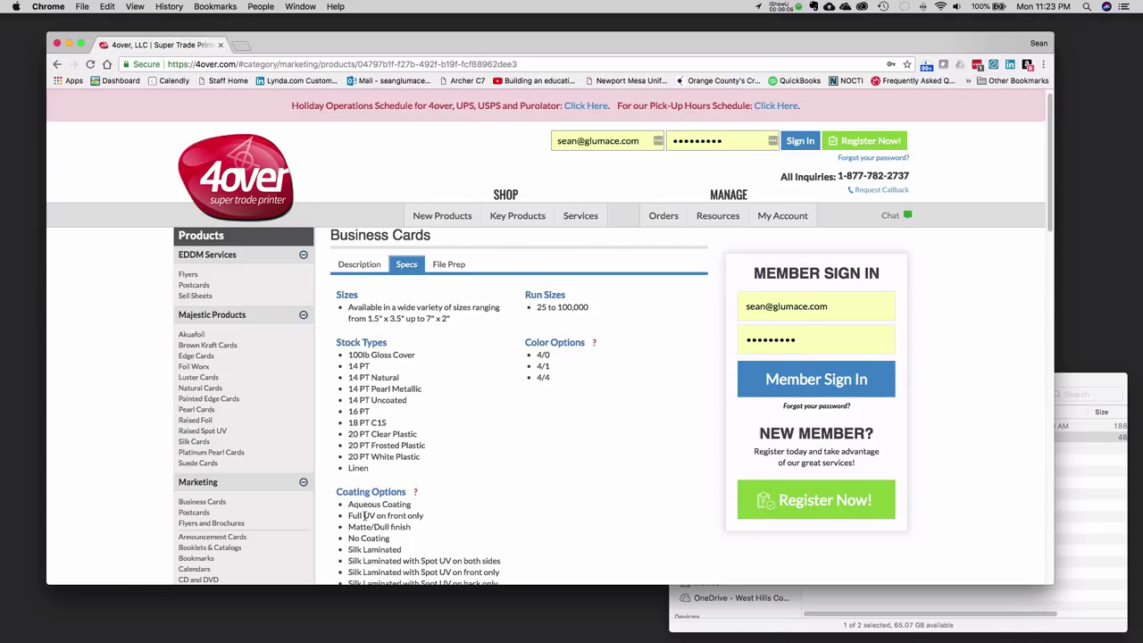
scroll(569, 473, "down", 2)
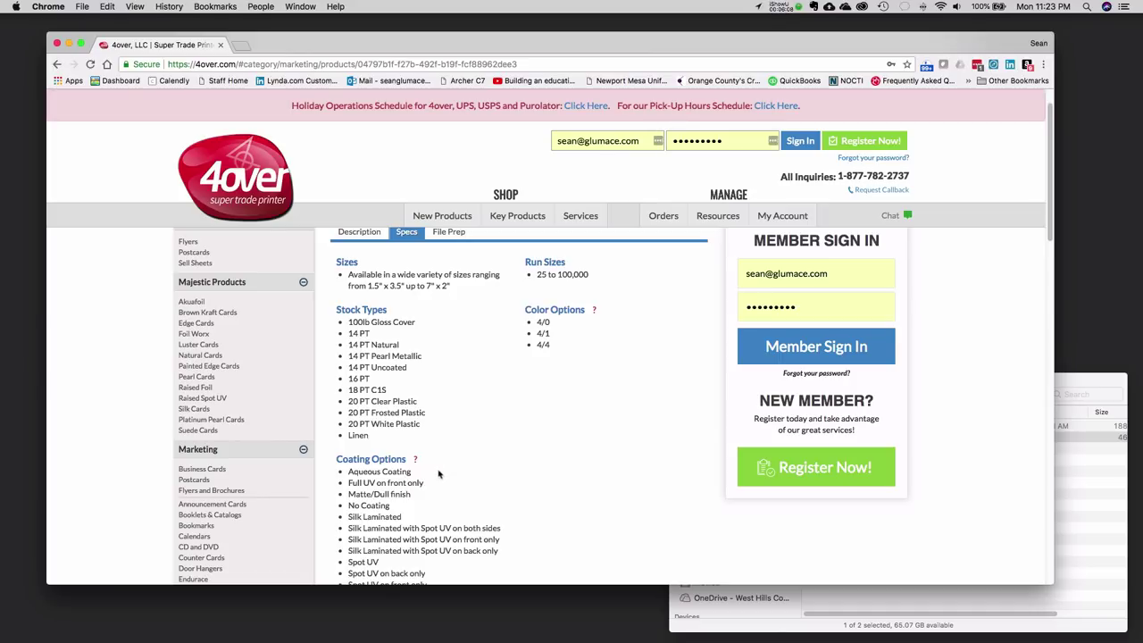
left_click_drag(351, 323, 348, 435)
mouse_move(350, 391)
left_mouse_down()
mouse_move(387, 391)
mouse_move(348, 378)
left_mouse_up()
scroll(389, 447, "down", 2)
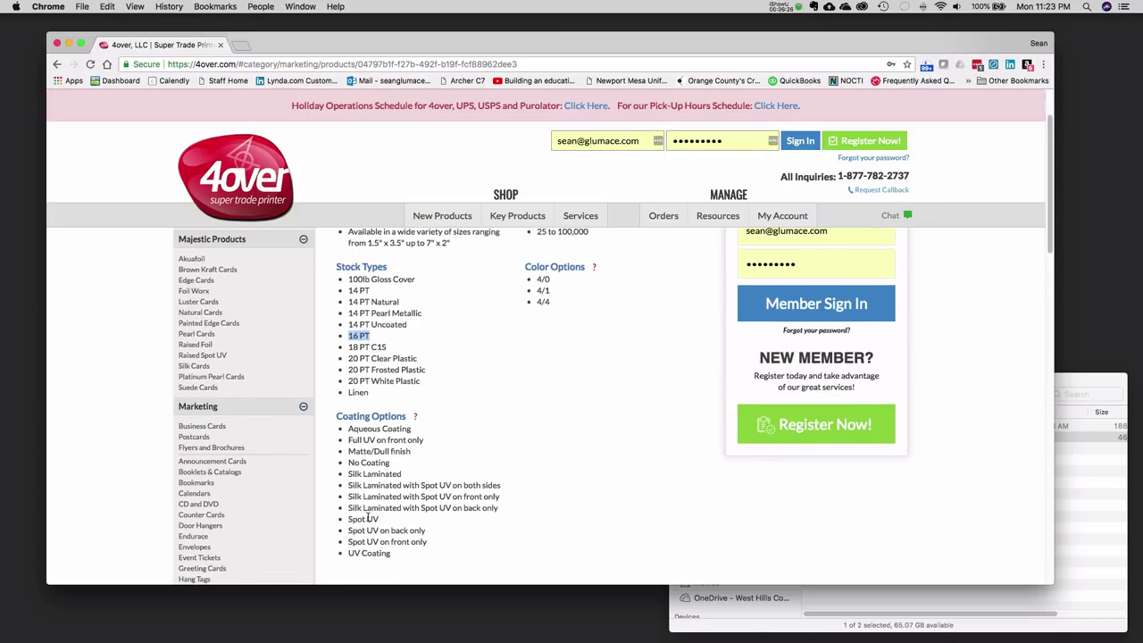
left_click_drag(402, 475, 330, 476)
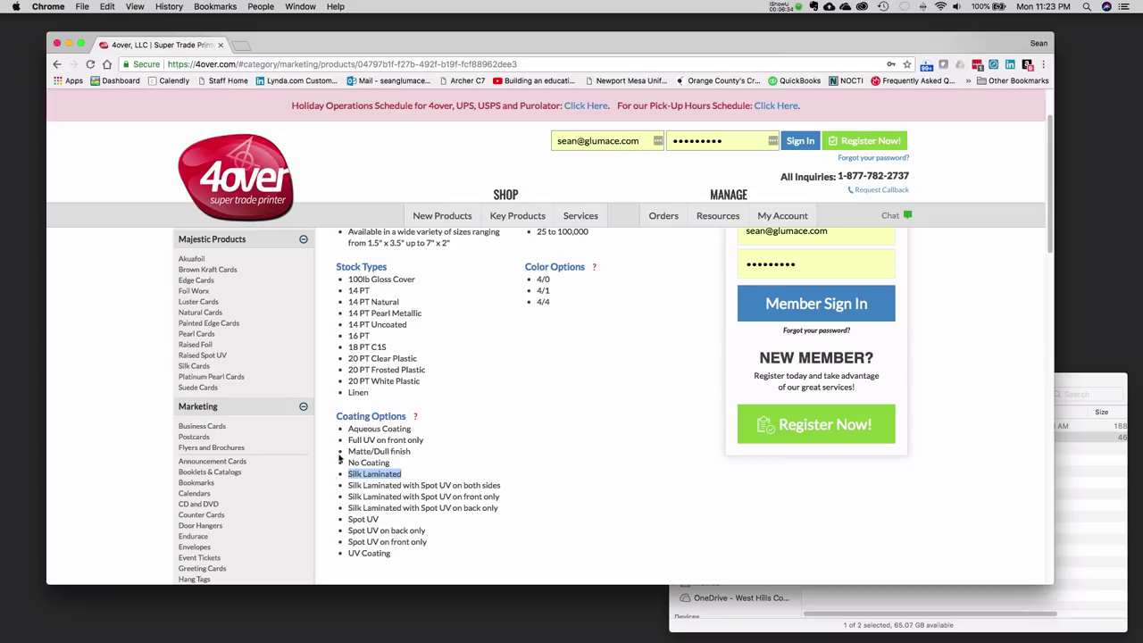
left_click(556, 416)
scroll(531, 383, "up", 2)
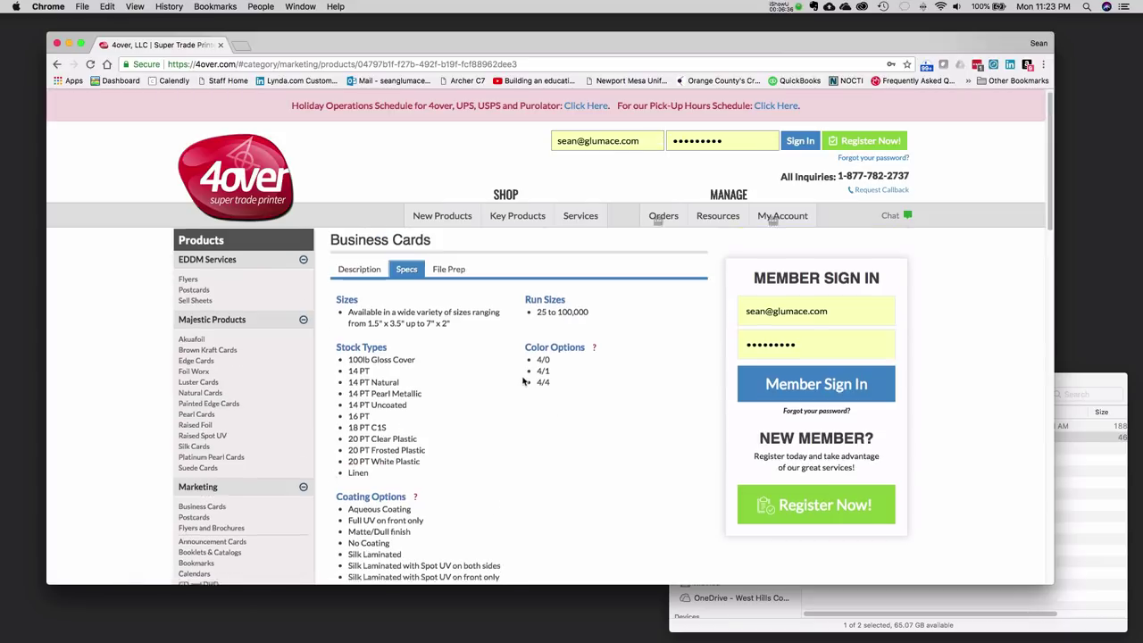
- Return to the Business Cards description, then show the File Prep specs and template downloads
left_click(370, 276)
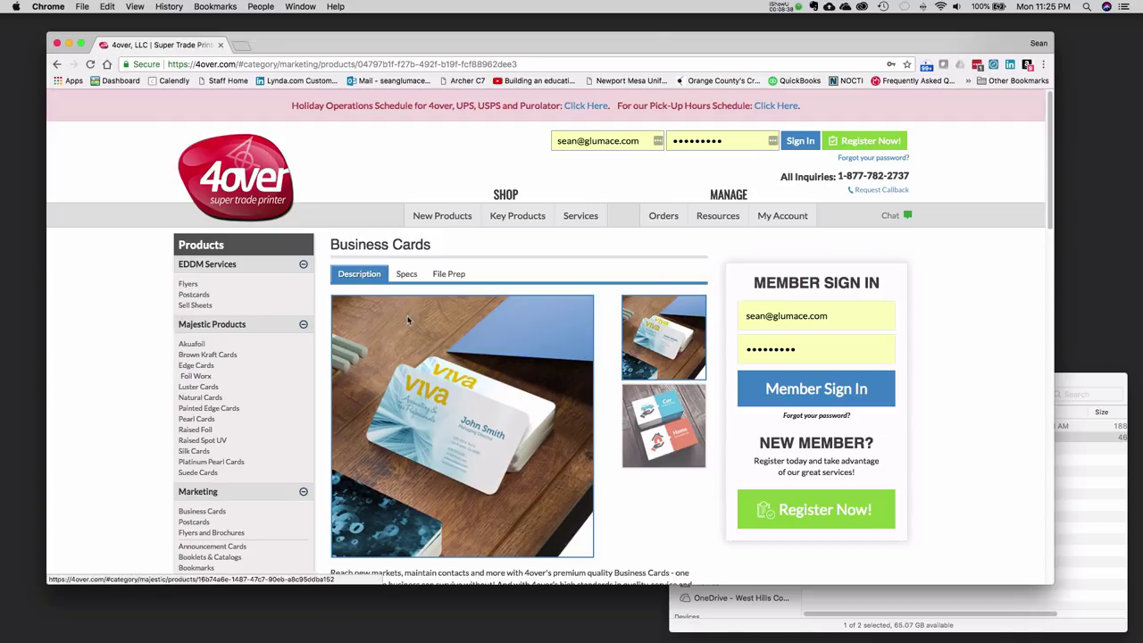
left_click(437, 275)
- Scroll through the File Prep templates, then minimize Chrome to reveal design_process.pdf
scroll(426, 429, "down", 2)
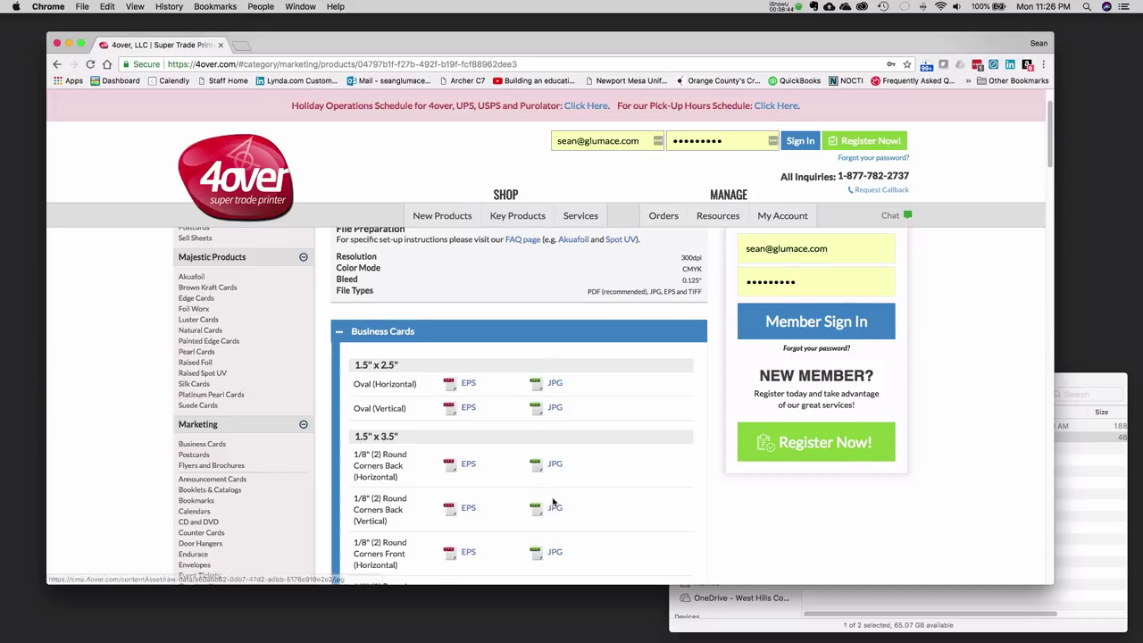
scroll(546, 491, "down", 3)
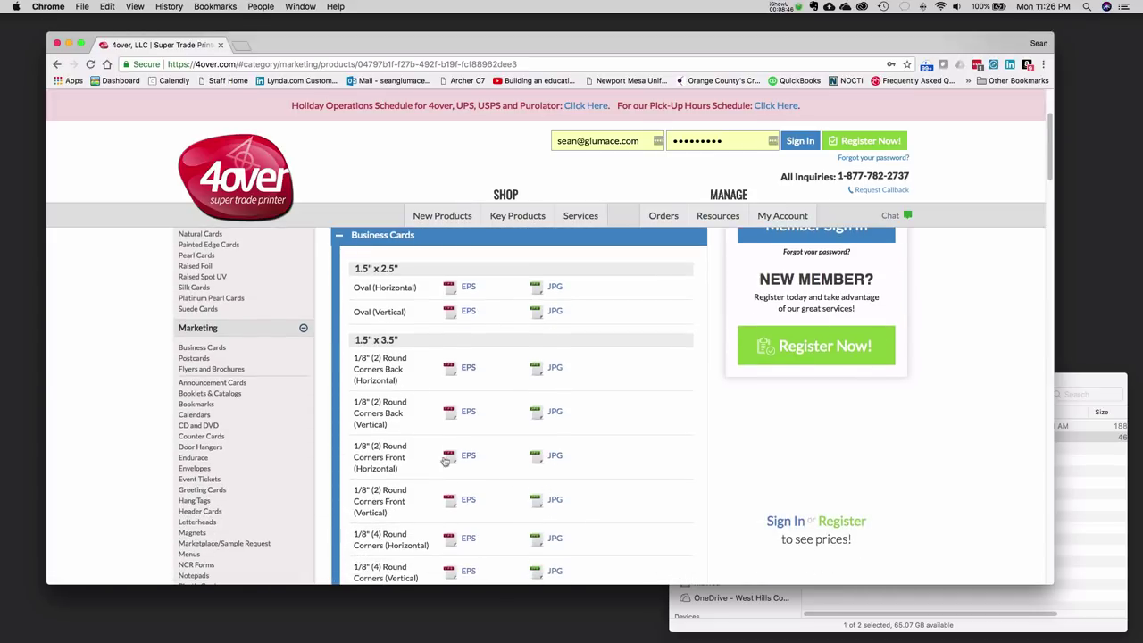
scroll(506, 464, "down", 2)
scroll(506, 464, "down", 7)
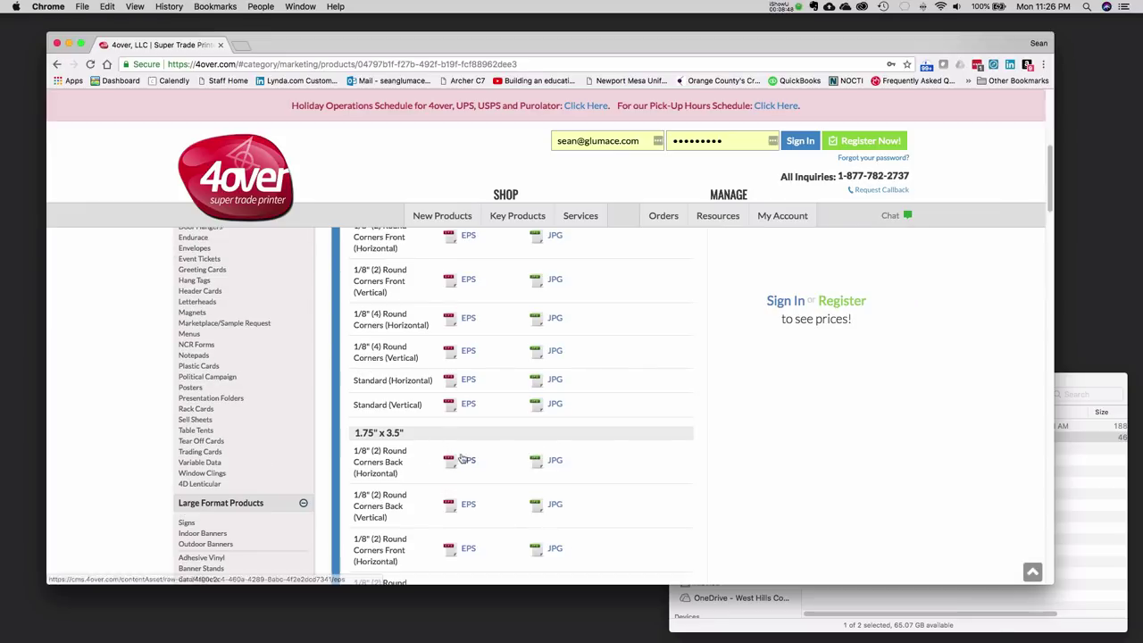
scroll(527, 431, "up", 14)
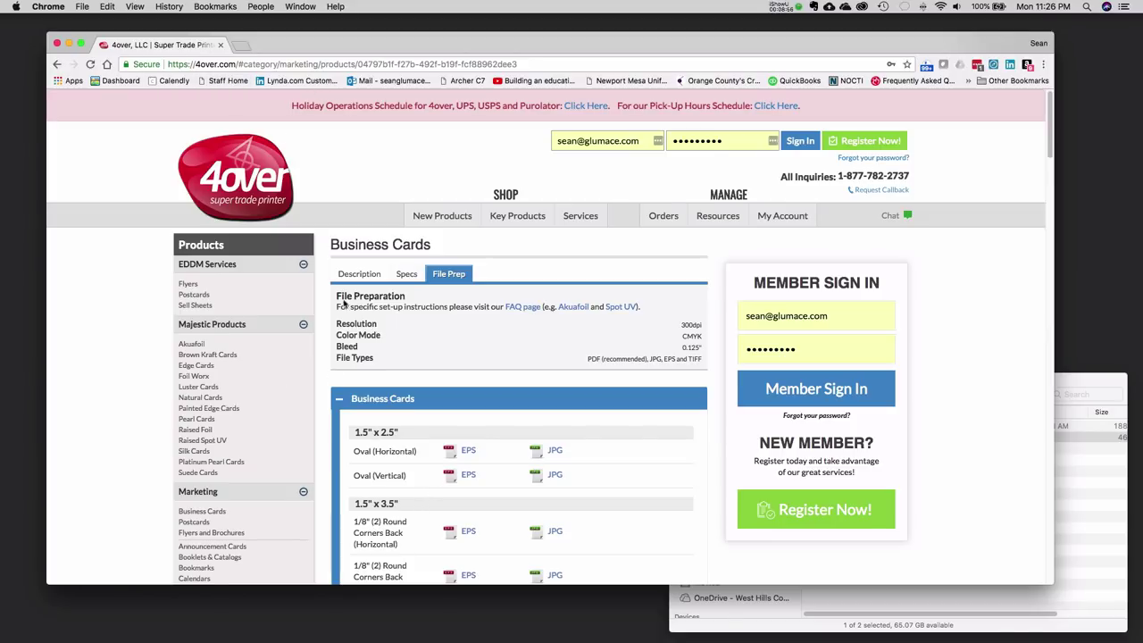
left_click(68, 48)
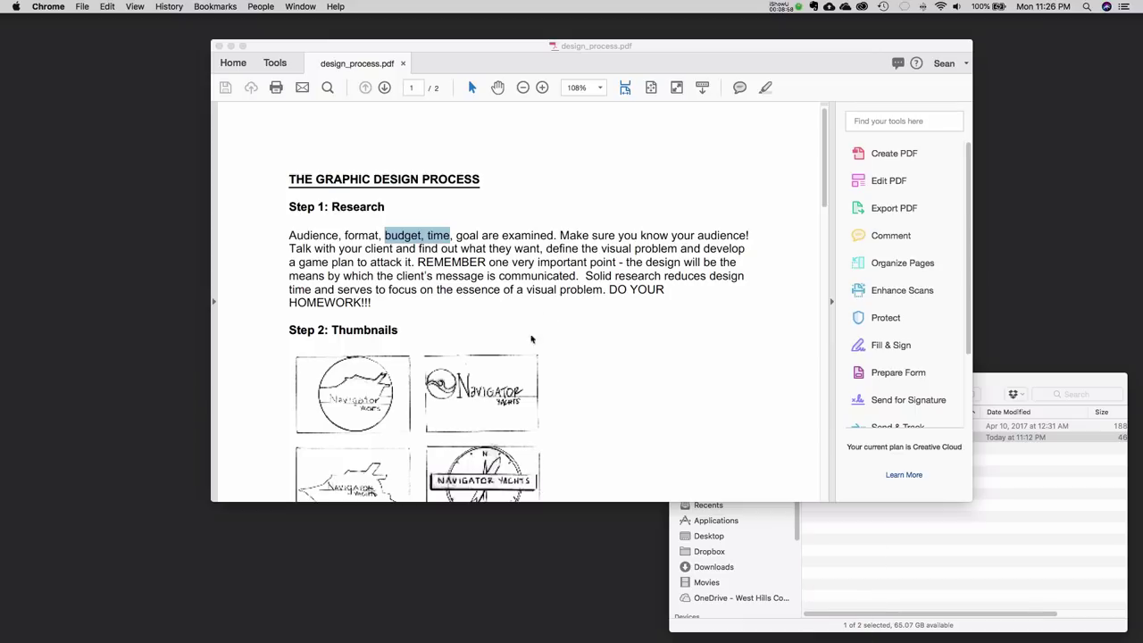
- Highlight 'budget, time' in design_process.pdf, then select the whole Step 1: Research section
left_click(500, 295)
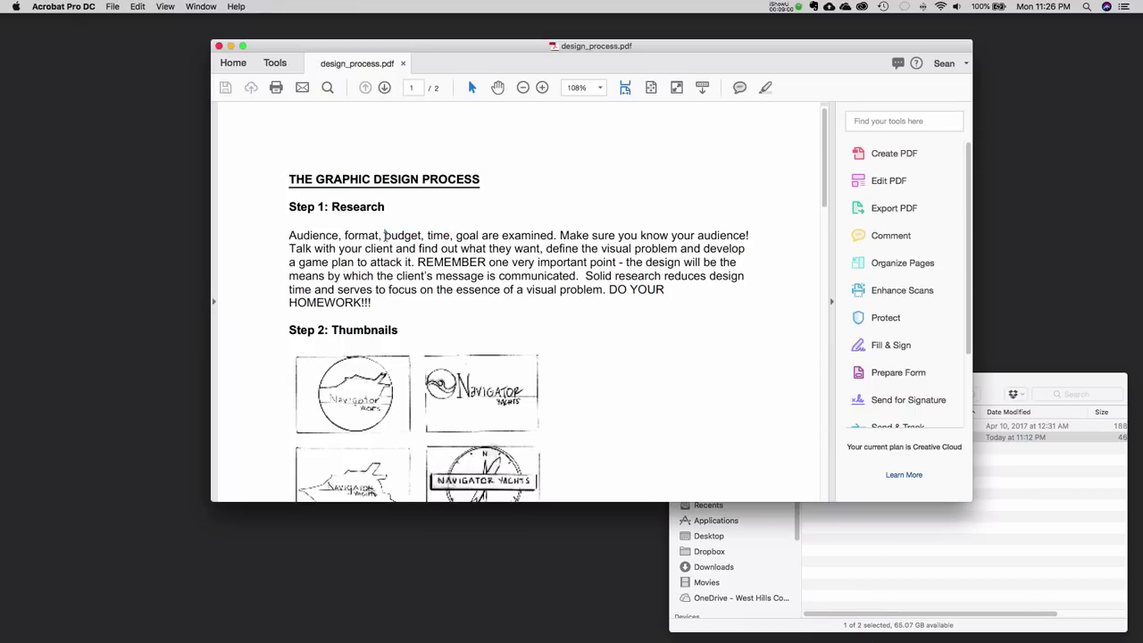
left_click_drag(385, 235, 450, 237)
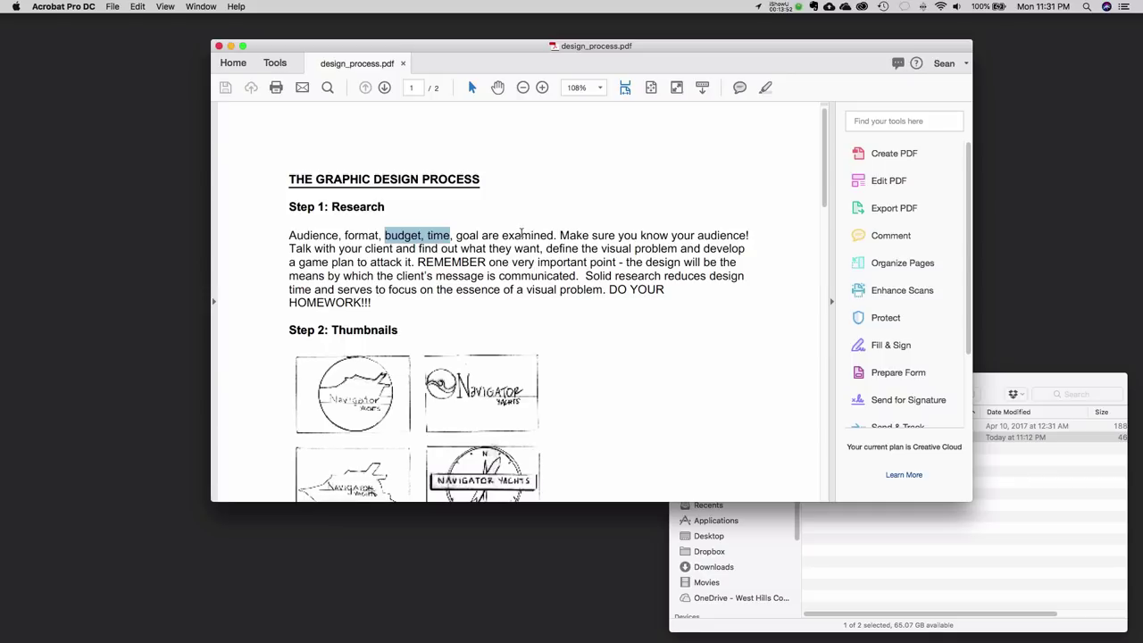
left_click_drag(288, 208, 379, 309)
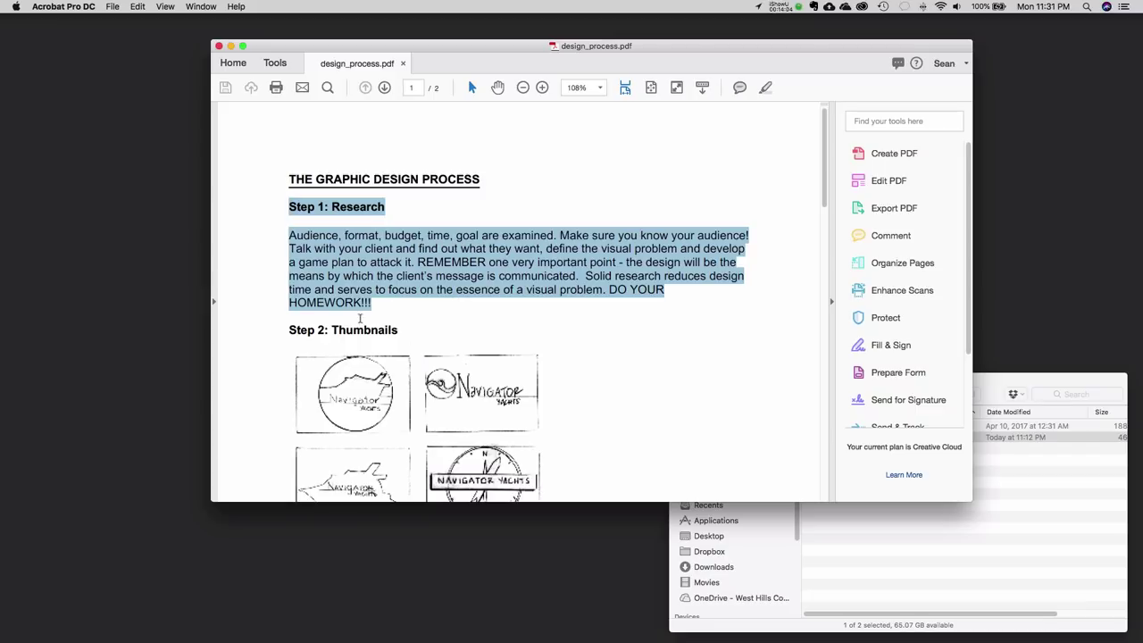
- Scroll down to the Step 2: Thumbnails logo sketches
scroll(596, 362, "down", 5)
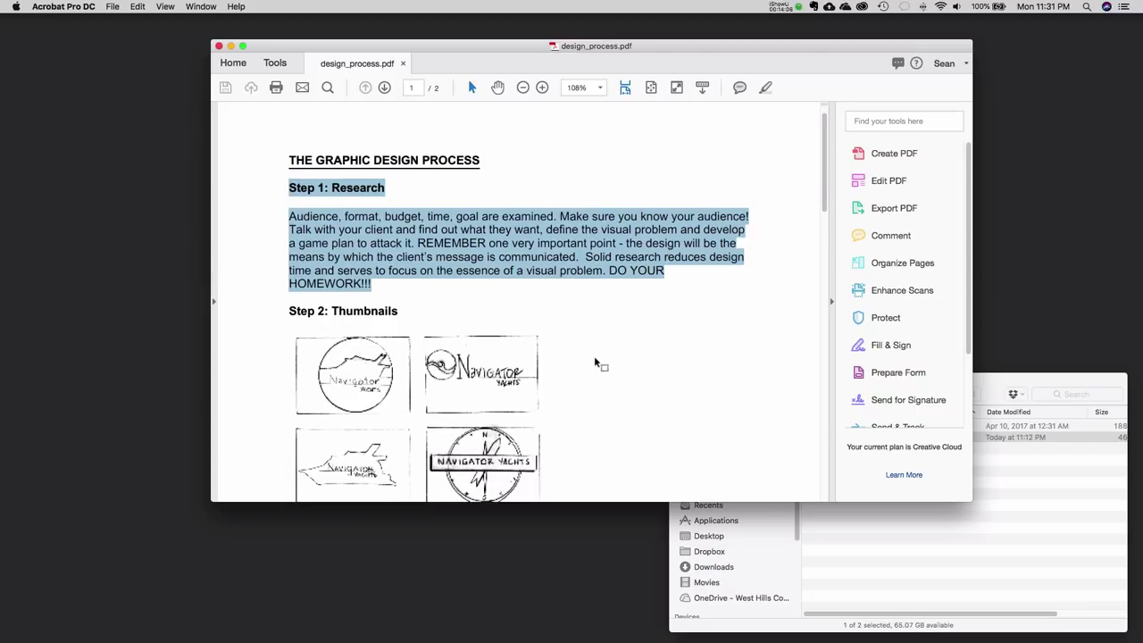
- Select the Idea sketches paragraph under Step 2: Thumbnails, then deselect it
scroll(596, 362, "down", 3)
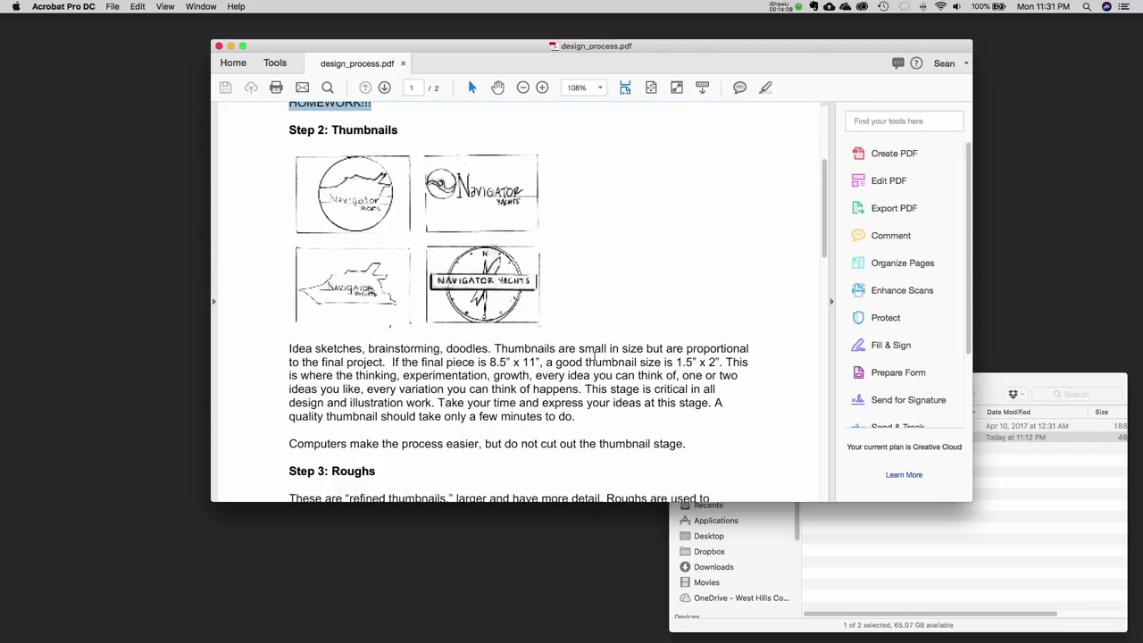
left_click_drag(501, 398, 692, 429)
mouse_move(442, 383)
left_mouse_down()
mouse_move(281, 352)
mouse_move(289, 327)
left_mouse_up()
key("Right")
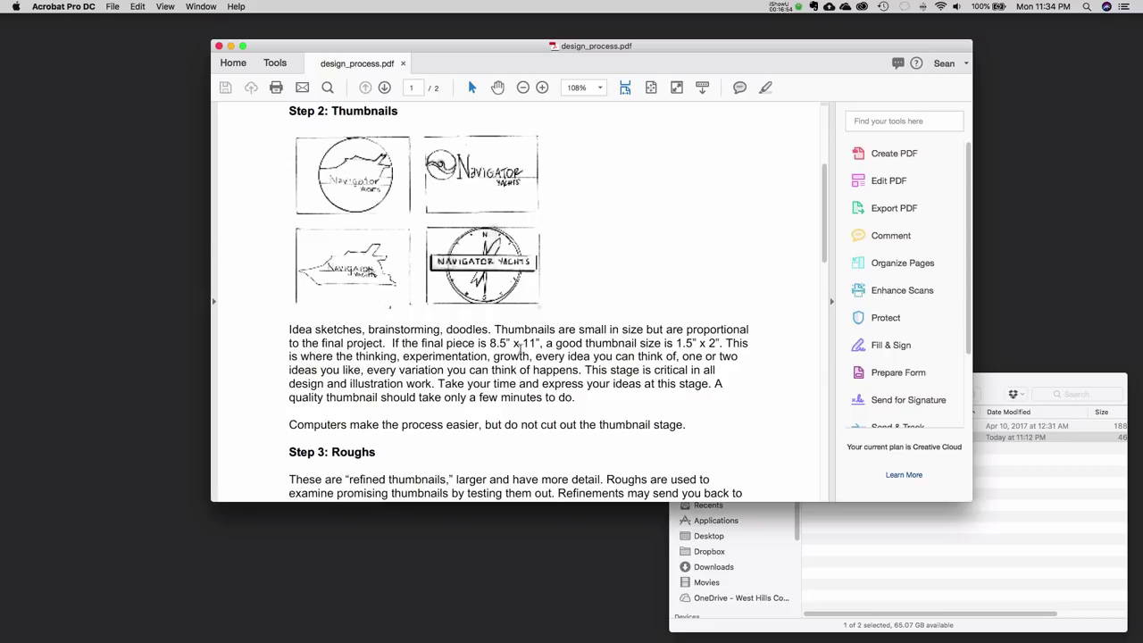
scroll(669, 450, "down", 2)
scroll(661, 434, "up", 3)
scroll(527, 371, "down", 5)
scroll(518, 368, "down", 2)
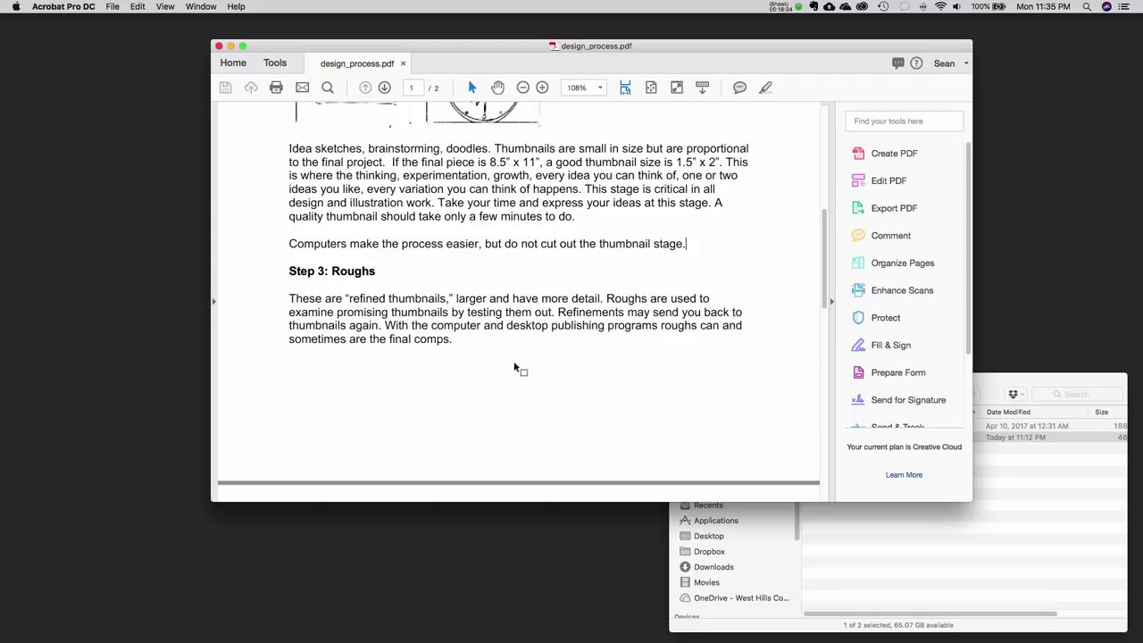
scroll(394, 245, "up", 3)
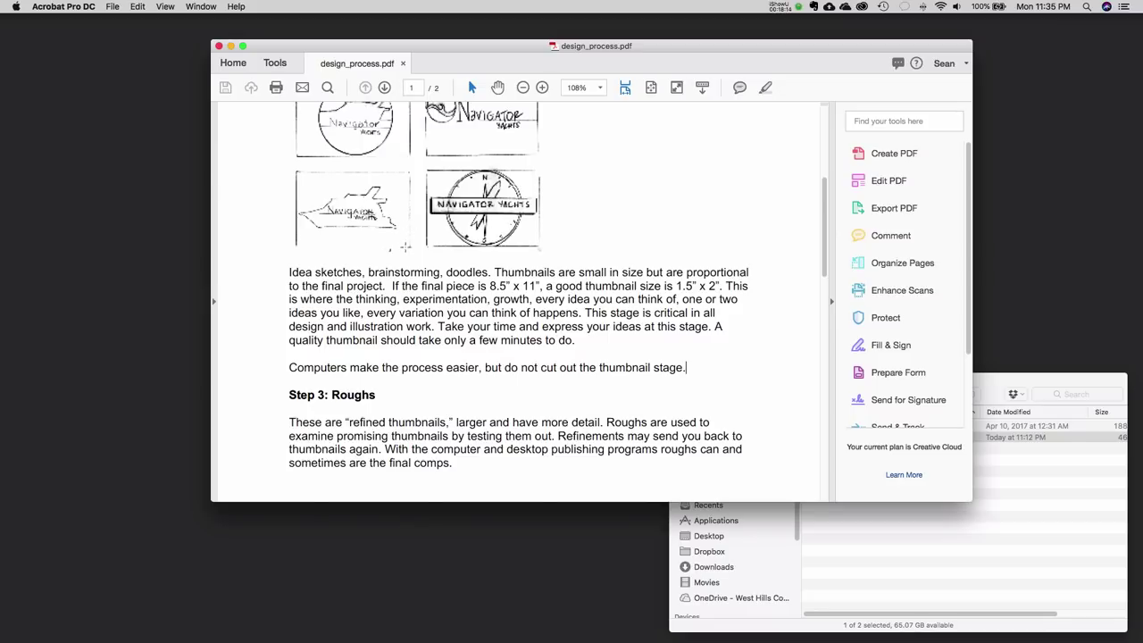
scroll(406, 246, "down", 3)
- Scroll to page 2's Step 4 heading, select 'Comps', and switch to Chrome
scroll(536, 247, "down", 4)
scroll(531, 252, "down", 8)
scroll(533, 257, "up", 7)
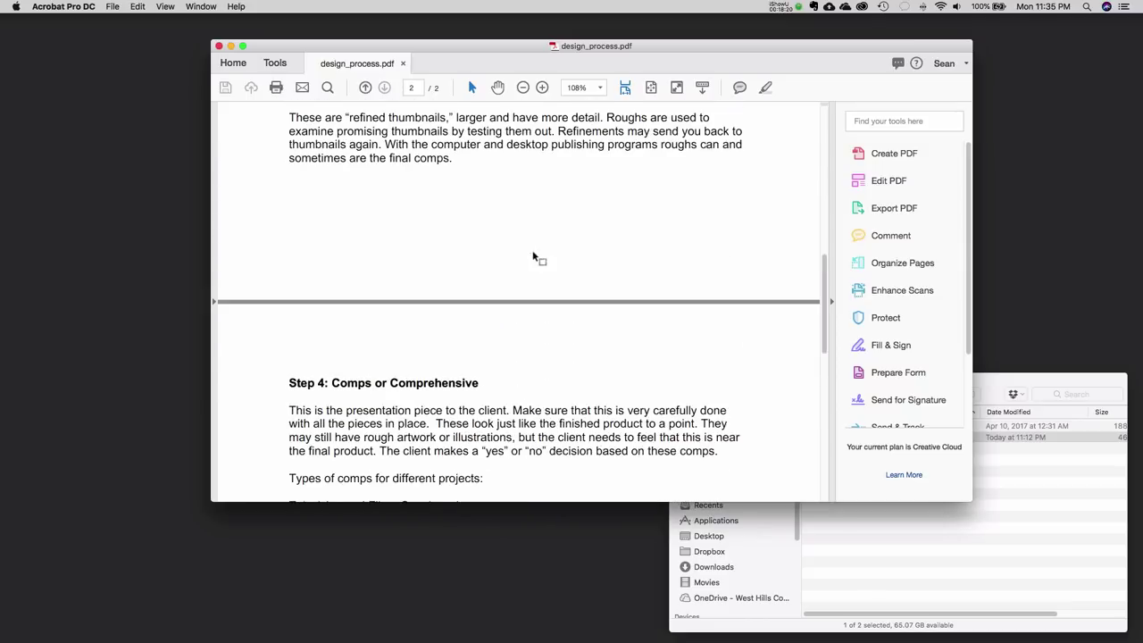
scroll(533, 258, "up", 3)
scroll(423, 247, "up", 2)
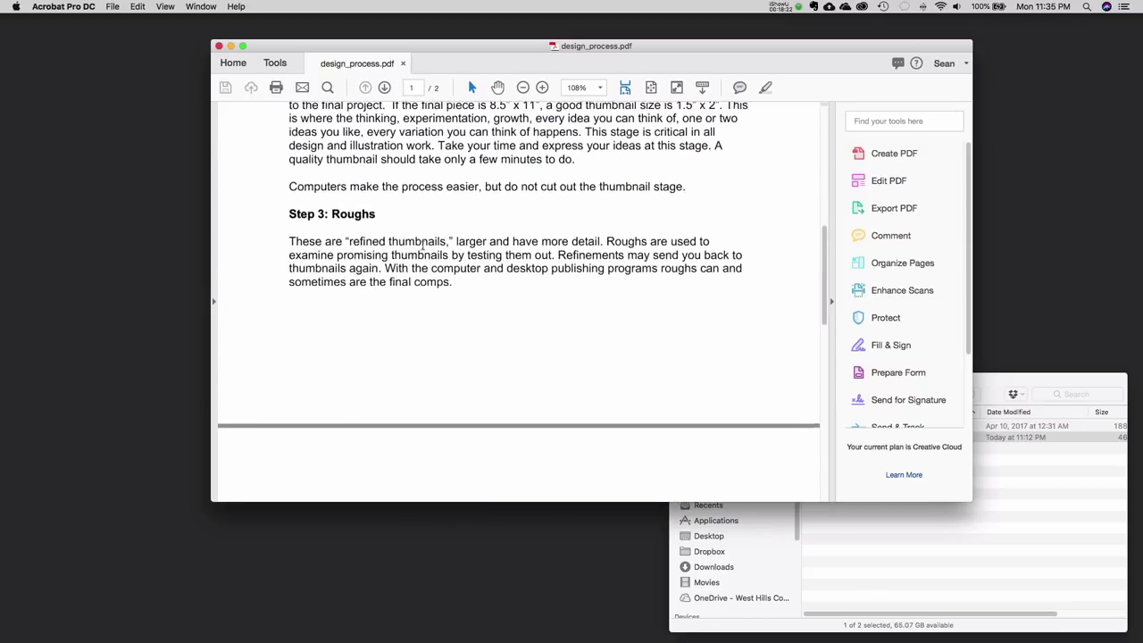
scroll(423, 246, "up", 5)
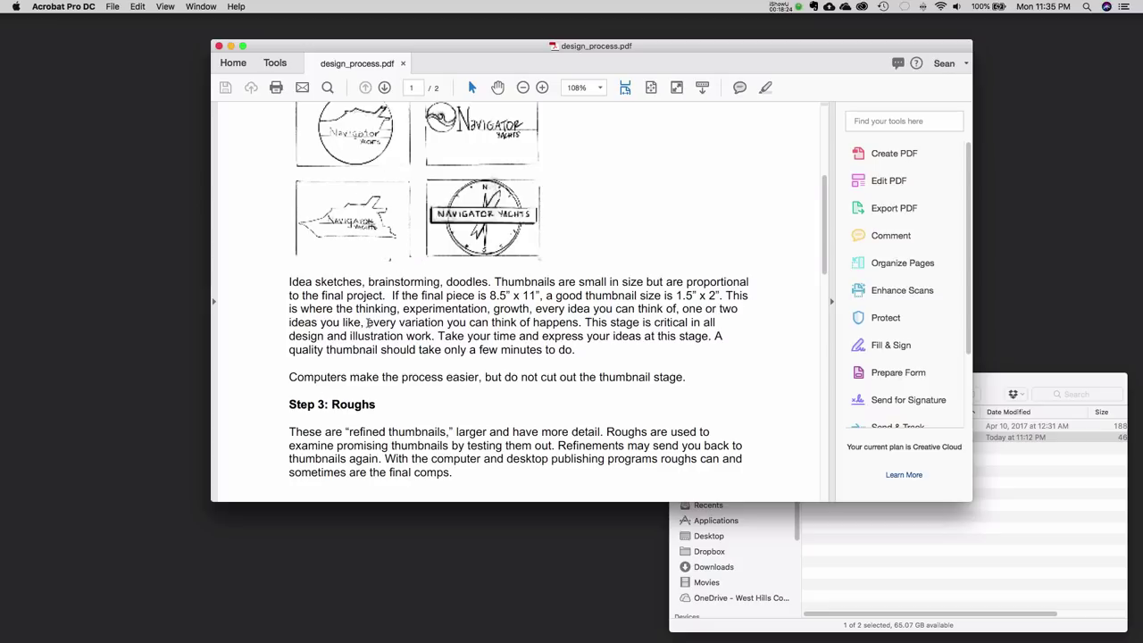
scroll(370, 339, "down", 2)
scroll(382, 401, "up", 1)
scroll(384, 393, "down", 12)
scroll(382, 381, "down", 3)
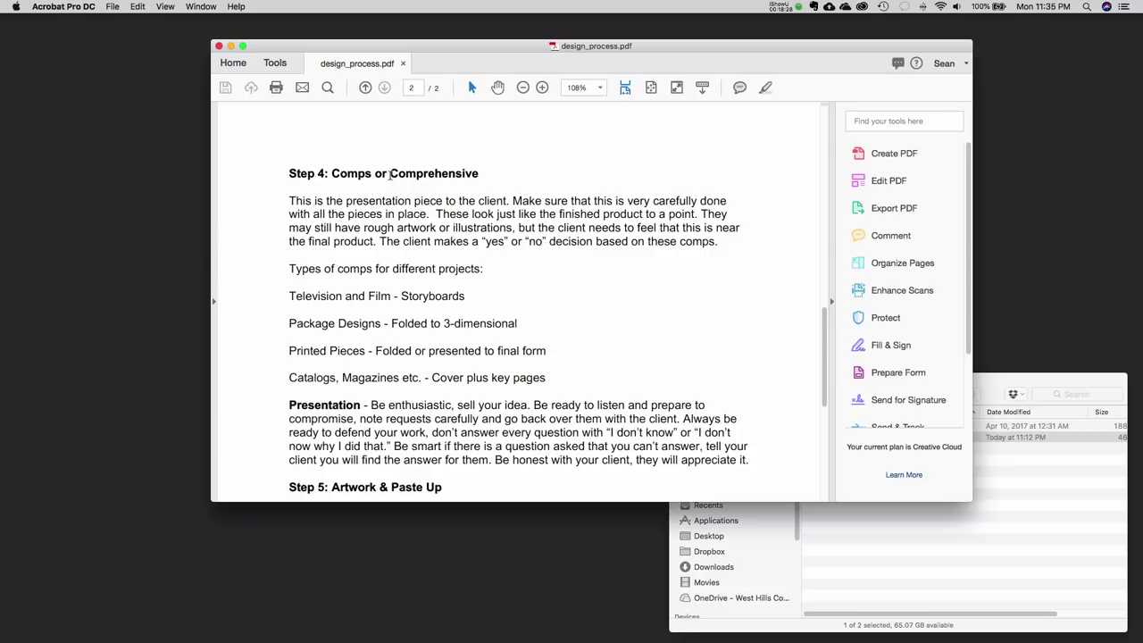
left_click_drag(389, 175, 485, 173)
left_click_drag(376, 182, 332, 176)
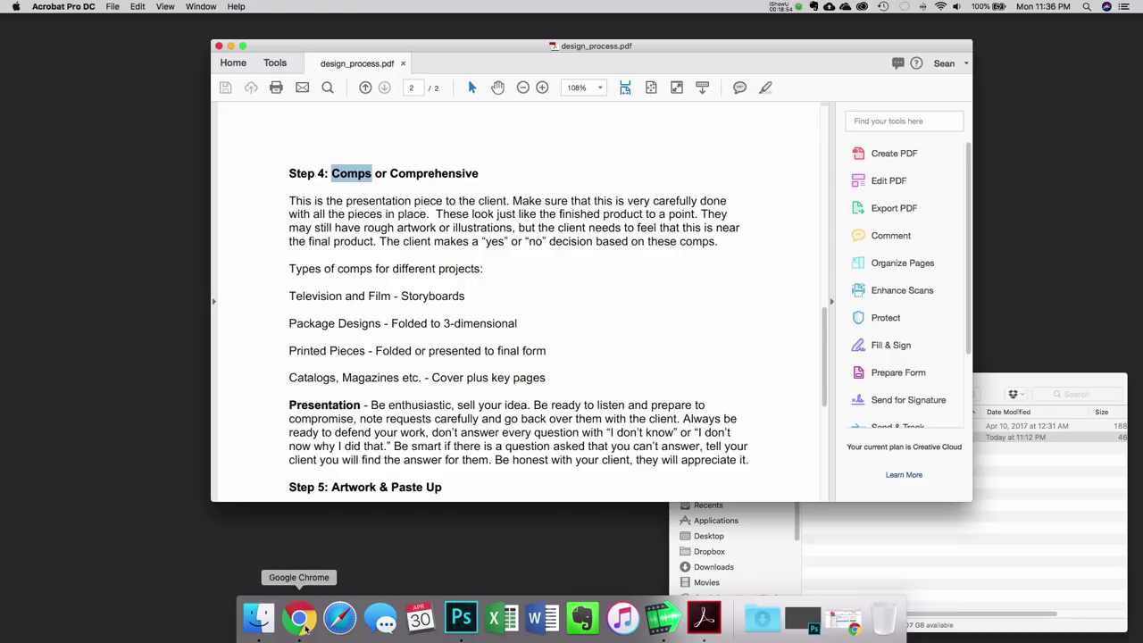
left_click(300, 618)
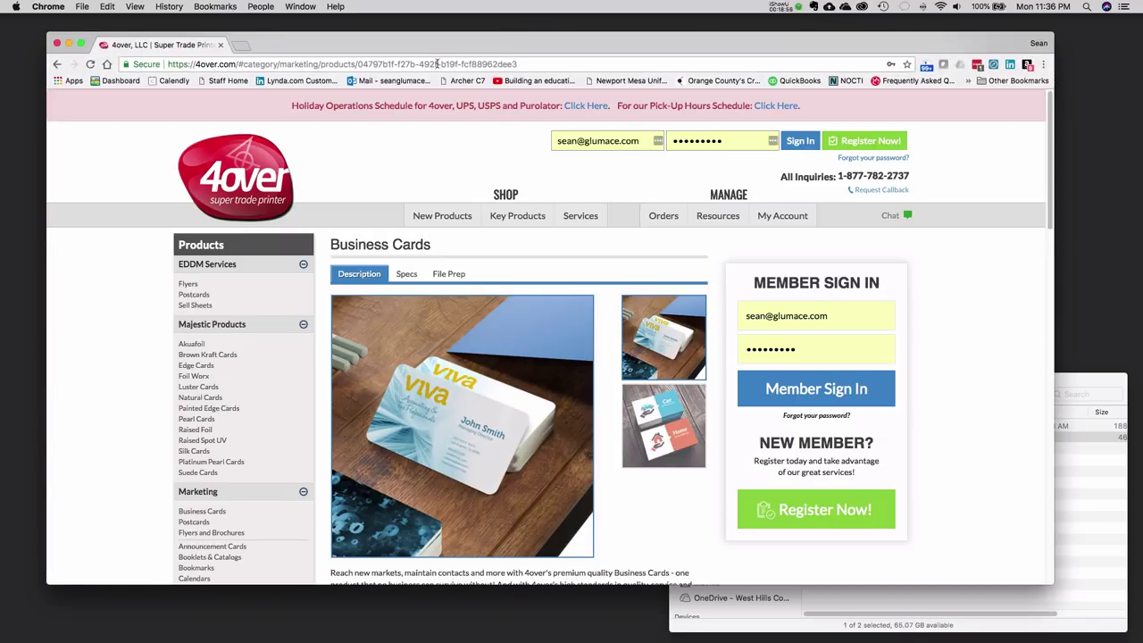
- Search Google Images for 'marker comps' in a new tab and preview the Contents marker comp
left_click(236, 48)
type("mark")
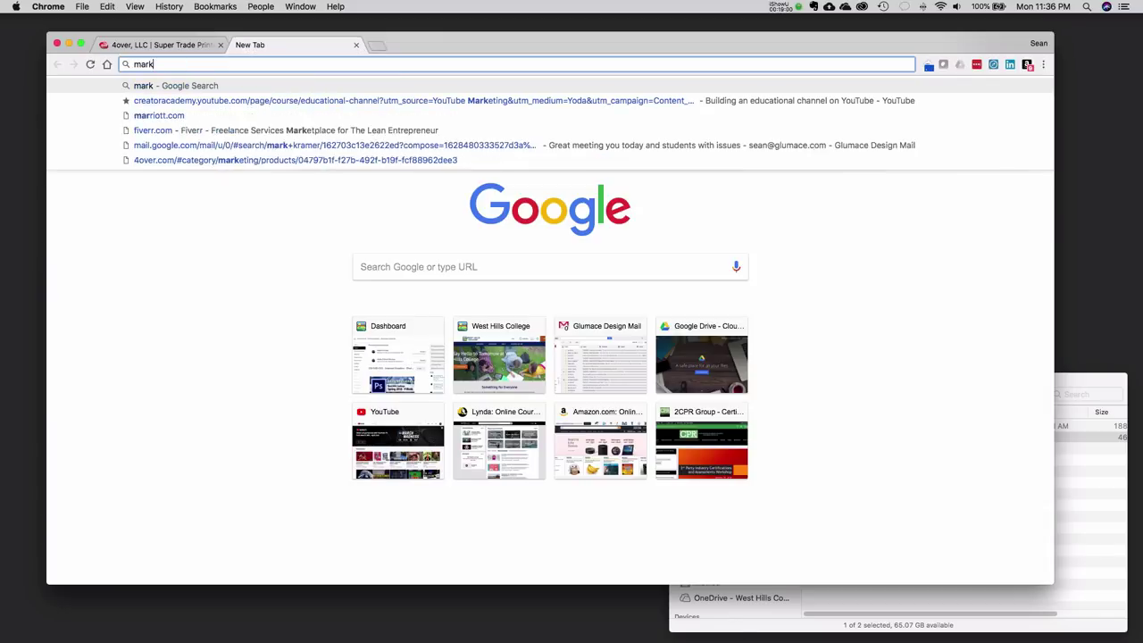
type("er comps")
key("Return")
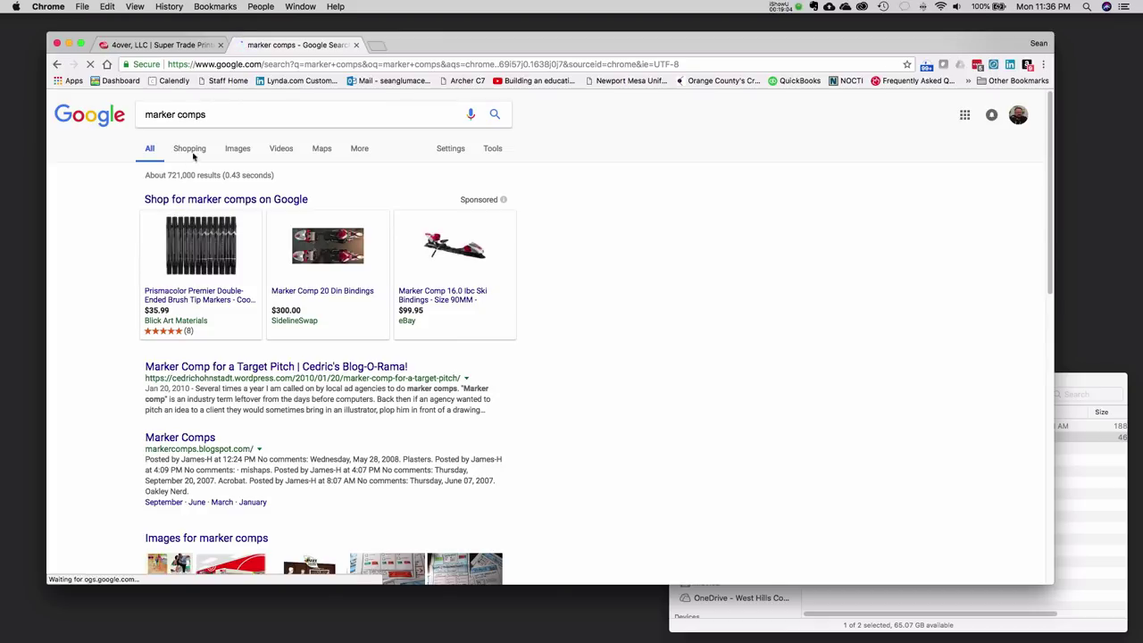
left_click(239, 148)
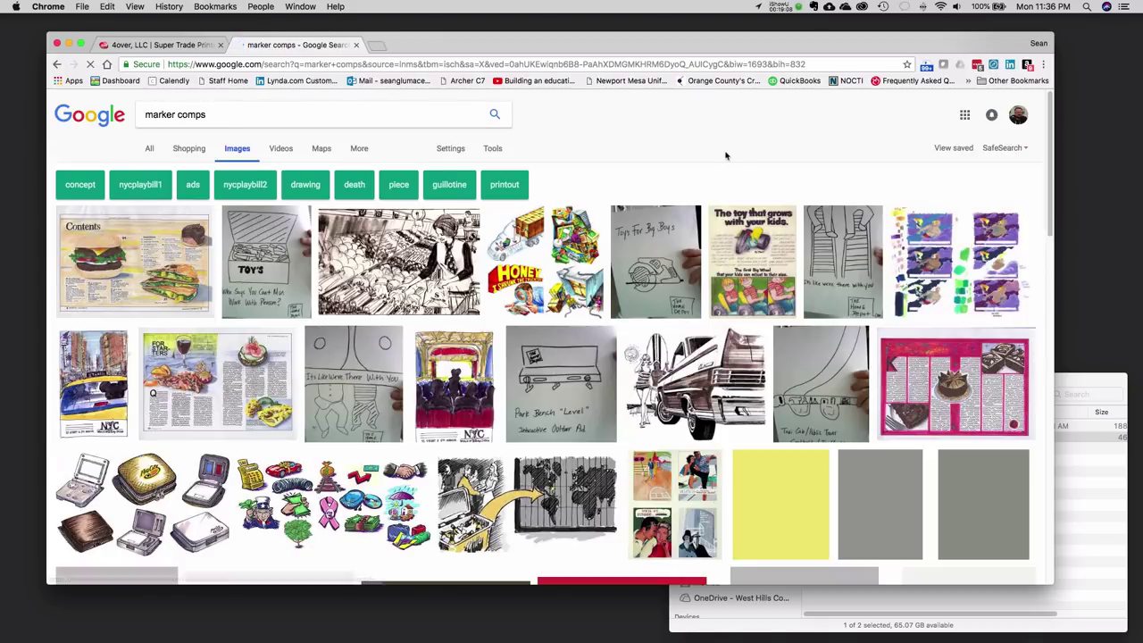
left_click(134, 259)
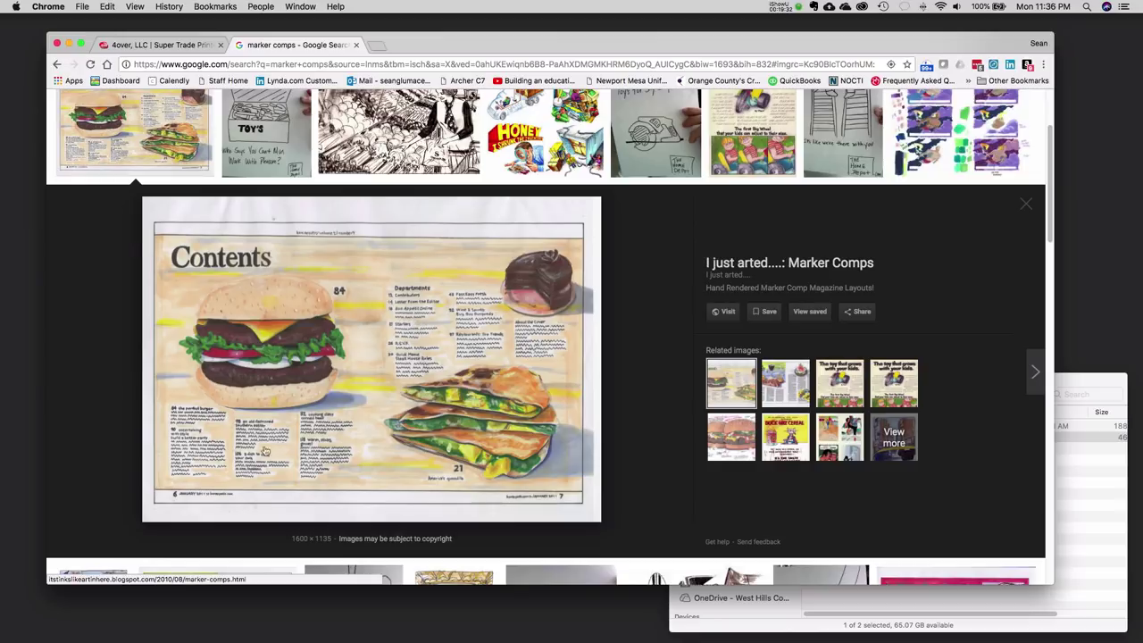
- Preview the toy ad, shopper, horse-riding and oil-rig sketches, then view more related images
left_click(839, 383)
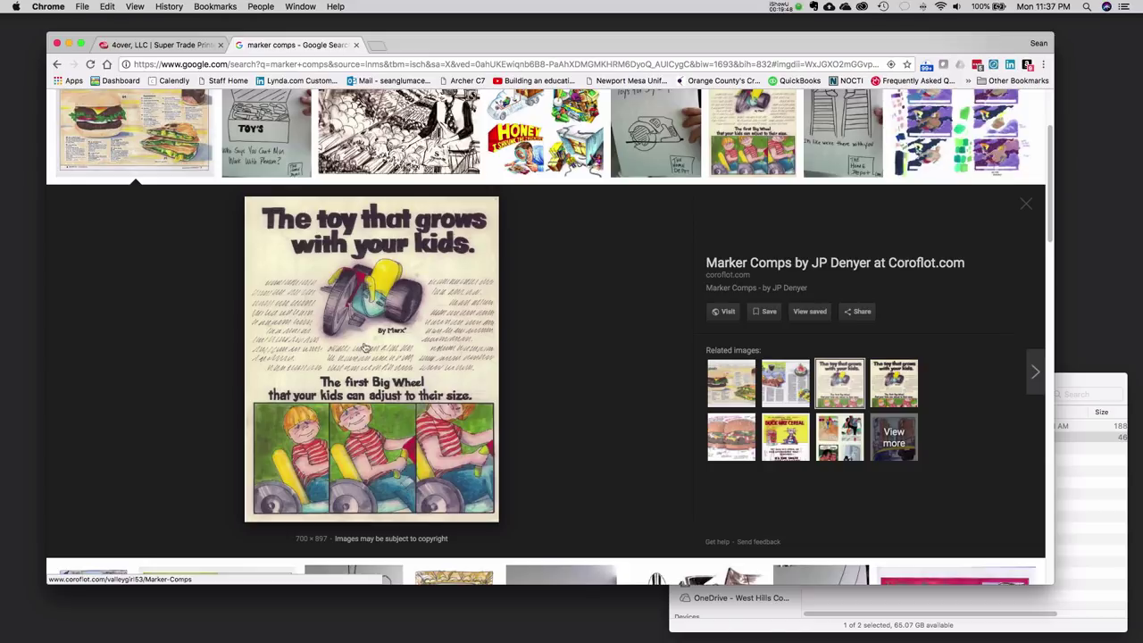
scroll(402, 147, "up", 1)
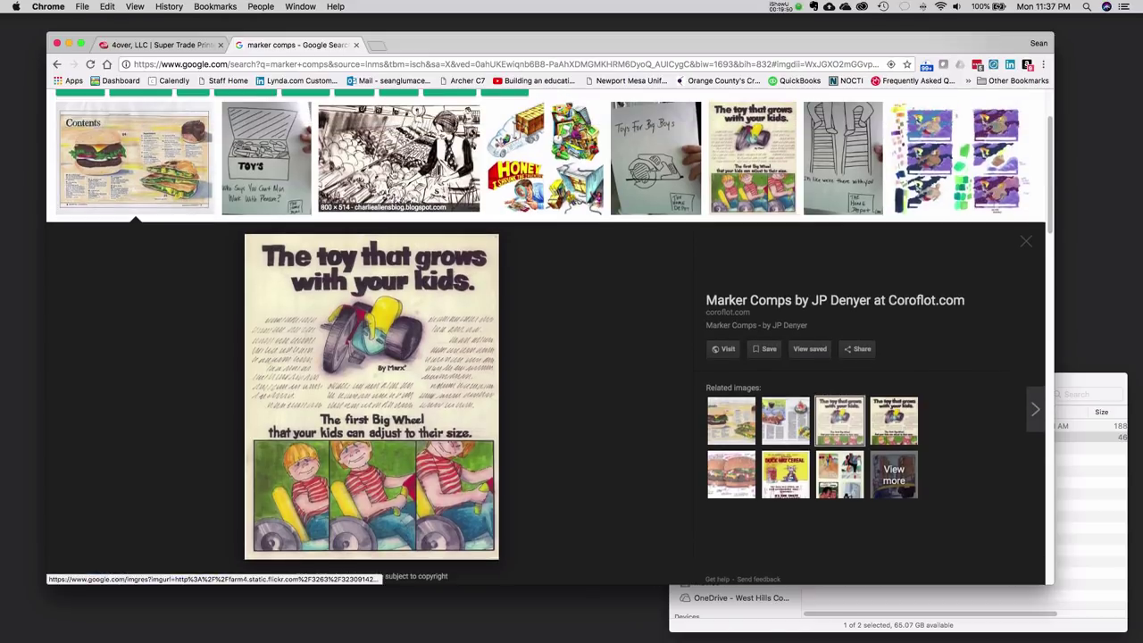
left_click(394, 170)
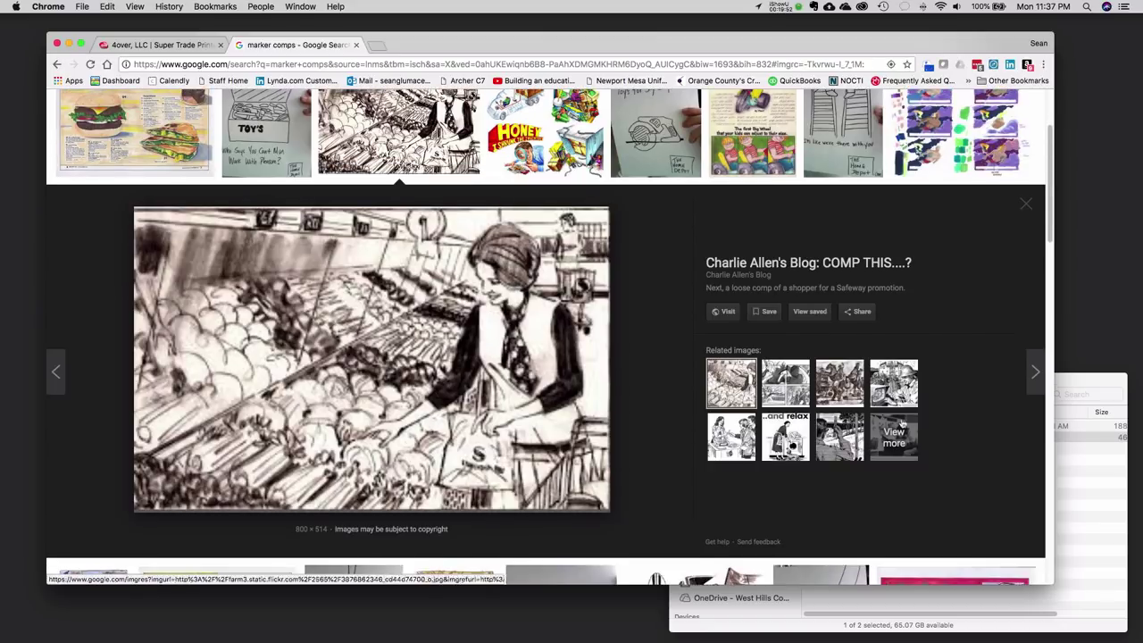
left_click(840, 383)
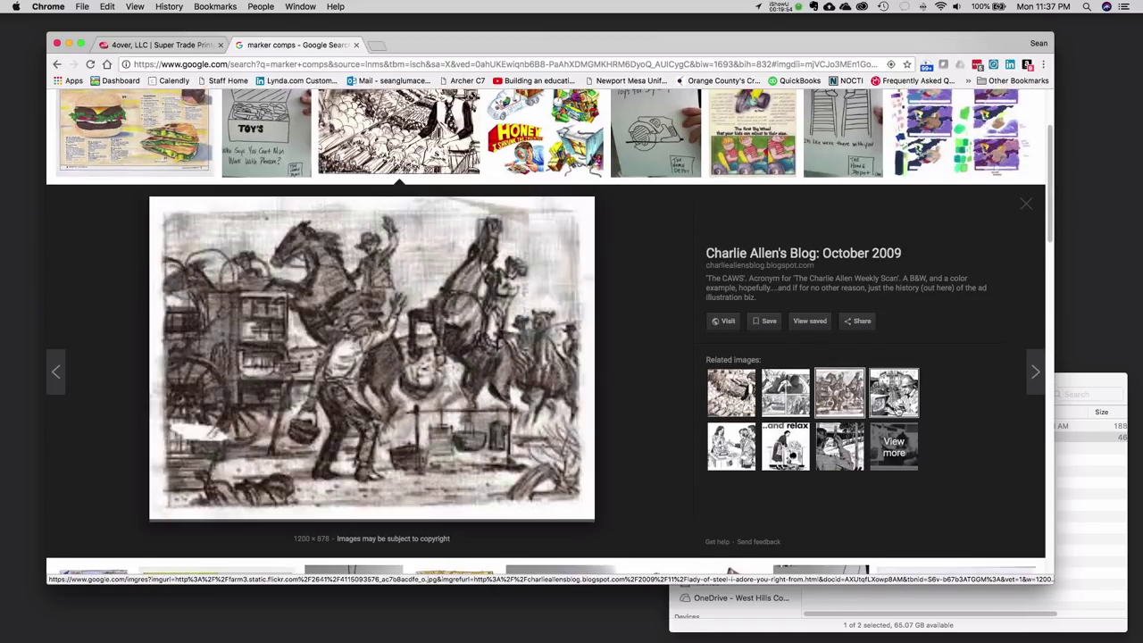
left_click(894, 393)
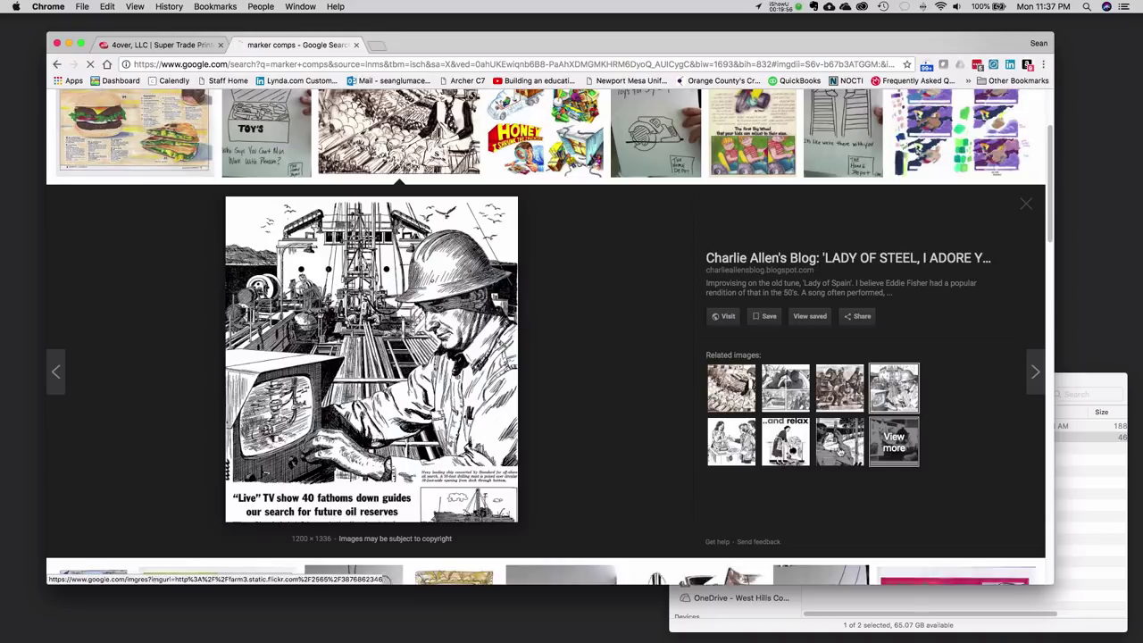
left_click(894, 442)
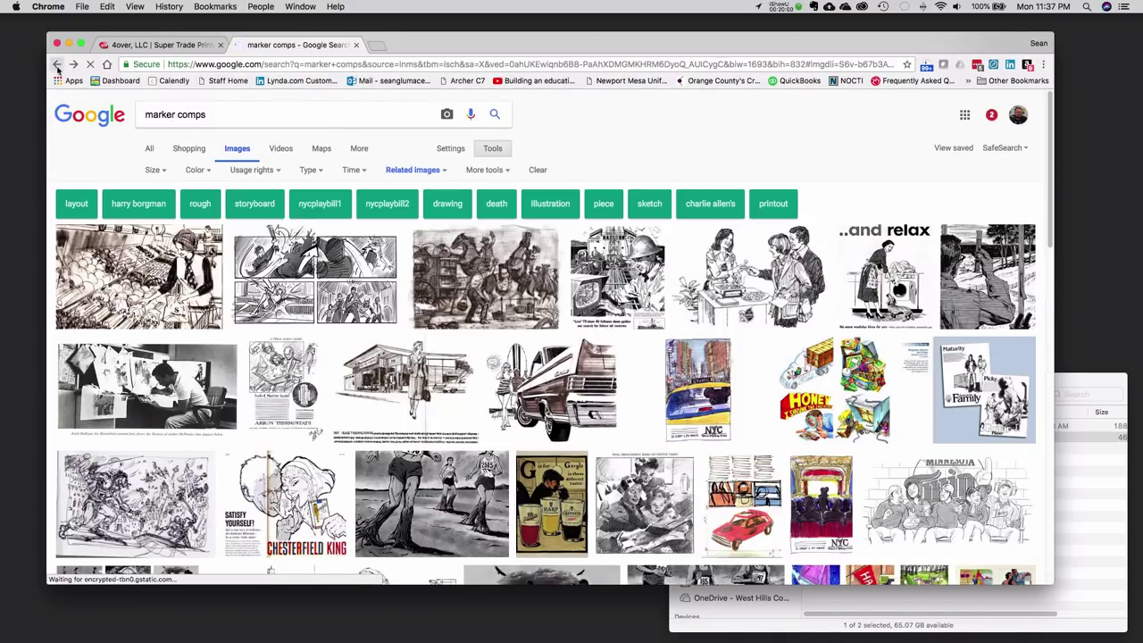
- Preview the shopper, superhero, NYC theater, Duck Mix Cereal, toy ad and pink cake comps
scroll(309, 325, "down", 10)
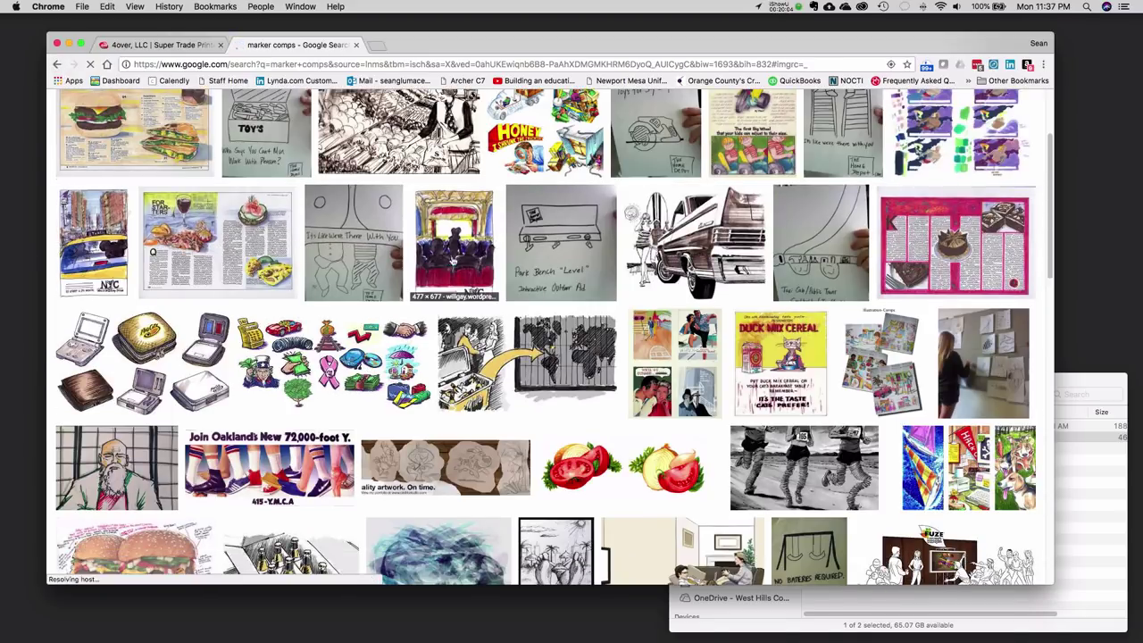
left_click(411, 131)
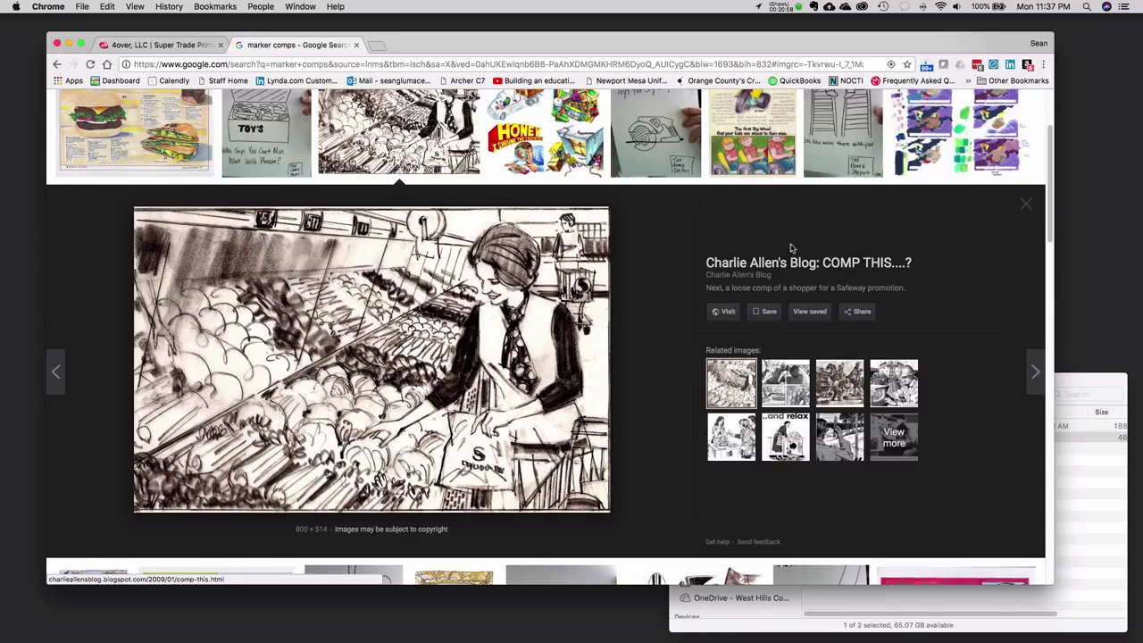
scroll(791, 249, "up", 3)
left_click(1023, 284)
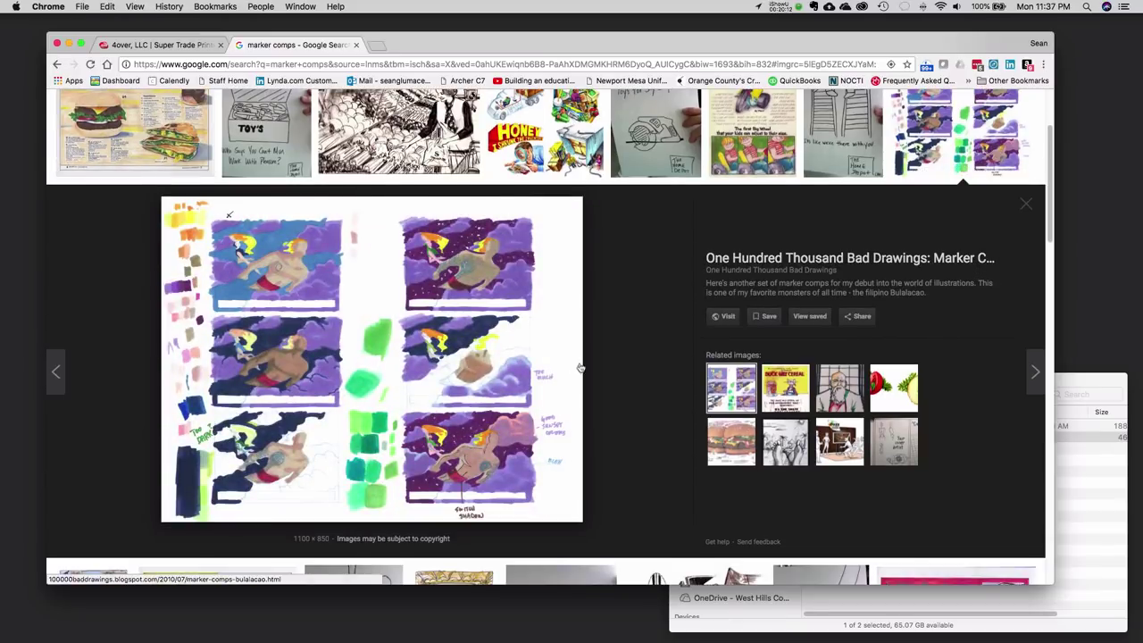
scroll(604, 363, "down", 3)
scroll(602, 362, "down", 5)
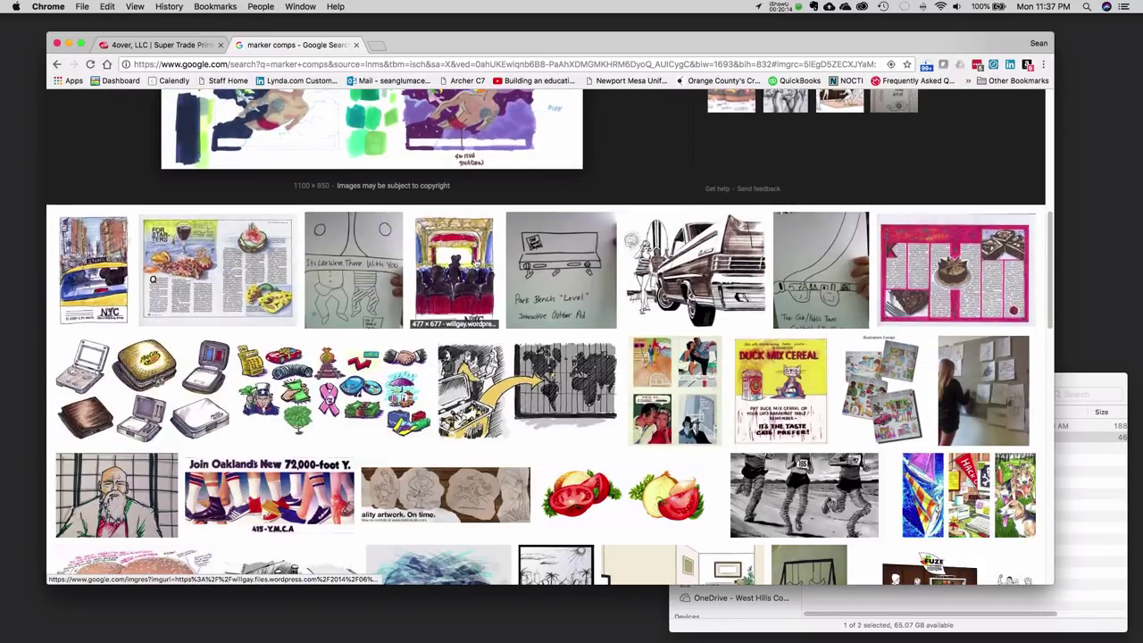
left_click(481, 268)
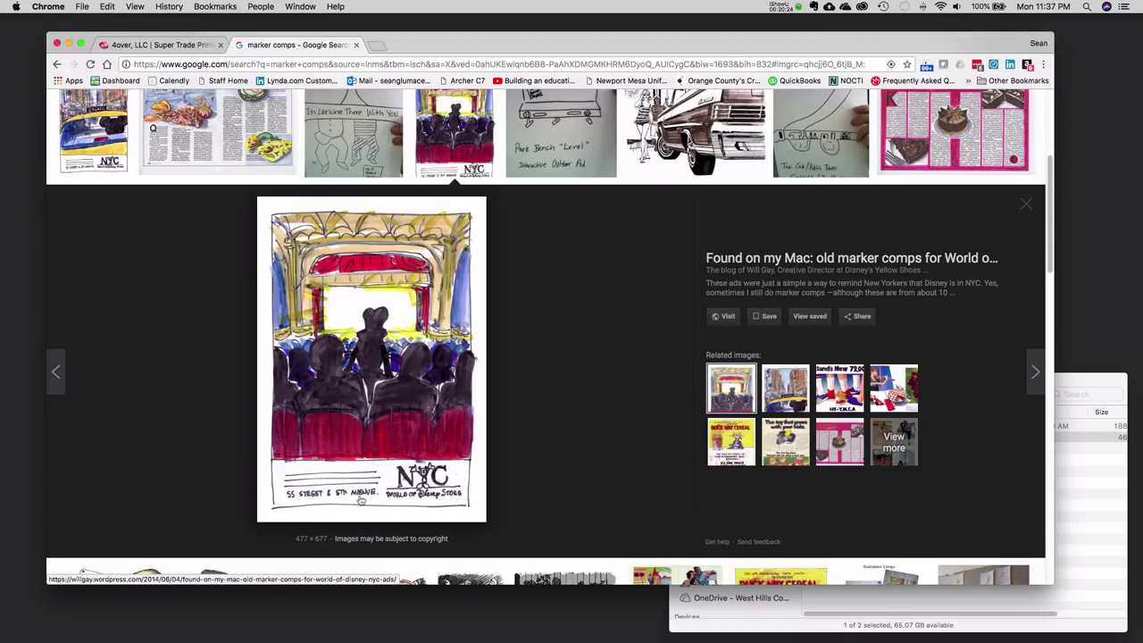
left_click(722, 451)
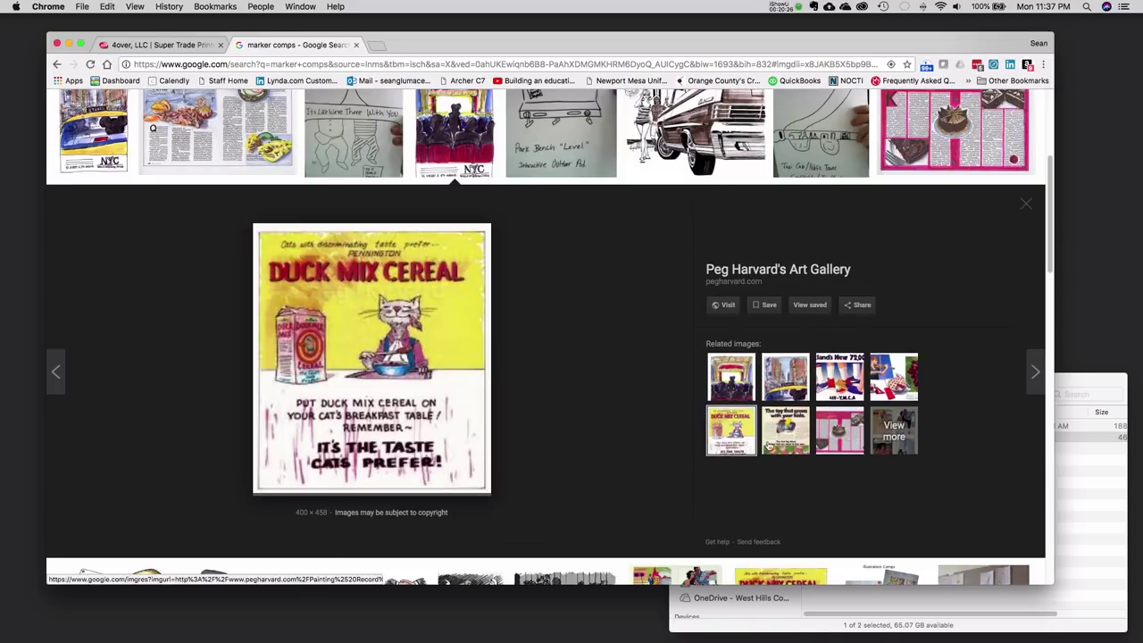
left_click(791, 440)
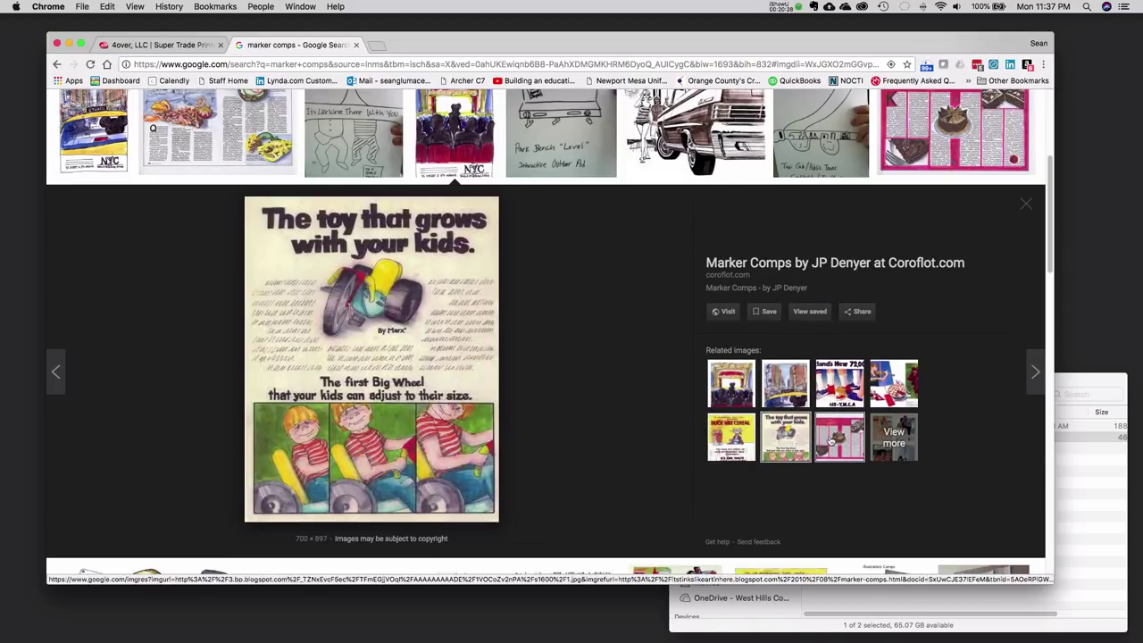
left_click(831, 441)
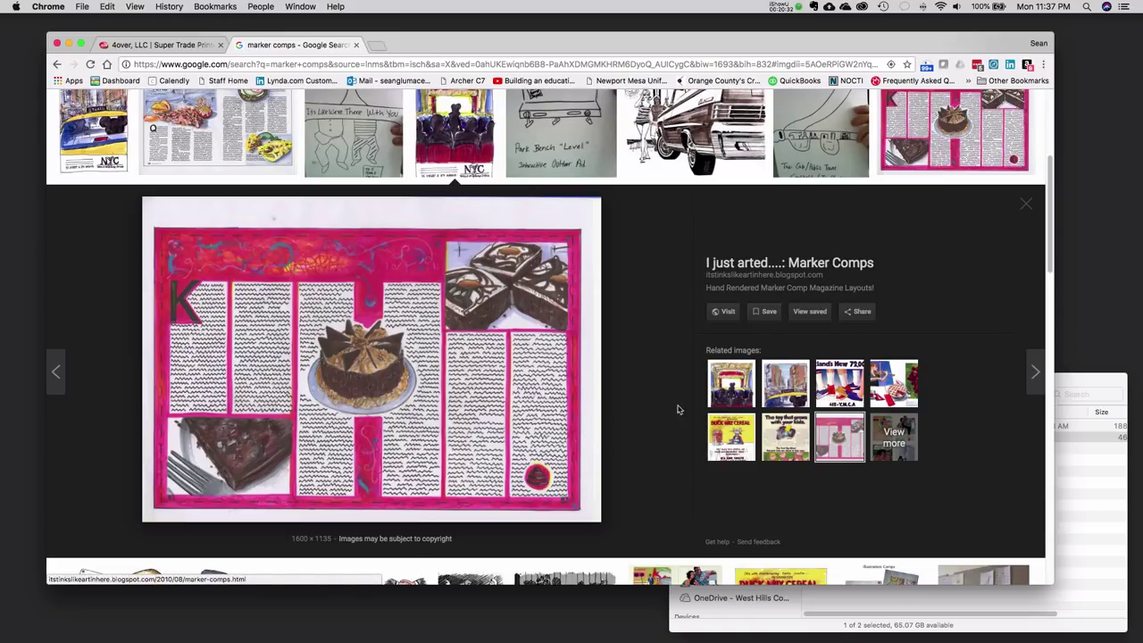
- Preview the car drawing and For Starters comps, then return to the 4over Business Cards page
scroll(678, 409, "up", 3)
scroll(600, 343, "up", 3)
scroll(572, 304, "down", 3)
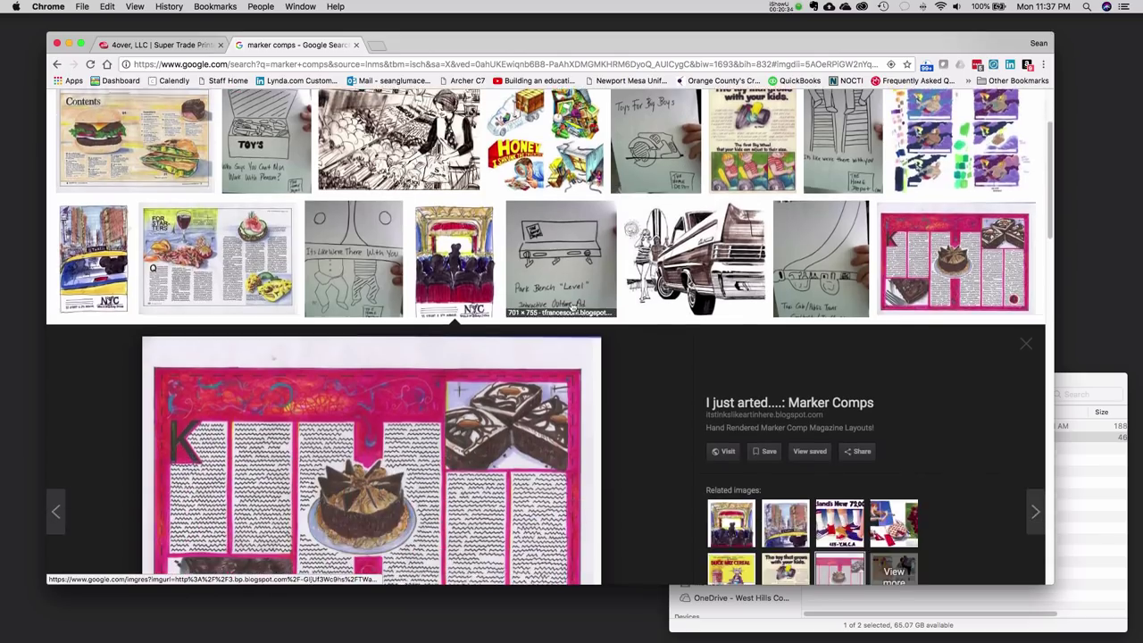
left_click(679, 286)
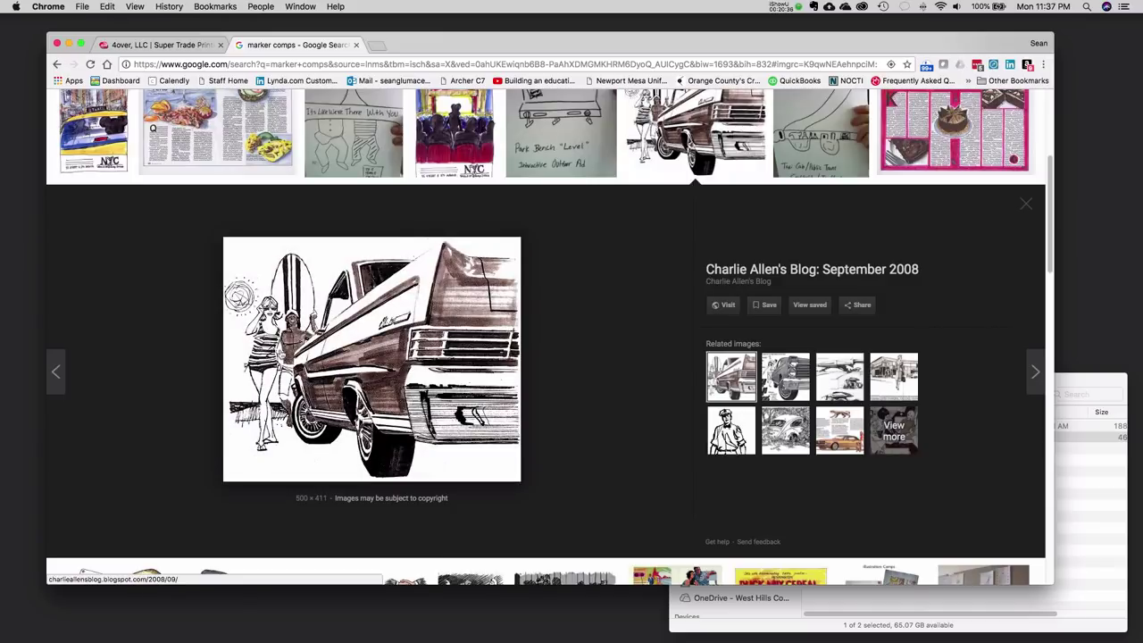
scroll(455, 293, "up", 3)
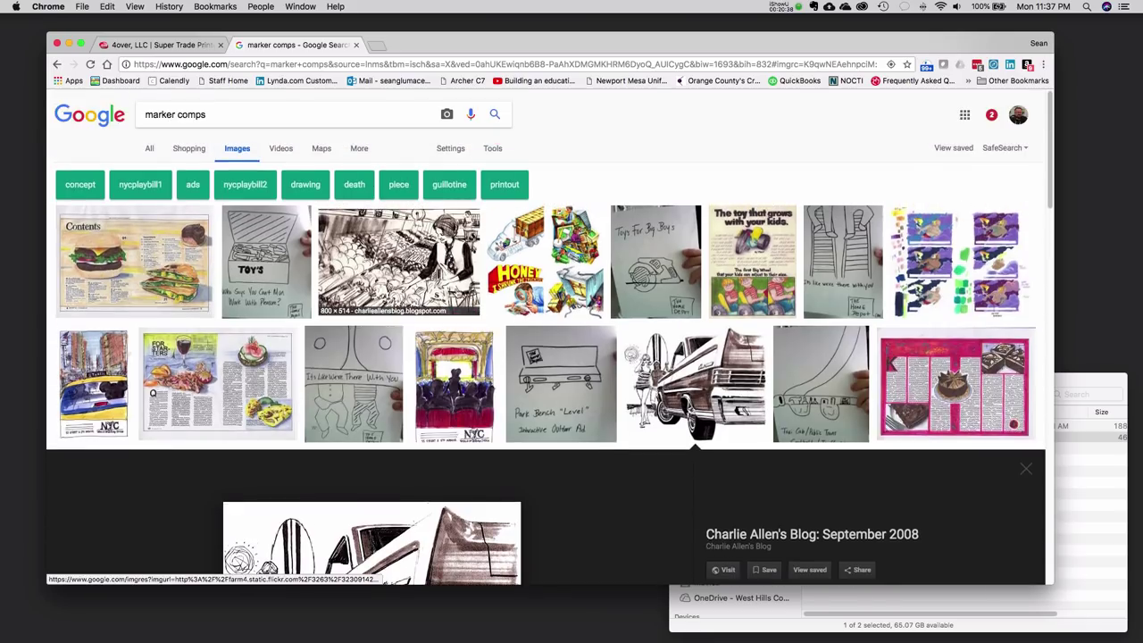
left_click(204, 379)
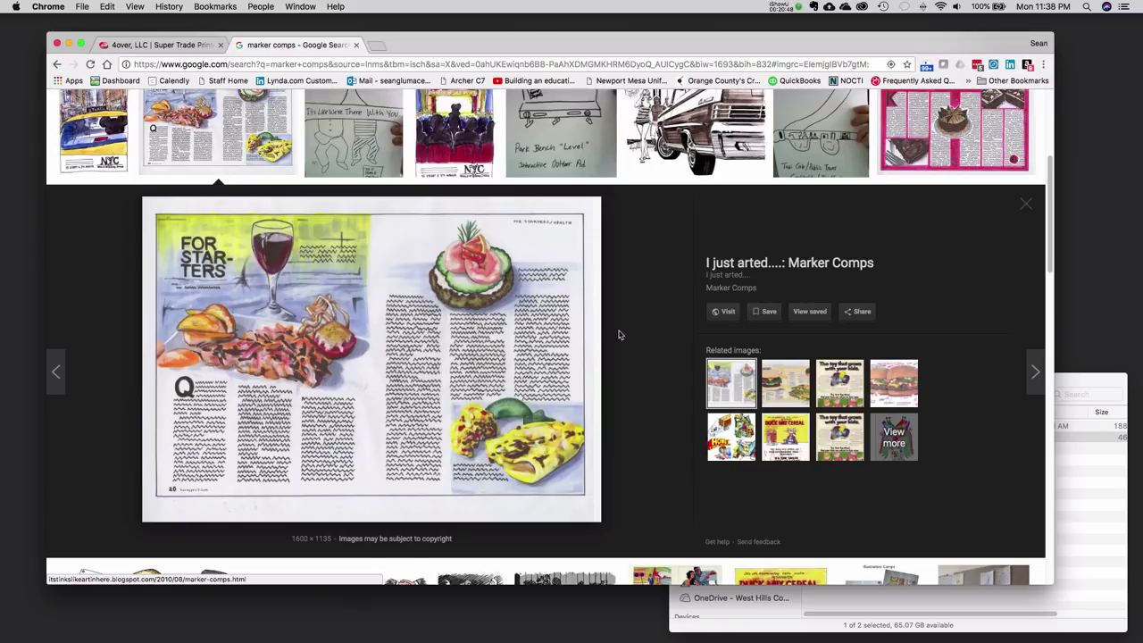
scroll(617, 331, "up", 3)
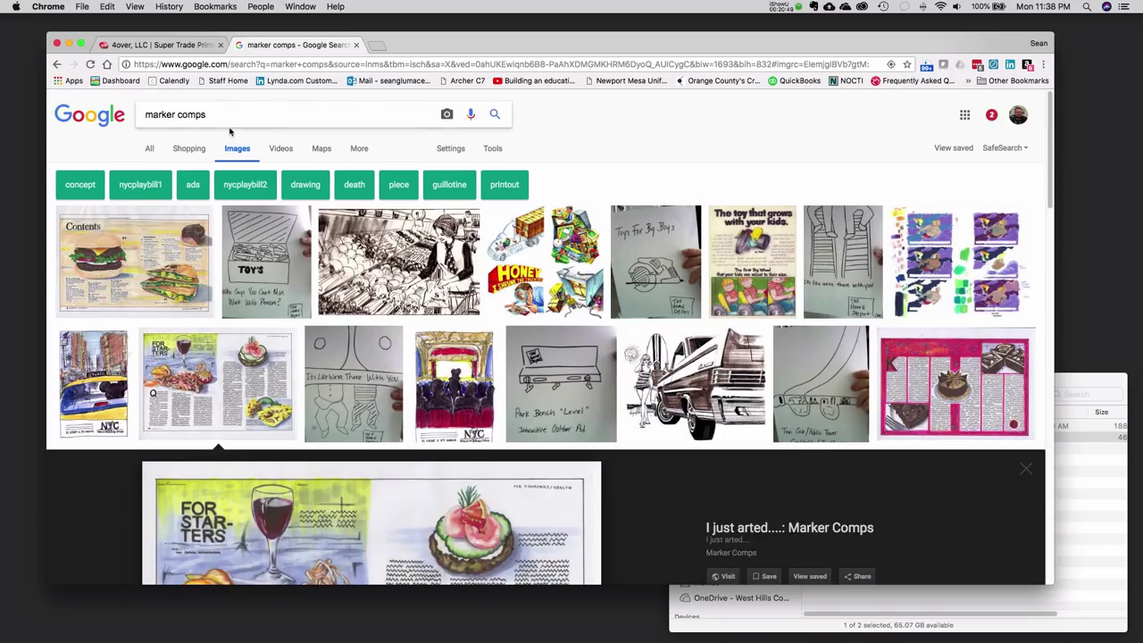
left_click(161, 45)
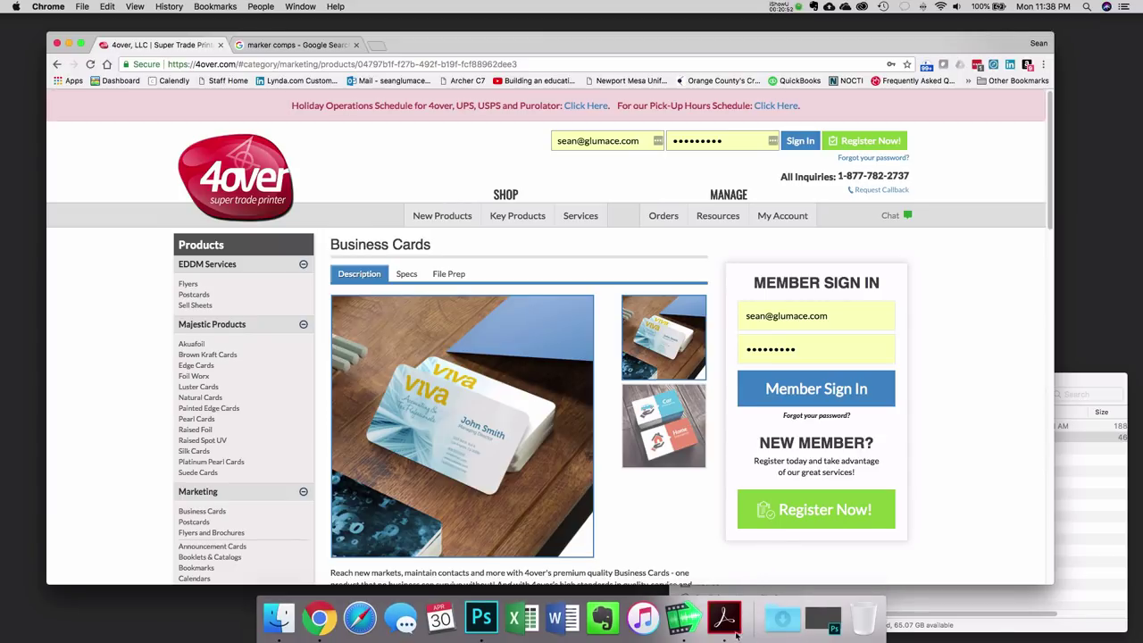
left_click(726, 616)
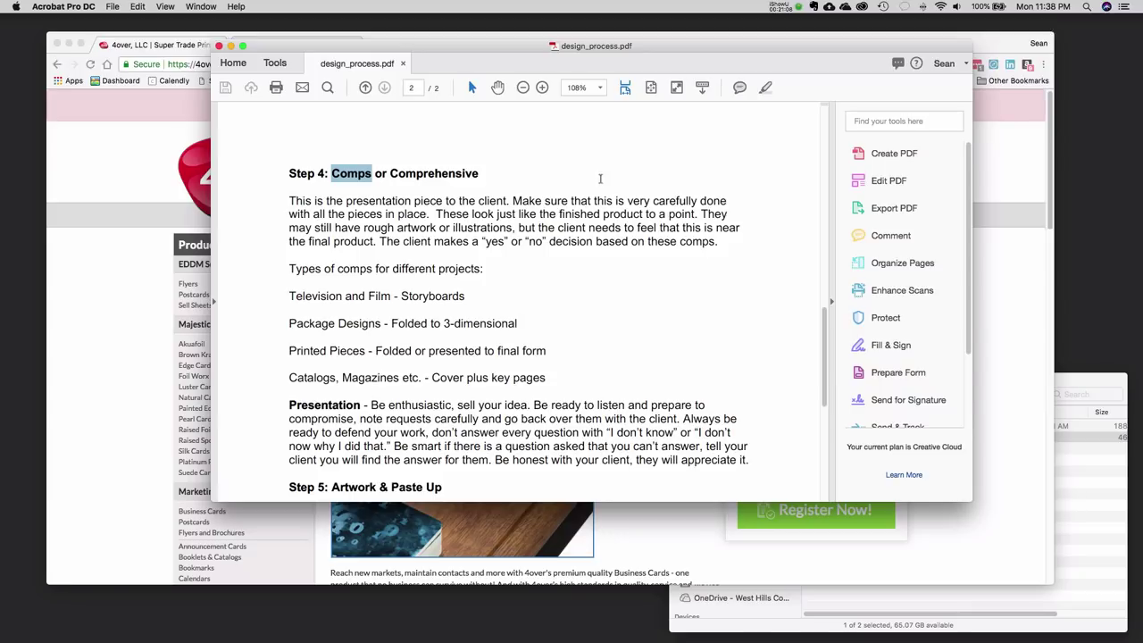
left_click(1004, 45)
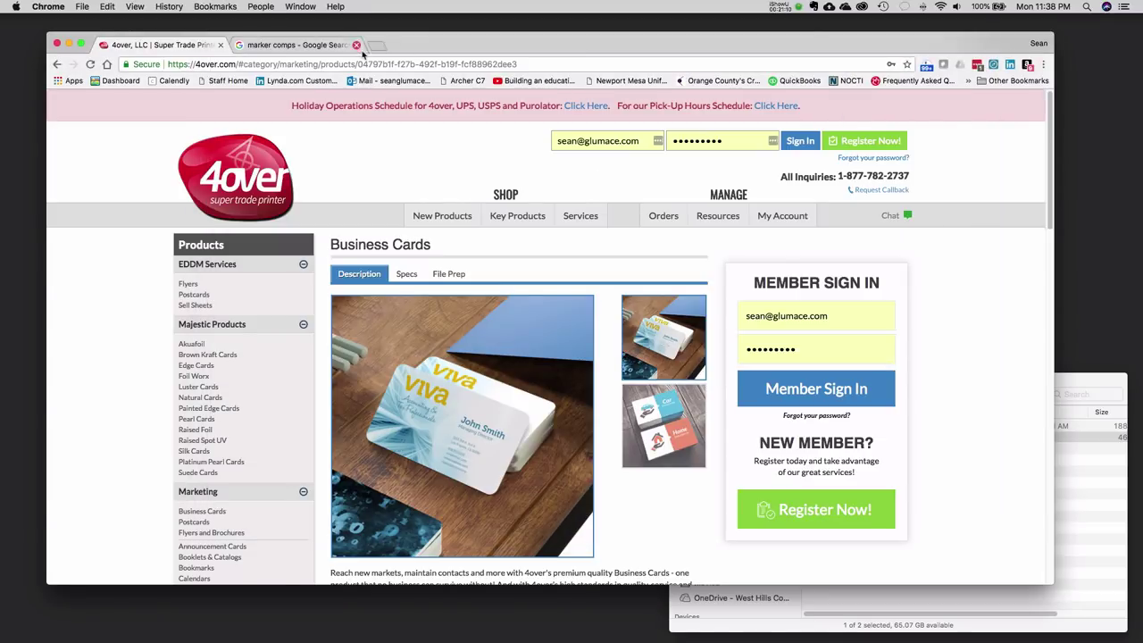
- Search Google Images for 'film storyboard'
left_click(277, 45)
triple_click(196, 116)
type("film storyboard")
key("Return")
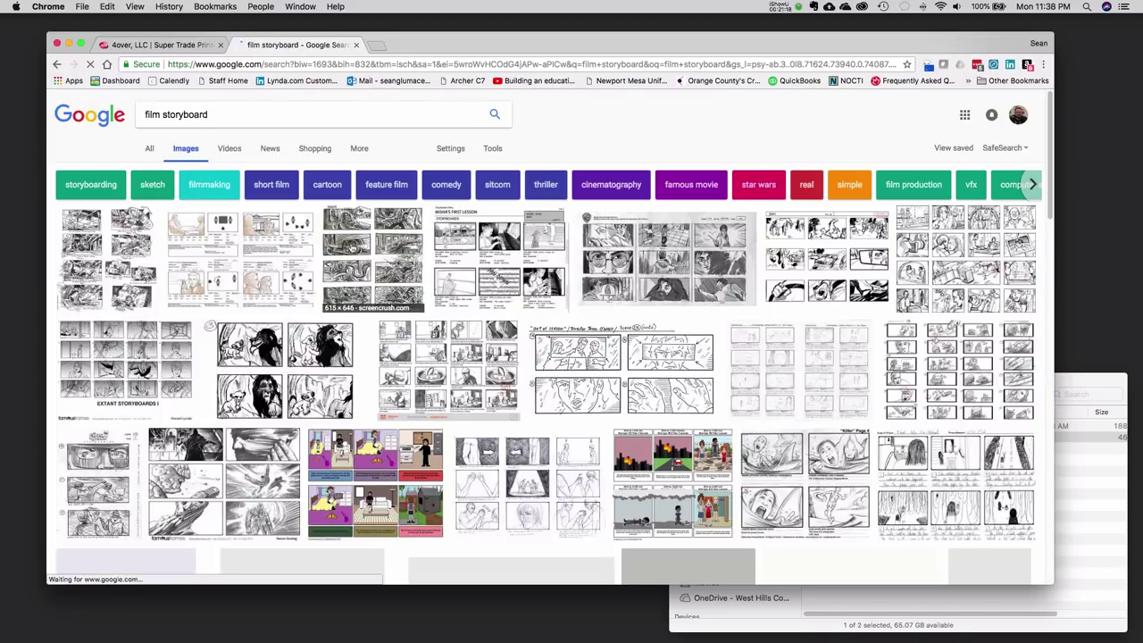
- Preview the screencrush, Harry Potter and concept comprehensives storyboards, then bring design_process.pdf forward
left_click(373, 257)
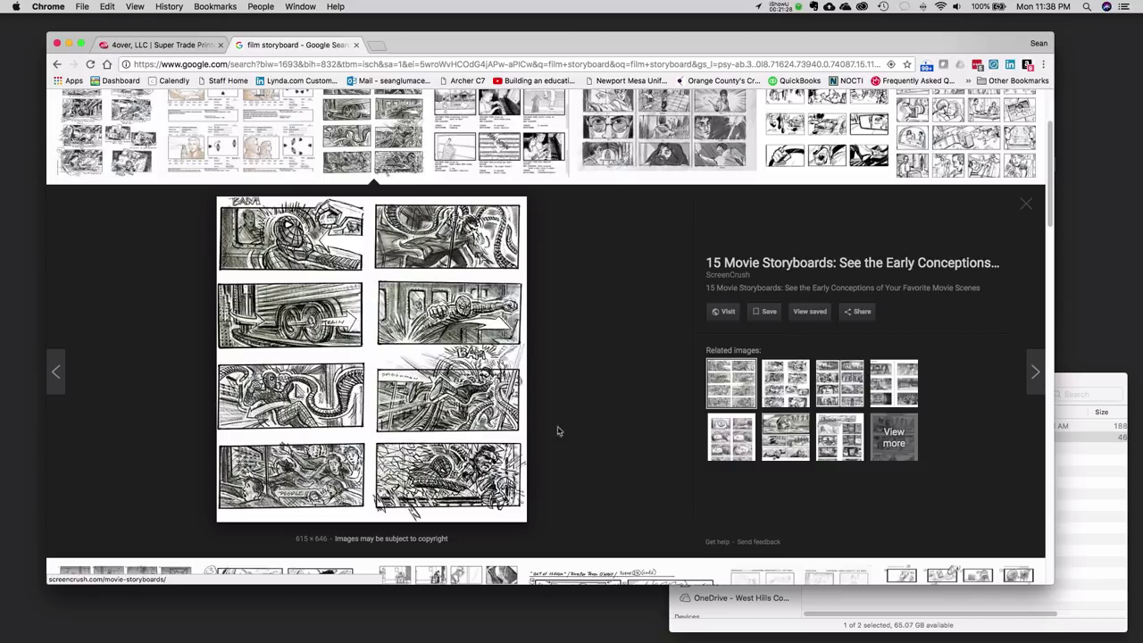
left_click(652, 152)
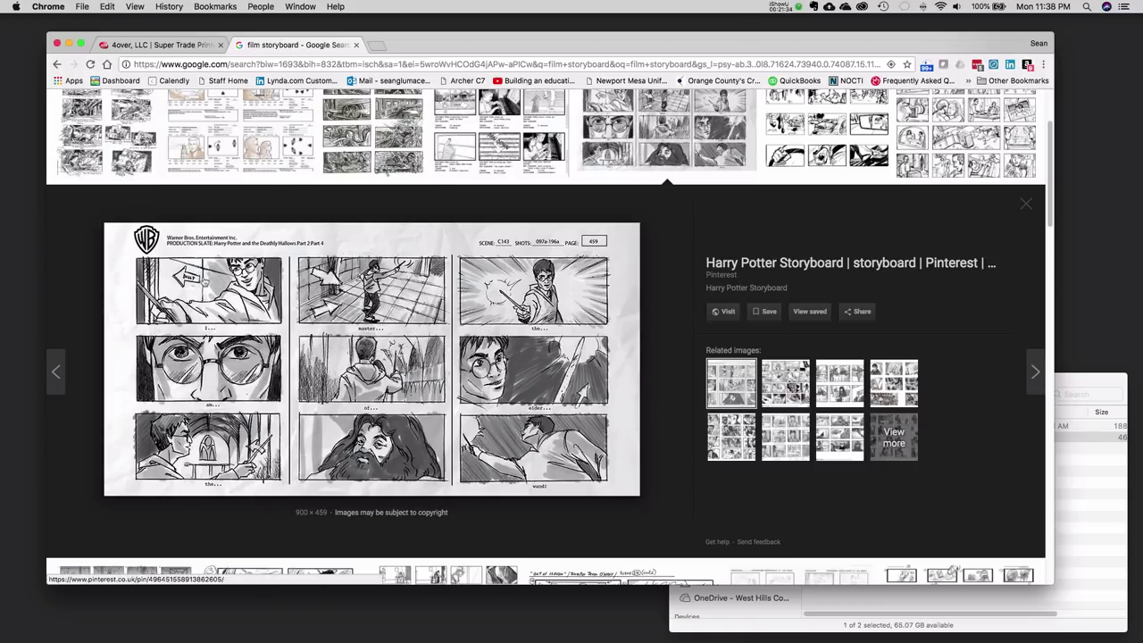
left_click(965, 143)
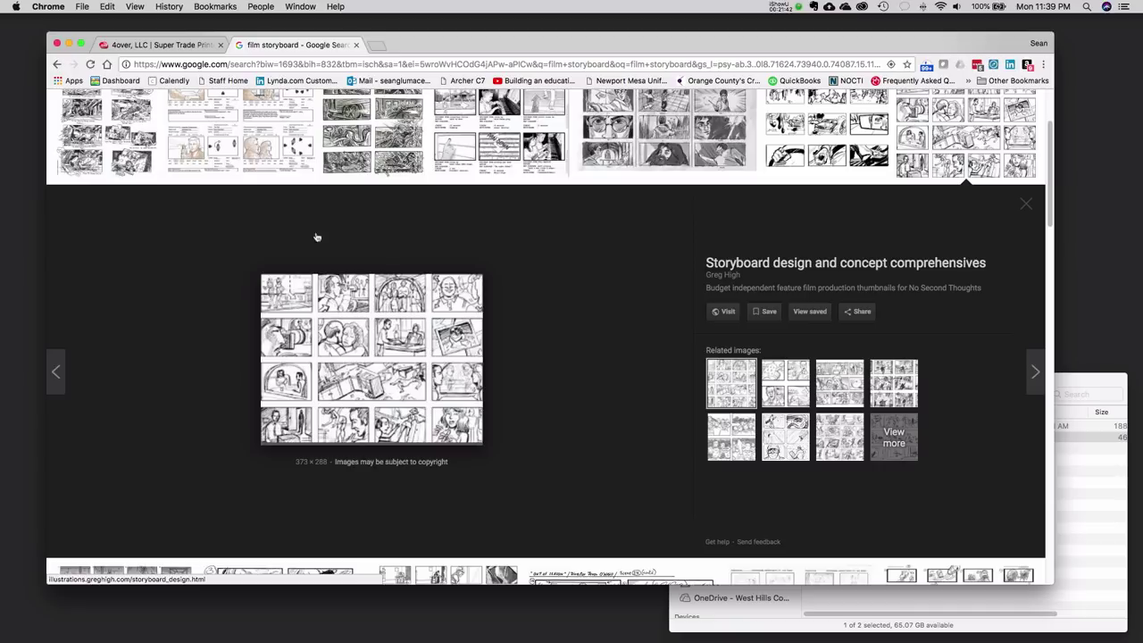
left_click(187, 46)
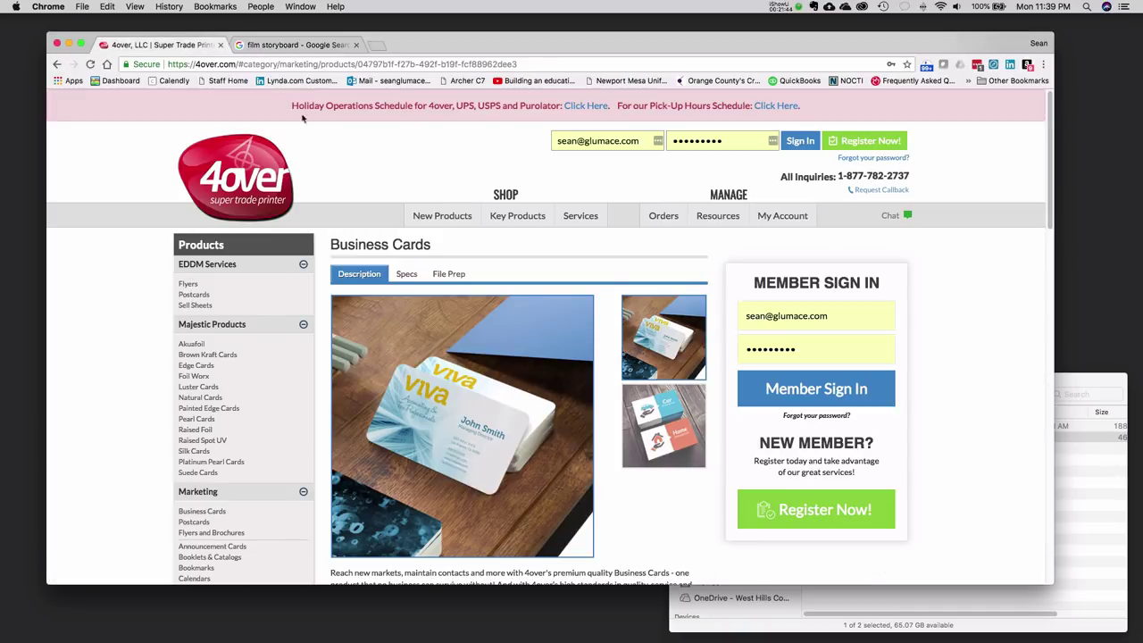
left_click(295, 45)
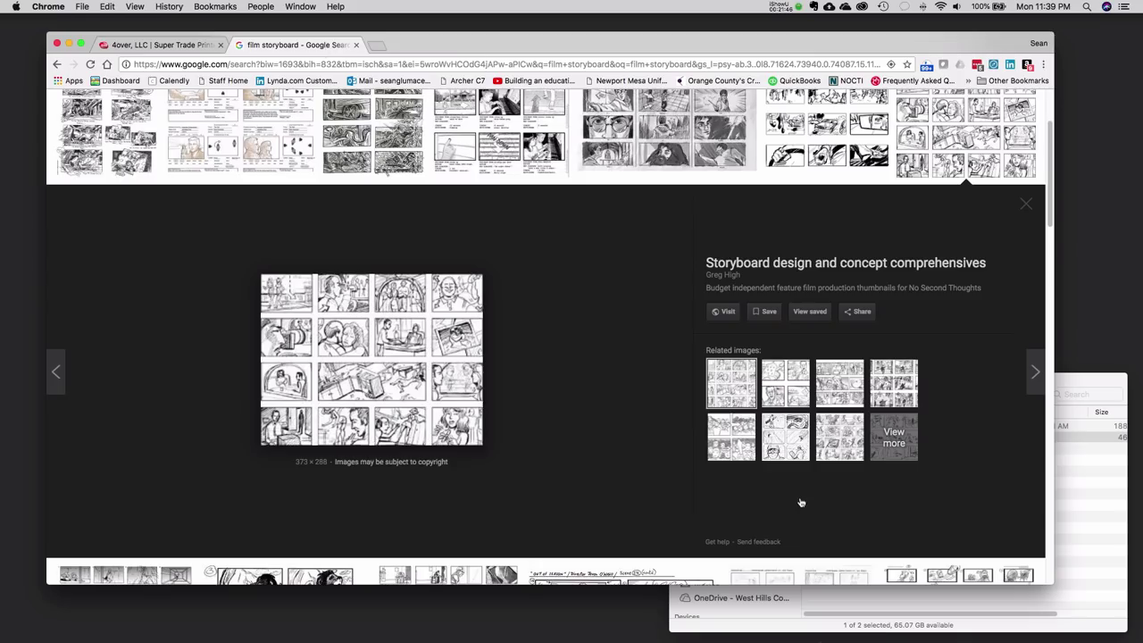
mouse_move(460, 636)
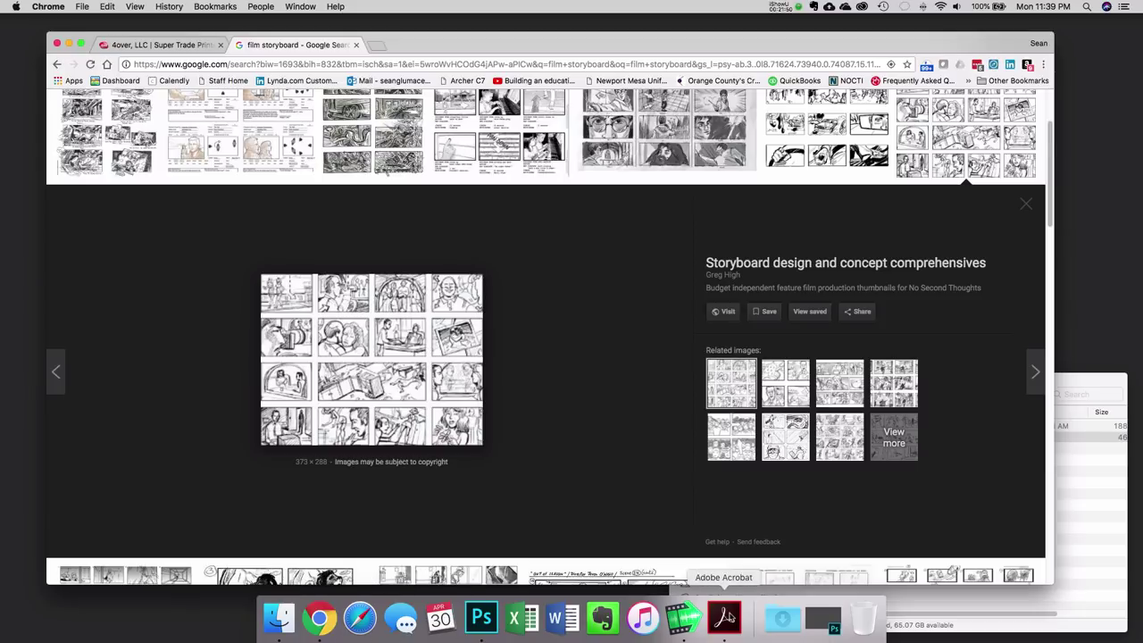
left_click(725, 617)
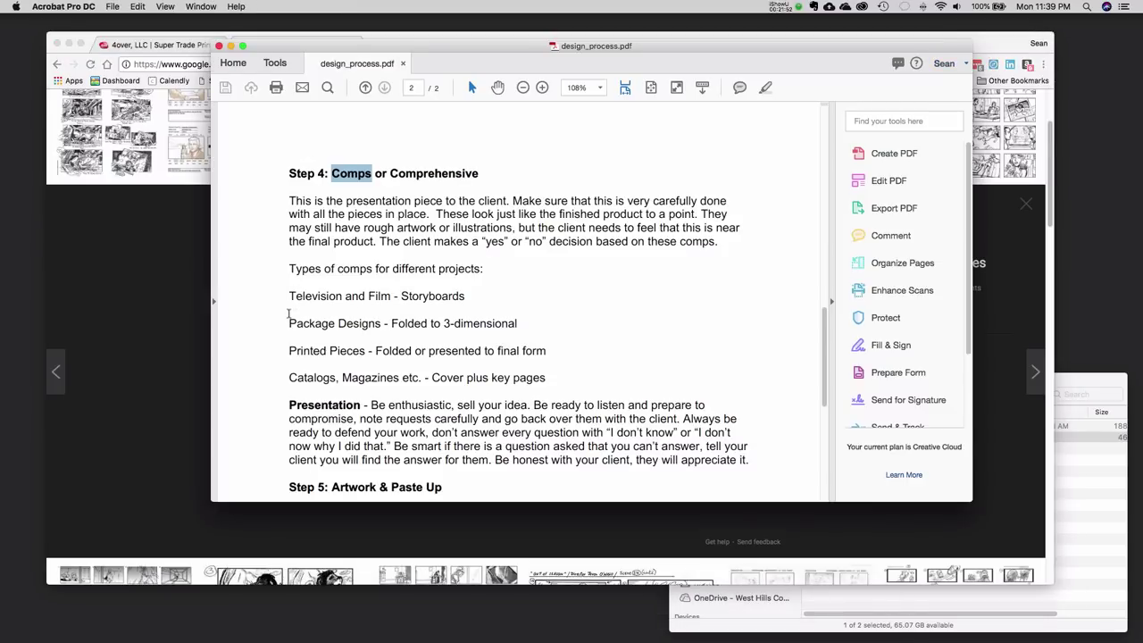
- Highlight the Package Designs line, 'Cover plus key pages', then the Step 4: Comps or Comprehensive heading
left_click_drag(288, 324, 492, 325)
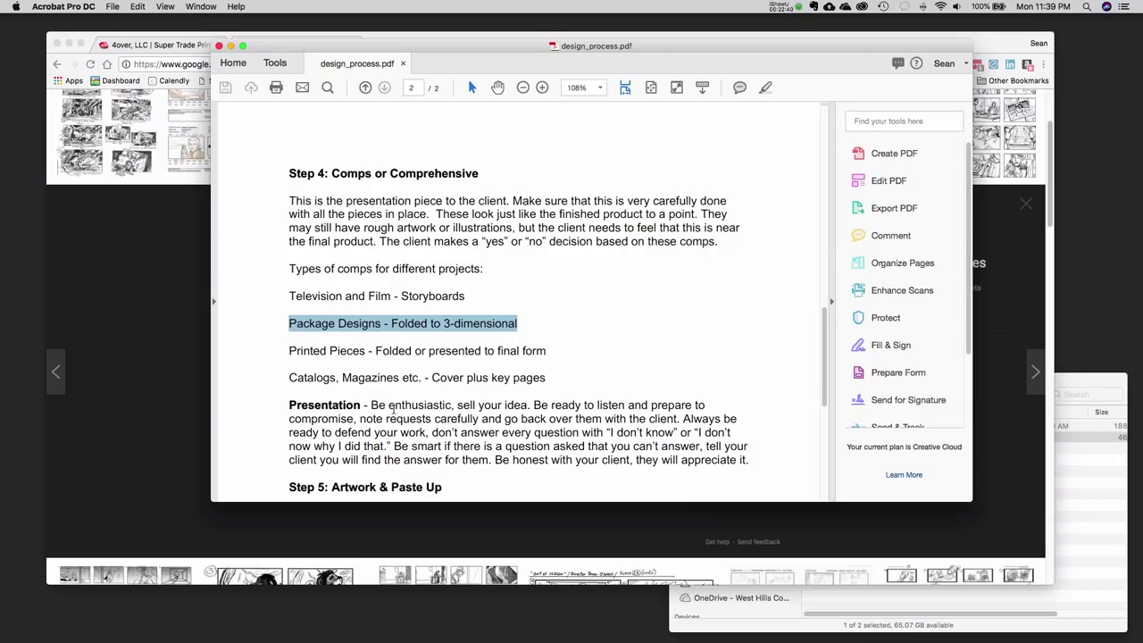
left_click_drag(431, 378, 546, 379)
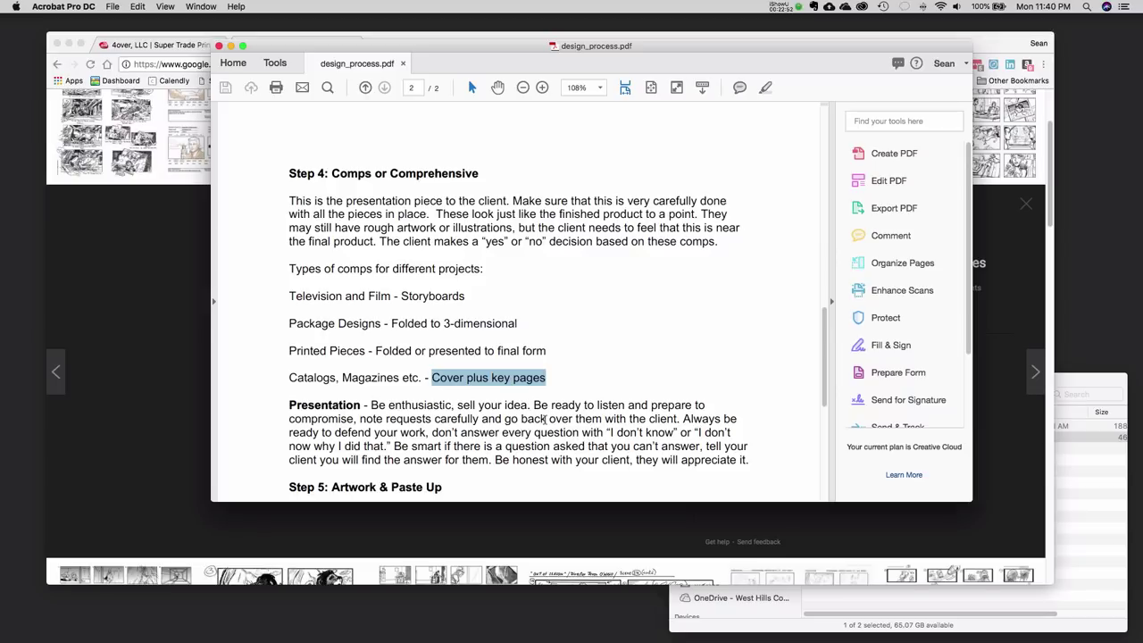
scroll(432, 432, "down", 3)
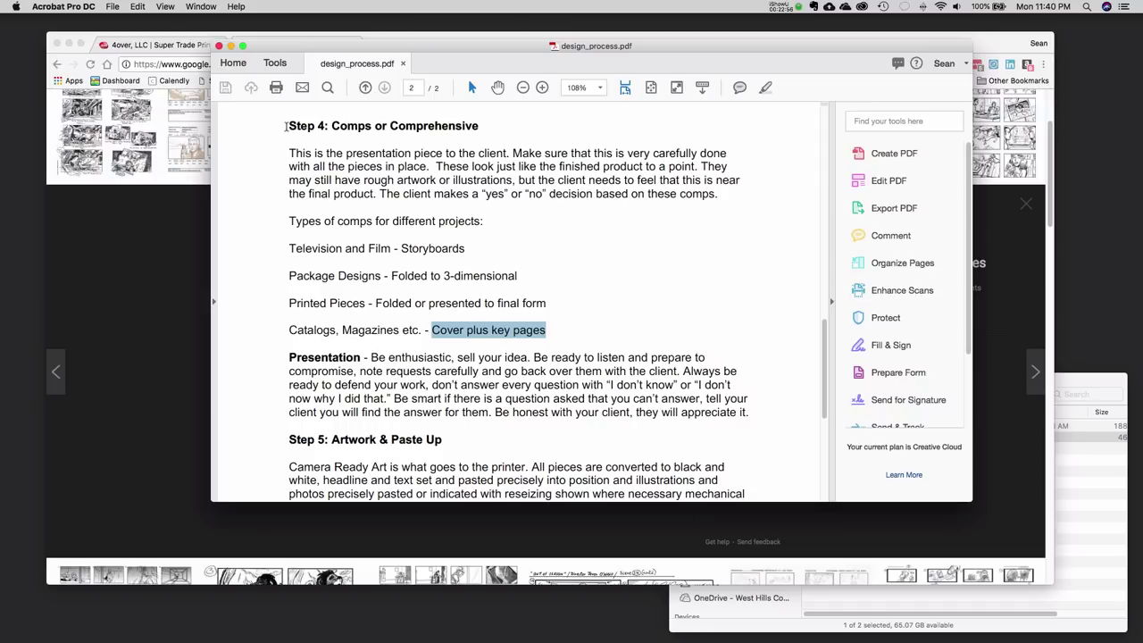
left_click_drag(288, 126, 479, 126)
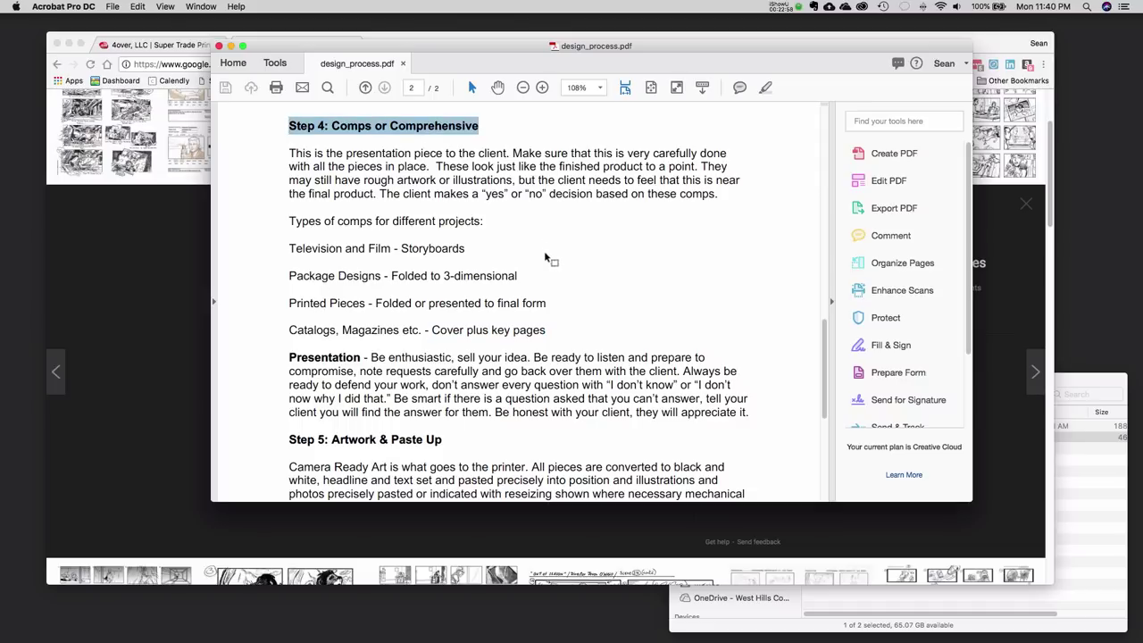
- Deselect the Step 4 heading, then pause and resume the iShowU recording
left_click(482, 221)
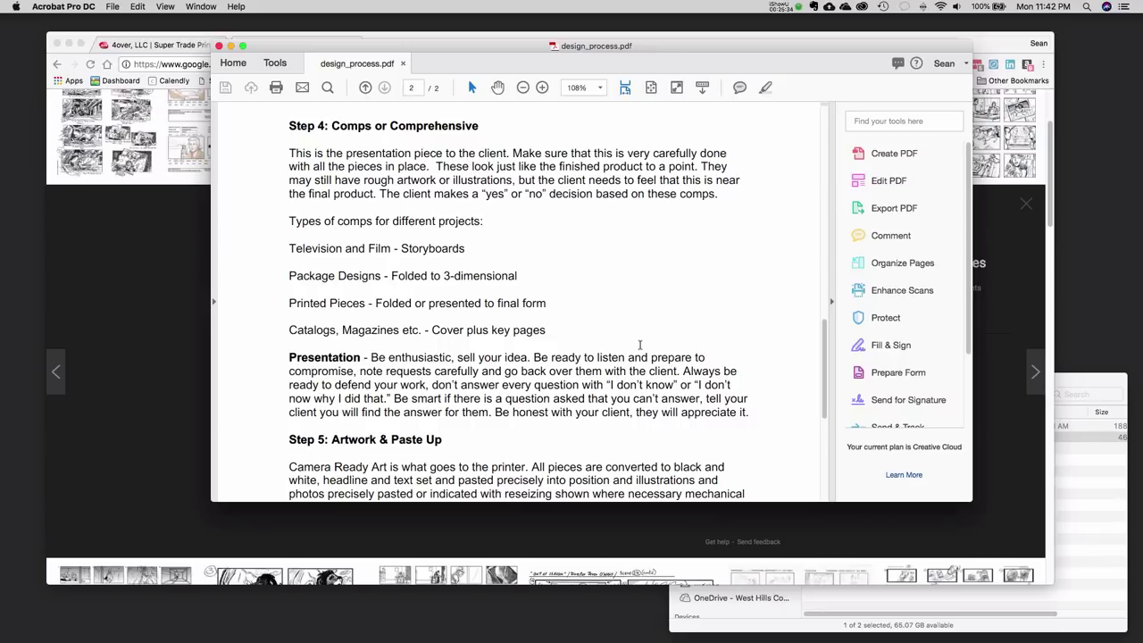
left_click(789, 6)
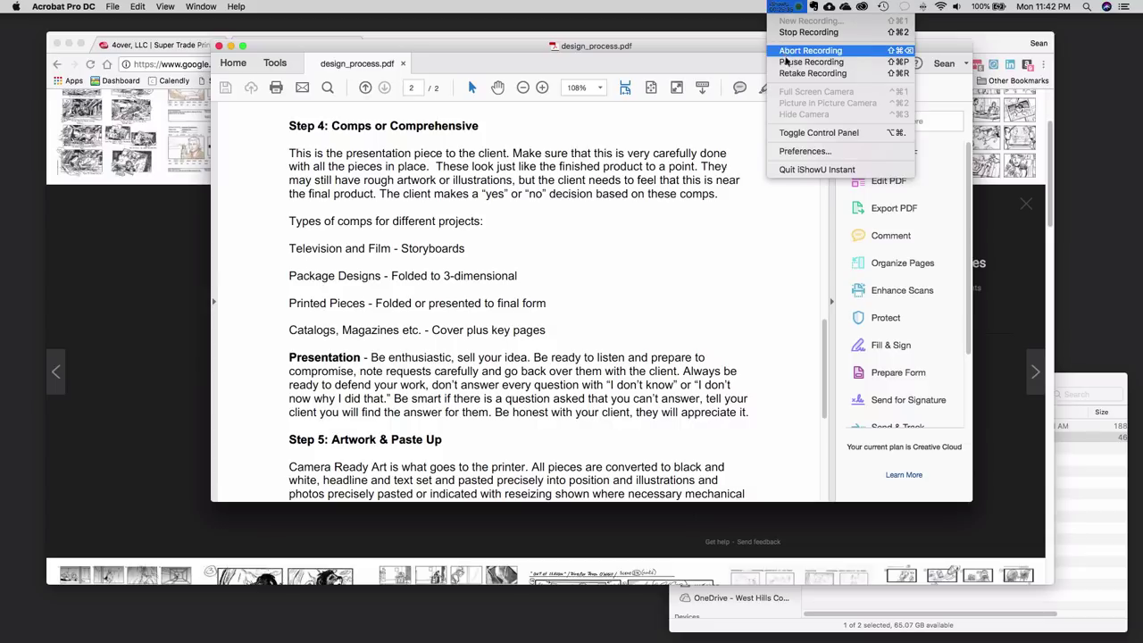
left_click(787, 62)
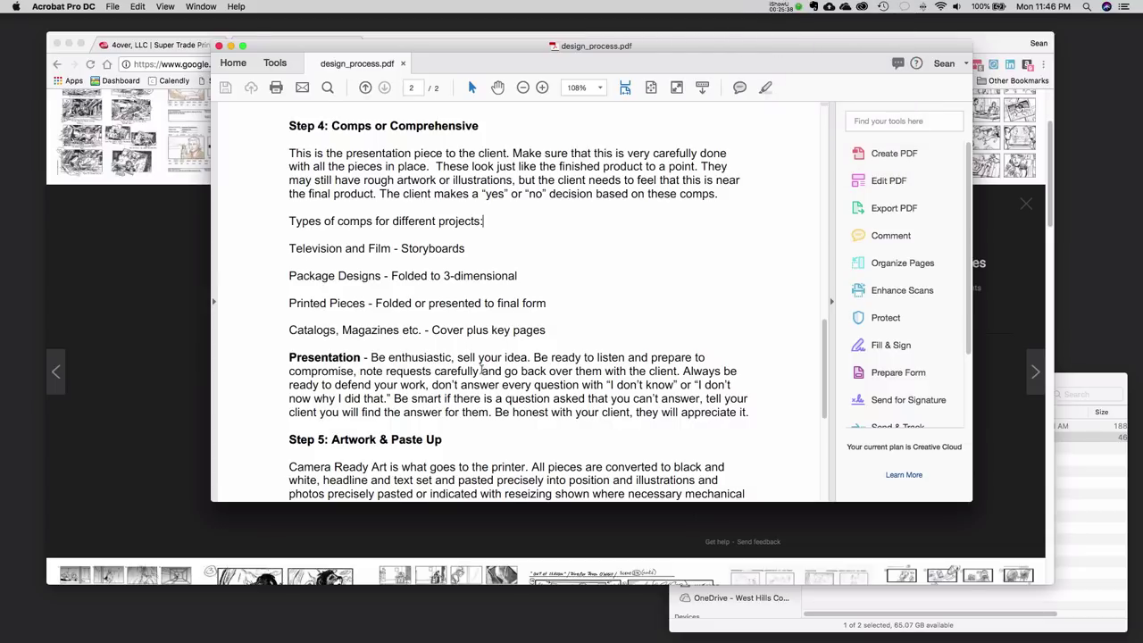
- Scroll the PDF to Steps 5 and 6, then return to Chrome's address bar
scroll(482, 366, "down", 3)
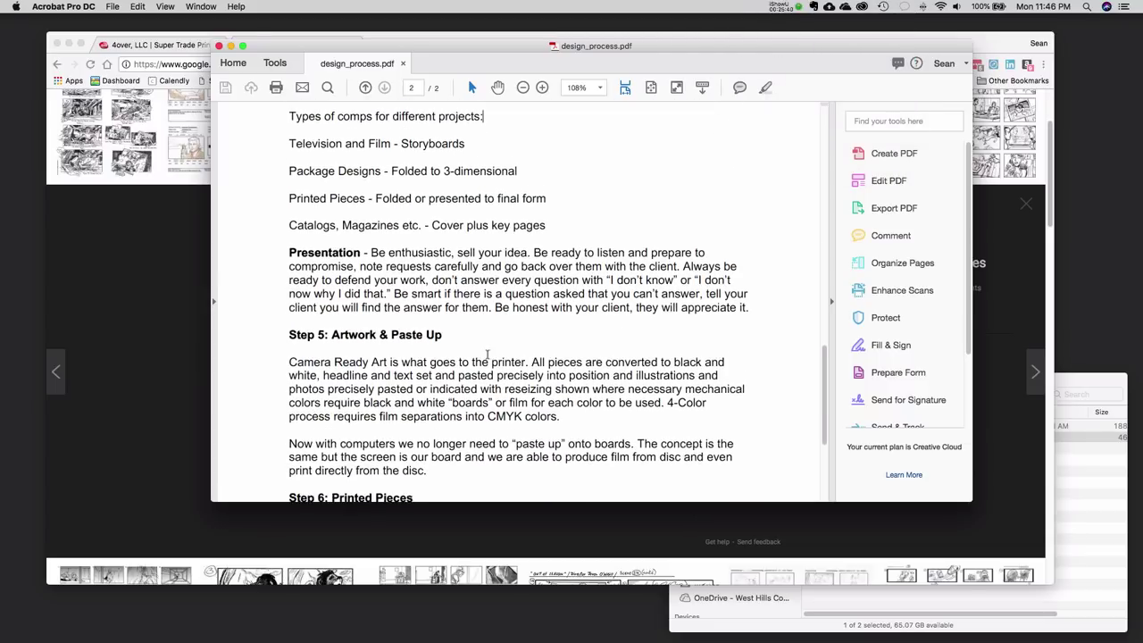
scroll(487, 356, "down", 1)
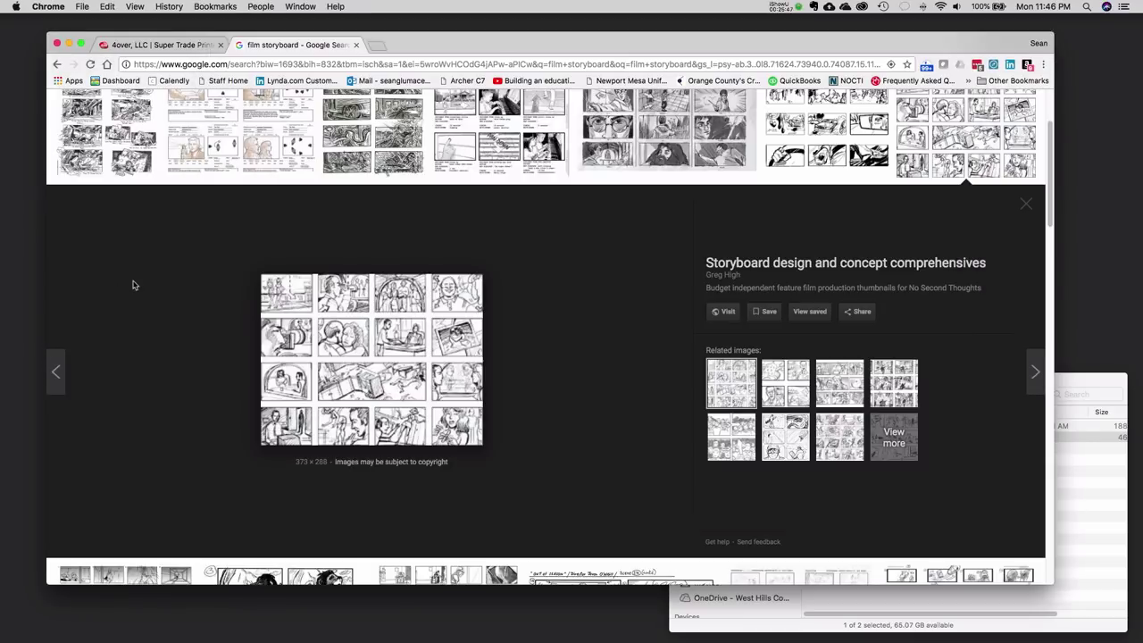
left_click(136, 285)
left_click(215, 64)
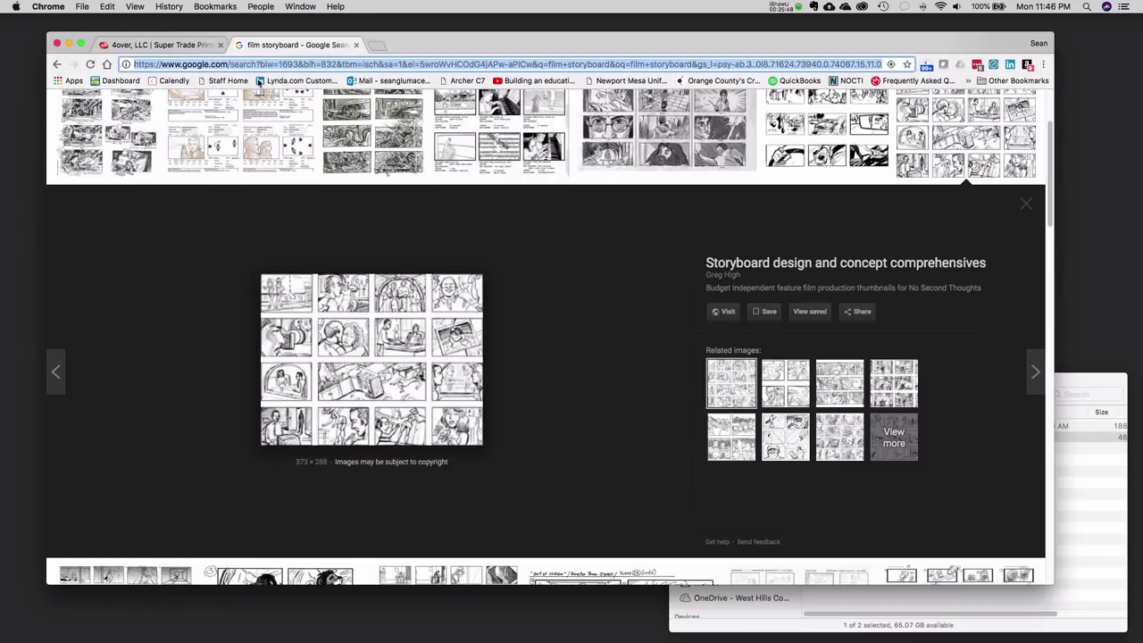
- Search Google for 'camera ready artwork'
type("camera re")
type("da")
key("BackSpace")
key("BackSpace")
type("ady artow")
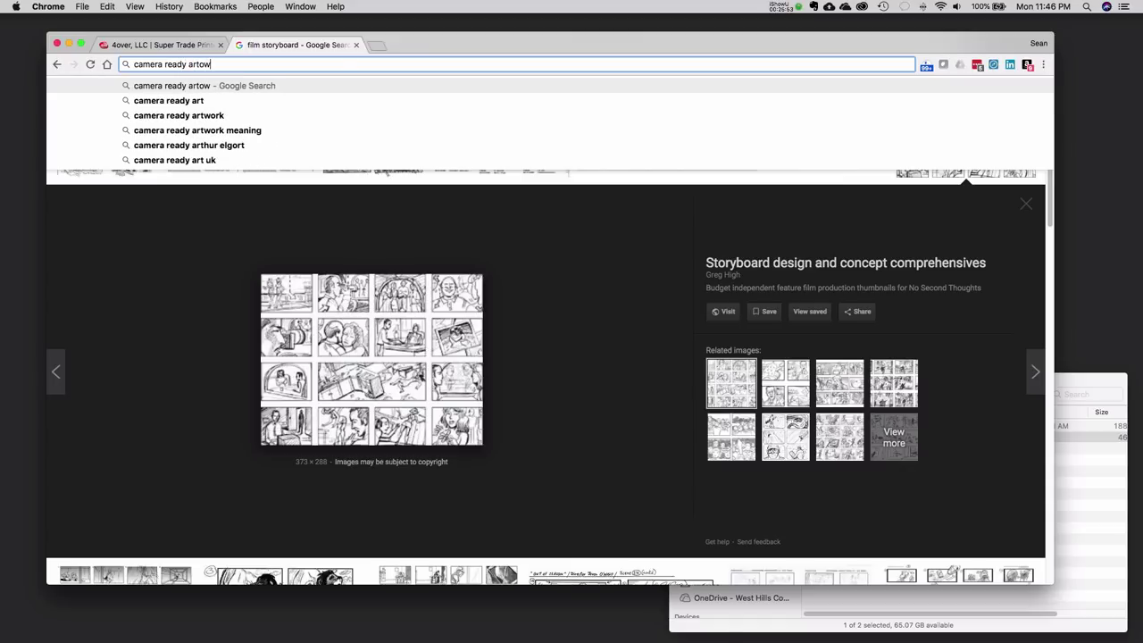
key("BackSpace")
key("BackSpace")
type("work")
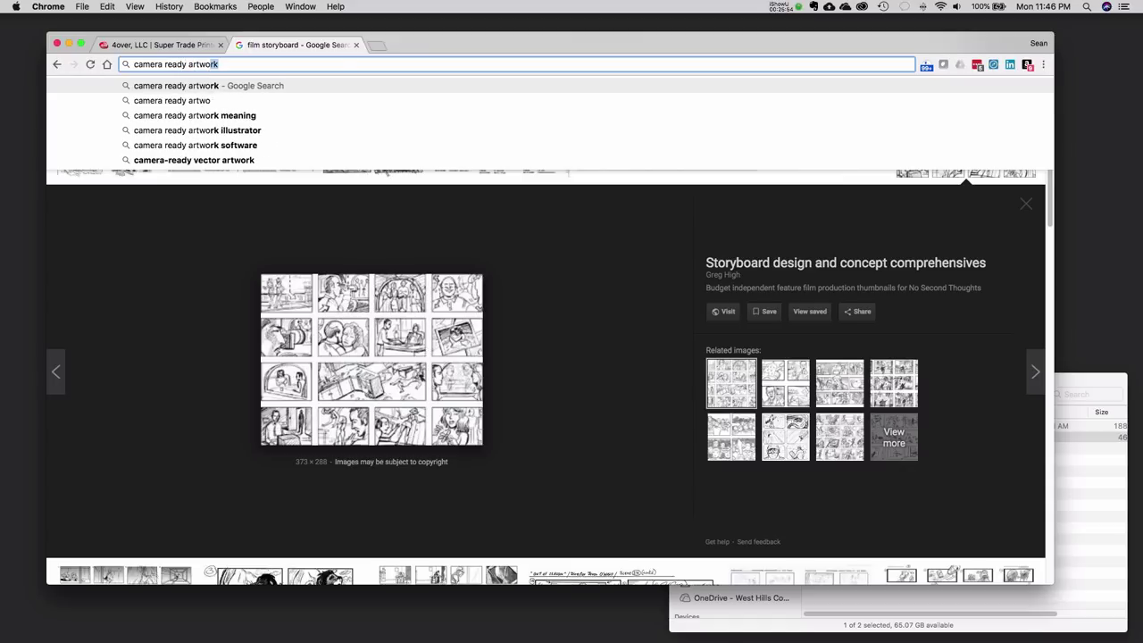
key("Return")
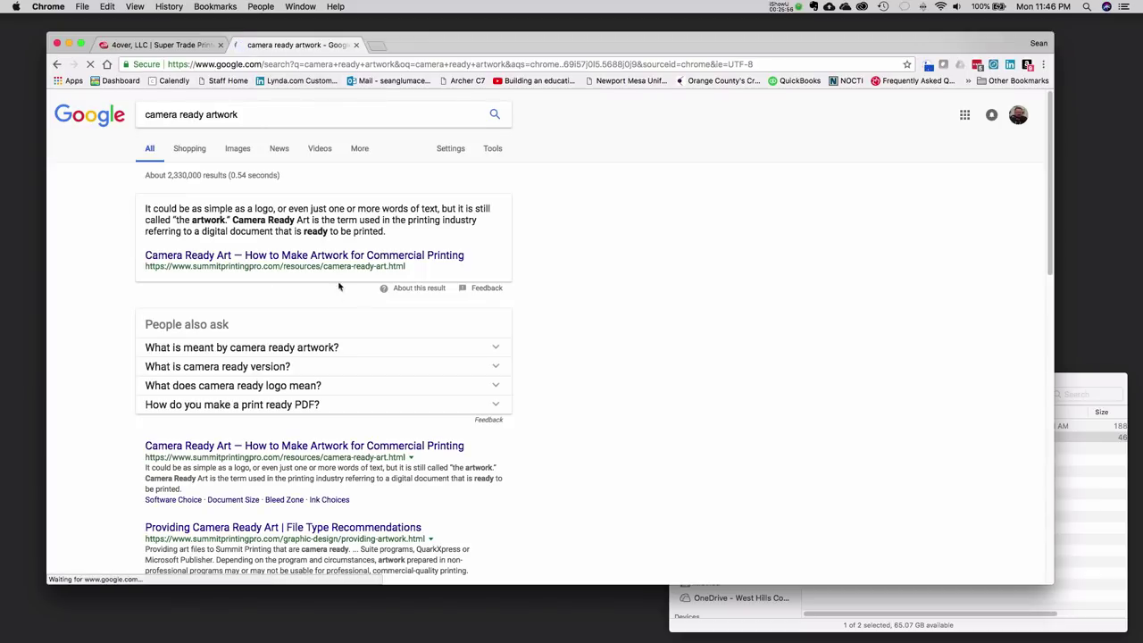
- Preview the LANDIS AG SALES logo in image results, then go back to the web results
left_click(234, 149)
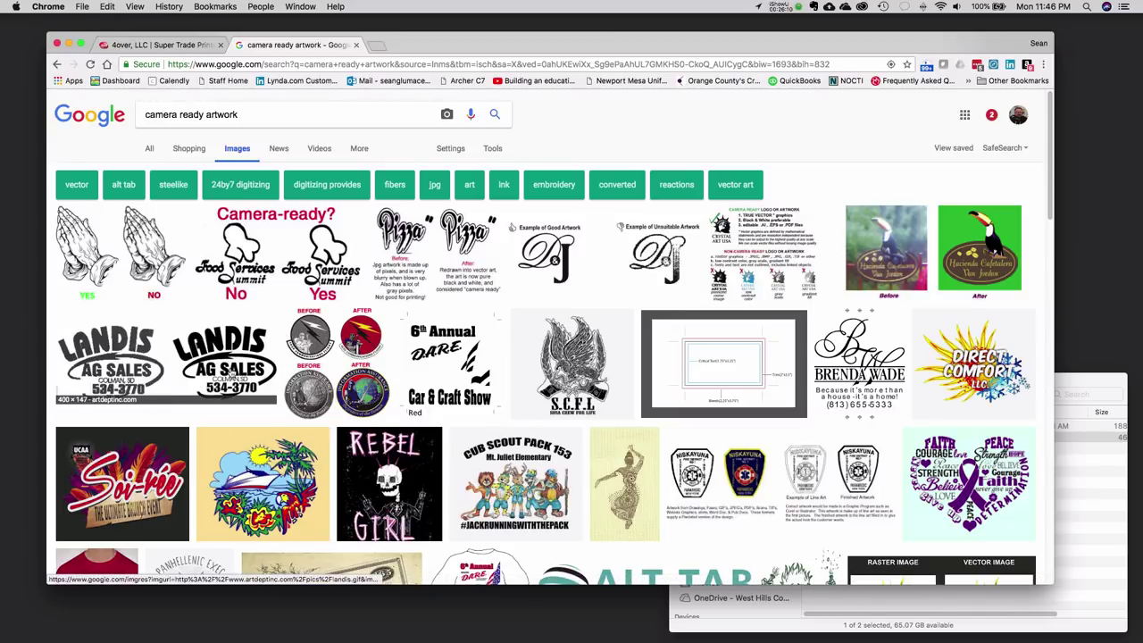
left_click(208, 369)
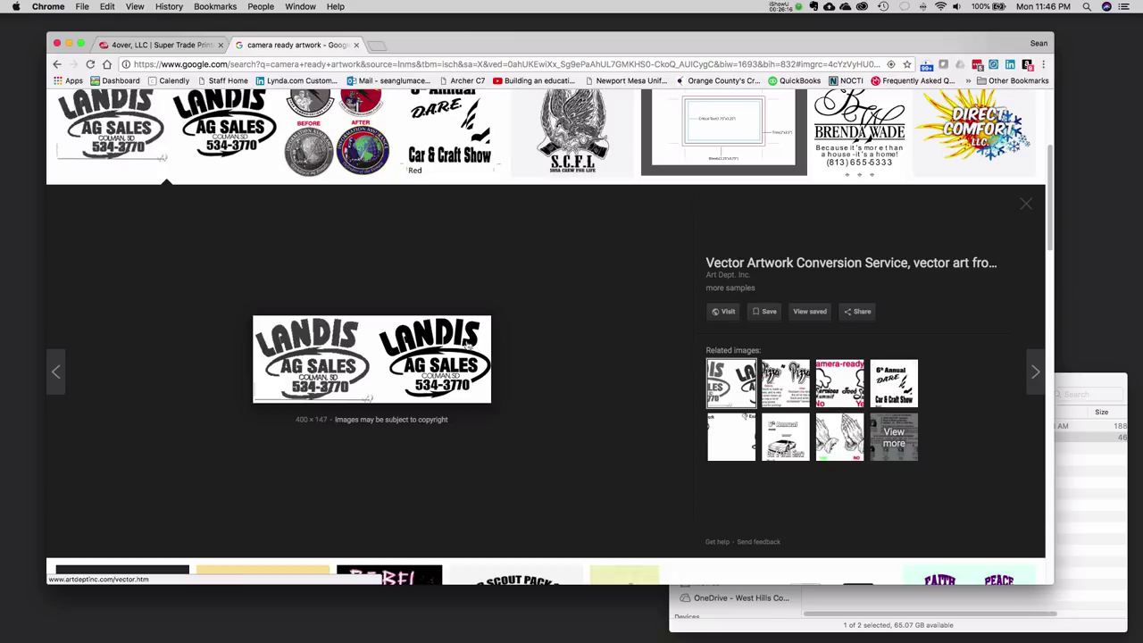
scroll(448, 332, "up", 3)
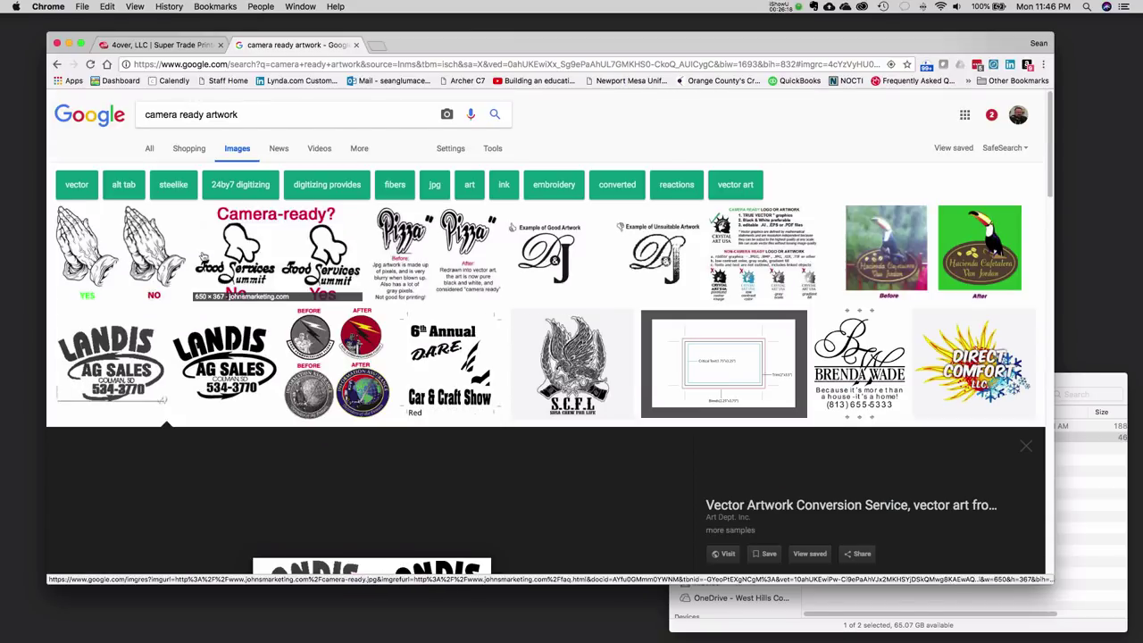
left_click(57, 65)
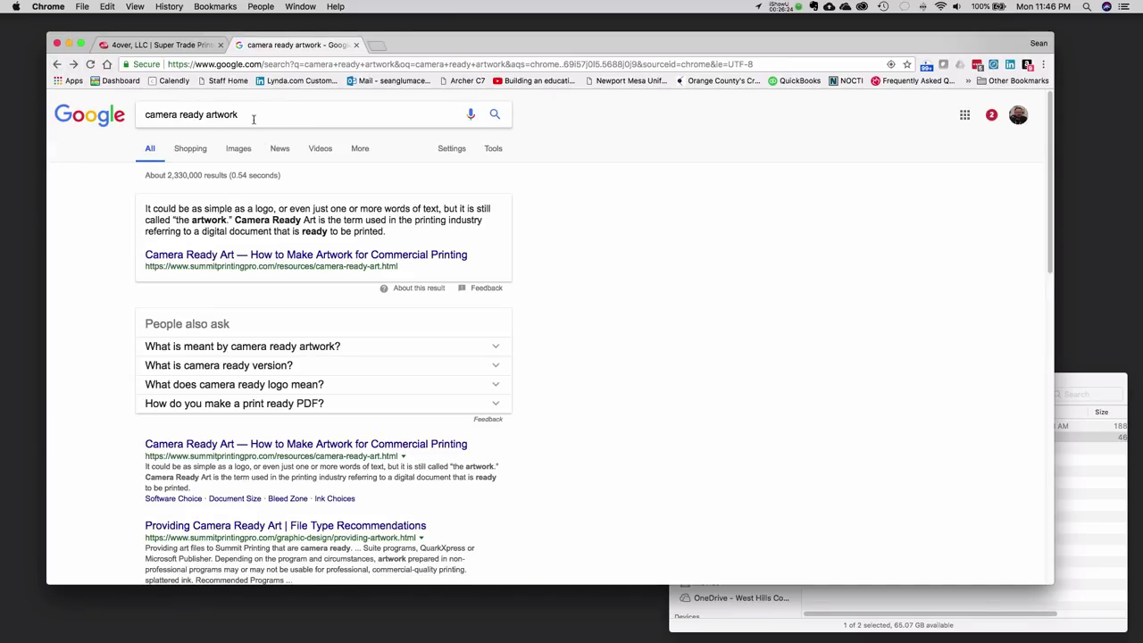
left_click_drag(251, 116, 115, 114)
- Search 'graphic design pasteup' and show the image results
type("g")
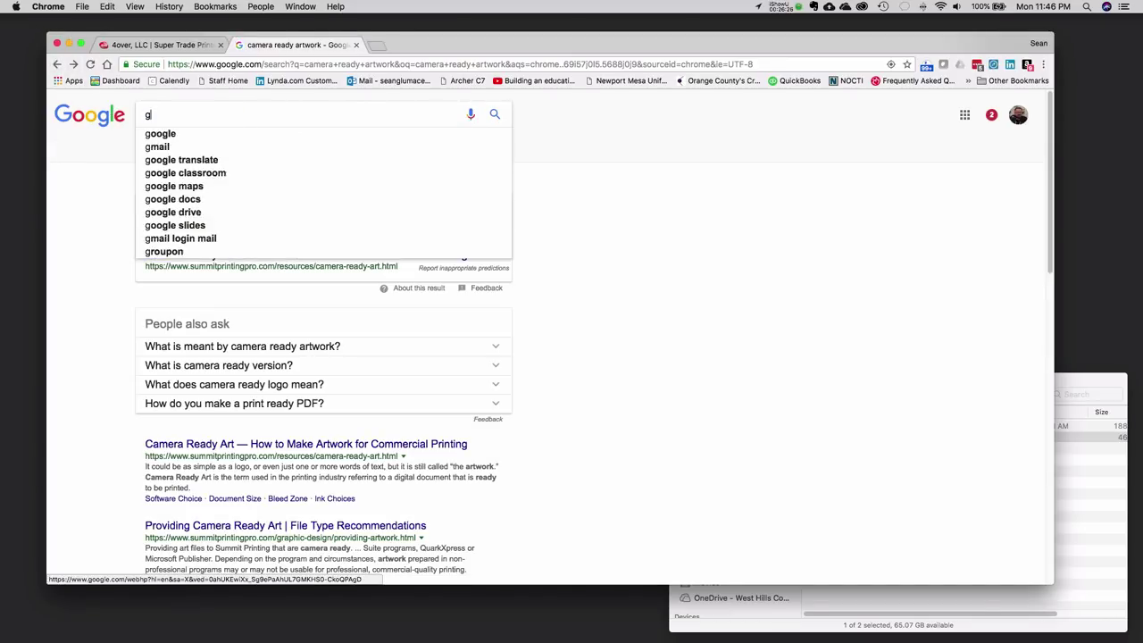
type("raphic design pasteup")
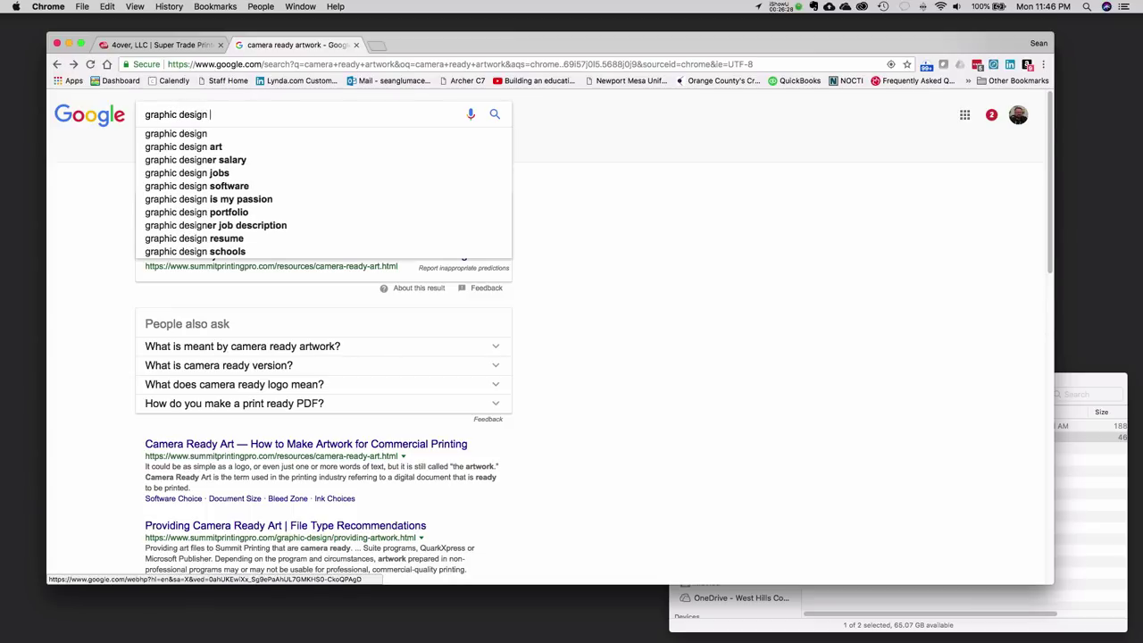
key("Return")
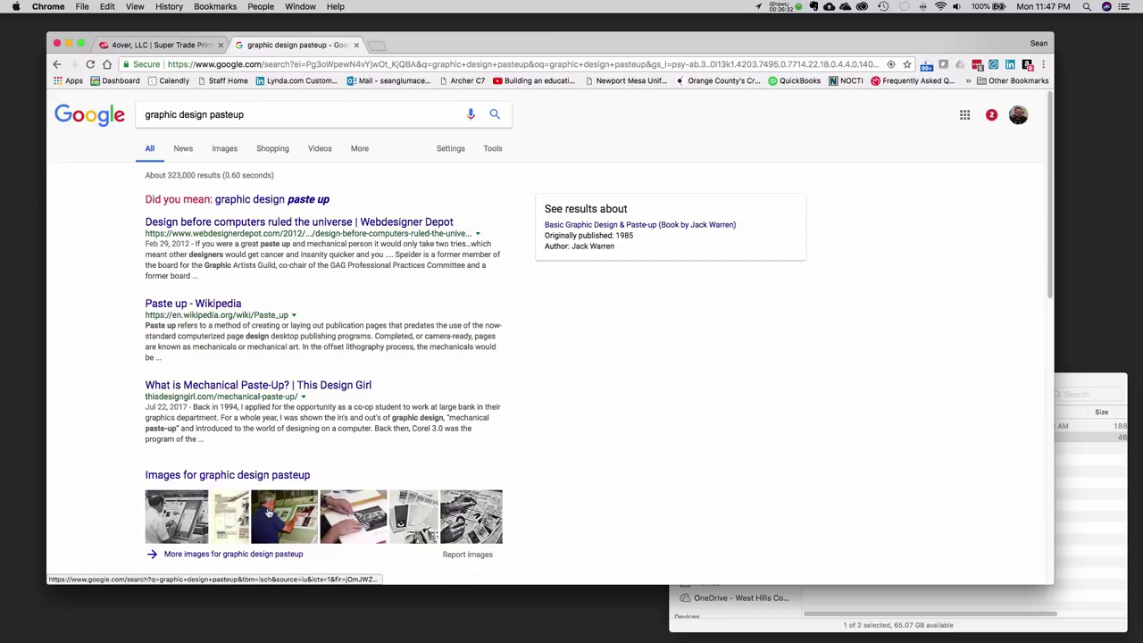
left_click(181, 515)
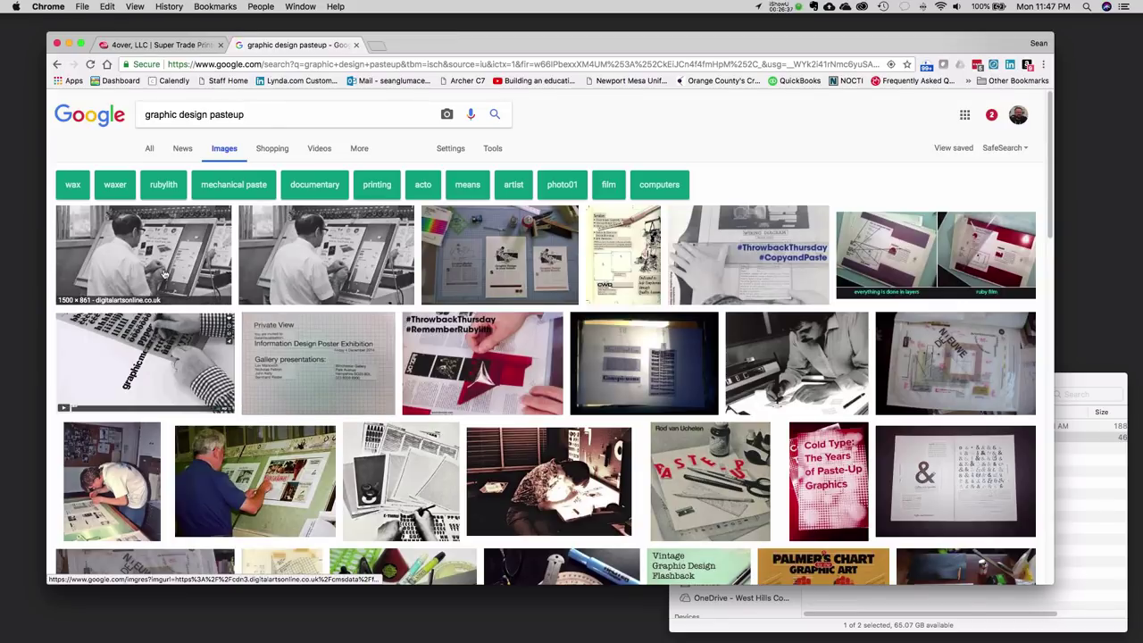
- Preview the paste-up, newspaper linotype and paste-up desk photos, then bring design_process.pdf forward
left_click(164, 274)
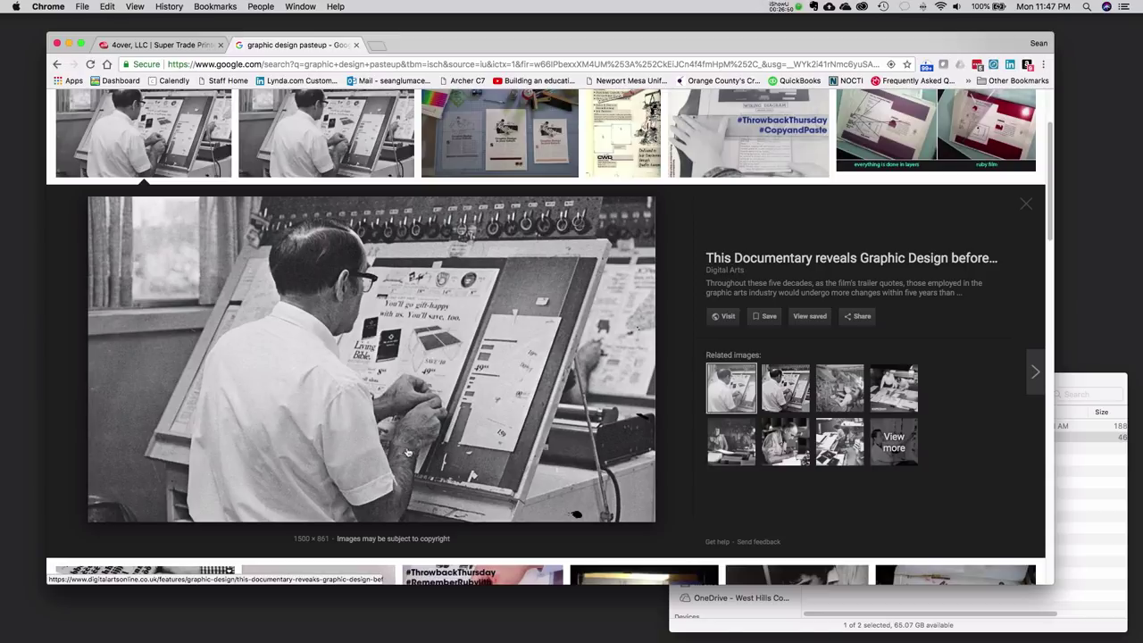
left_click(846, 396)
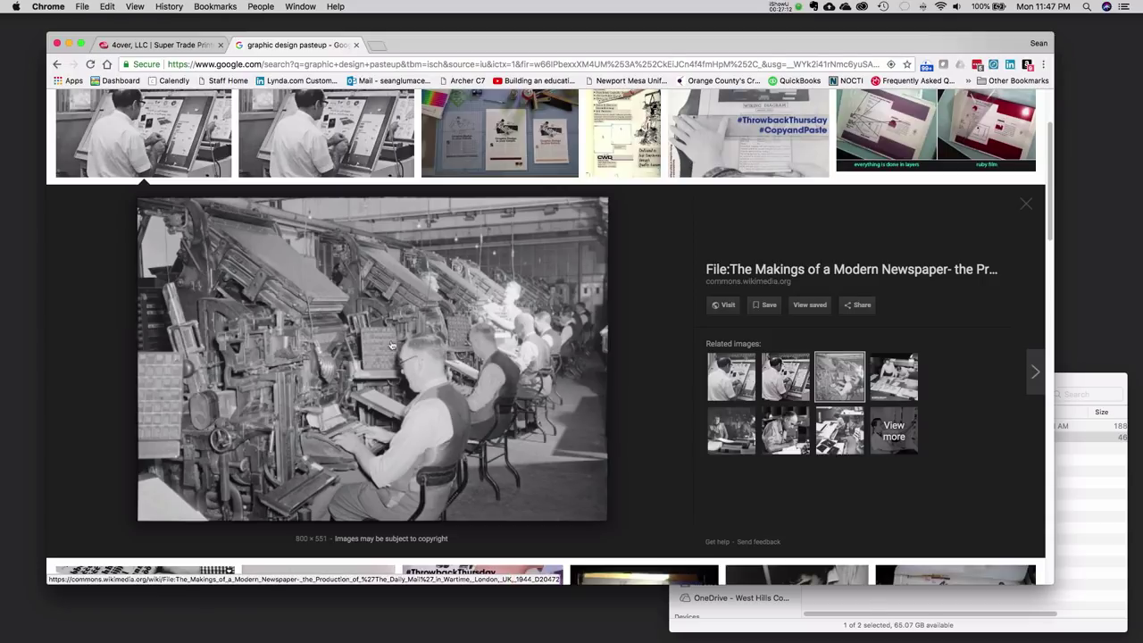
scroll(271, 408, "up", 3)
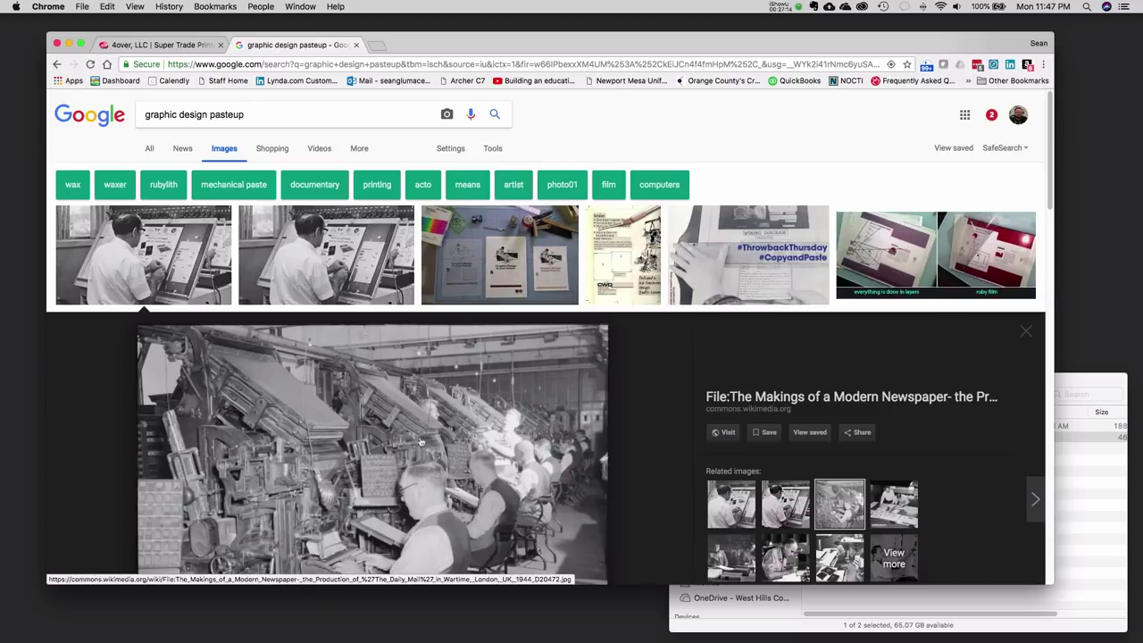
left_click(522, 288)
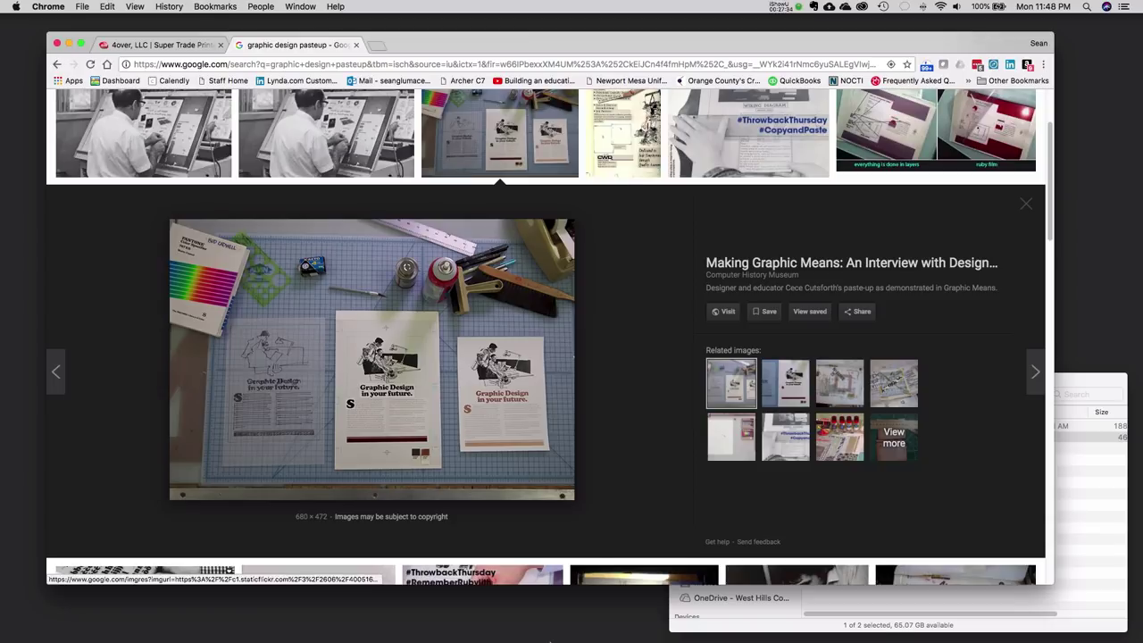
mouse_move(551, 640)
left_click(723, 615)
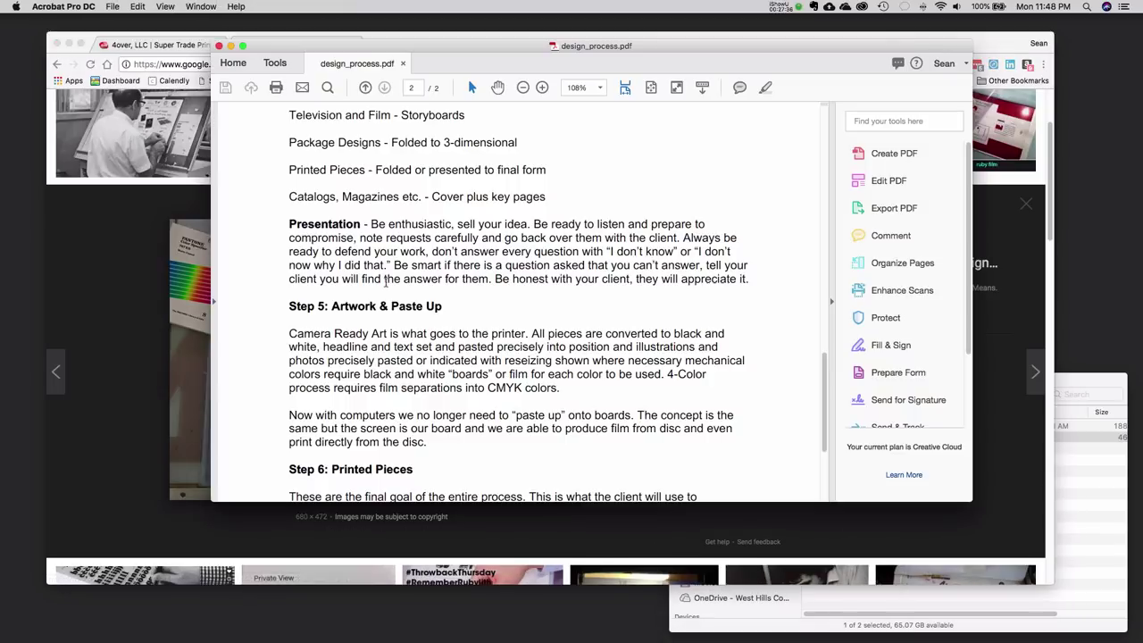
- Read through Steps 4–6, briefly highlighting 'CMYK' in Step 5, then return to Chrome
scroll(321, 243, "up", 4)
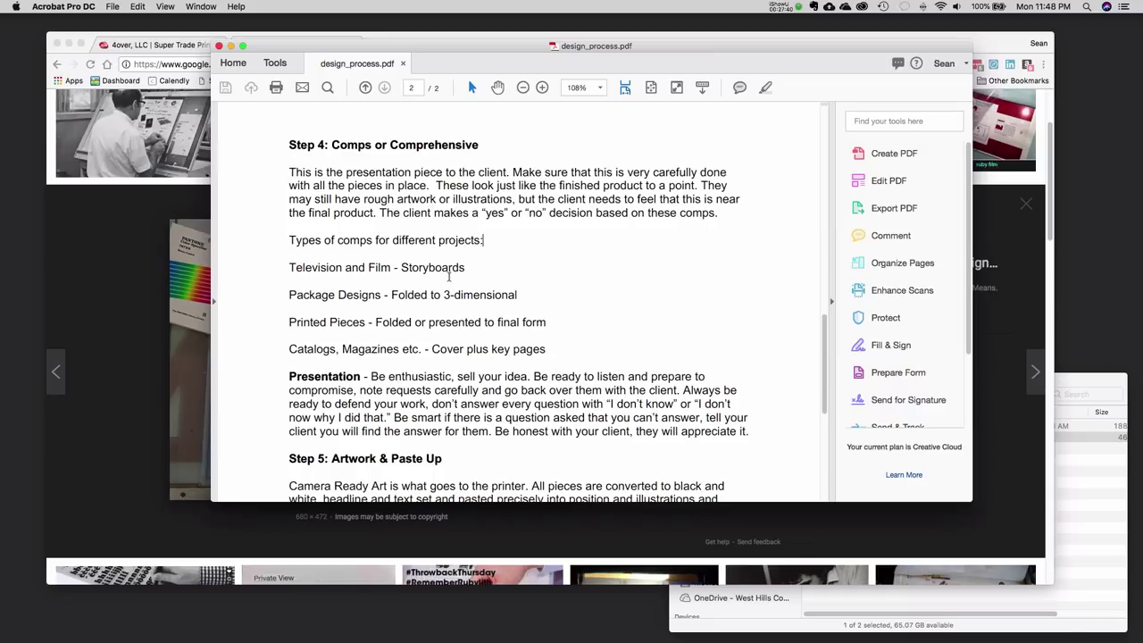
scroll(461, 291, "down", 3)
scroll(458, 286, "up", 2)
scroll(458, 286, "up", 2)
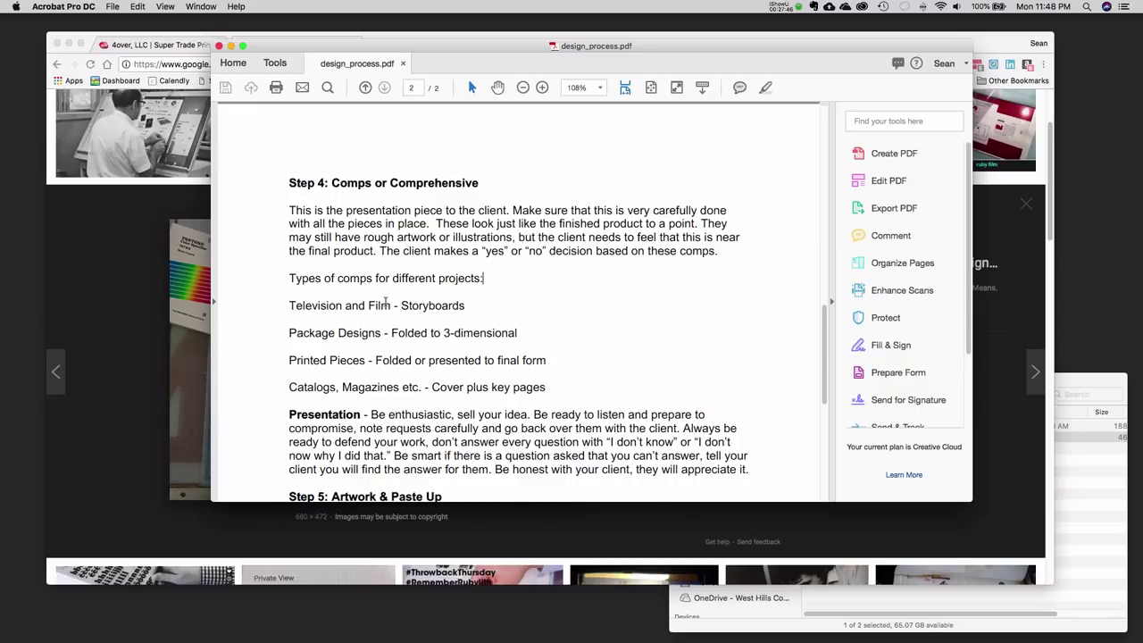
scroll(386, 302, "down", 7)
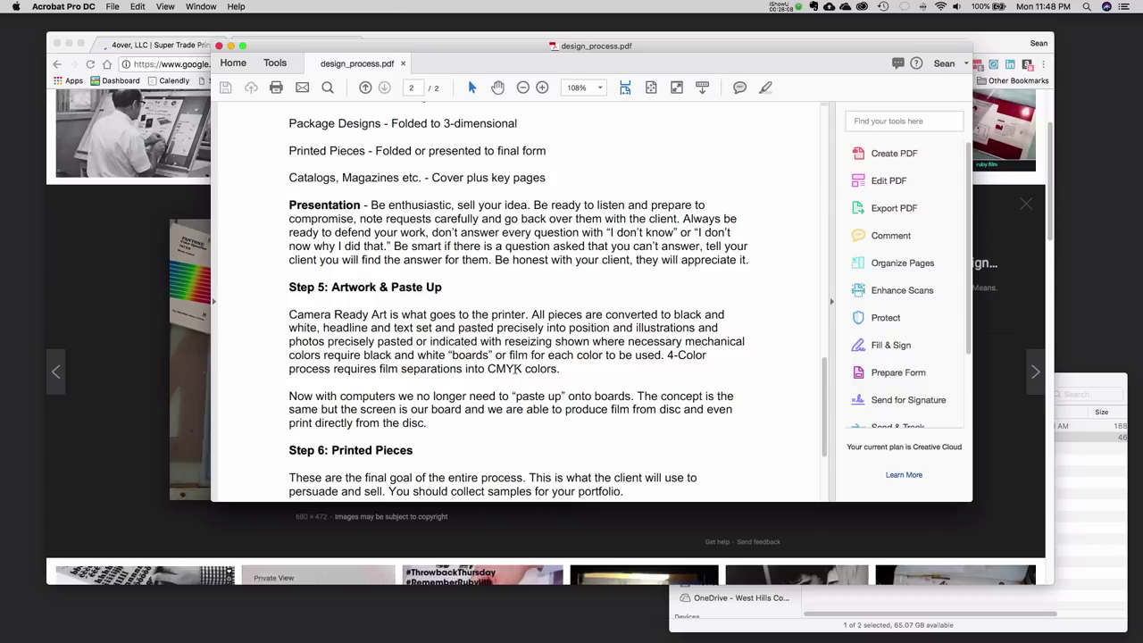
left_click_drag(523, 368, 488, 370)
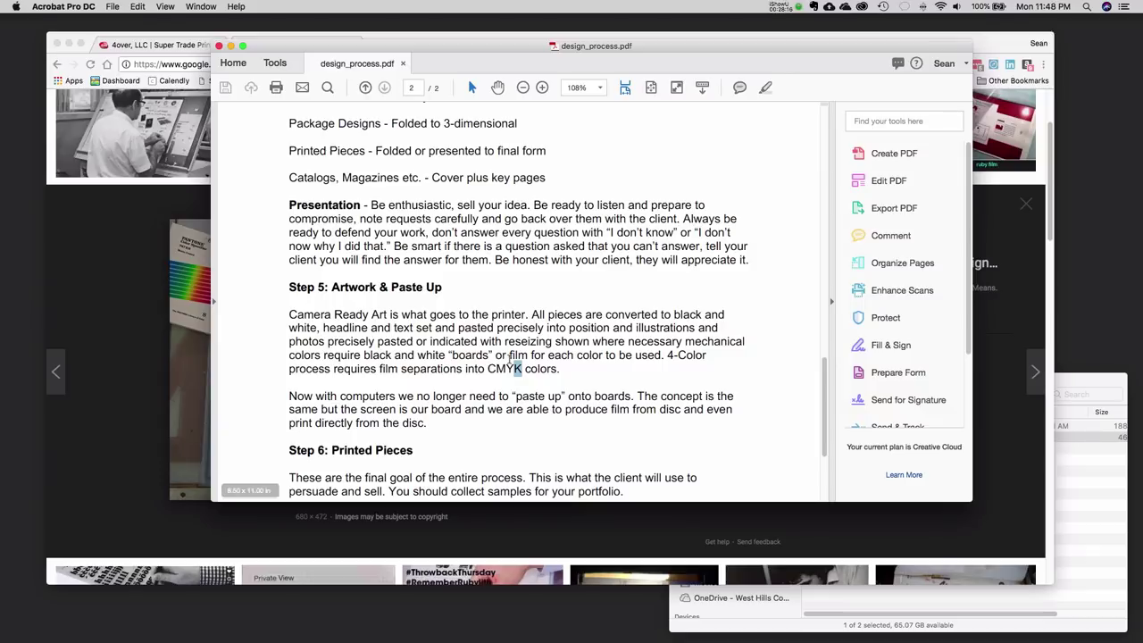
left_click(521, 369)
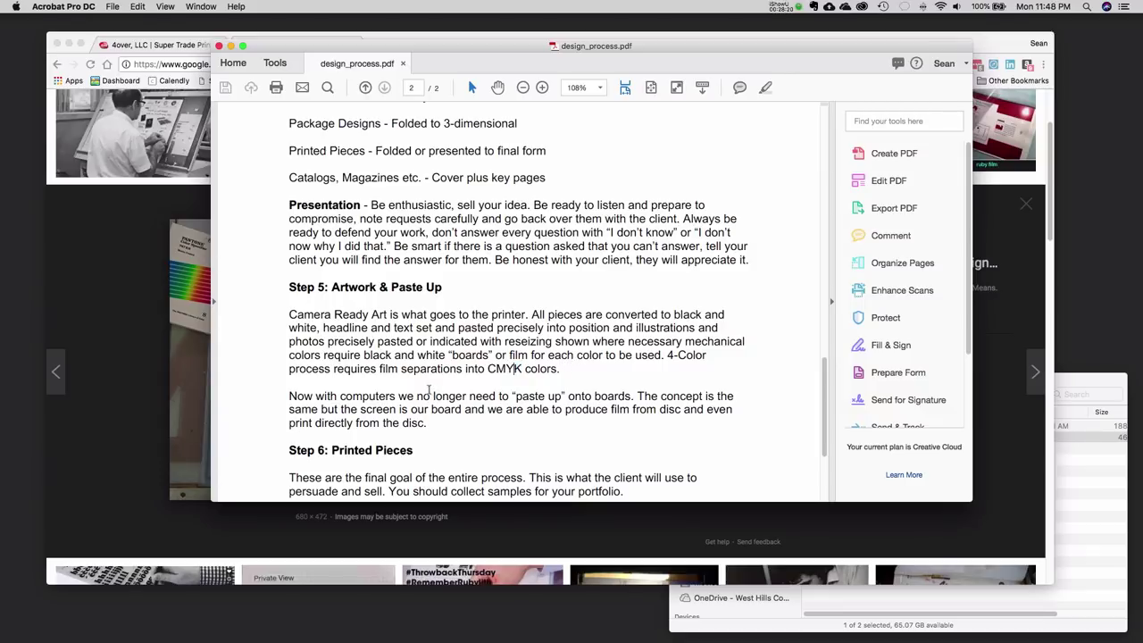
scroll(331, 401, "down", 2)
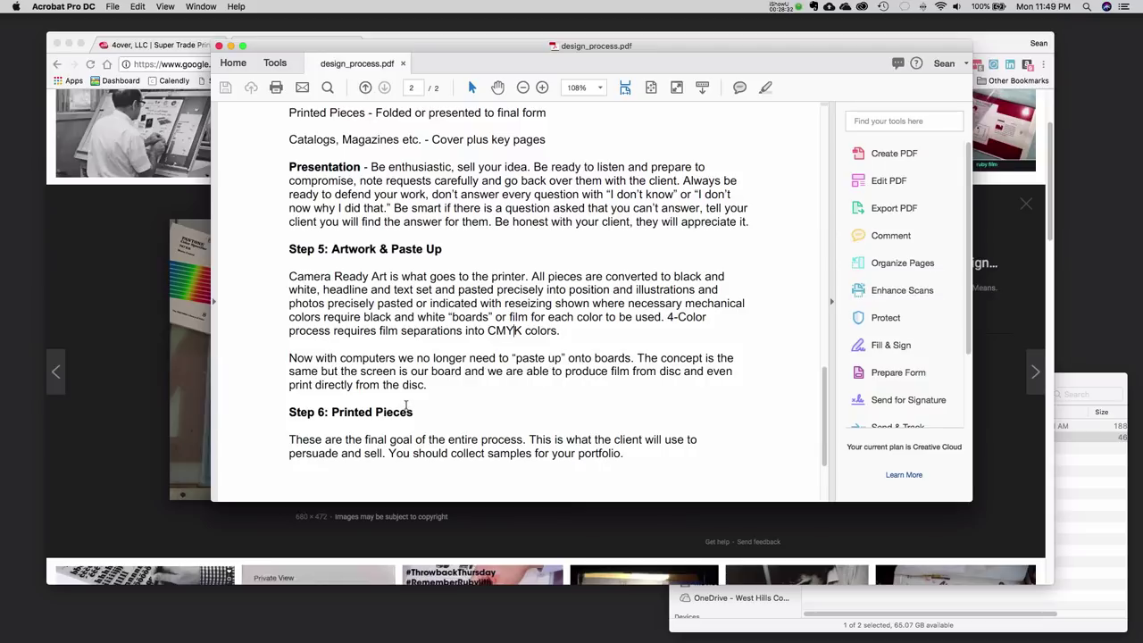
left_click(205, 291)
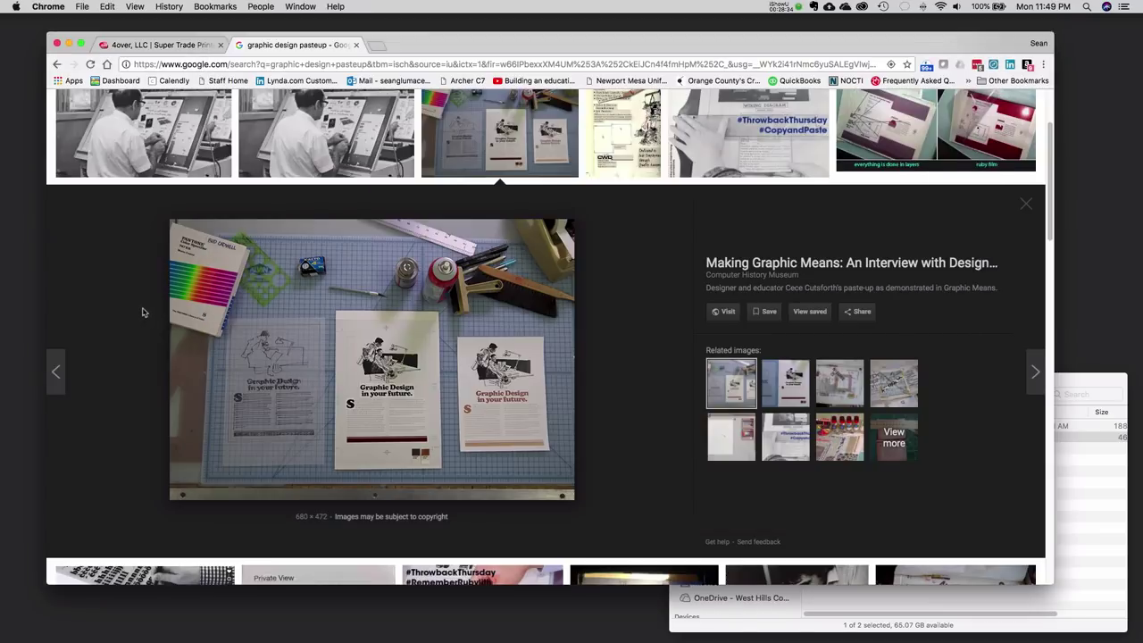
- Preview the Graphic Means and Letraset images, then advance to the CWD paste-up example
left_click(885, 401)
left_click(849, 397)
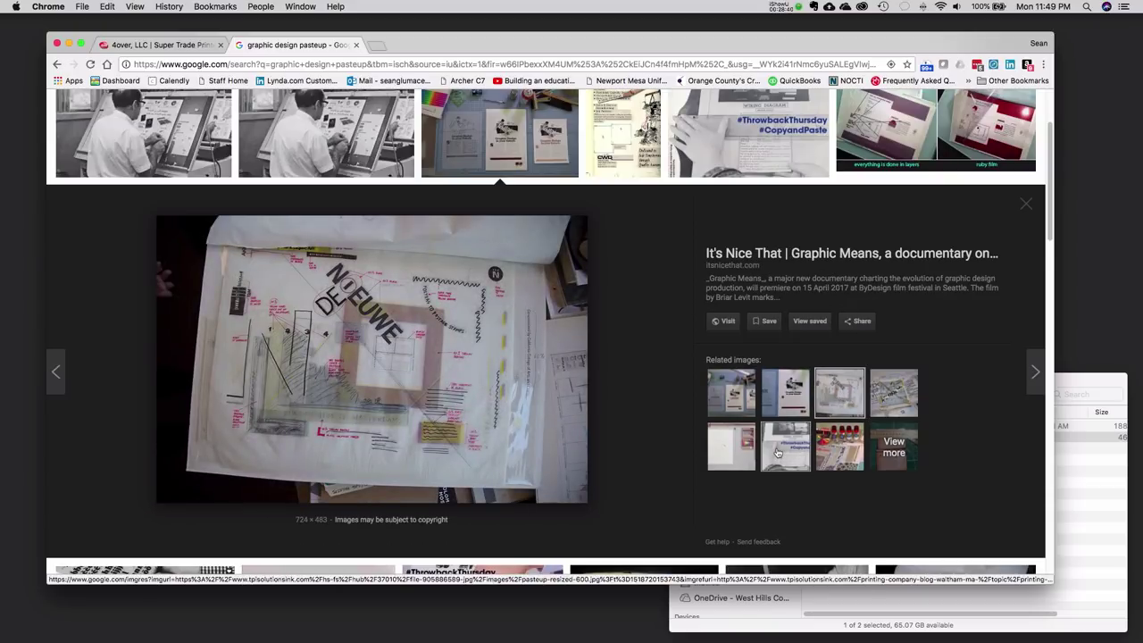
left_click(819, 456)
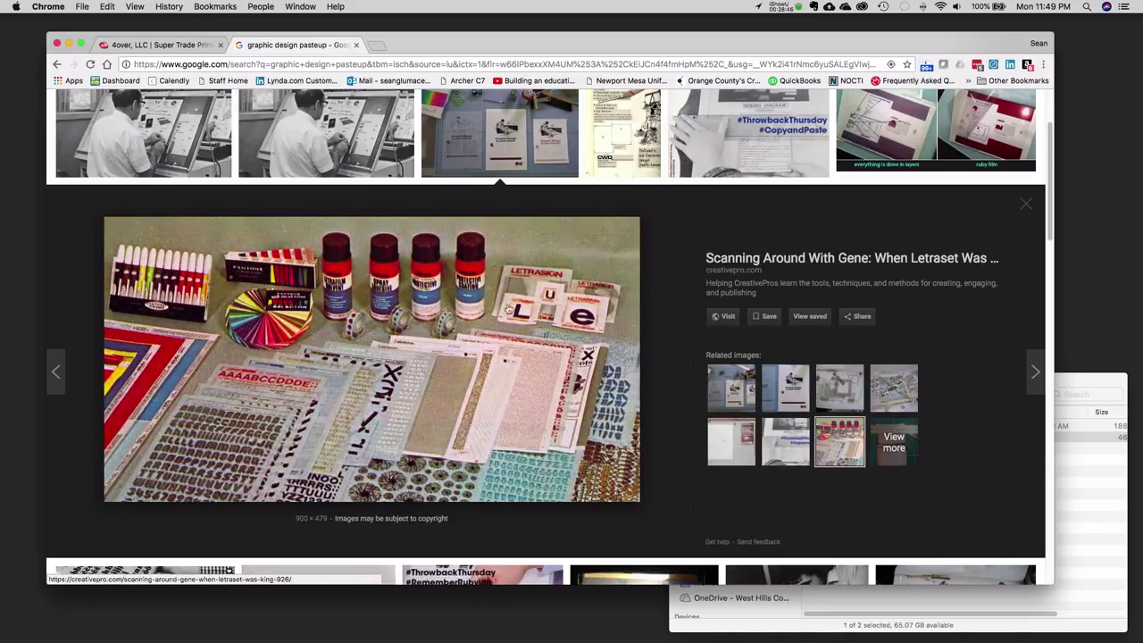
scroll(475, 301, "up", 3)
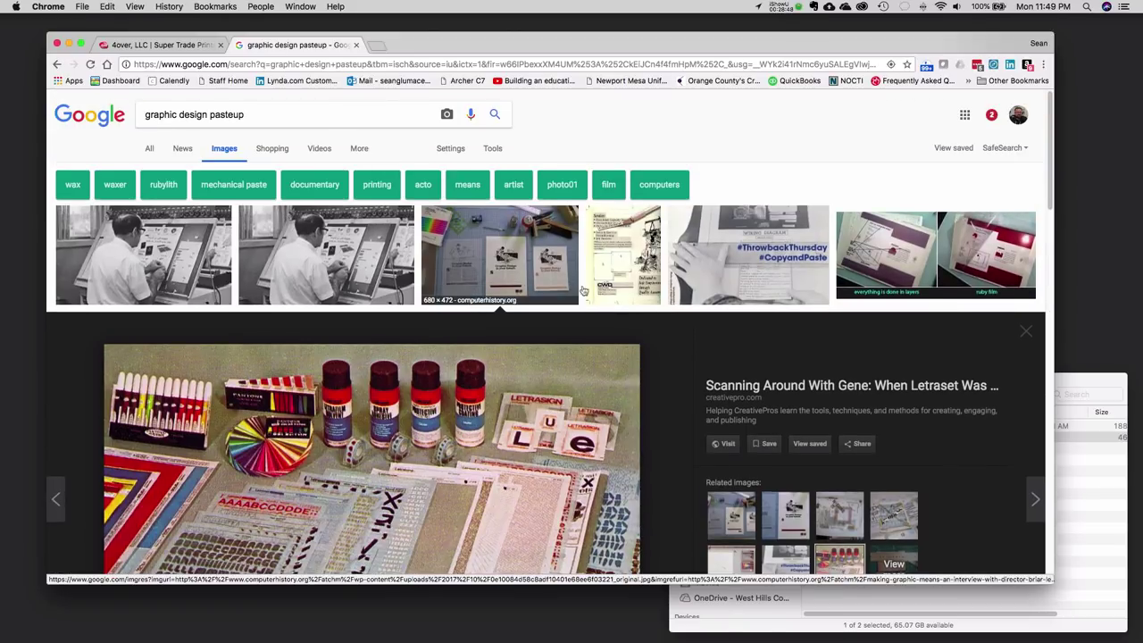
key("Right")
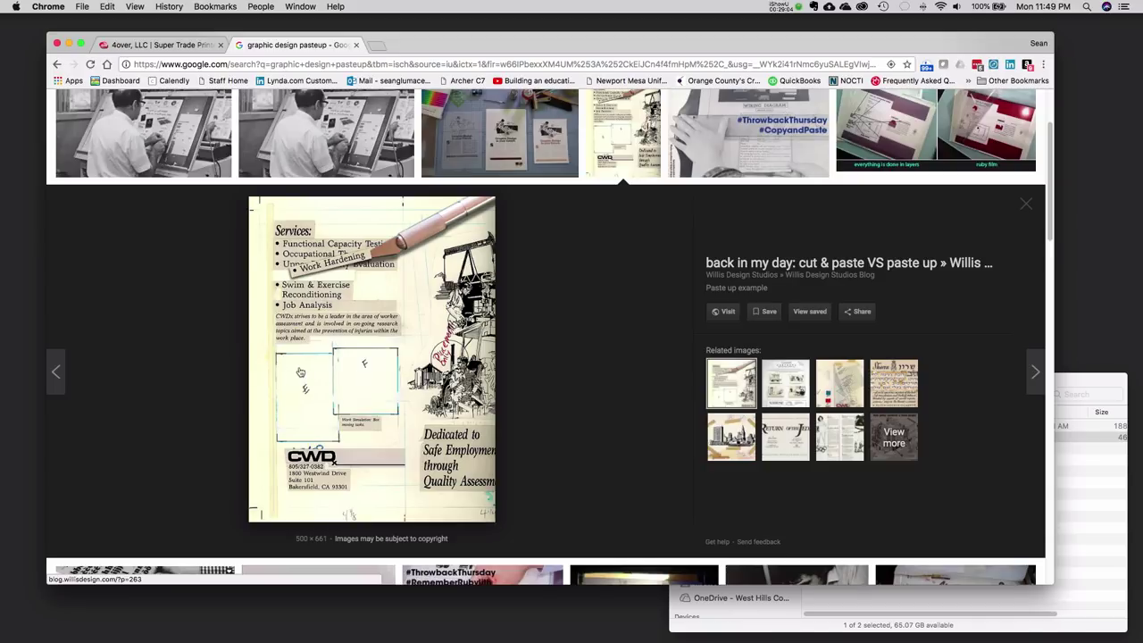
scroll(522, 389, "down", 5)
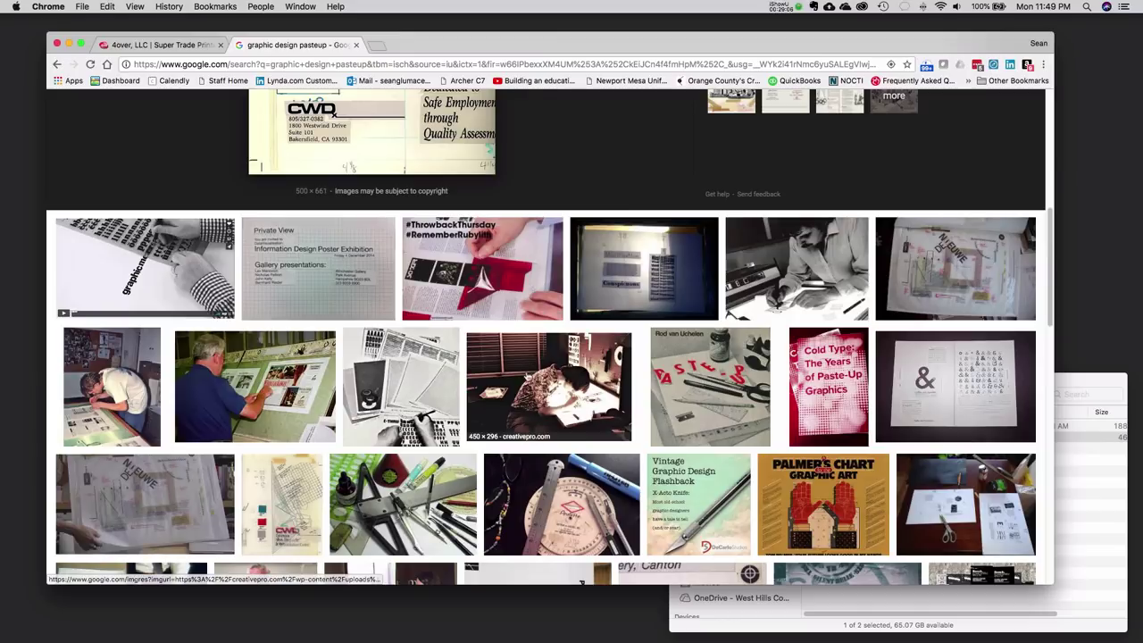
- Preview the Adhesive Wax Coating Machine image, then the blue-shirt paste-up board photo
scroll(527, 379, "down", 2)
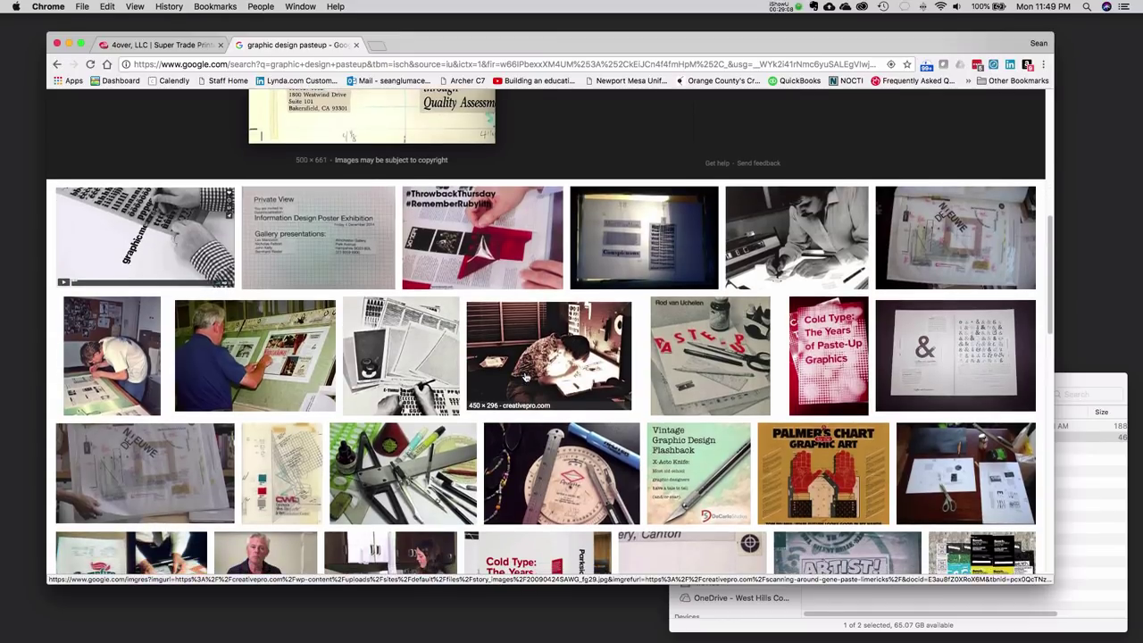
scroll(454, 418, "down", 3)
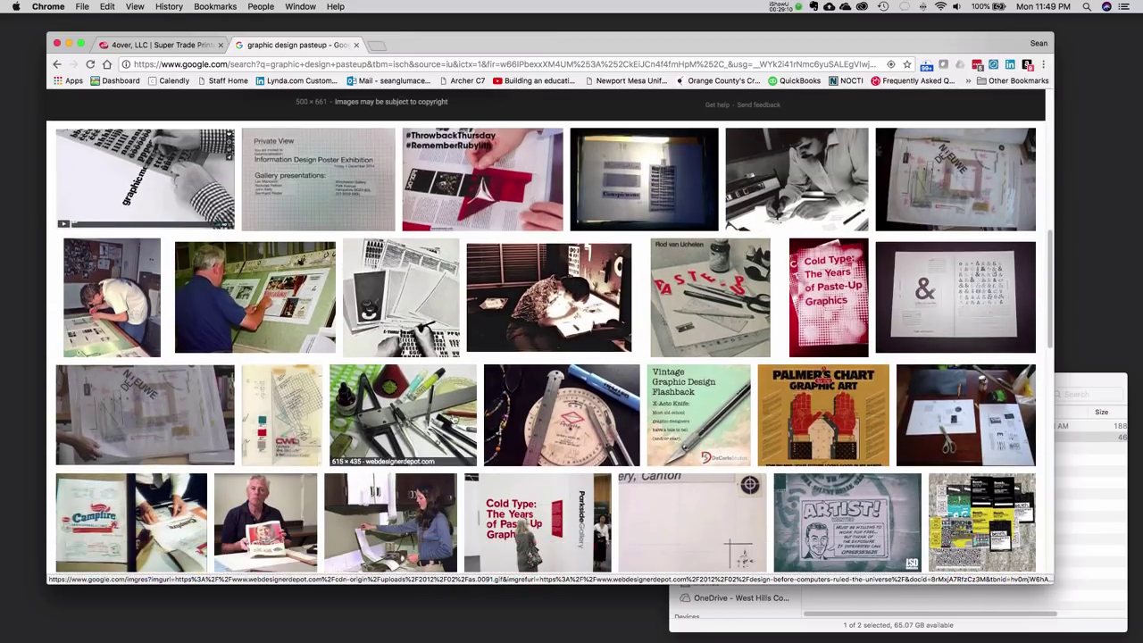
scroll(454, 418, "down", 4)
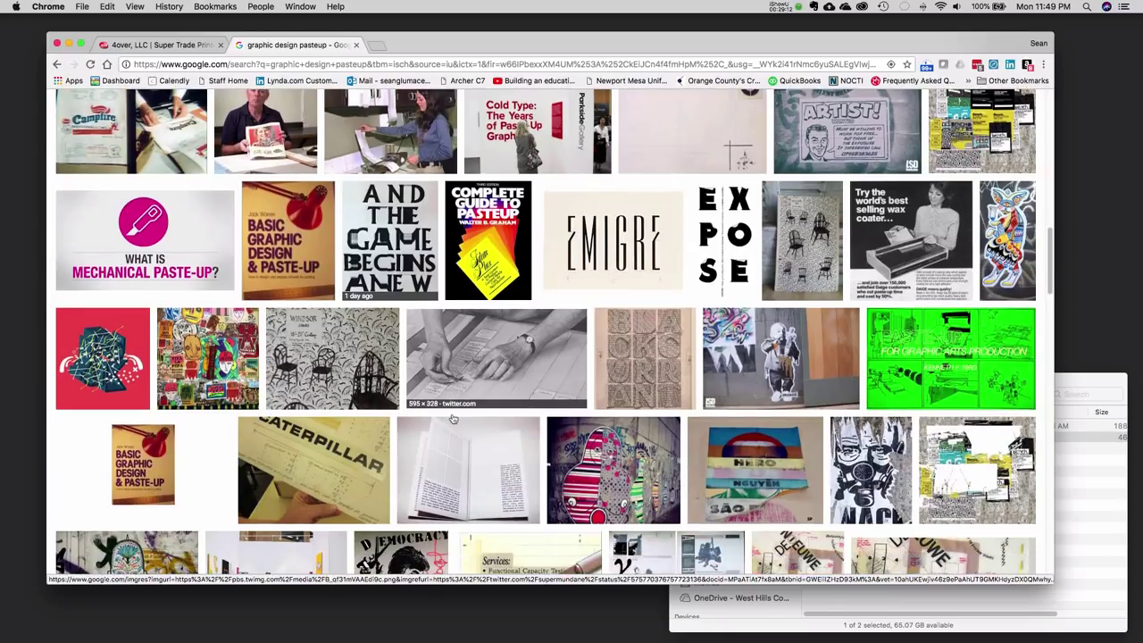
scroll(453, 419, "down", 4)
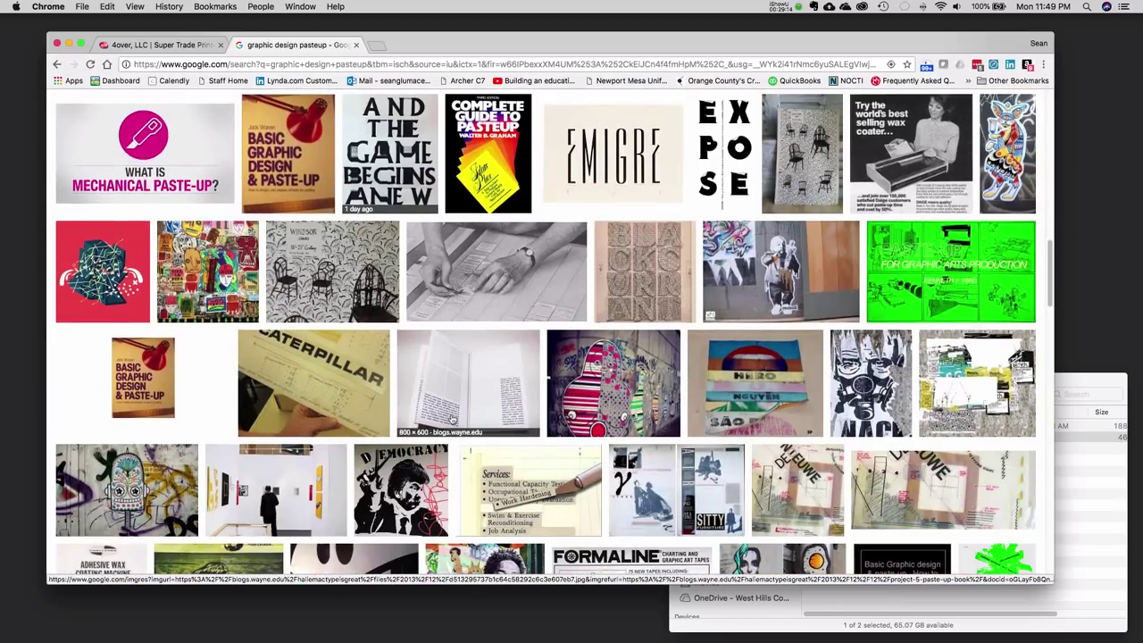
scroll(452, 419, "up", 5)
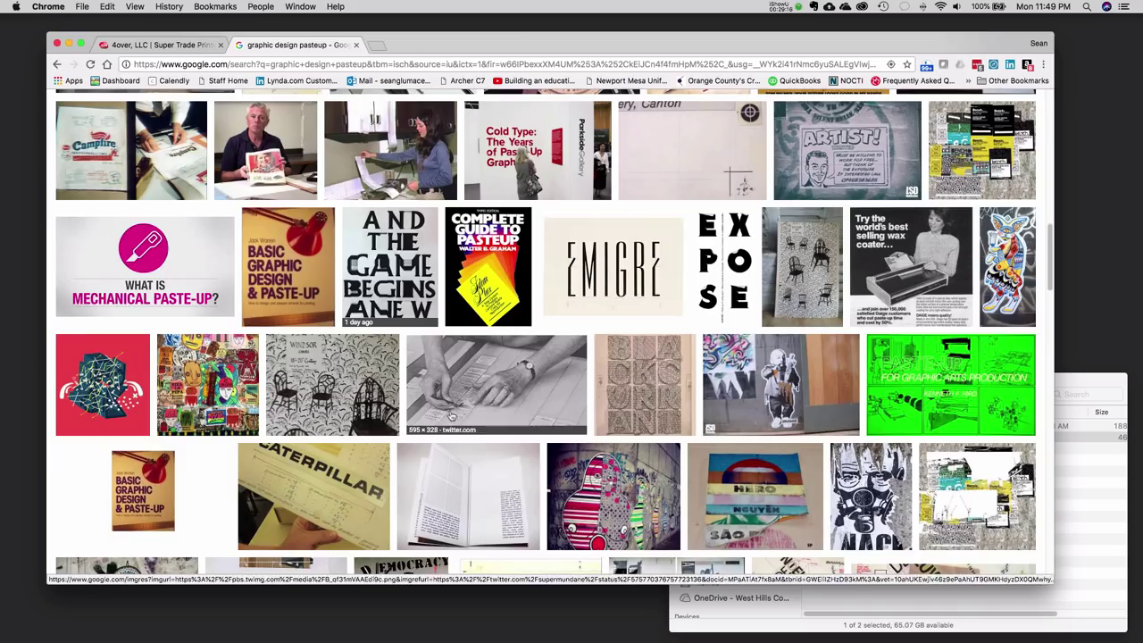
scroll(451, 417, "down", 5)
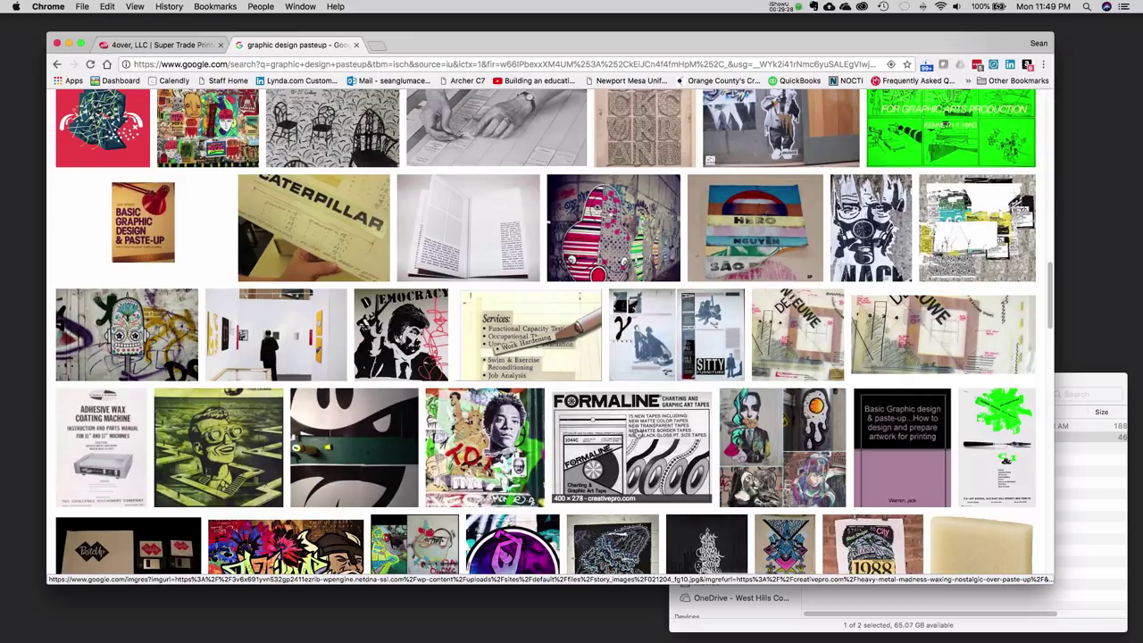
left_click(90, 433)
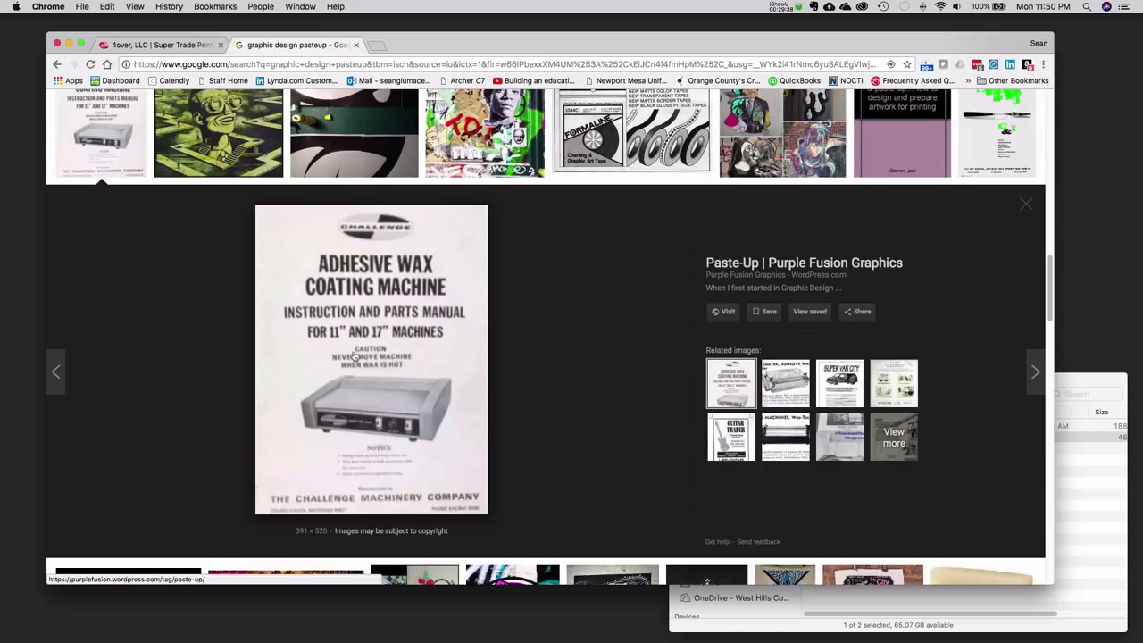
scroll(353, 357, "up", 10)
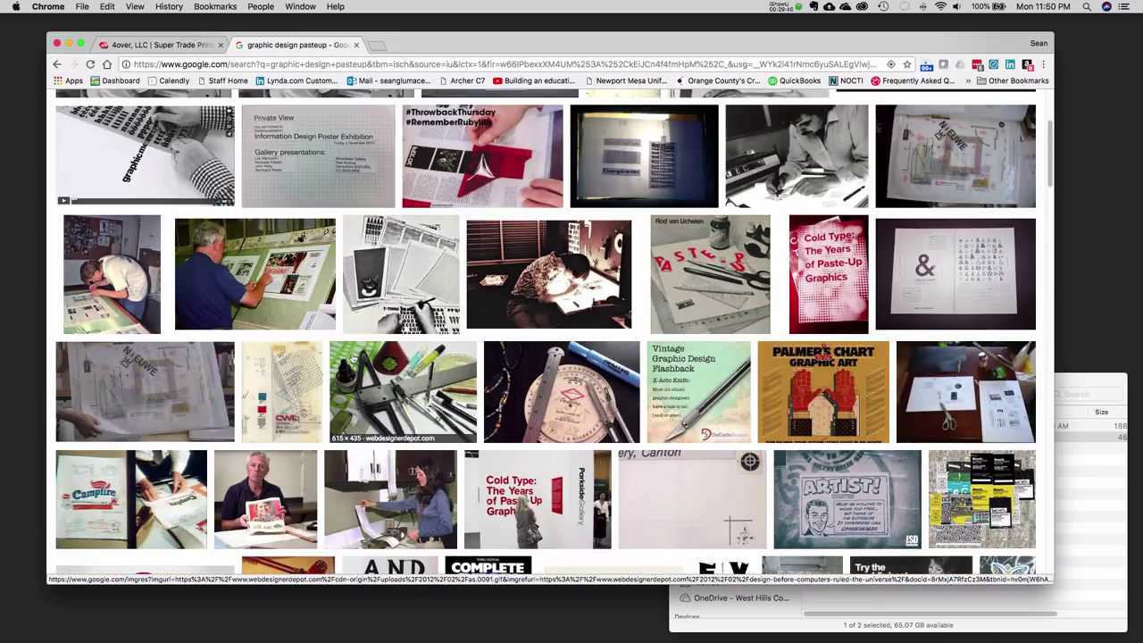
left_click(326, 317)
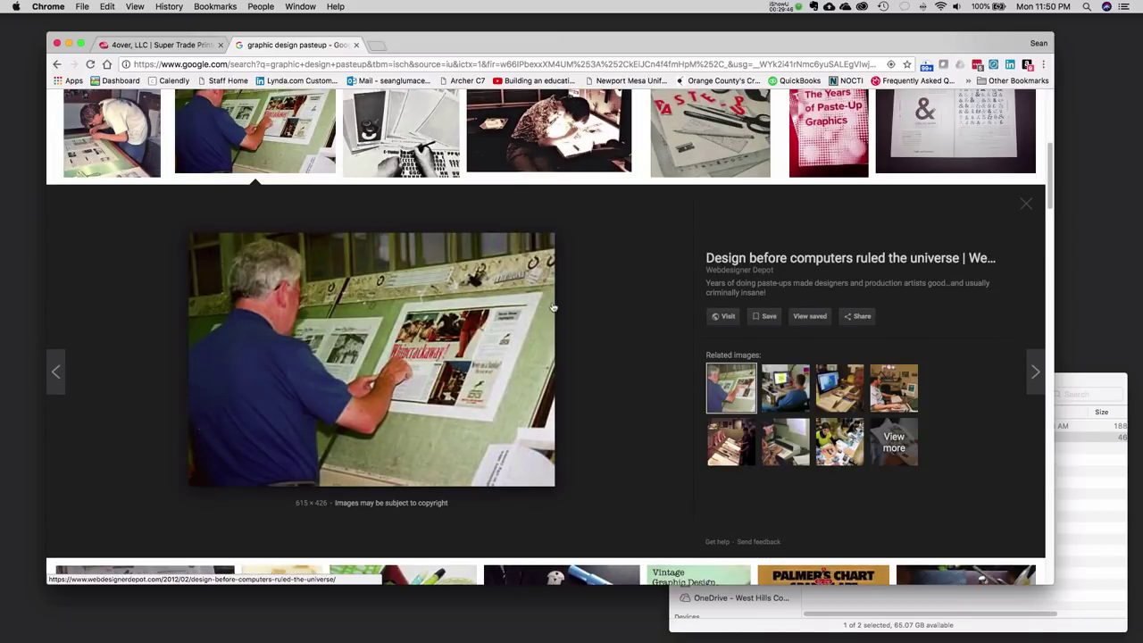
- Bring design_process.pdf forward and select the closing printed-pieces paragraph and the Printed Pieces heading
mouse_move(725, 638)
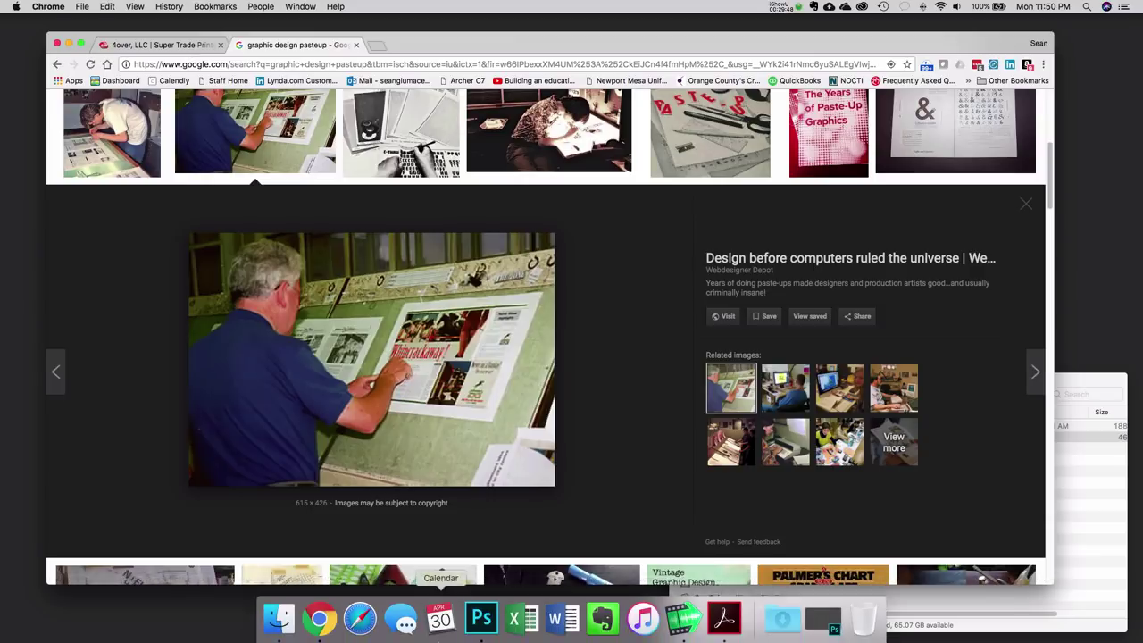
left_click(725, 619)
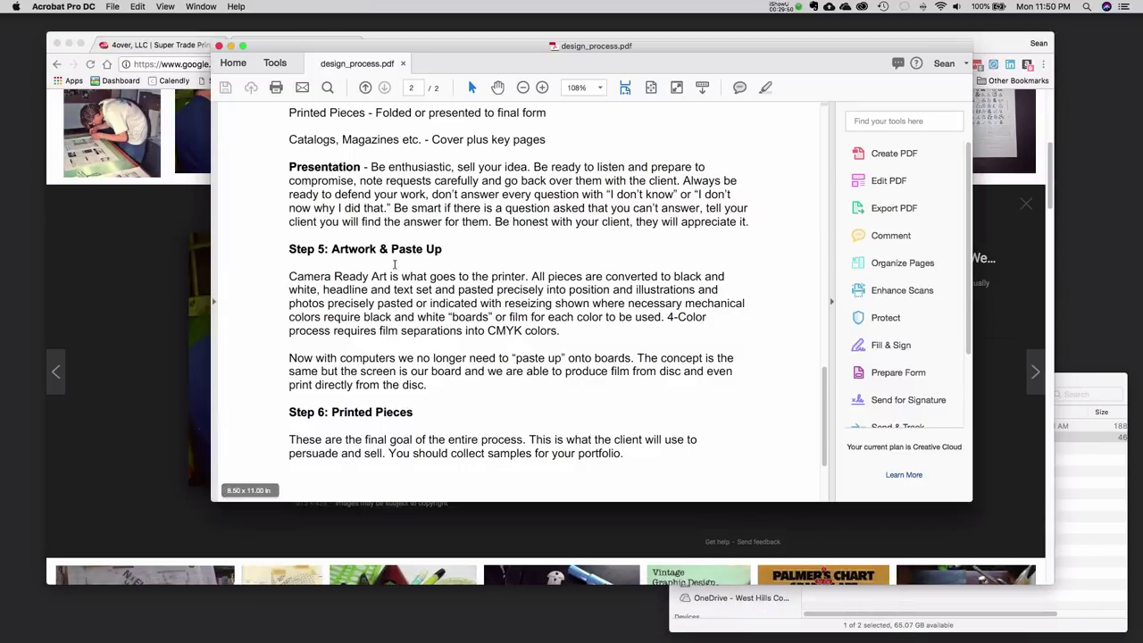
scroll(369, 431, "down", 5)
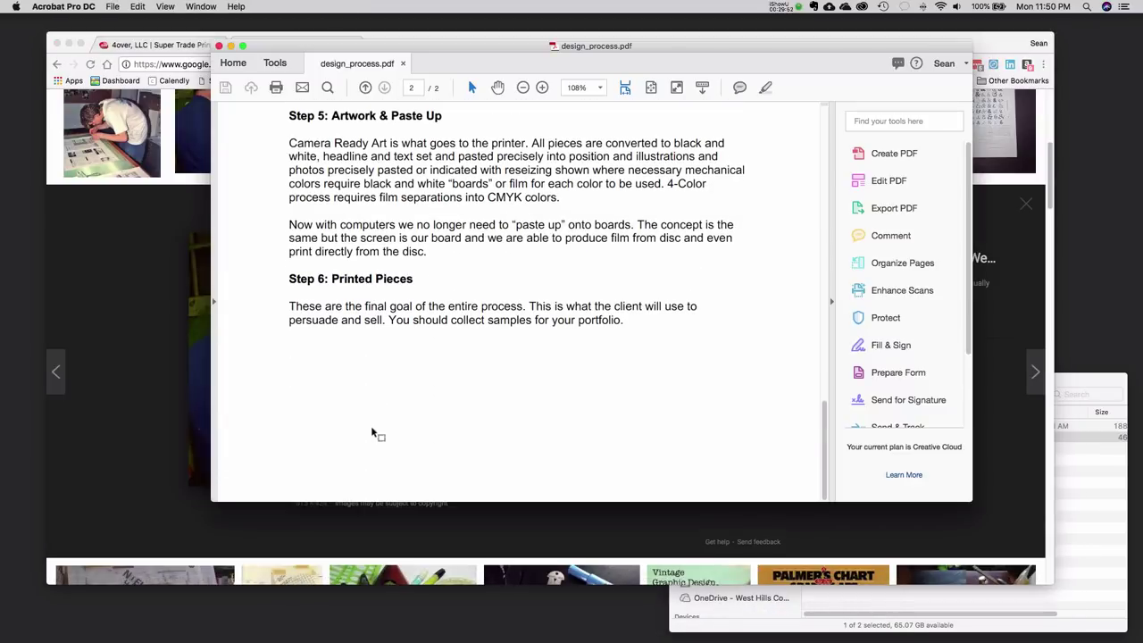
left_click_drag(289, 305, 627, 331)
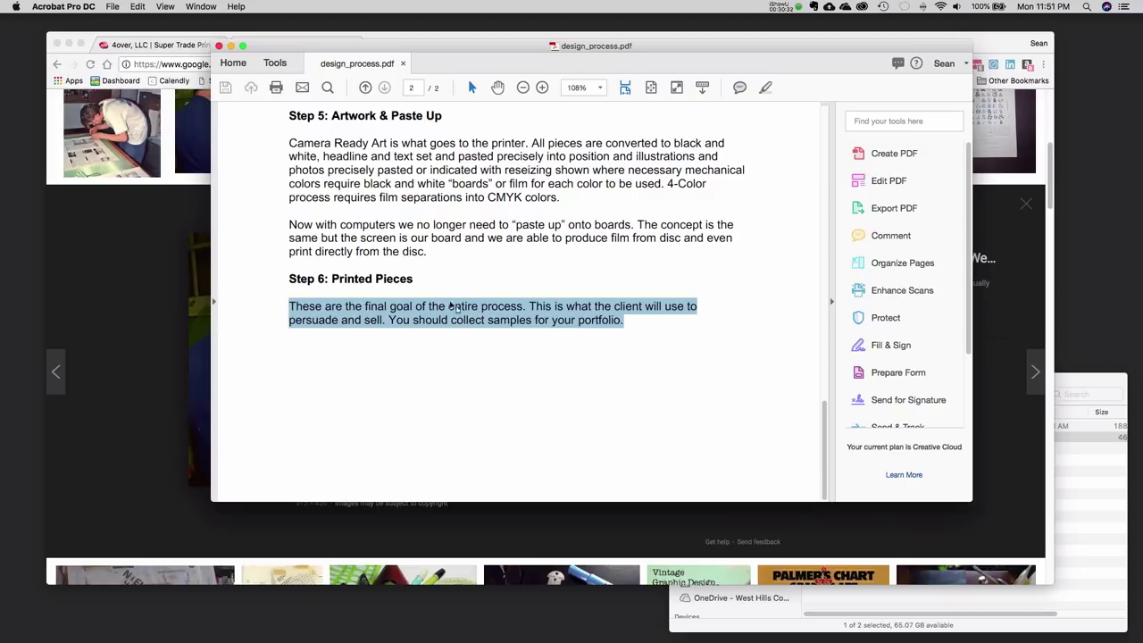
left_click_drag(333, 279, 416, 279)
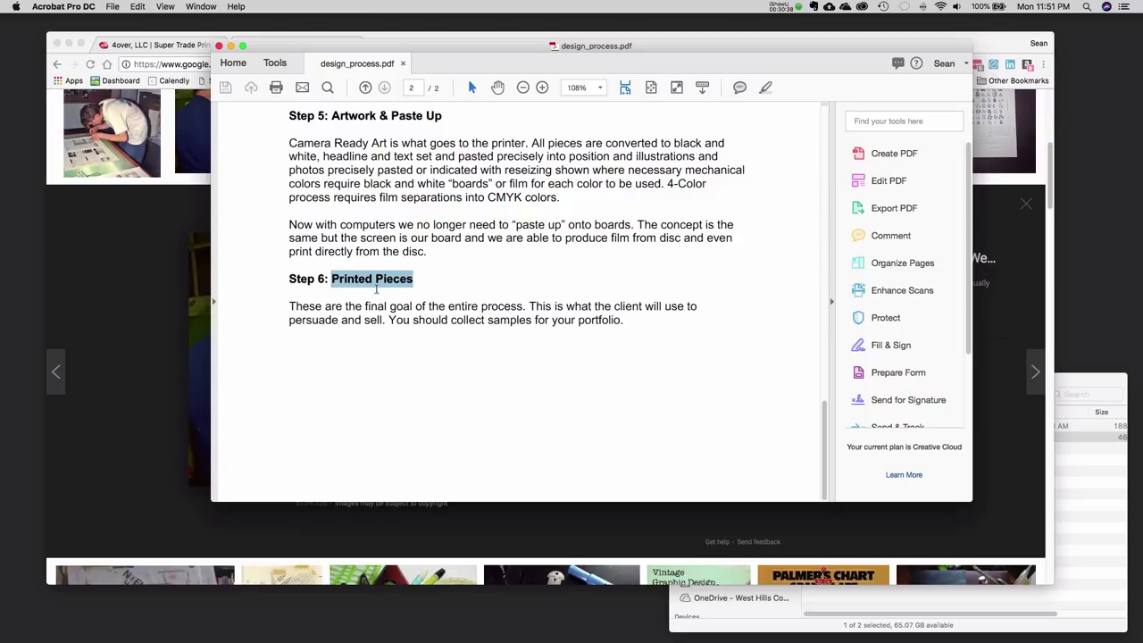
- Select the document title and start of Step 1, then clear the selection
scroll(484, 304, "up", 10)
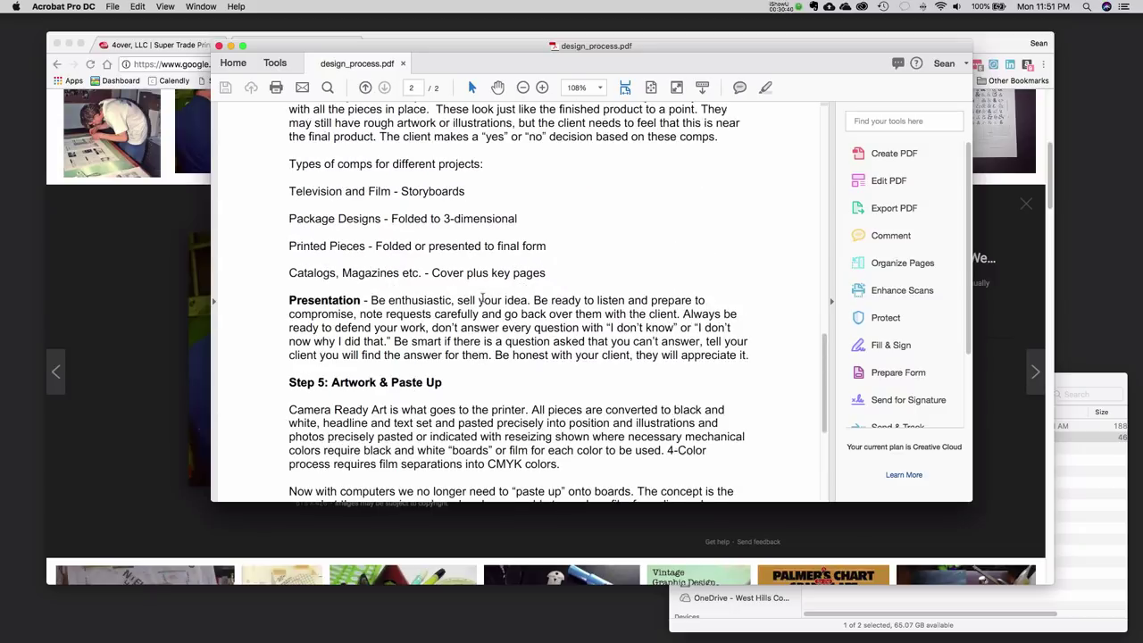
scroll(483, 304, "up", 10)
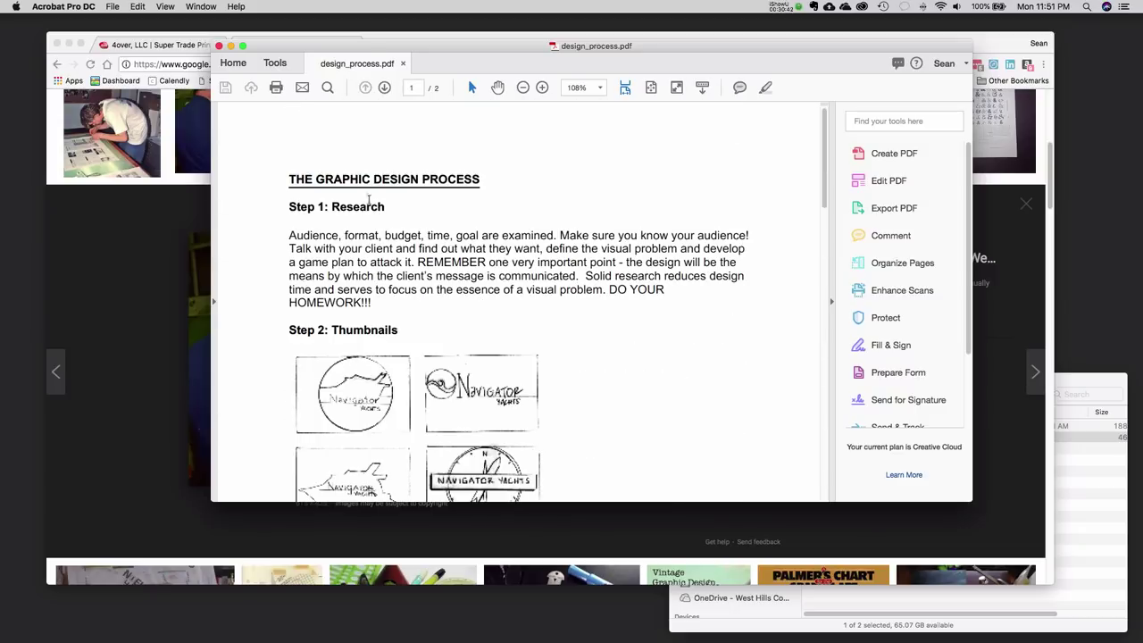
left_click_drag(290, 180, 574, 257)
scroll(554, 287, "down", 10)
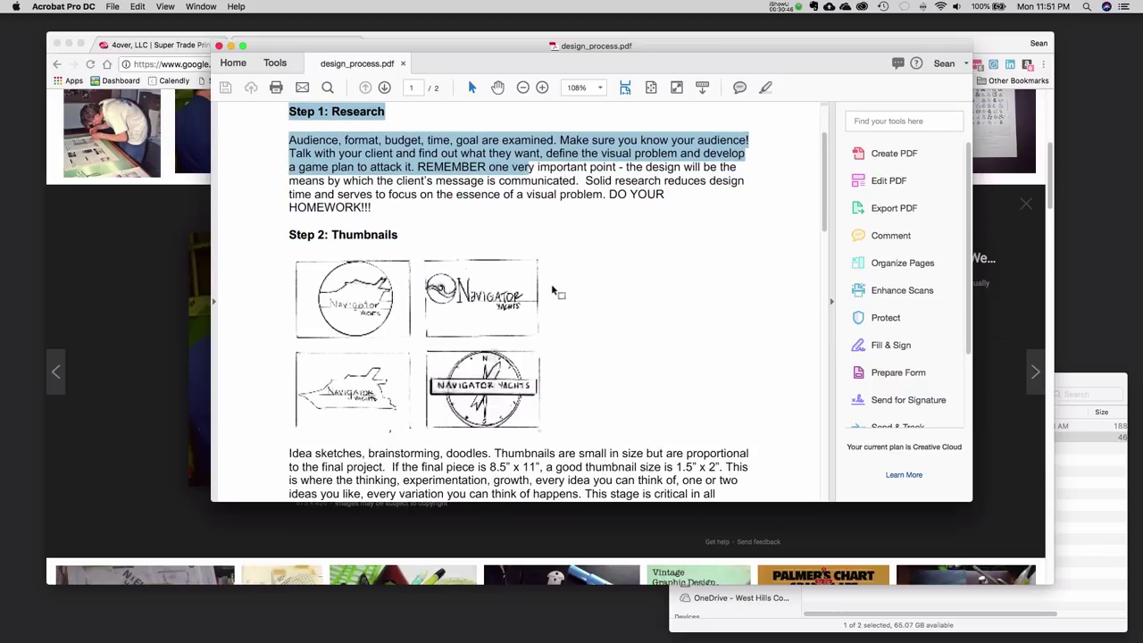
scroll(530, 375, "down", 5)
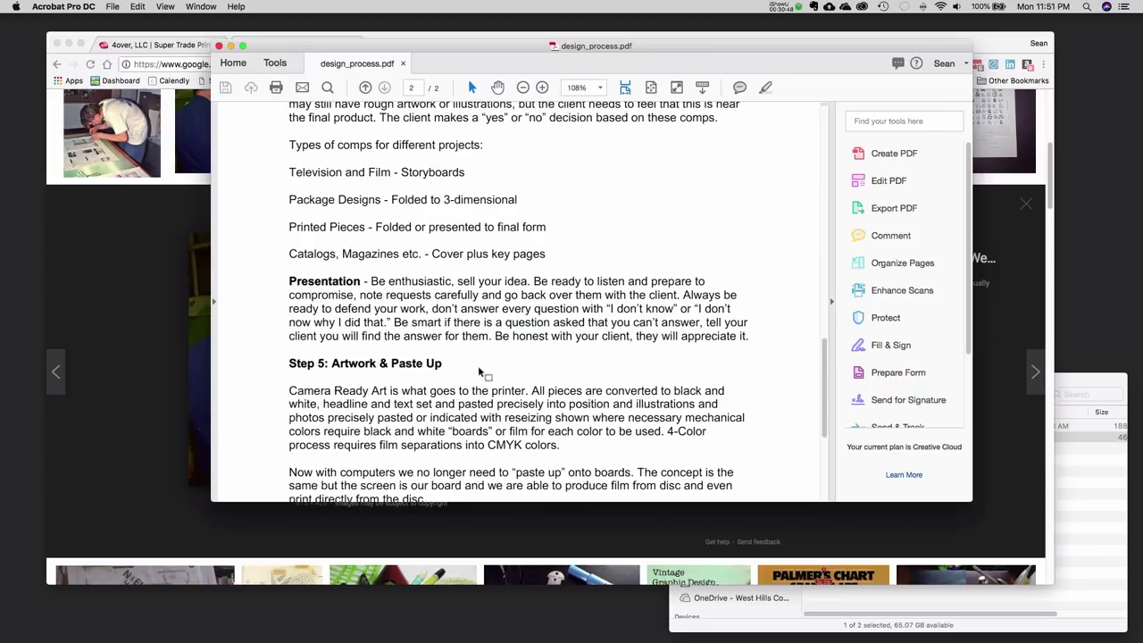
scroll(479, 378, "down", 2)
scroll(473, 362, "up", 4)
scroll(473, 358, "up", 15)
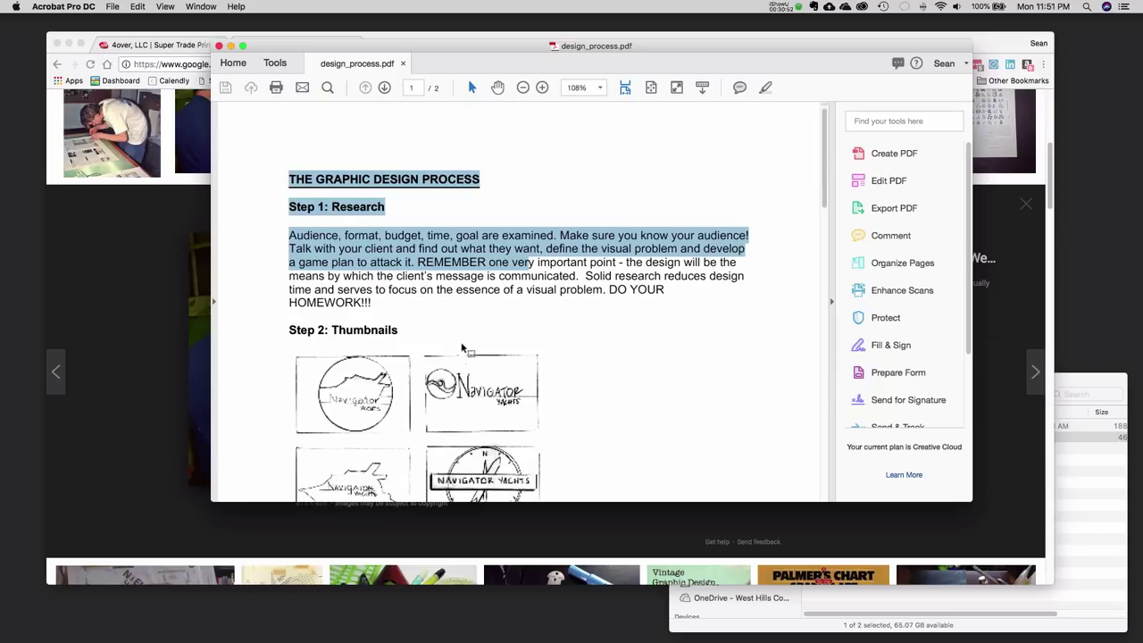
left_click(412, 298)
- Scroll through design_process.pdf once more and close it
scroll(412, 298, "down", 5)
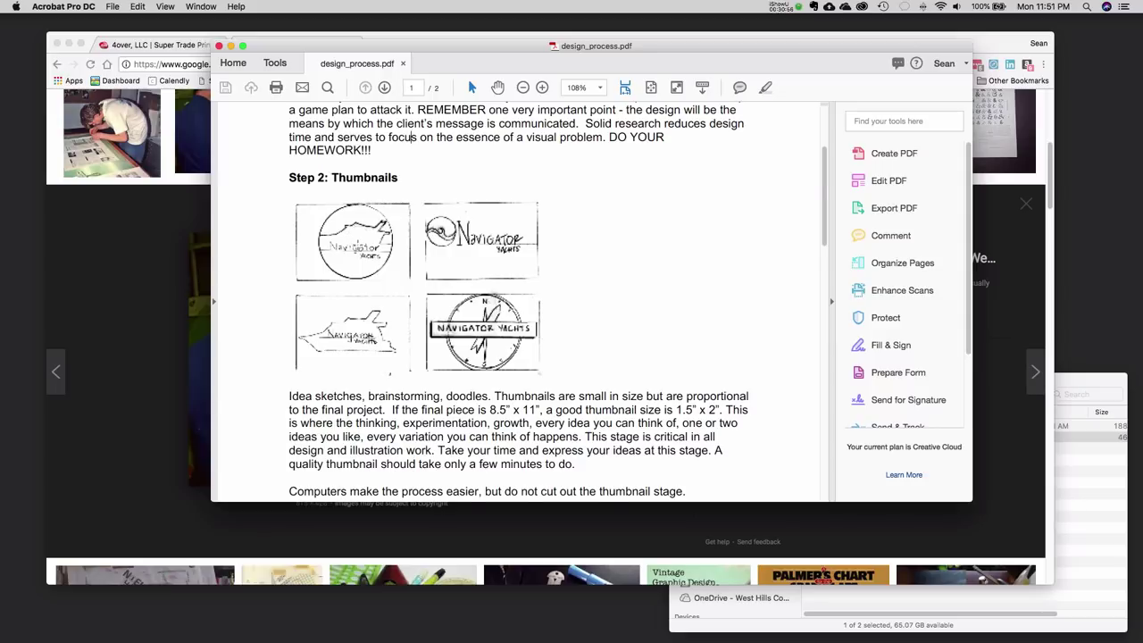
scroll(356, 243, "down", 10)
scroll(355, 243, "down", 9)
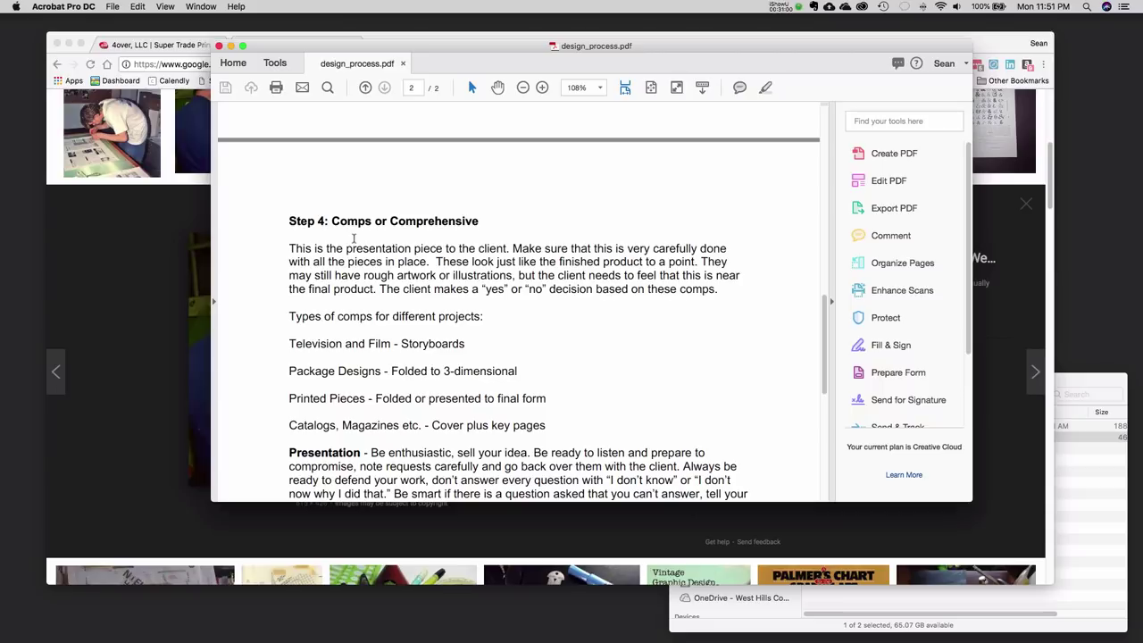
scroll(354, 238, "down", 2)
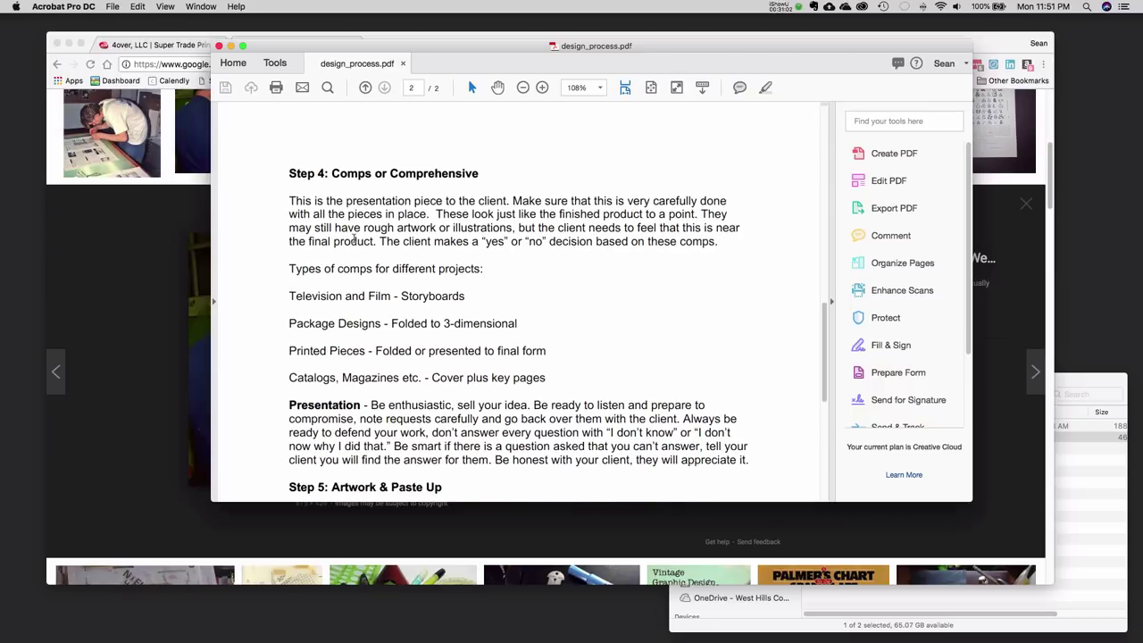
scroll(384, 358, "down", 4)
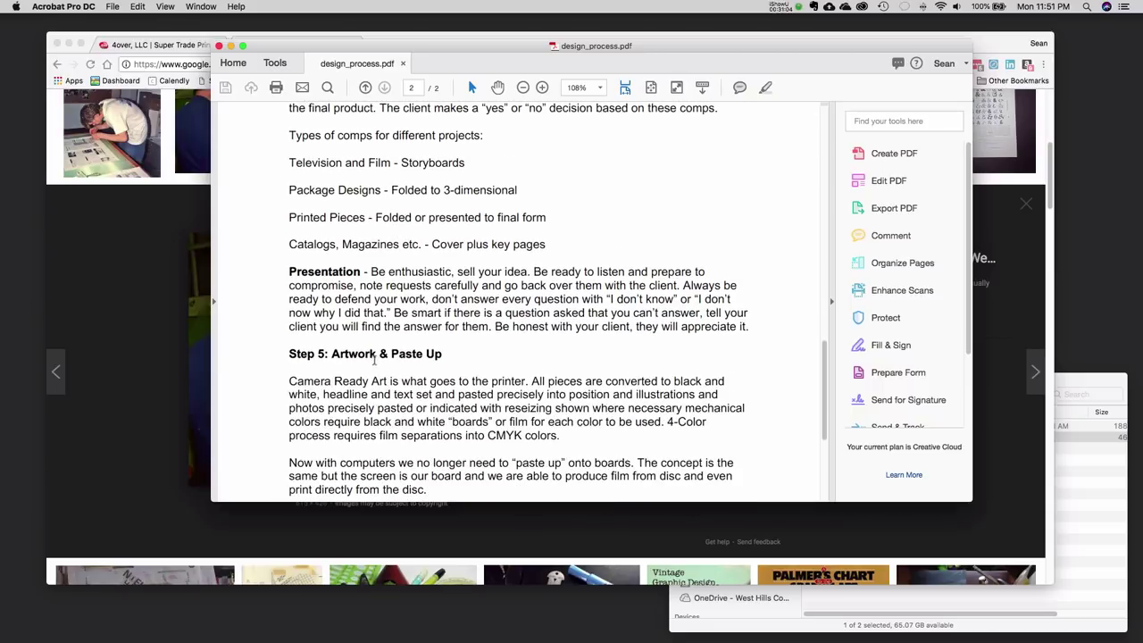
scroll(375, 360, "down", 4)
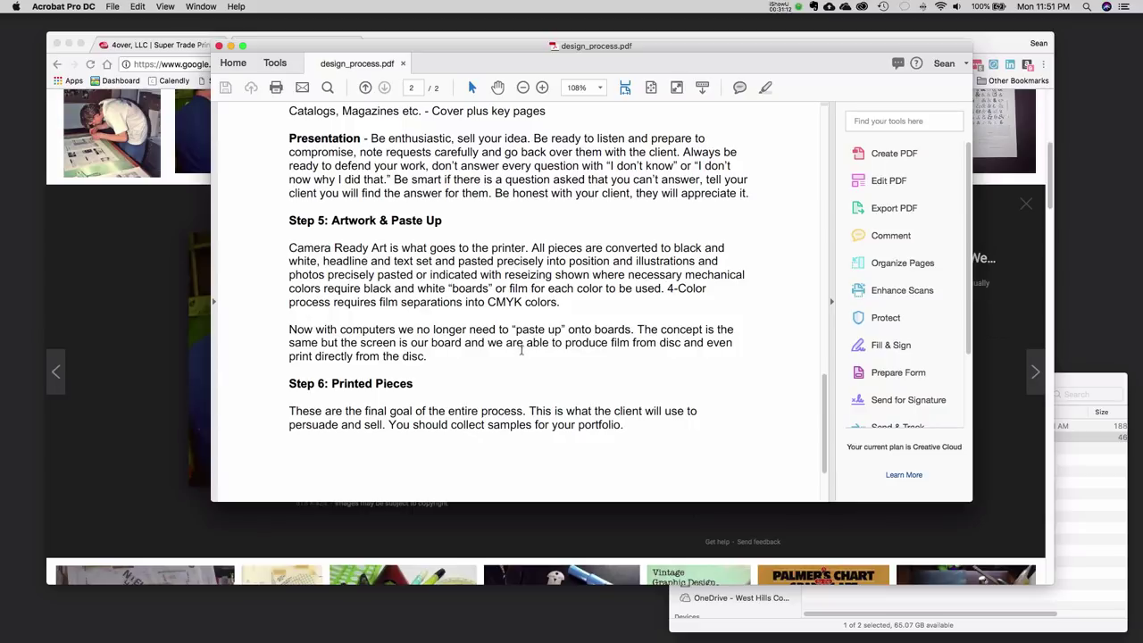
scroll(548, 300, "up", 15)
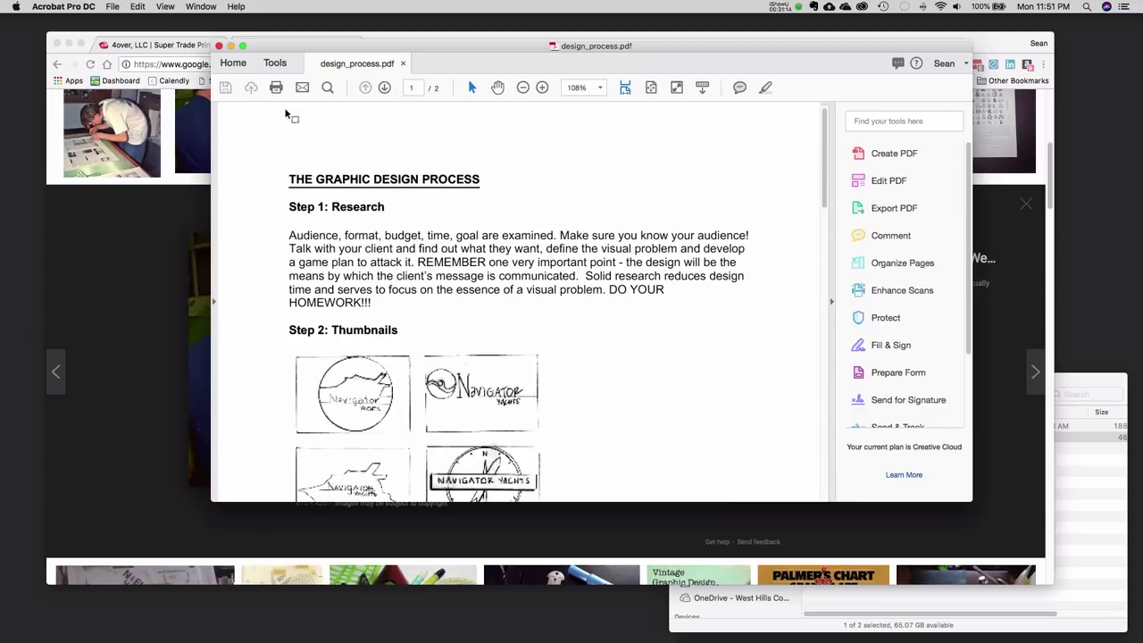
left_click(219, 46)
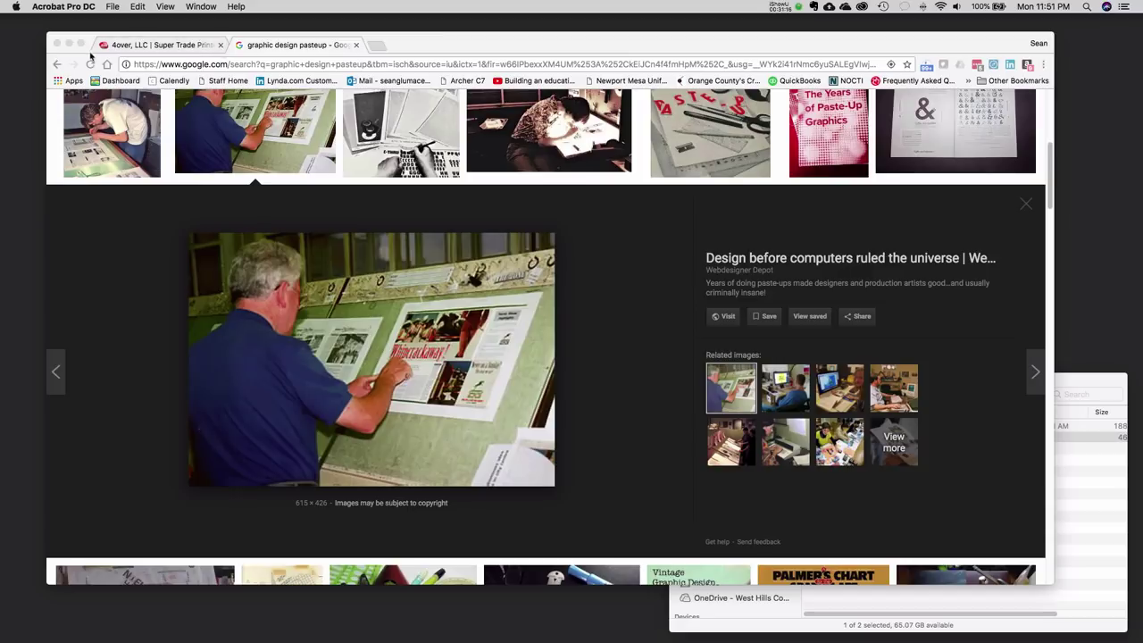
- On the 4over site, open Business Cards' File Prep tab and scroll the downloadable templates
left_click(157, 46)
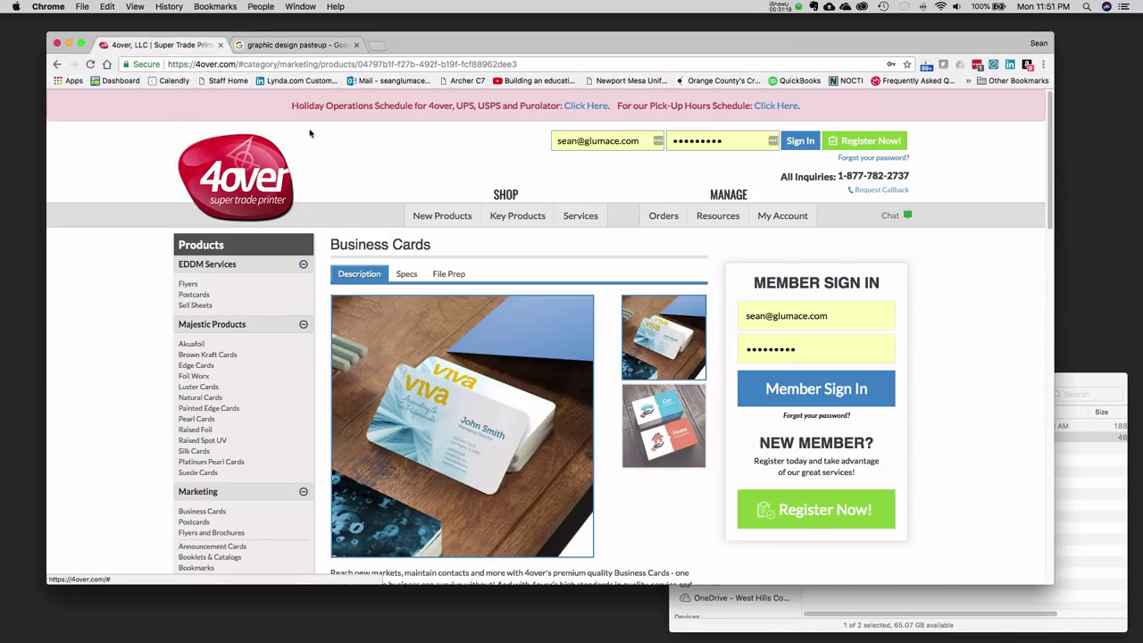
left_click(212, 512)
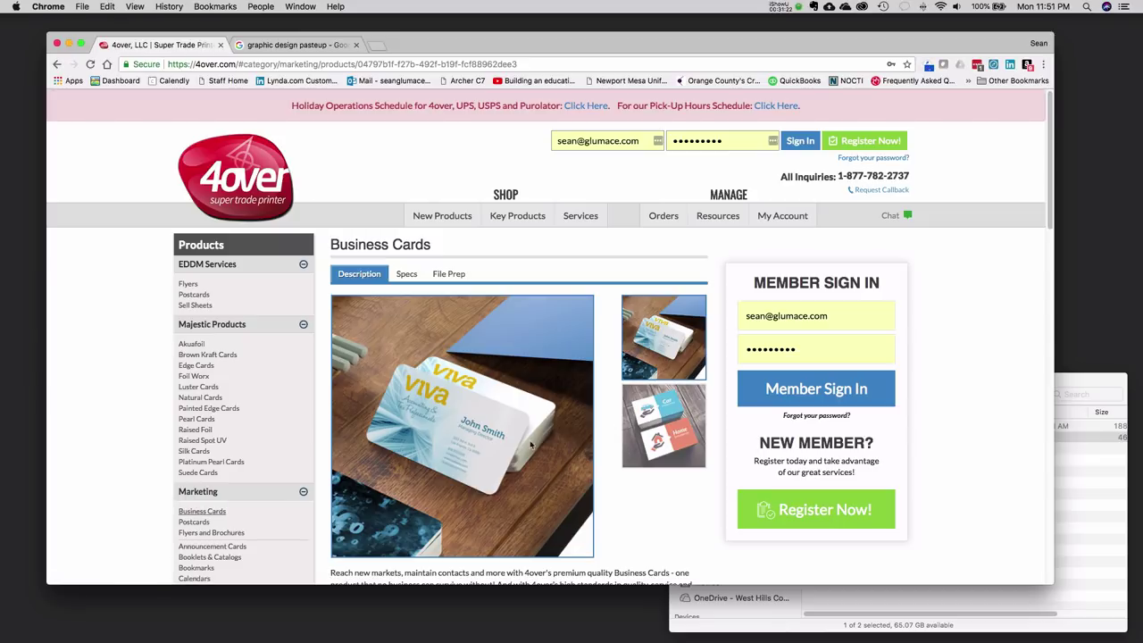
left_click(449, 274)
scroll(433, 490, "down", 5)
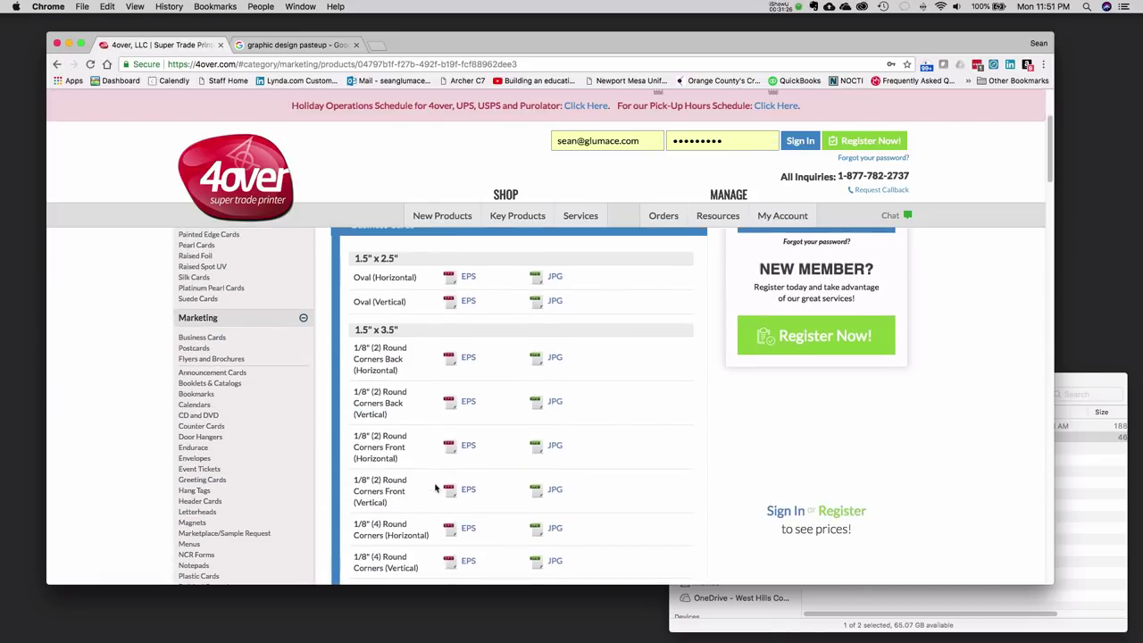
scroll(435, 478, "down", 15)
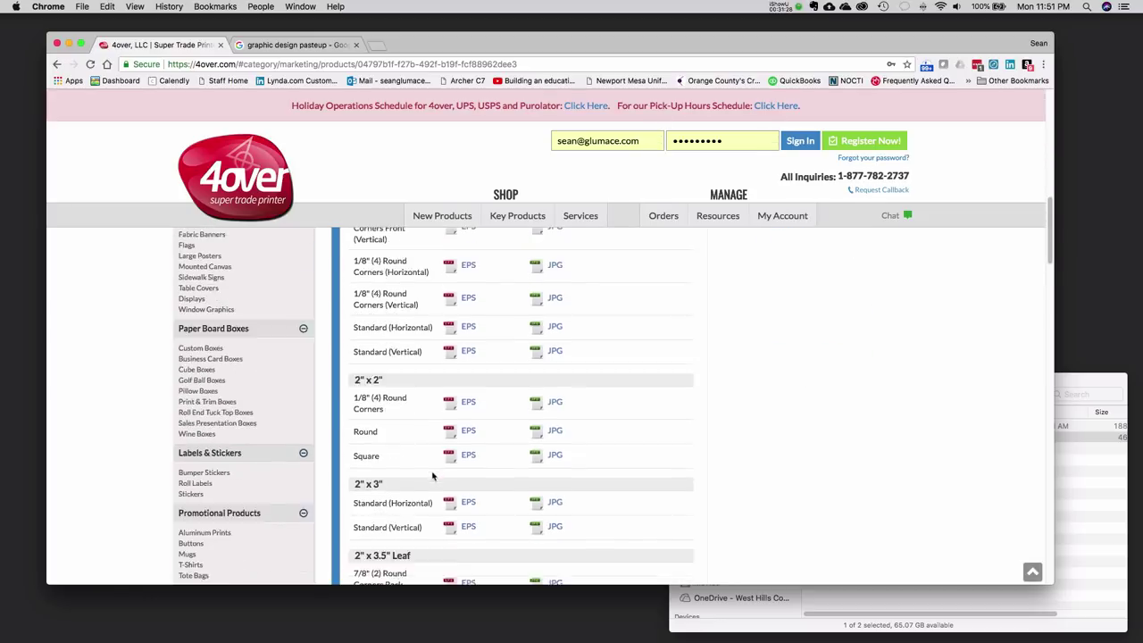
scroll(429, 474, "down", 5)
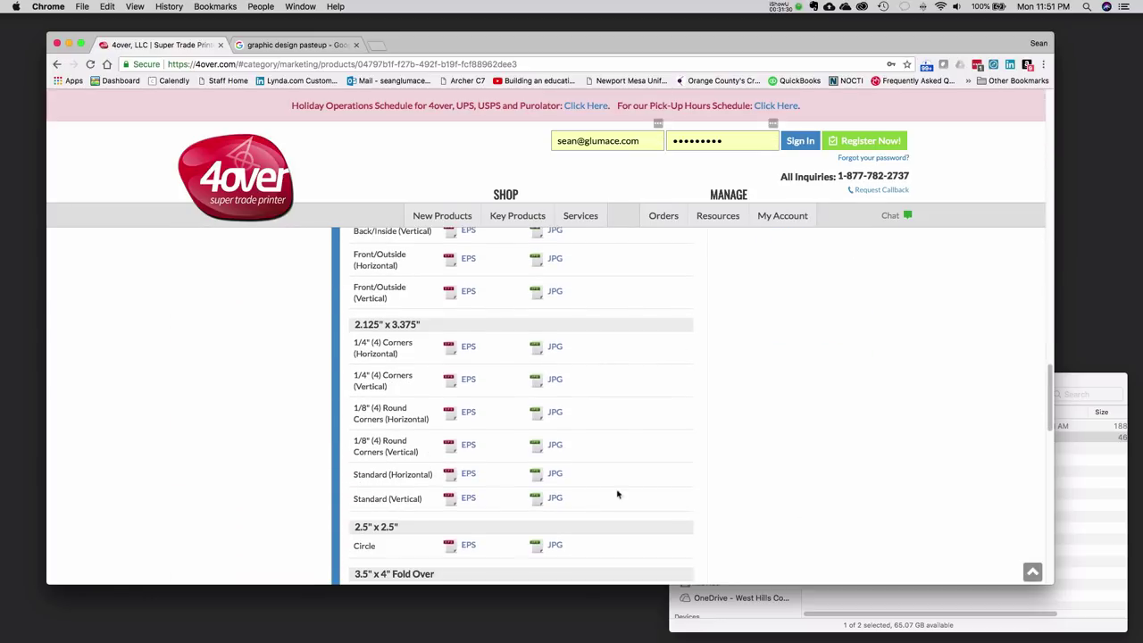
left_click(1079, 380)
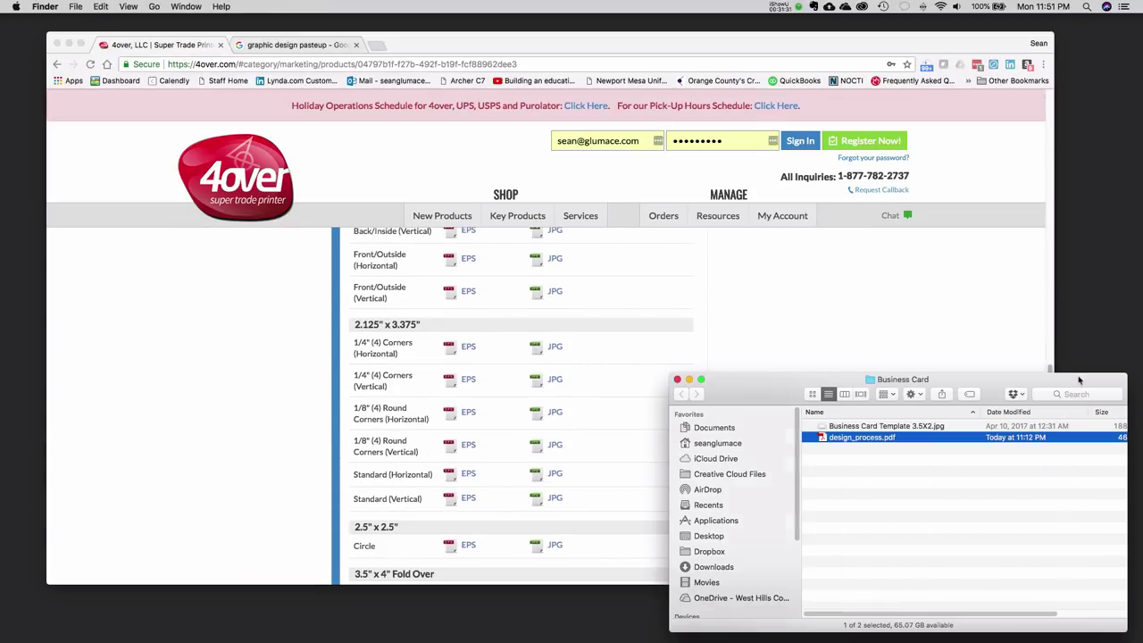
- Select Business Card Template 3.5X2.jpg in the Business Card folder and drag it onto Photoshop
left_click(876, 428)
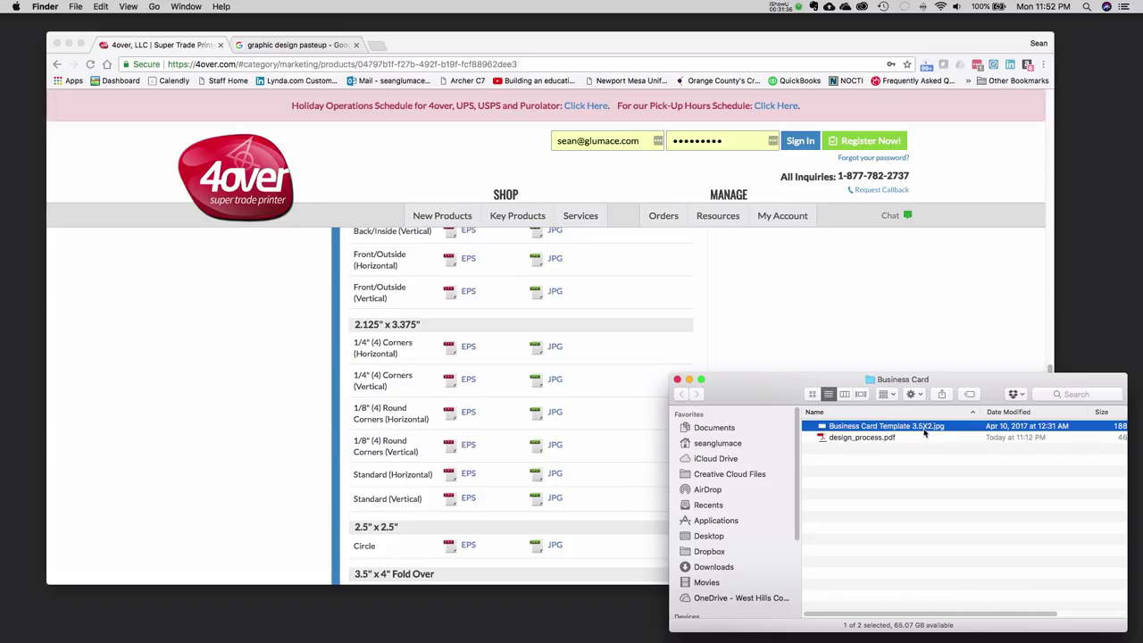
scroll(542, 510, "down", 10)
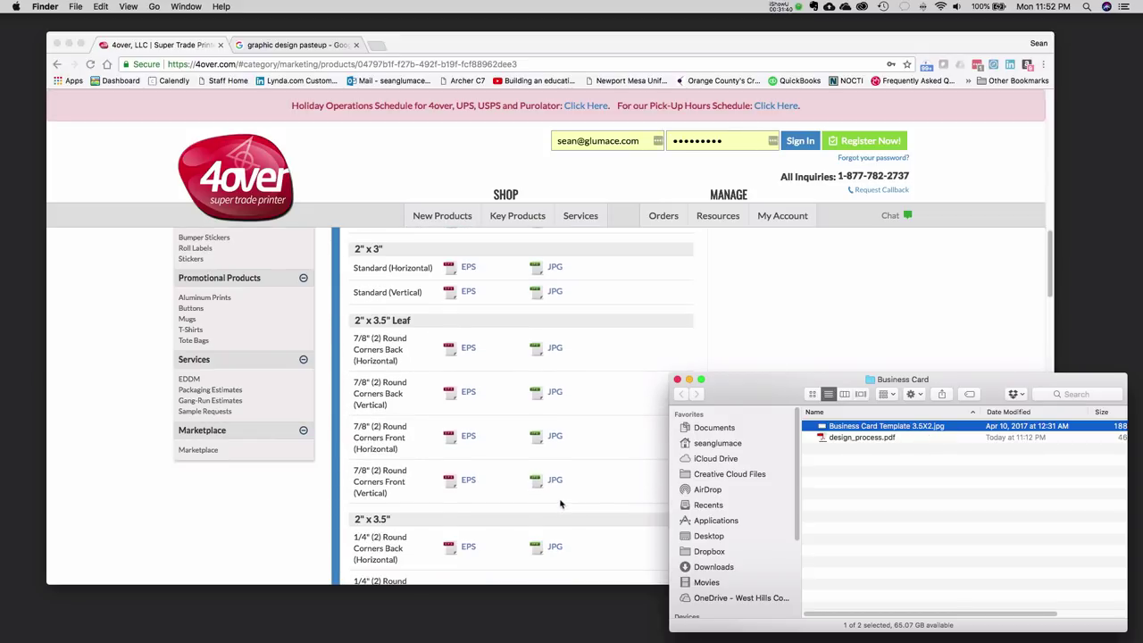
scroll(558, 503, "up", 10)
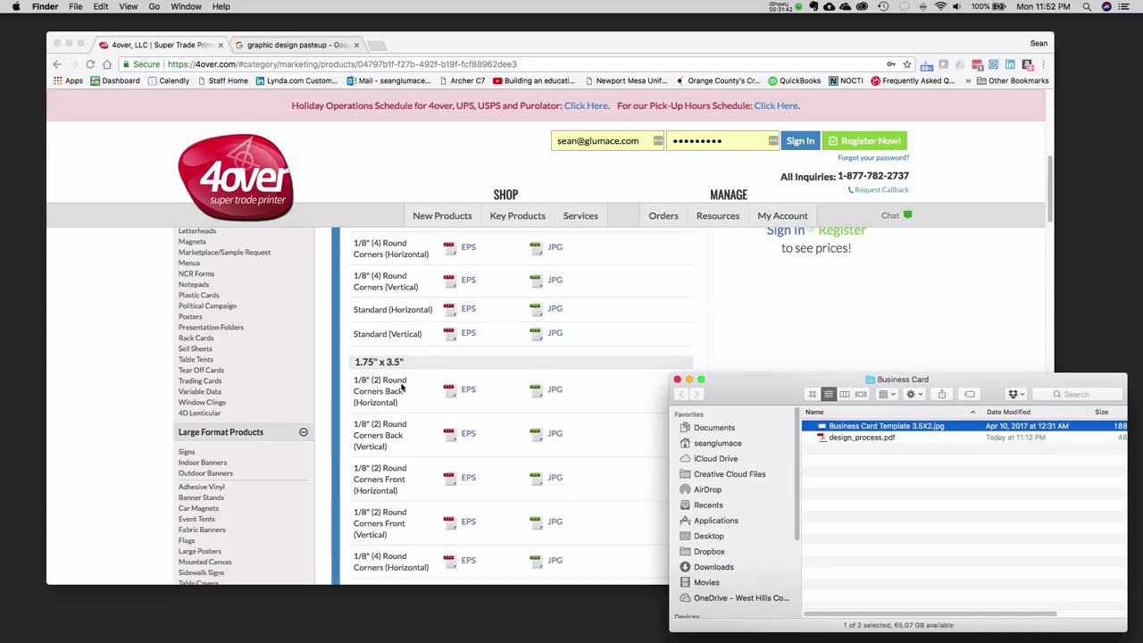
scroll(429, 384, "up", 5)
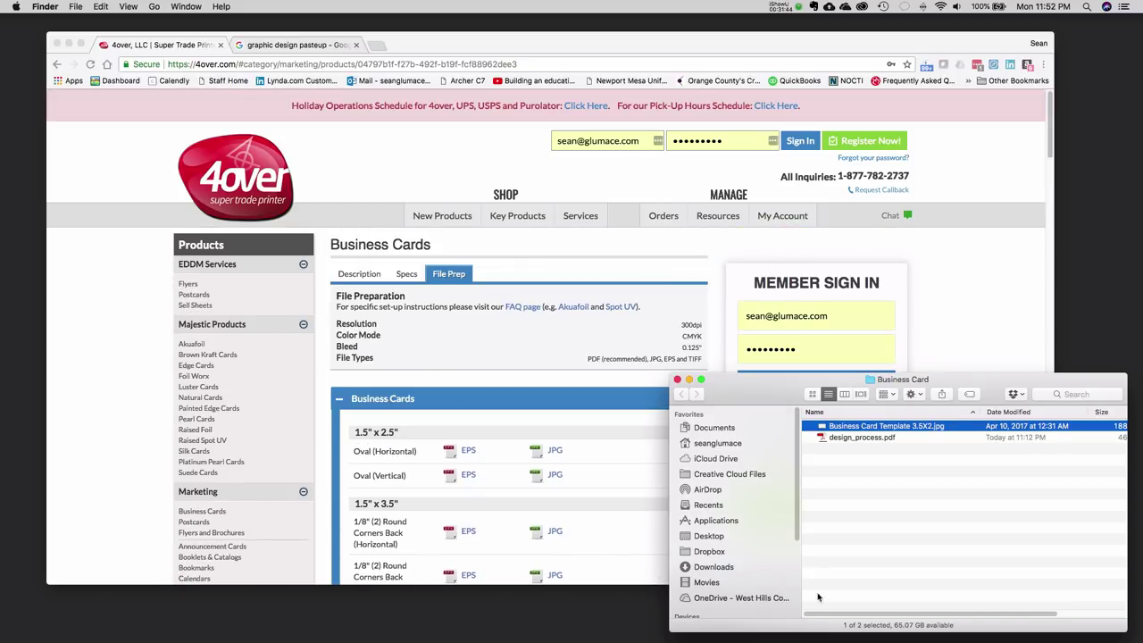
left_click_drag(897, 432, 483, 618)
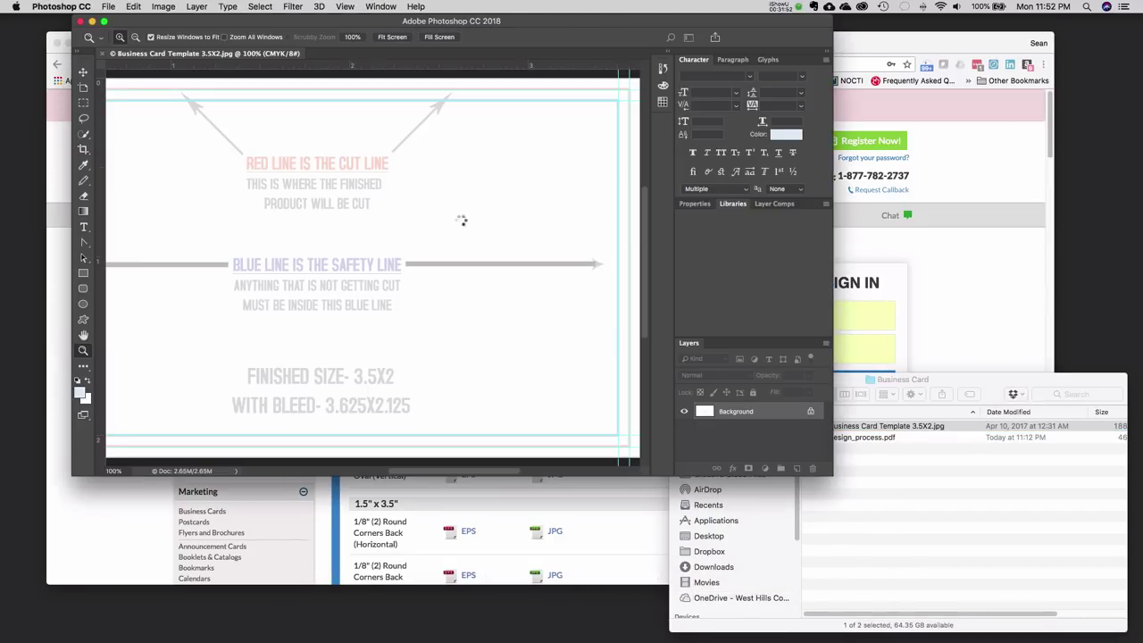
- Fit the whole business card template on screen with View > Fit on Screen
left_click_drag(280, 38, 364, 73)
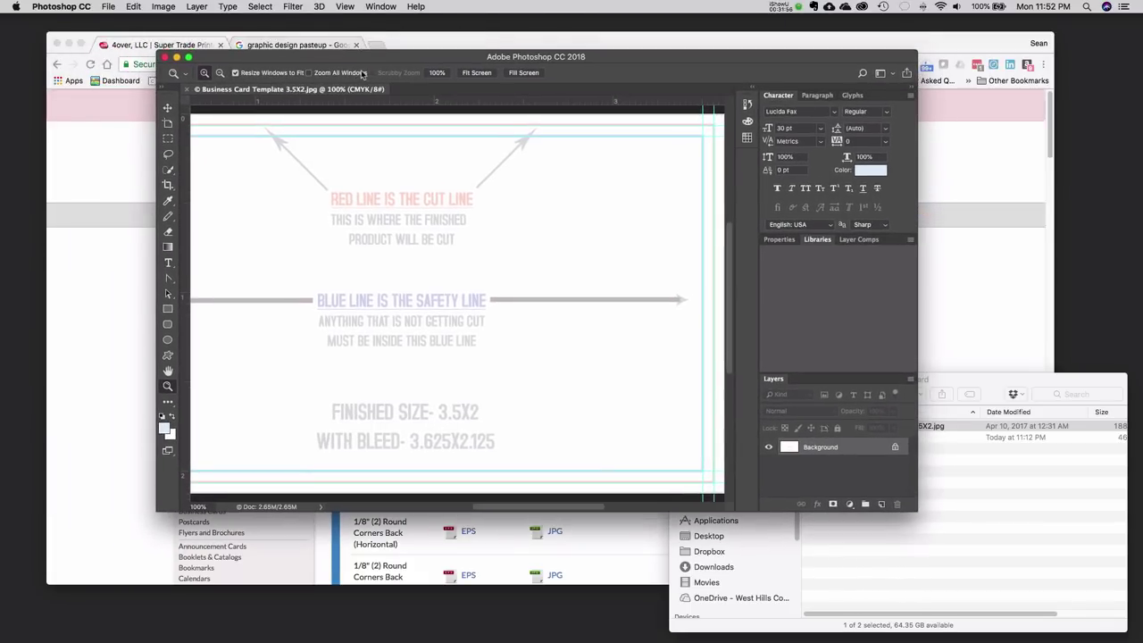
left_click(385, 7)
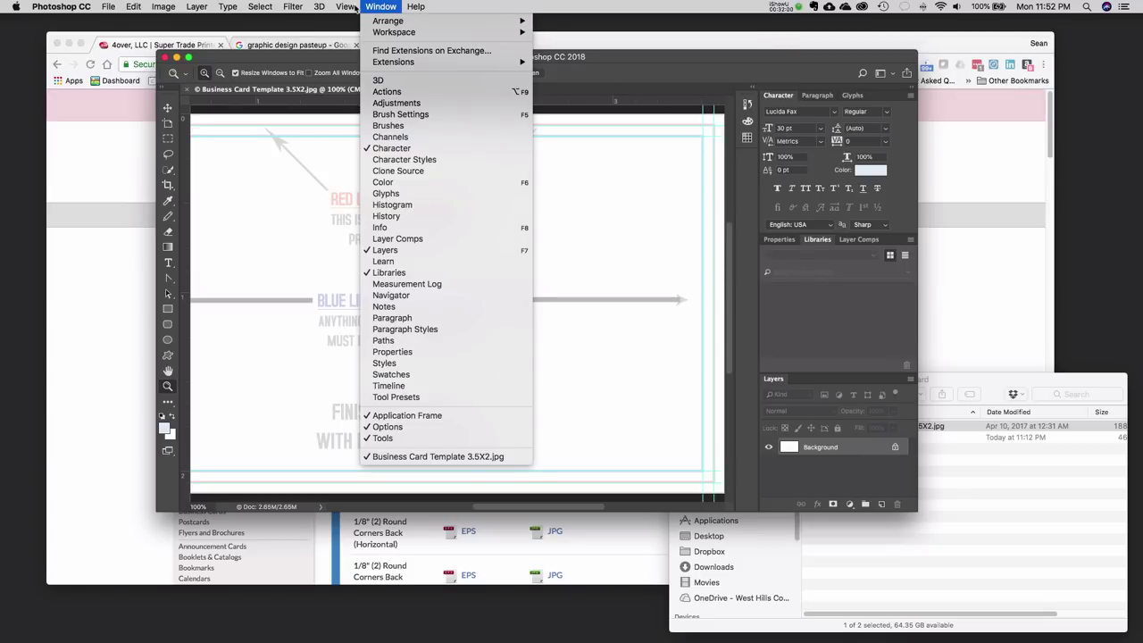
mouse_move(354, 7)
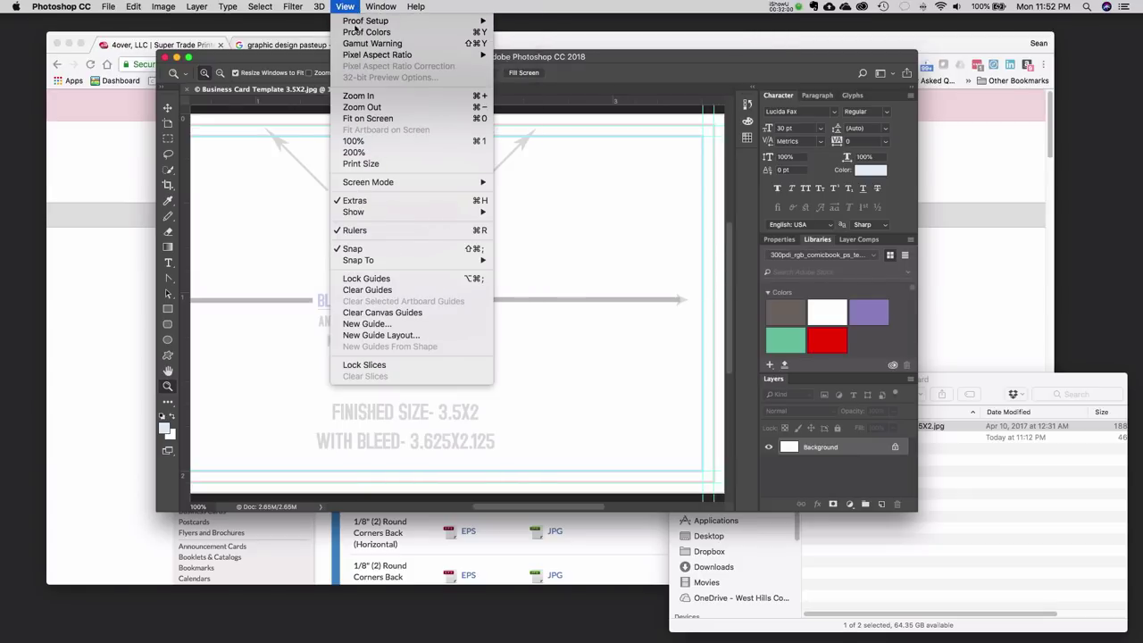
left_click(375, 119)
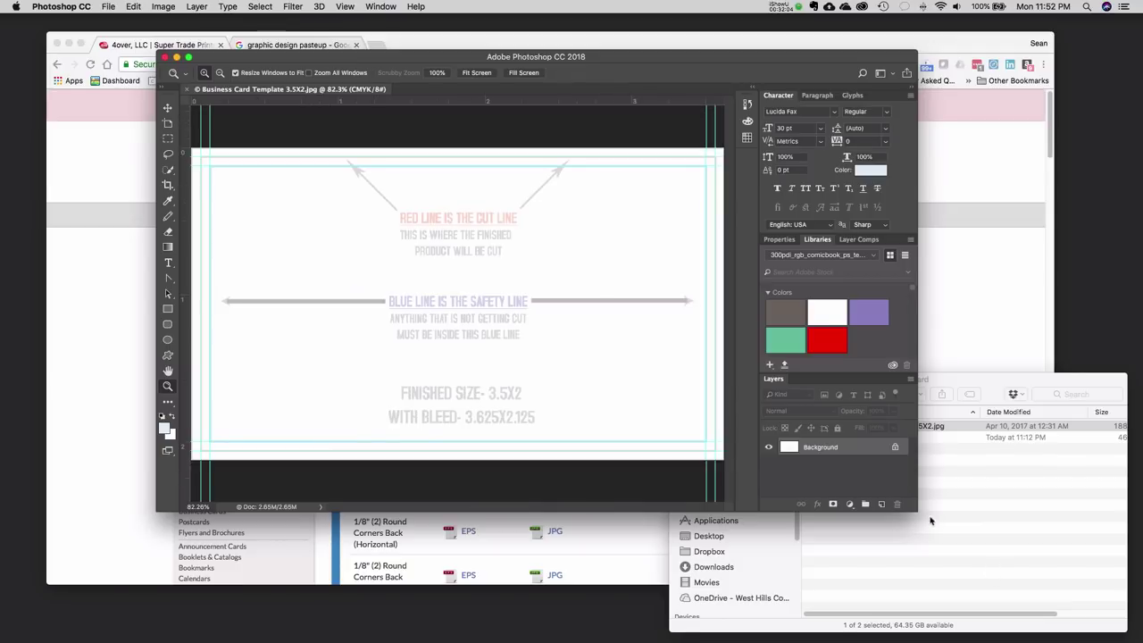
left_click(190, 58)
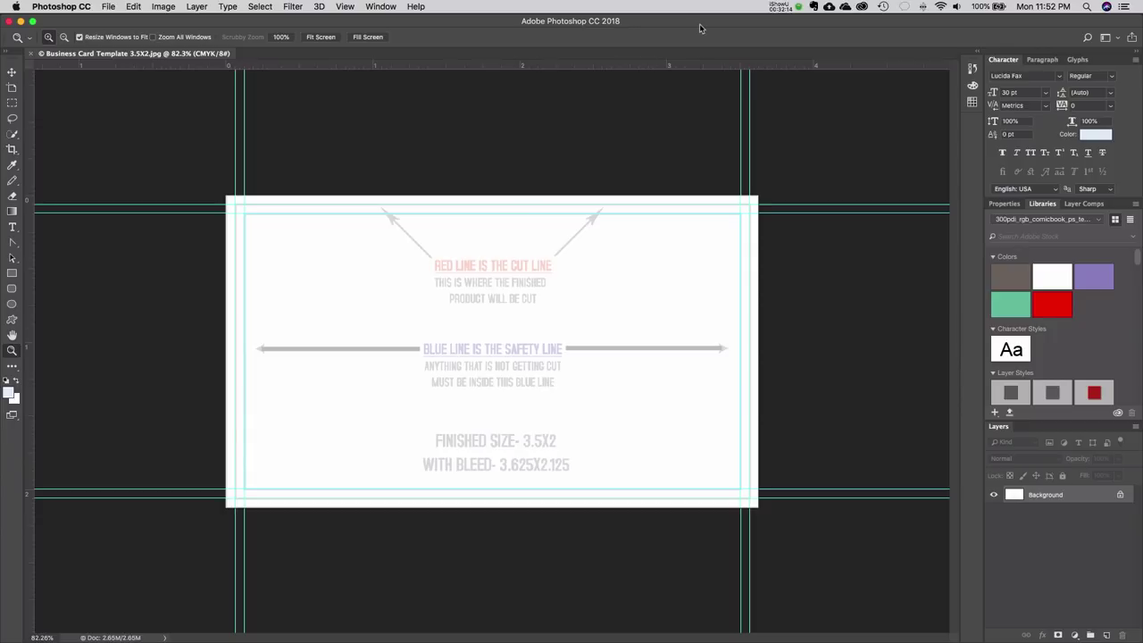
- Settle the maximized Photoshop window into place and select the Move tool
mouse_move(700, 28)
left_mouse_down()
mouse_move(579, 641)
mouse_move(690, 25)
left_mouse_up()
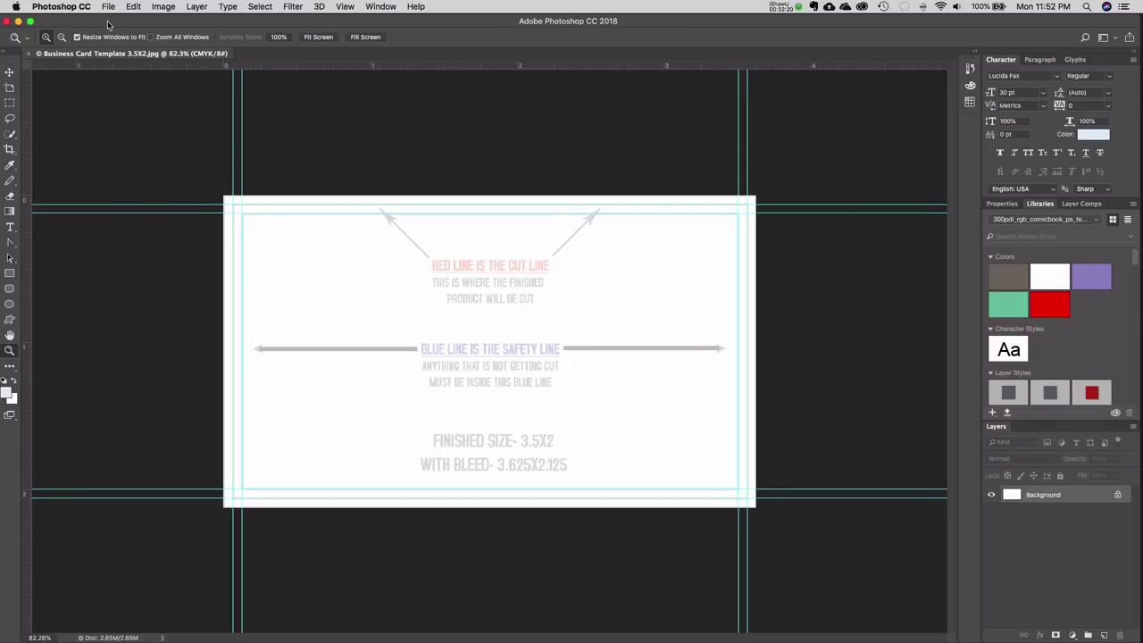
left_click_drag(111, 25, 115, 23)
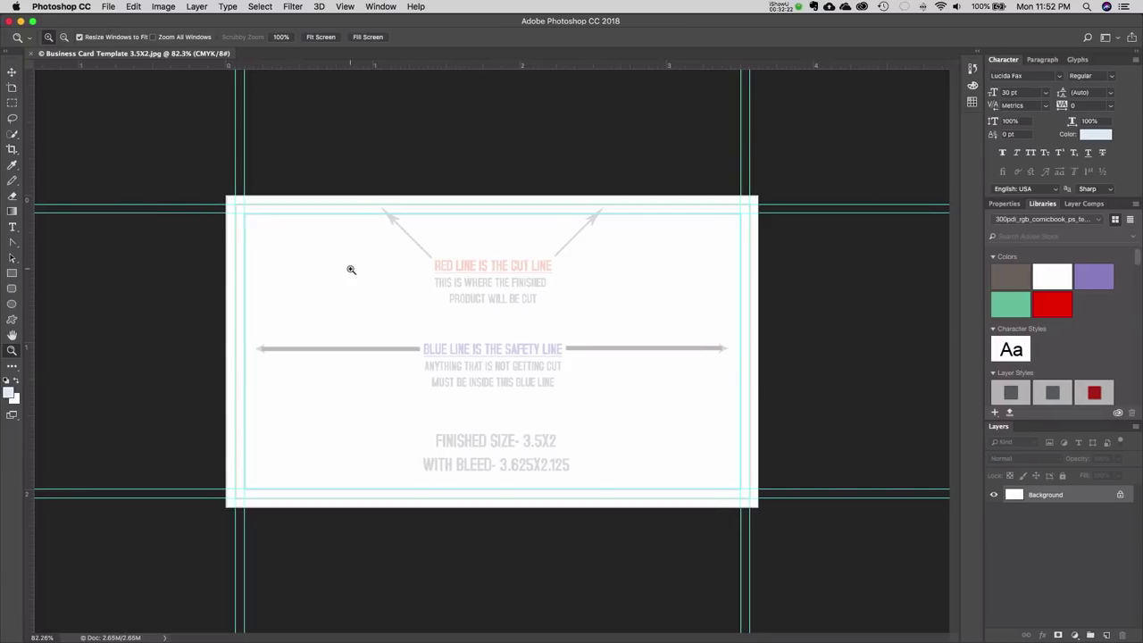
left_click(12, 73)
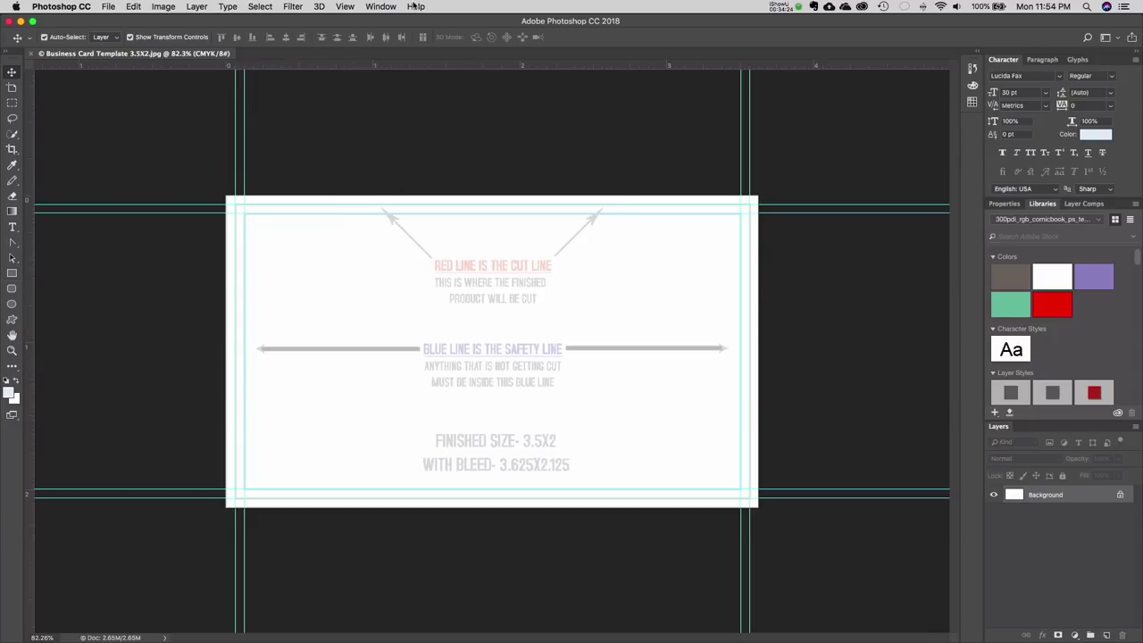
- Reset the workspace to the Graphic and Web layout
left_click(382, 7)
mouse_move(392, 33)
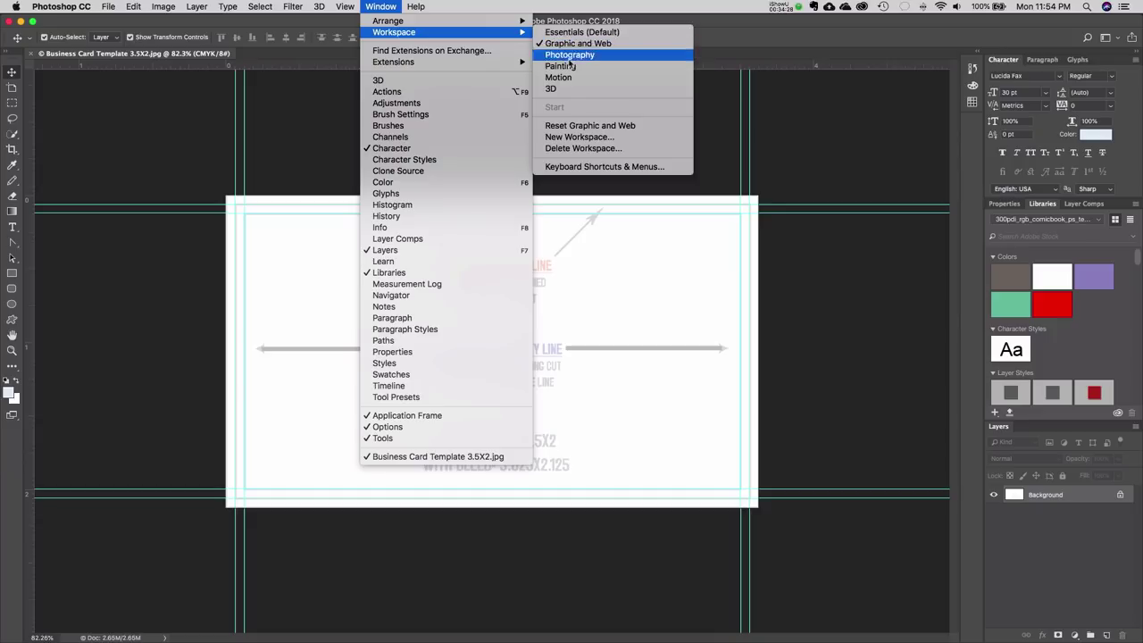
left_click(568, 125)
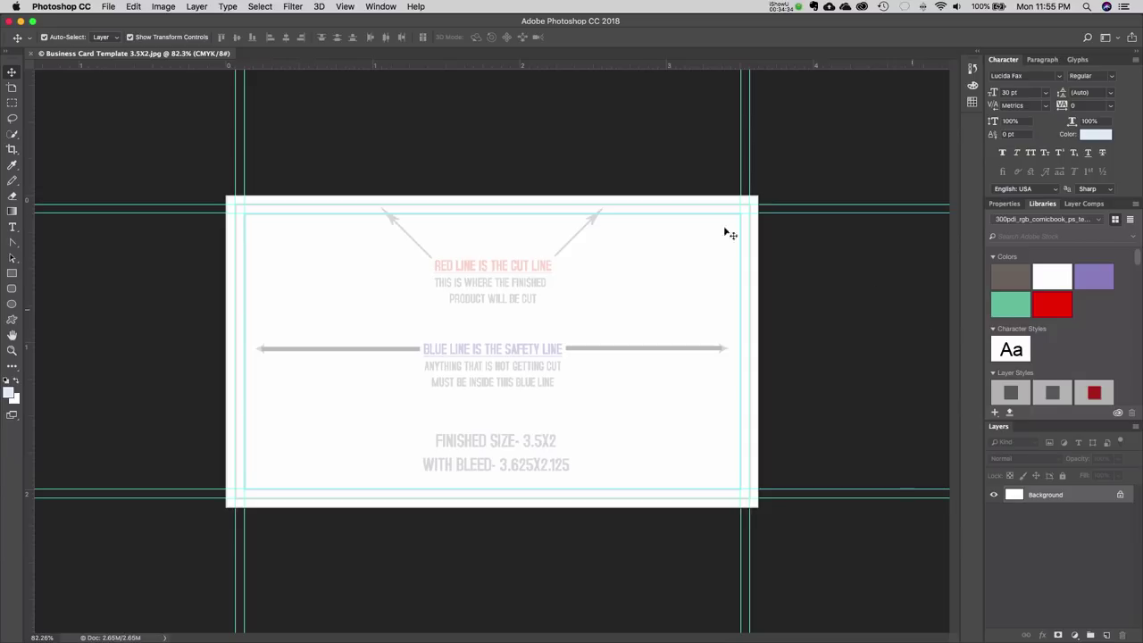
- Draw a rectangle shape covering the entire card and its bleed
left_click(13, 273)
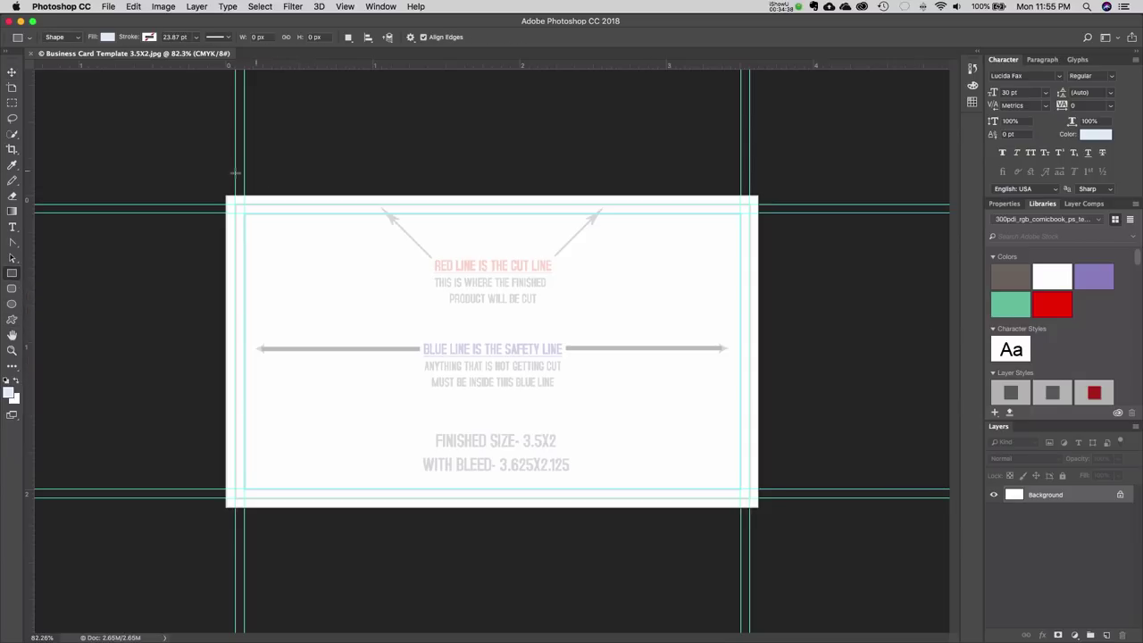
left_click_drag(214, 183, 772, 519)
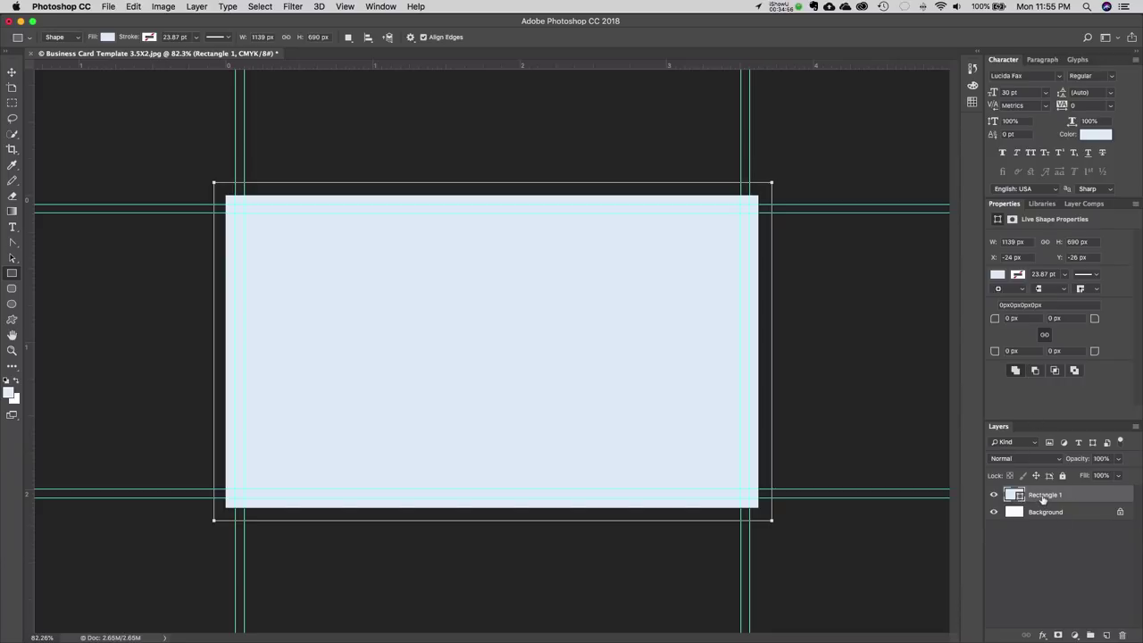
double_click(1013, 495)
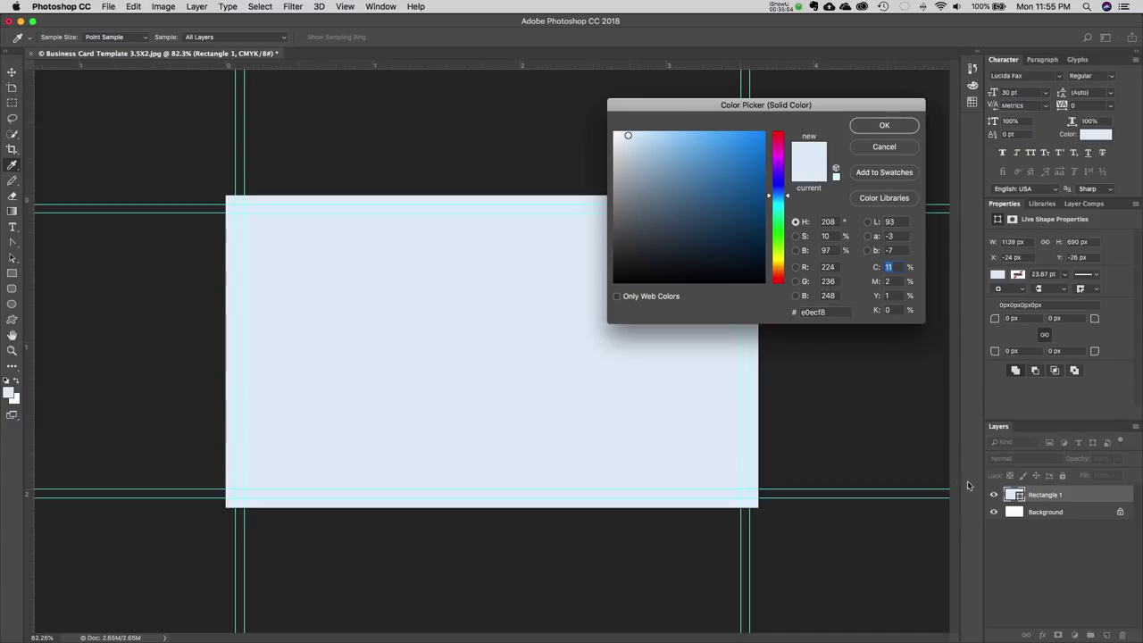
- Change Rectangle 1's fill to dark brick red, hex 98381b
left_click(778, 277)
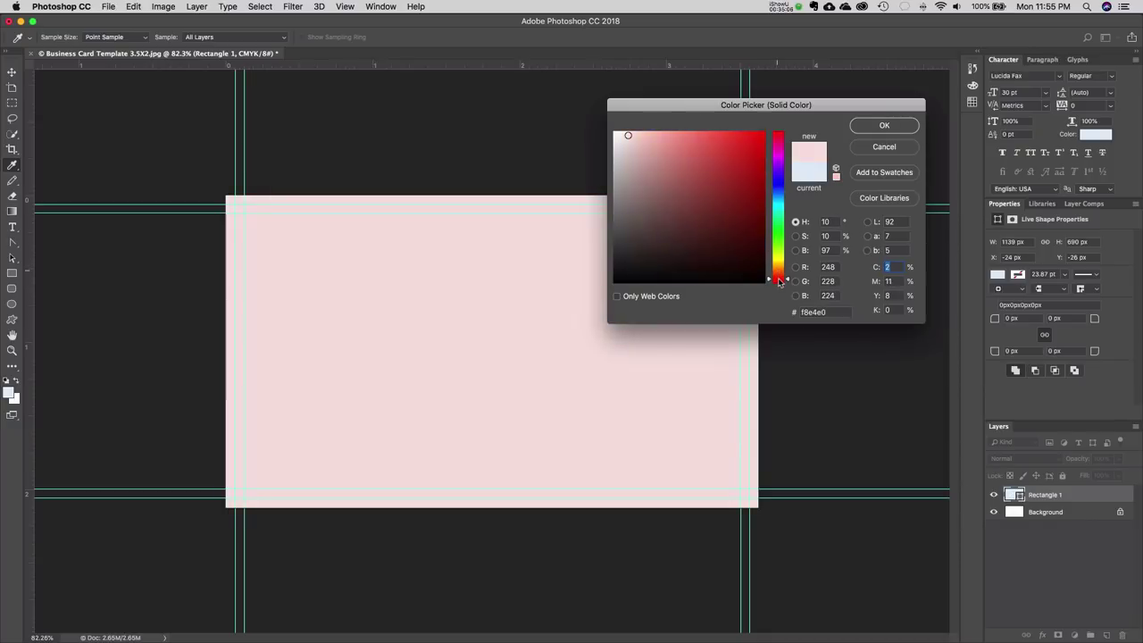
left_click_drag(712, 204, 745, 185)
left_click(779, 283)
left_click_drag(770, 286, 774, 279)
mouse_move(730, 181)
left_mouse_down()
mouse_move(745, 173)
mouse_move(751, 189)
mouse_move(738, 192)
left_mouse_up()
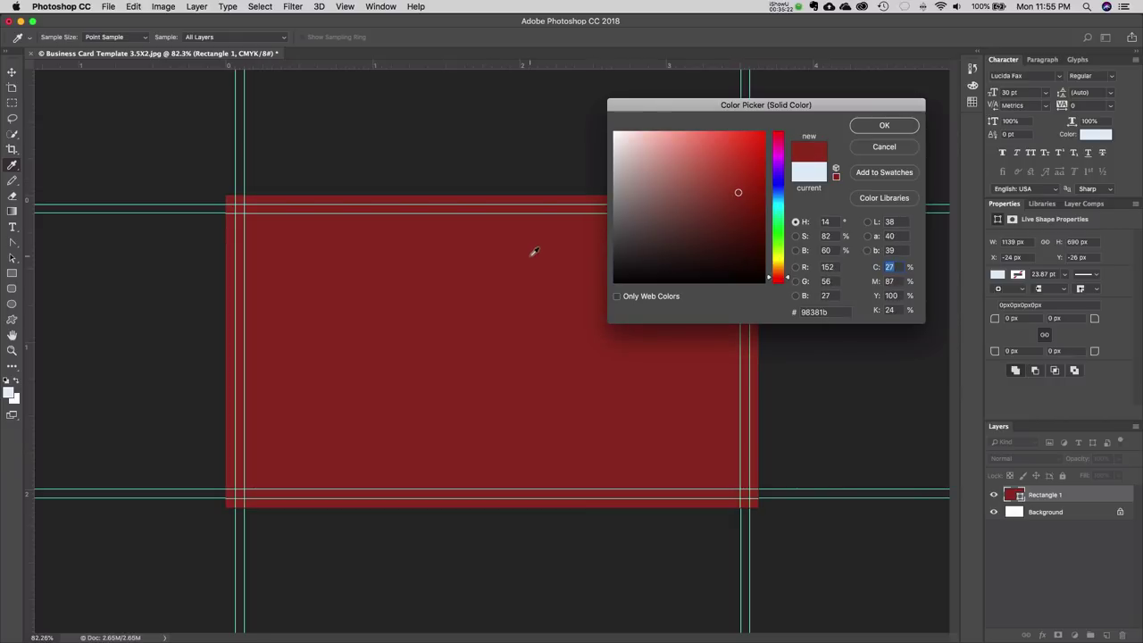
left_click(896, 127)
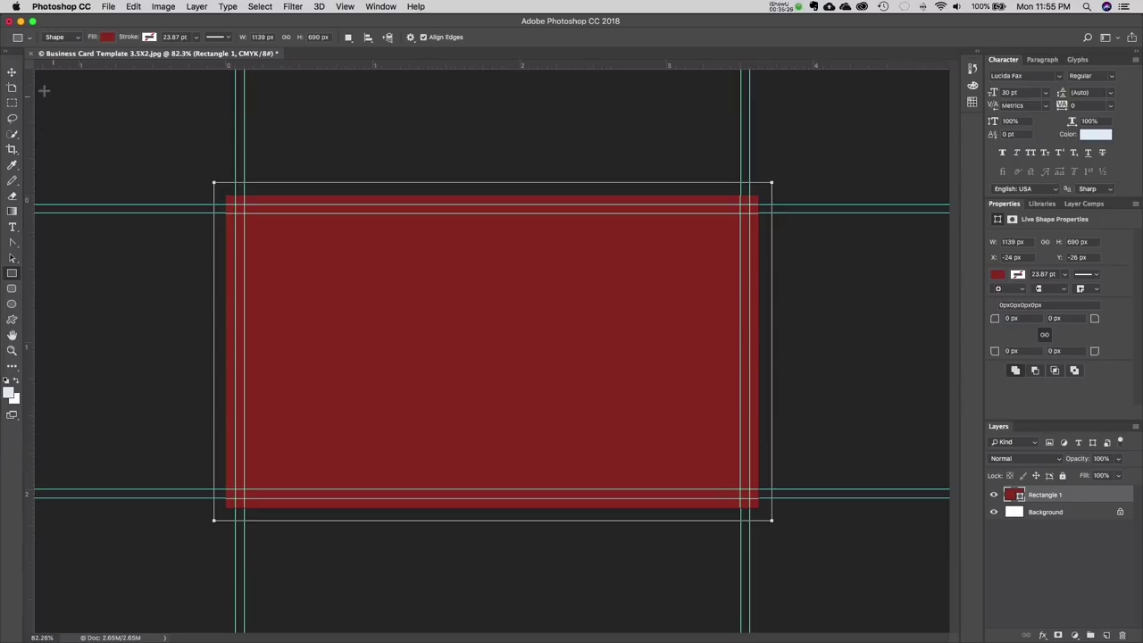
- Rename the rectangle layer to Red Background
double_click(1044, 495)
type("Red Background")
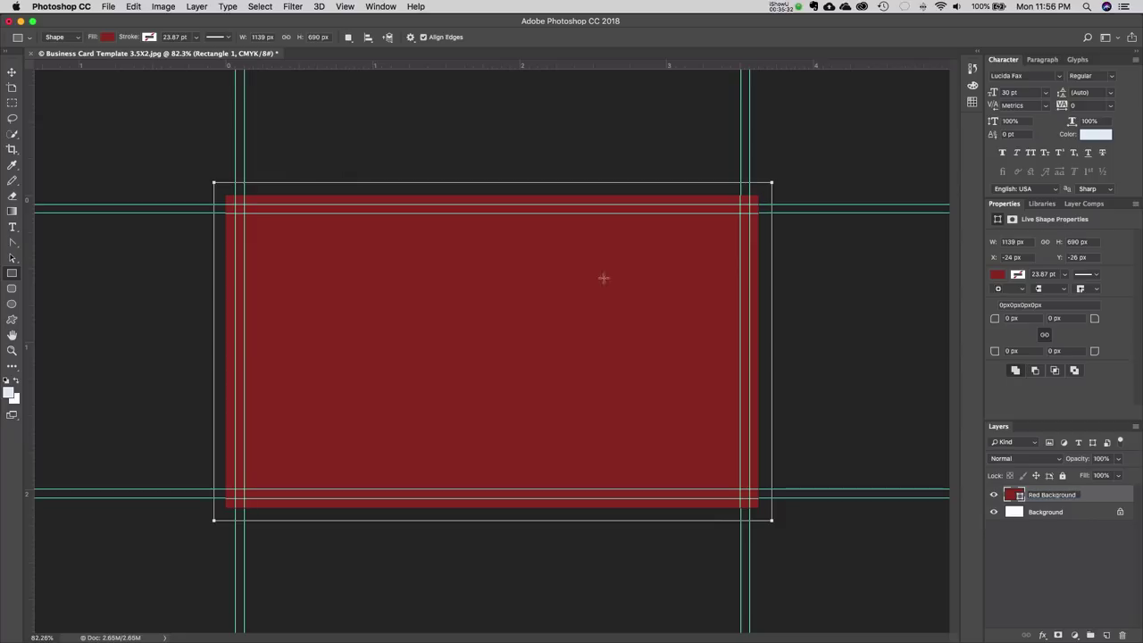
key("Return")
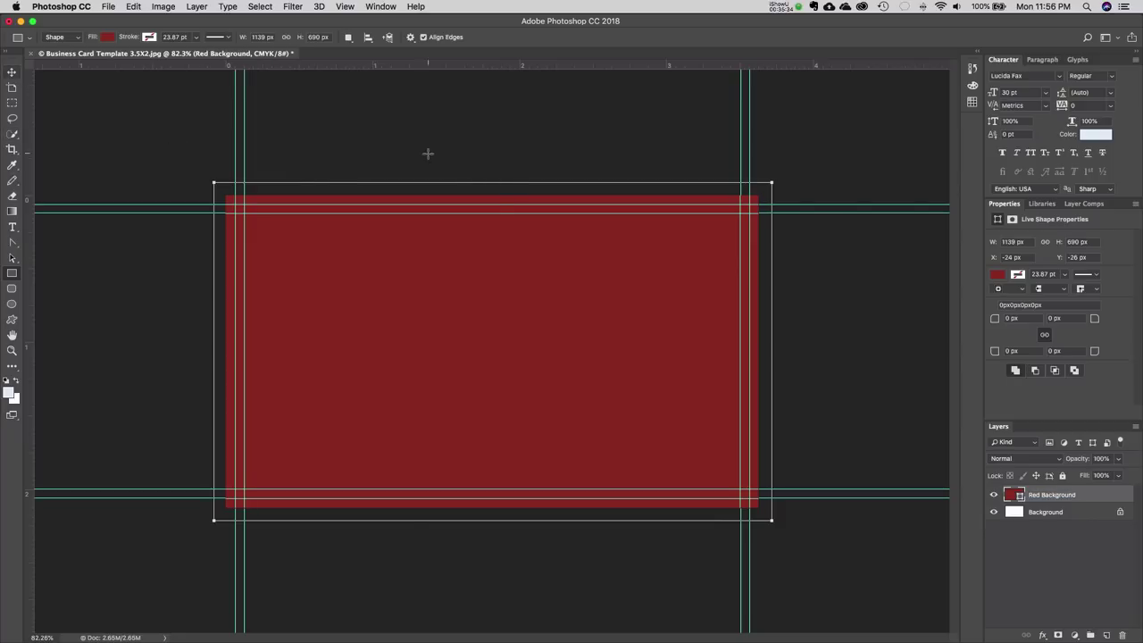
left_click(426, 182)
left_click(382, 261)
- Add a new empty layer named Texture above Red Background
left_click(1106, 635)
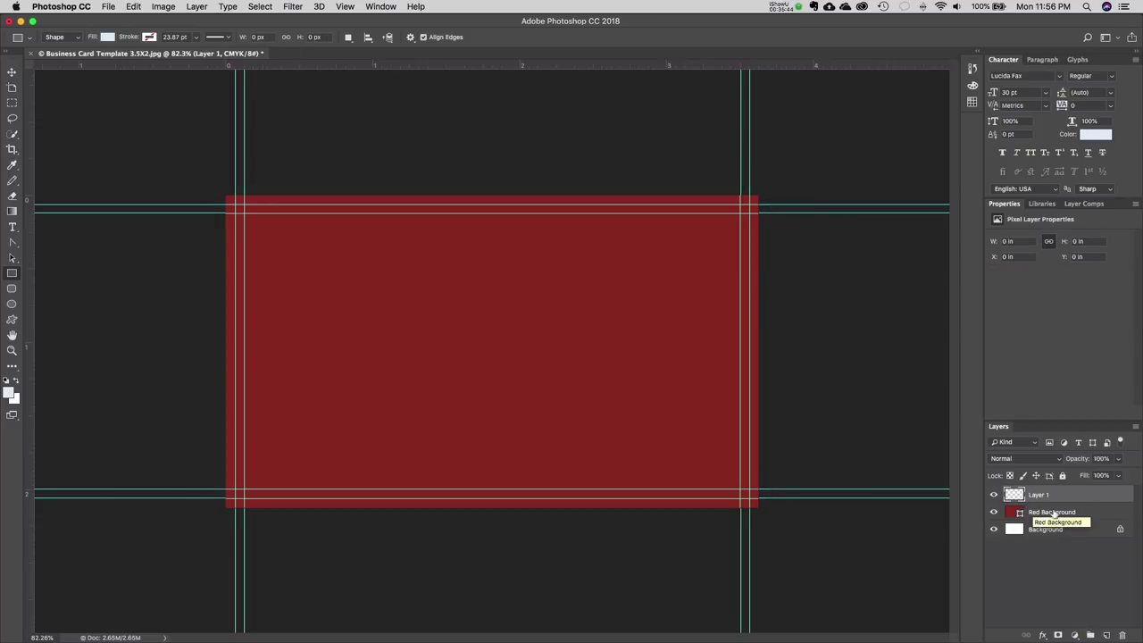
type("Tex")
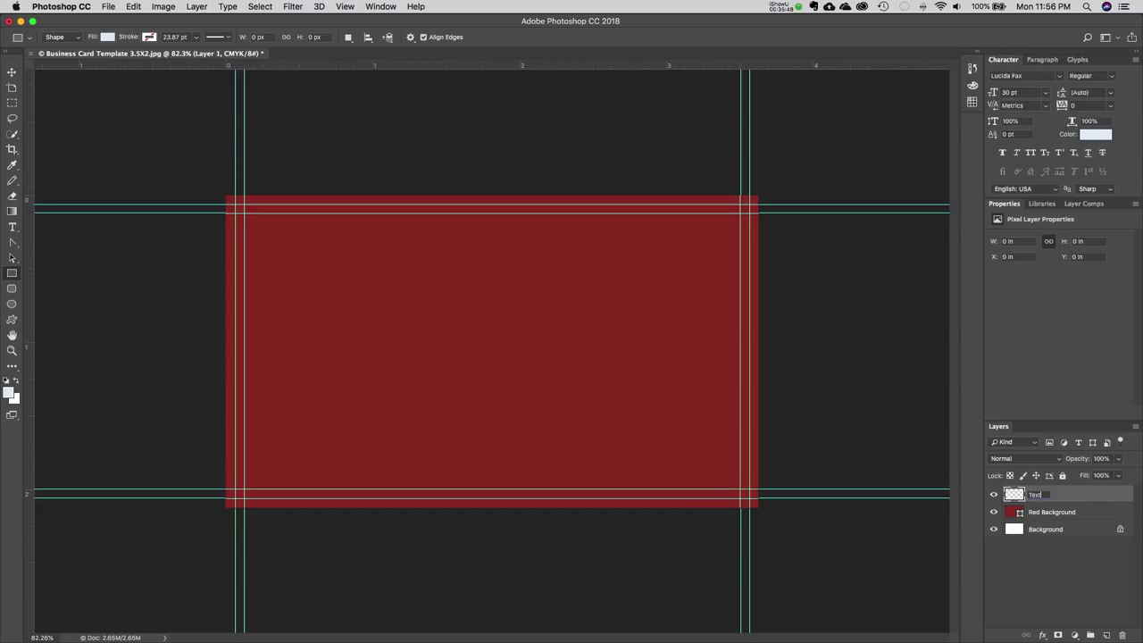
type("ture")
key("Return")
left_click(13, 181)
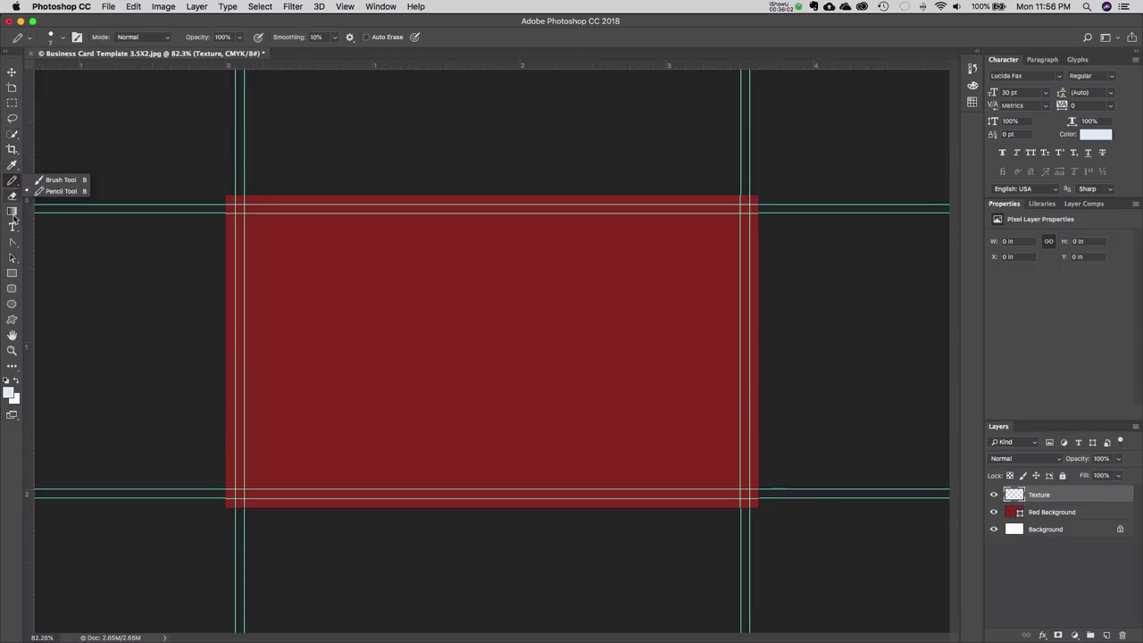
- Select the Brush tool and expand the brush preset picker to show more tips
left_click(11, 183)
right_click(11, 184)
left_click(54, 182)
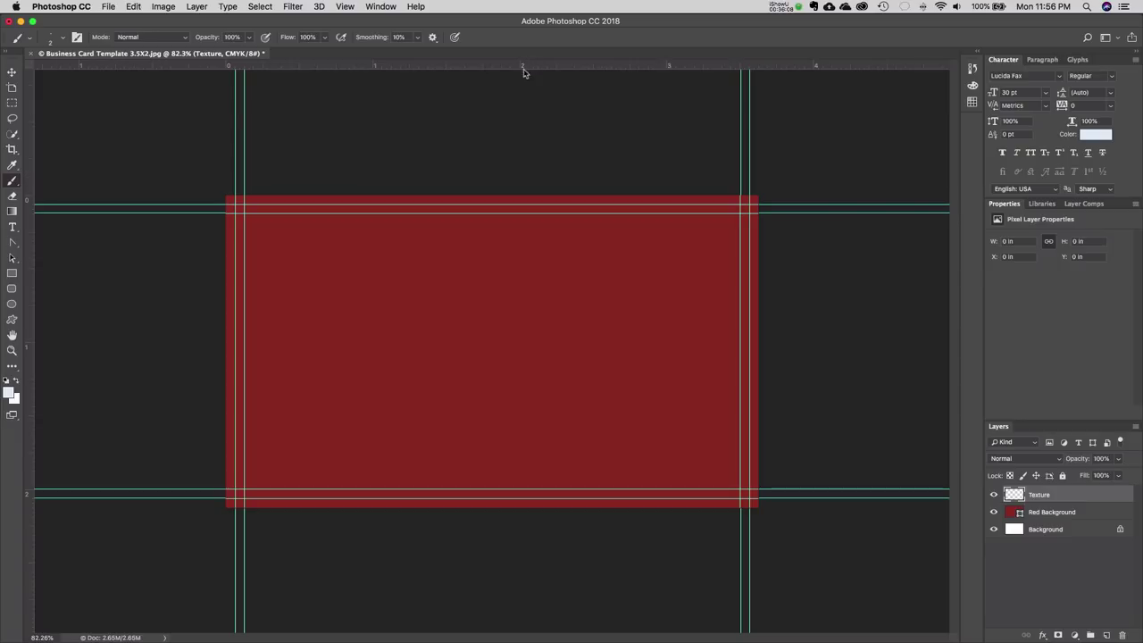
left_click(65, 40)
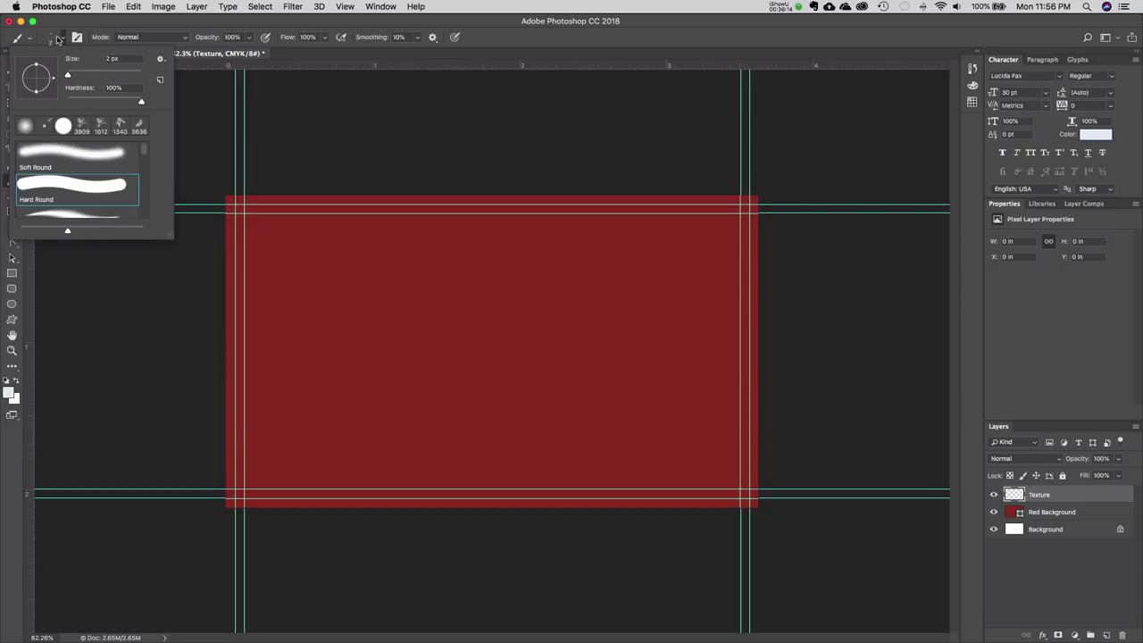
left_click_drag(71, 78, 88, 80)
left_click_drag(145, 152, 150, 224)
scroll(150, 224, "up", 10)
mouse_move(171, 237)
left_mouse_down()
mouse_move(184, 481)
mouse_move(191, 459)
left_mouse_up()
- Choose a soft round brush tip at 3909 px with 0% hardness
left_click(86, 129)
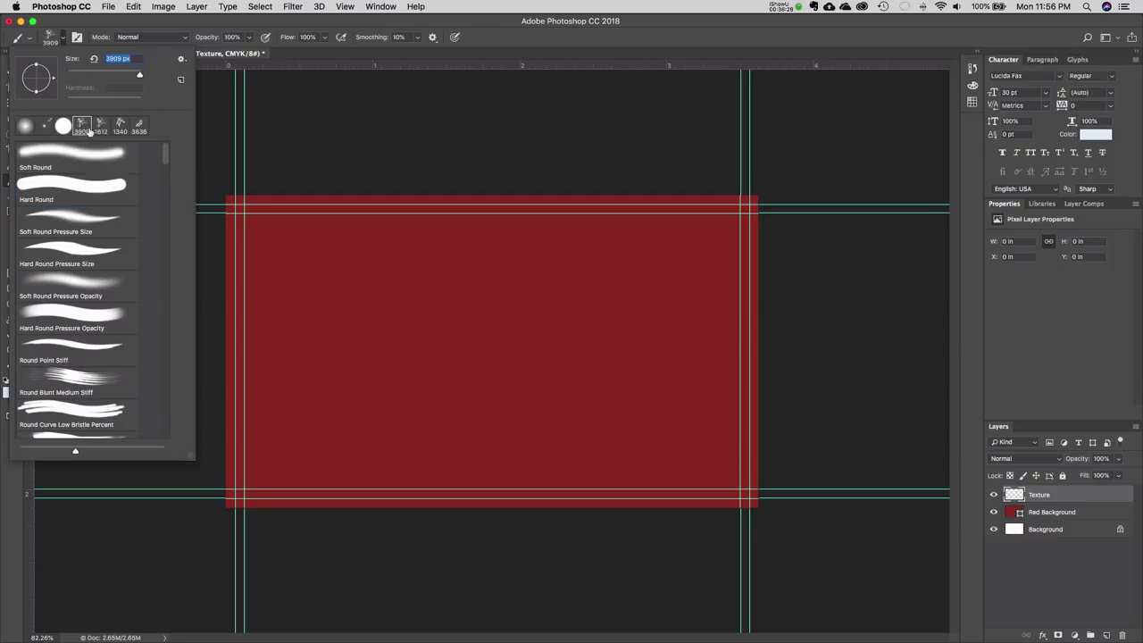
left_click(101, 126)
left_click(120, 125)
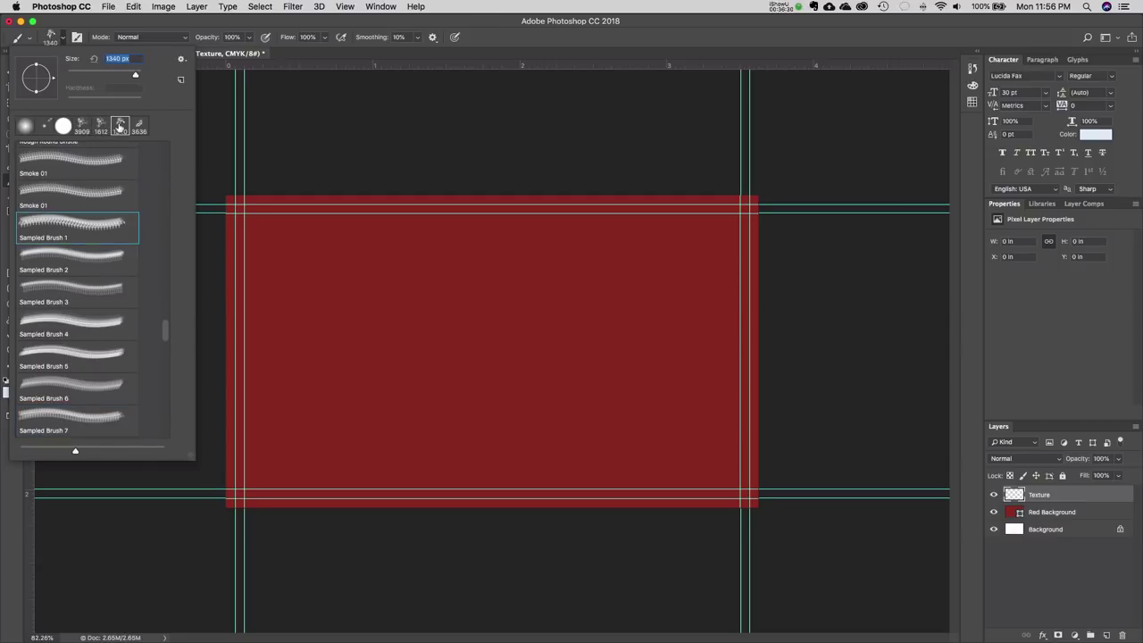
left_click(140, 125)
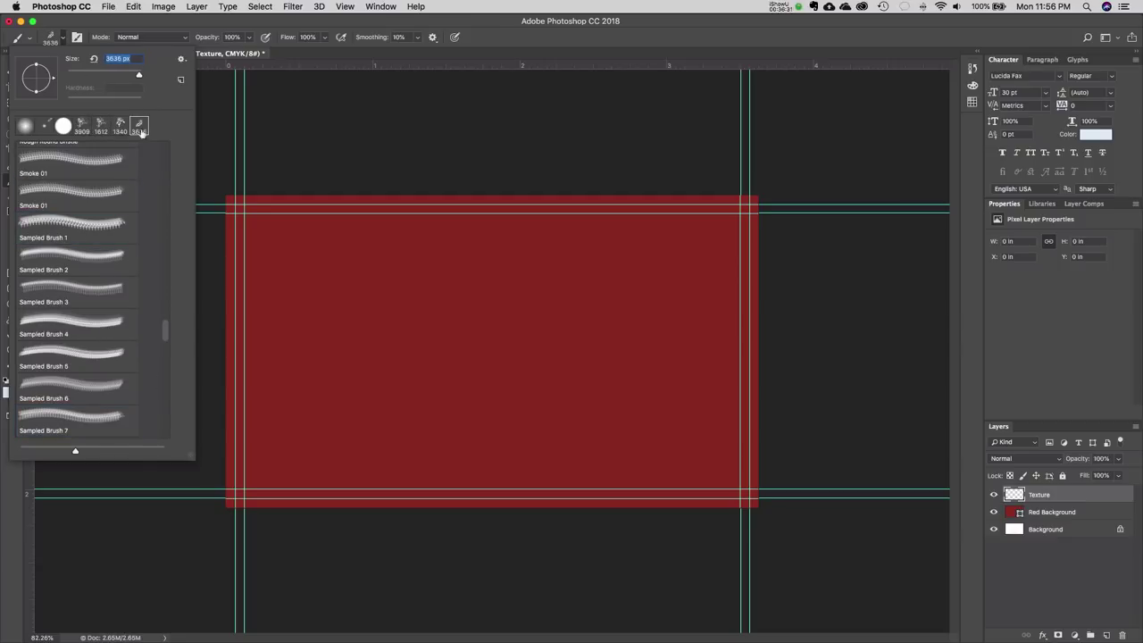
left_click(62, 125)
left_click(25, 125)
left_click(81, 125)
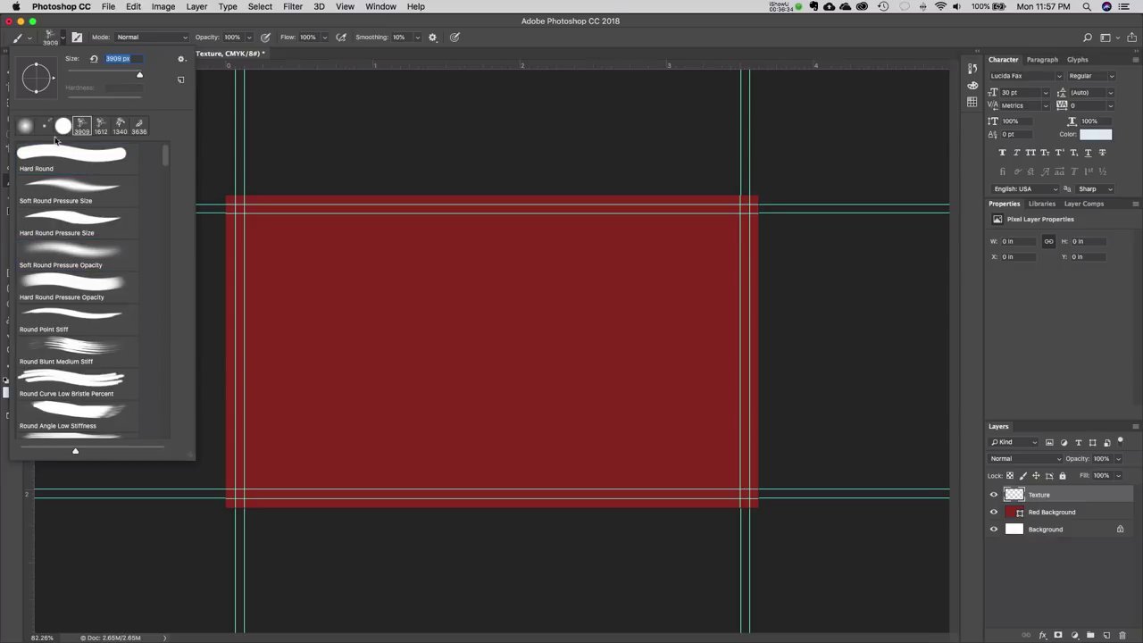
left_click(25, 125)
left_click(180, 61)
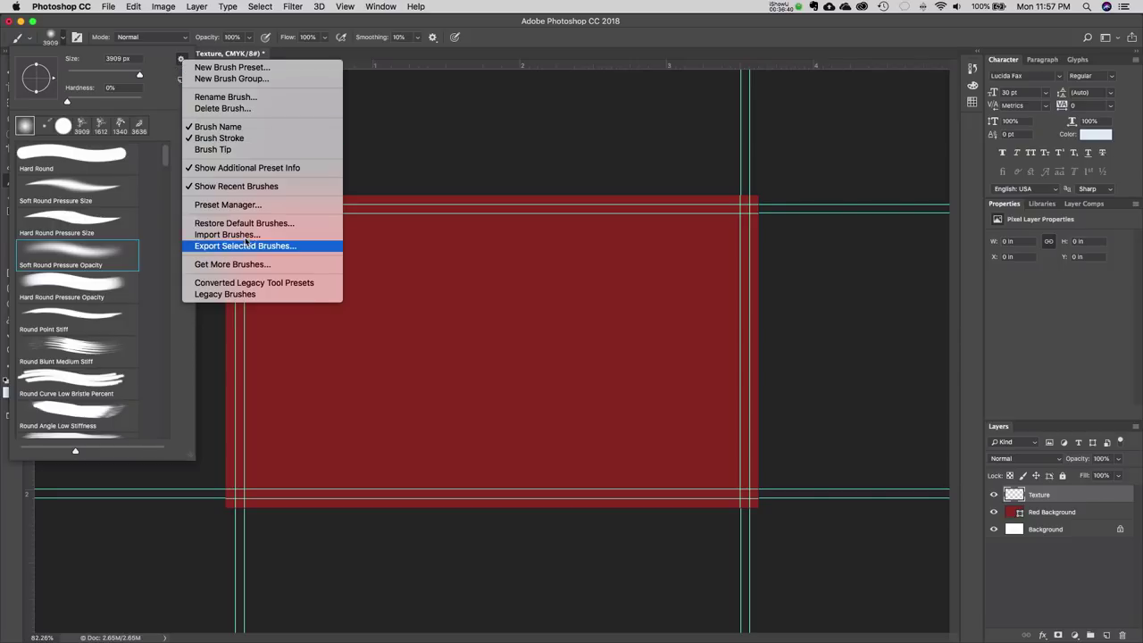
left_click(182, 60)
left_click(182, 59)
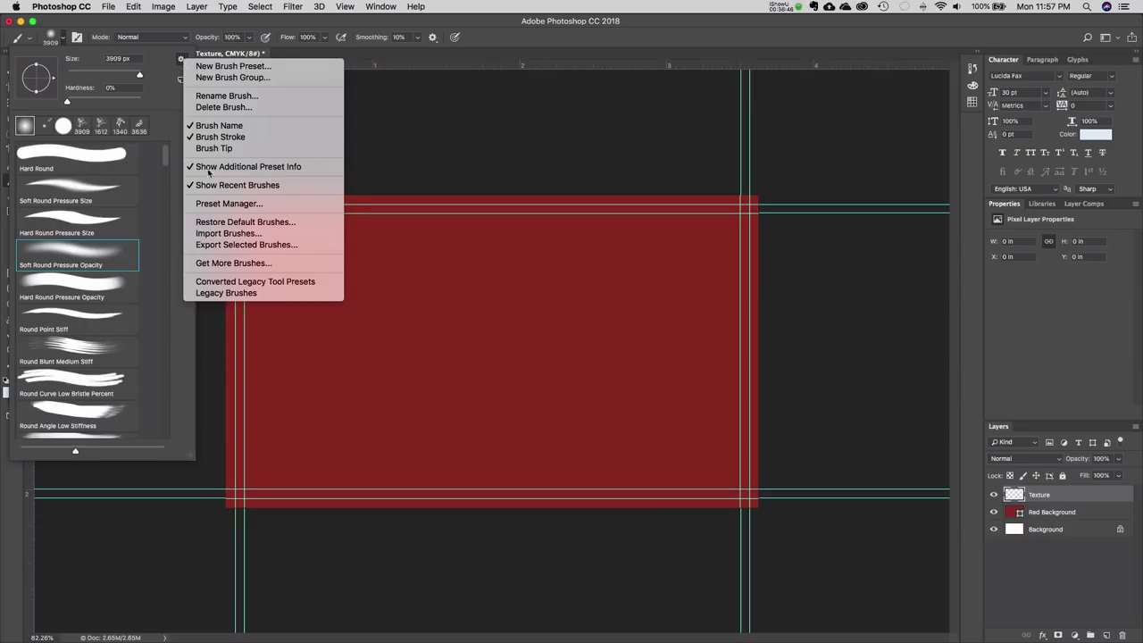
left_click(399, 230)
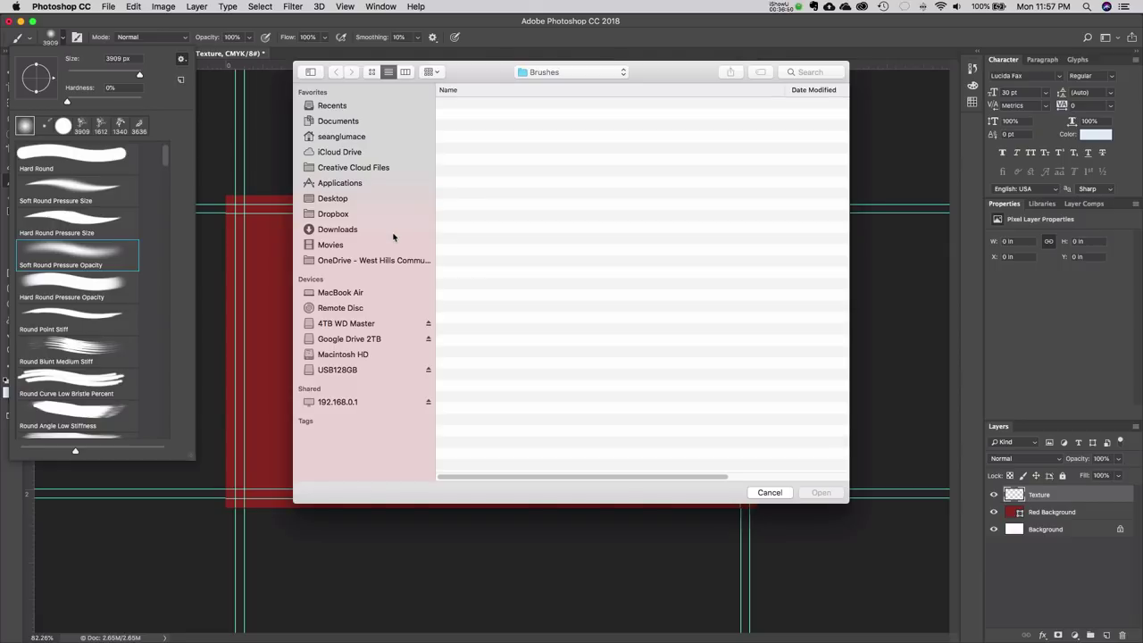
left_click(596, 72)
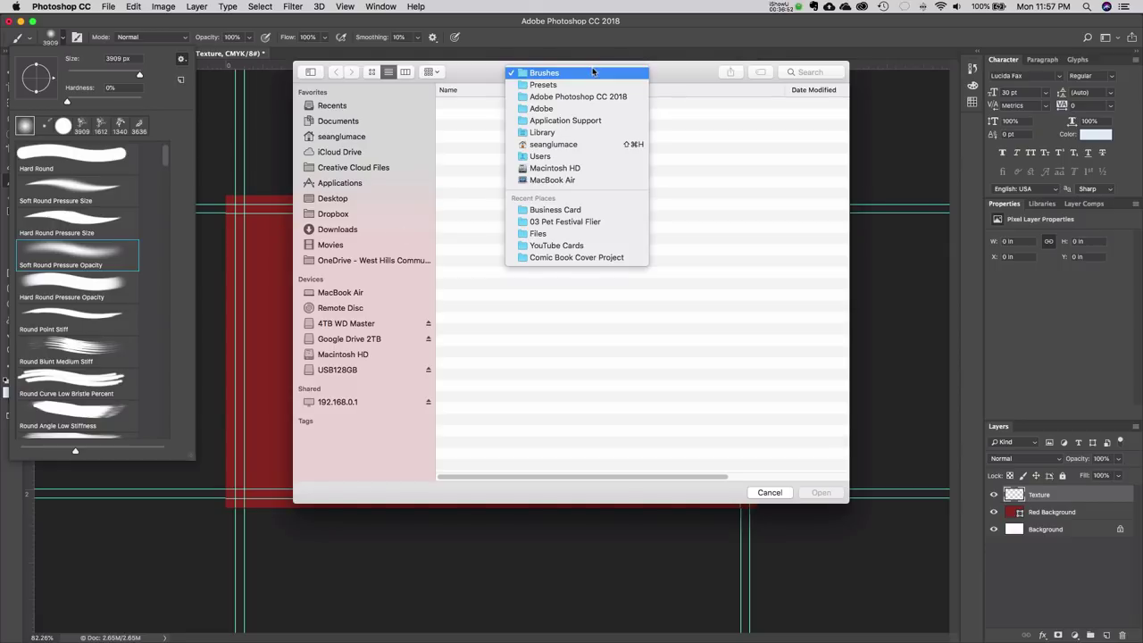
left_click(594, 85)
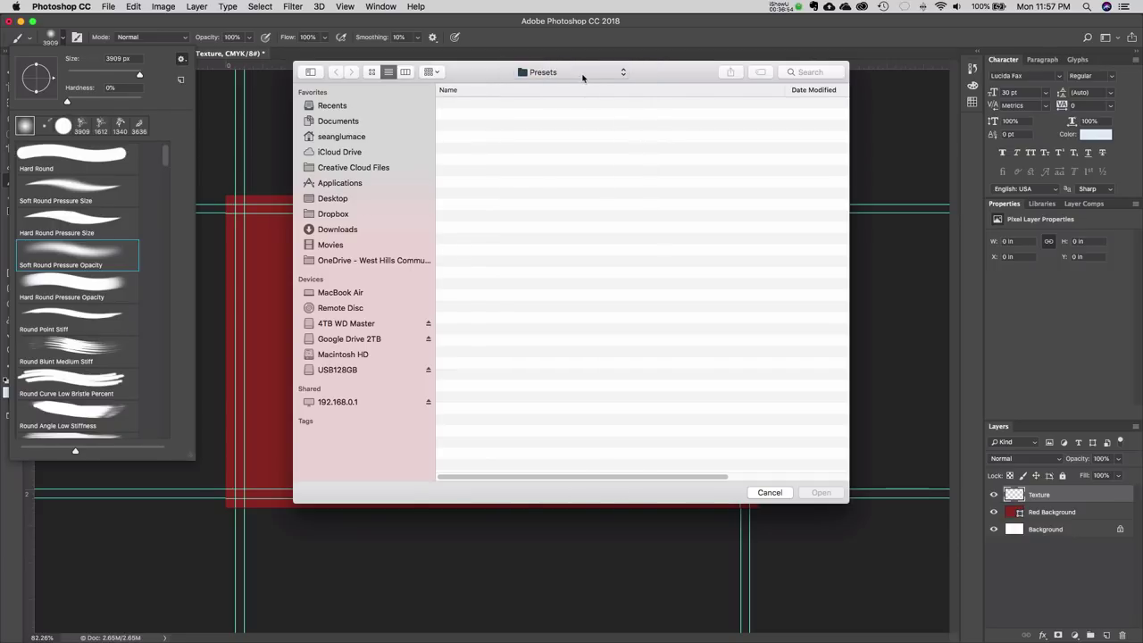
left_click(584, 73)
left_click(661, 61)
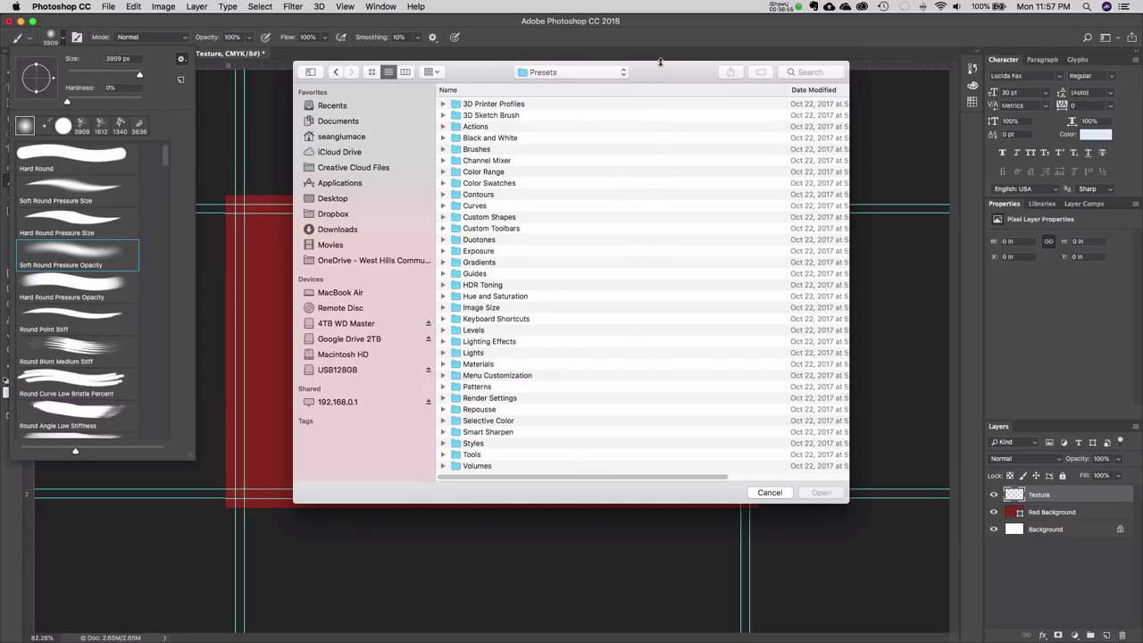
left_click(775, 493)
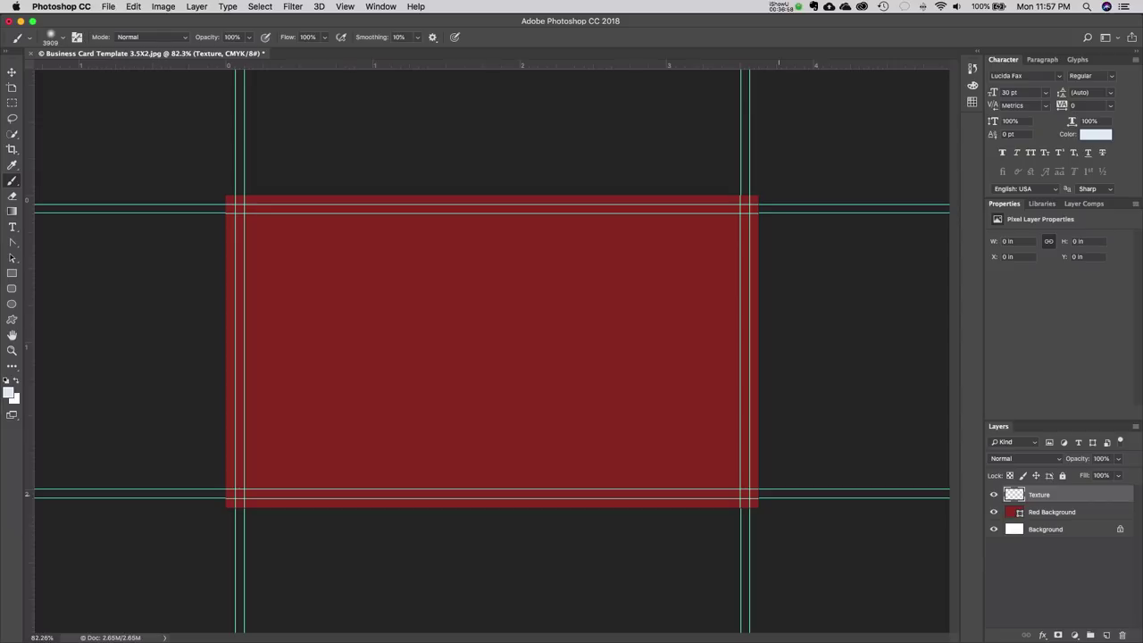
left_click(55, 39)
left_click(714, 465)
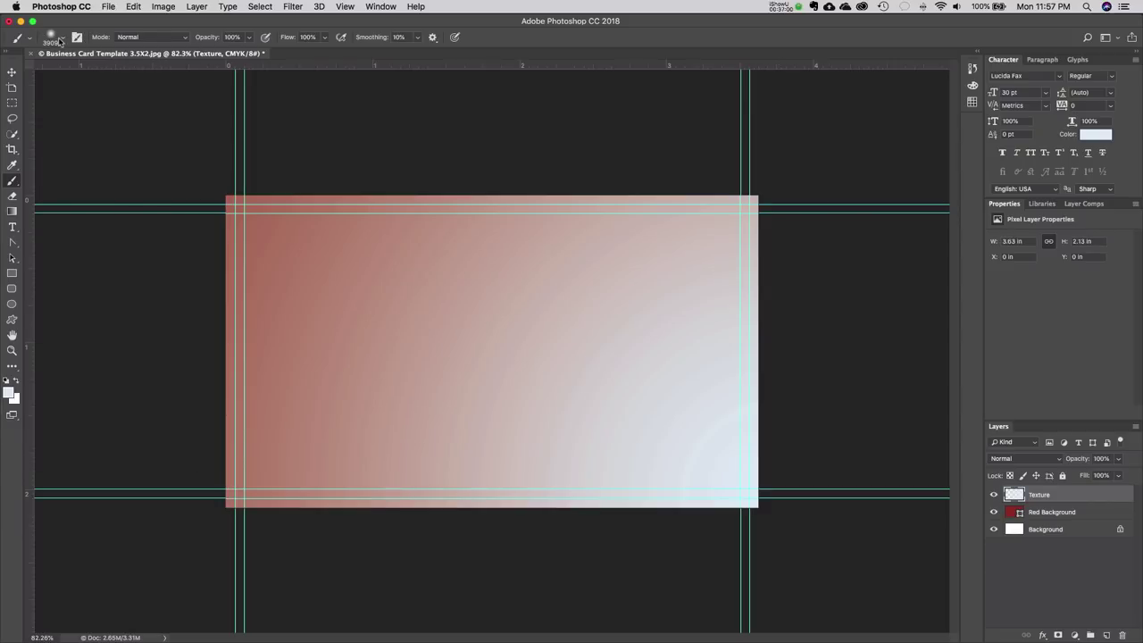
left_click(65, 38)
left_click(66, 39)
key("super+z")
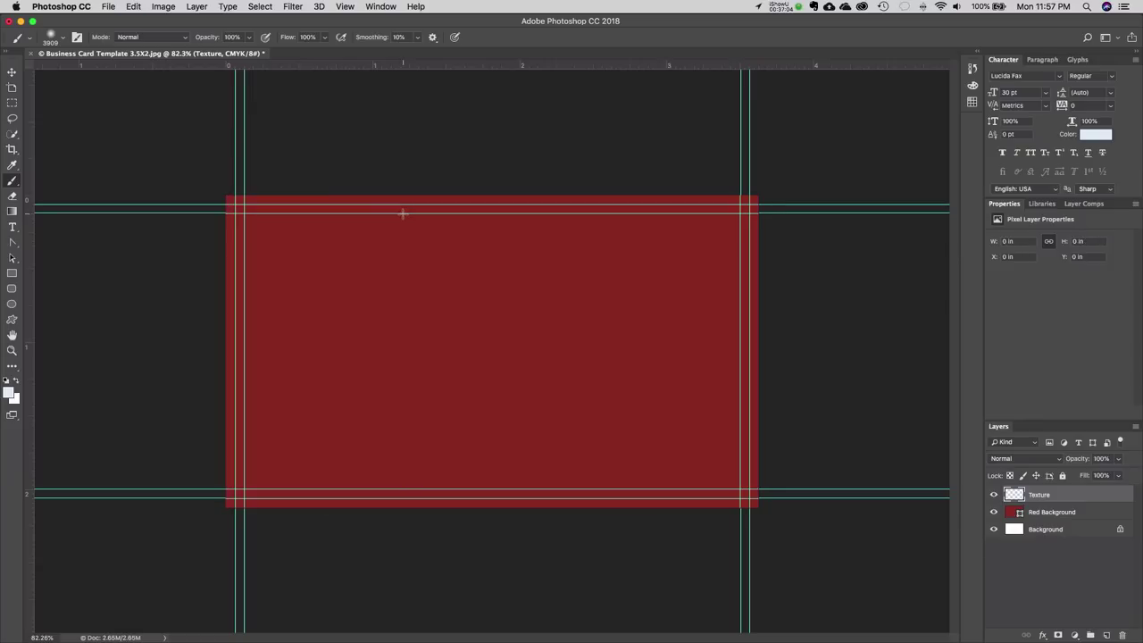
- In Brush Settings, sample bristle, spatter, erodible and Flat Blunt brush tips
left_click(65, 39)
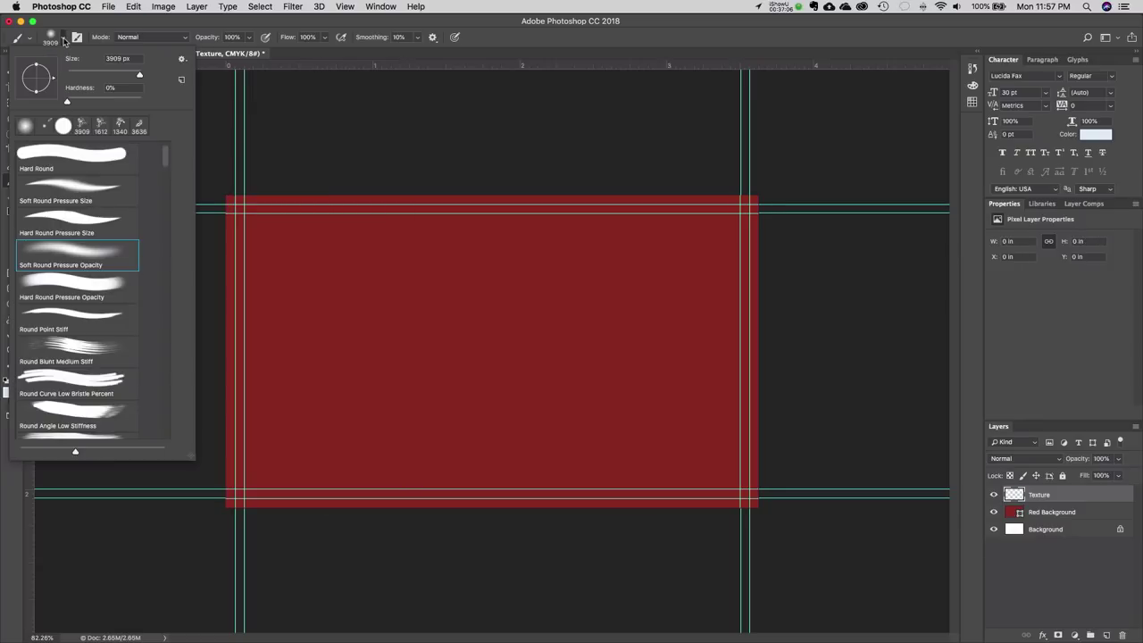
left_click(78, 39)
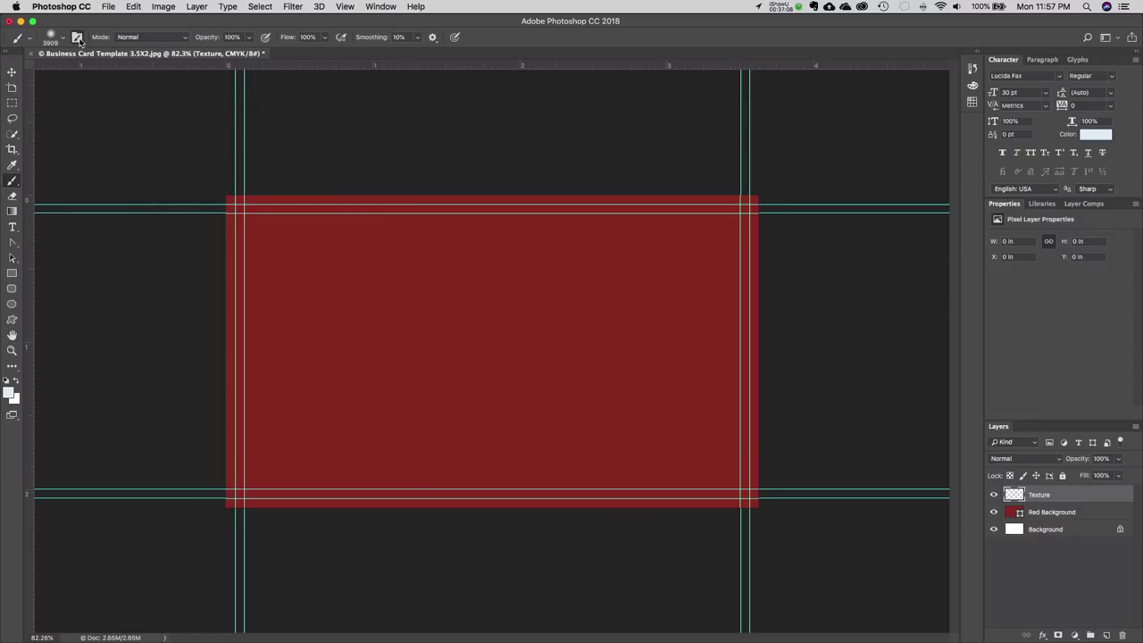
left_click(78, 38)
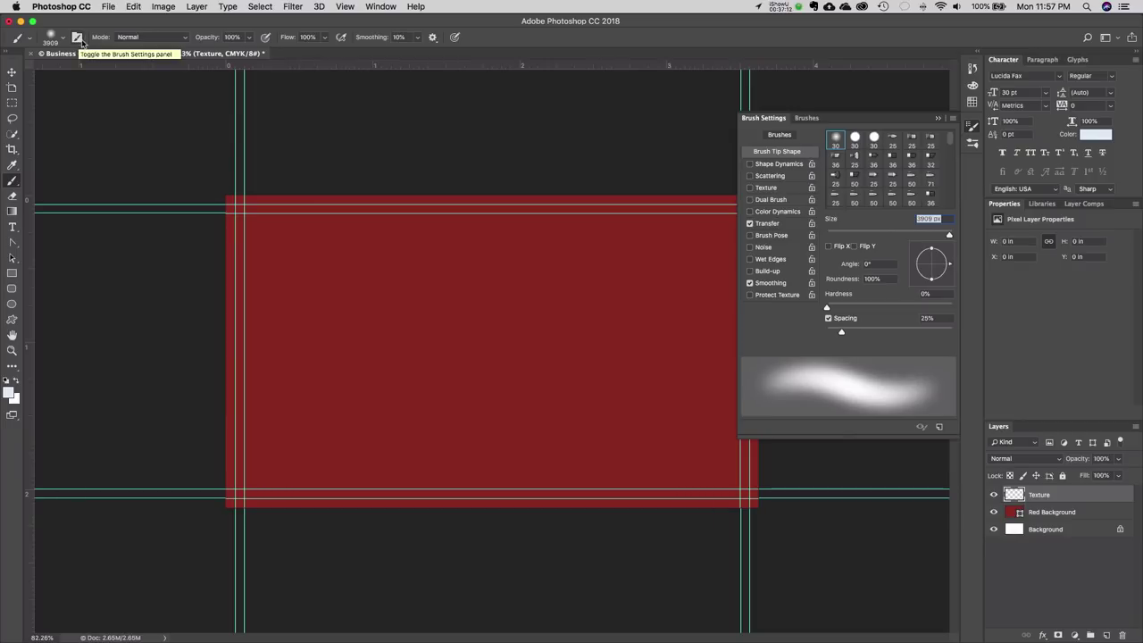
left_click(856, 157)
left_click(872, 166)
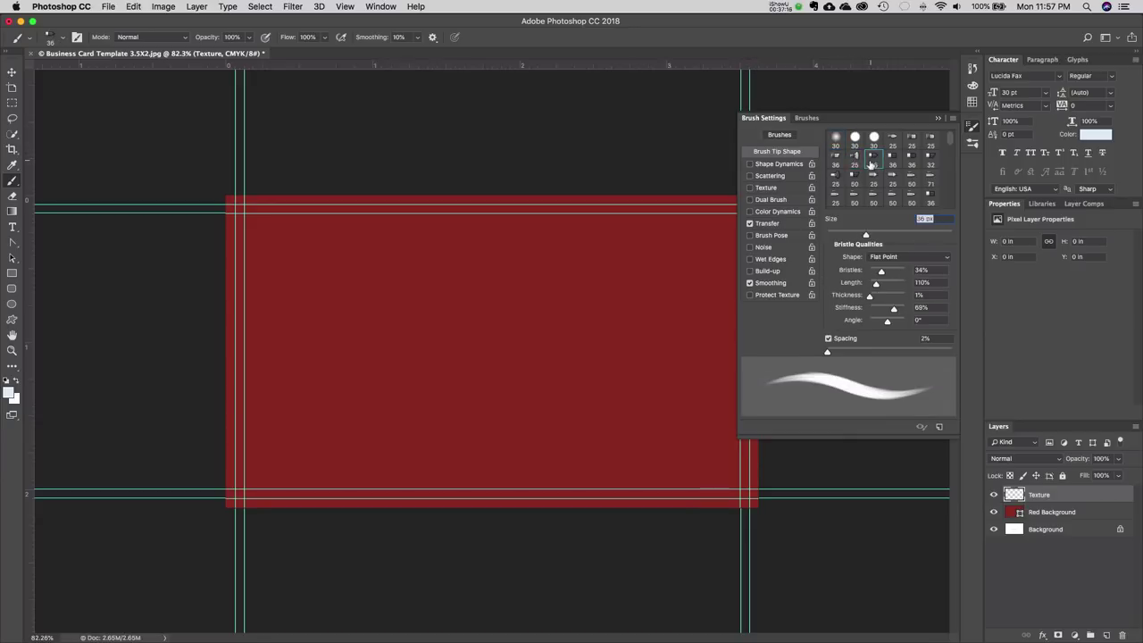
left_click(891, 168)
left_click(898, 145)
left_click(926, 161)
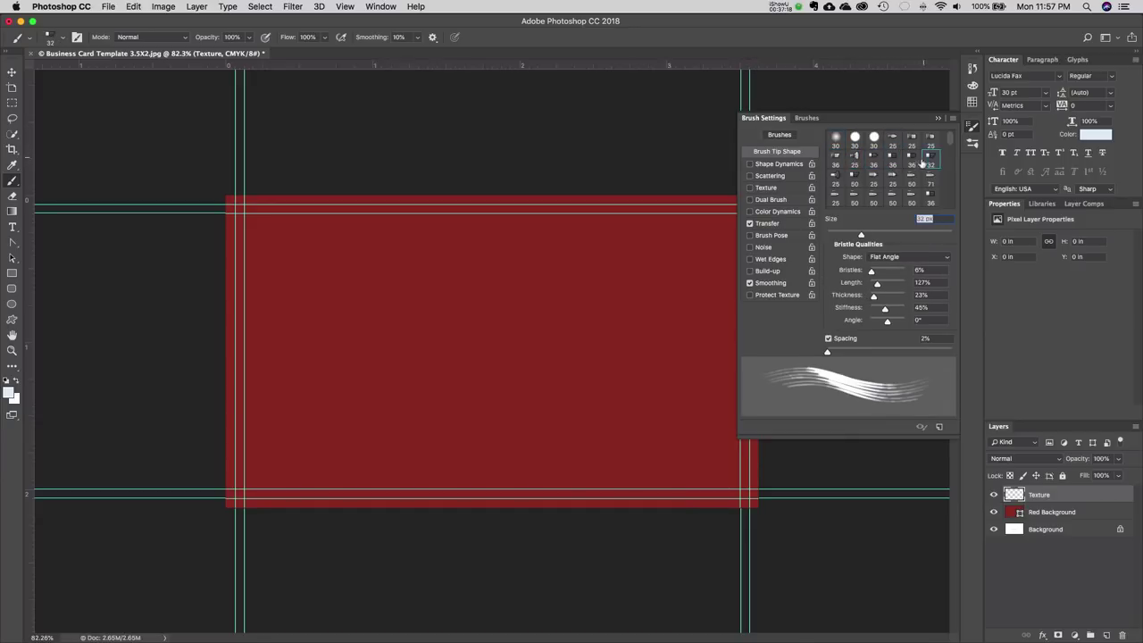
left_click(873, 170)
left_click(850, 195)
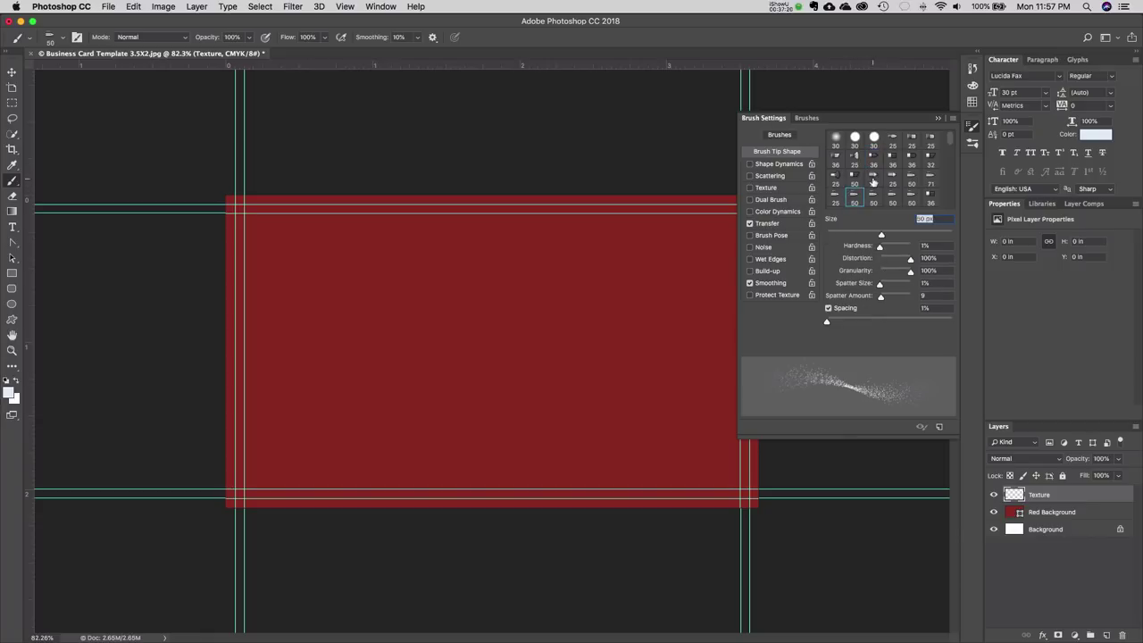
left_click(874, 179)
left_click(892, 196)
left_click(911, 197)
left_click(931, 197)
left_click_drag(954, 143, 949, 190)
scroll(839, 185, "down", 3)
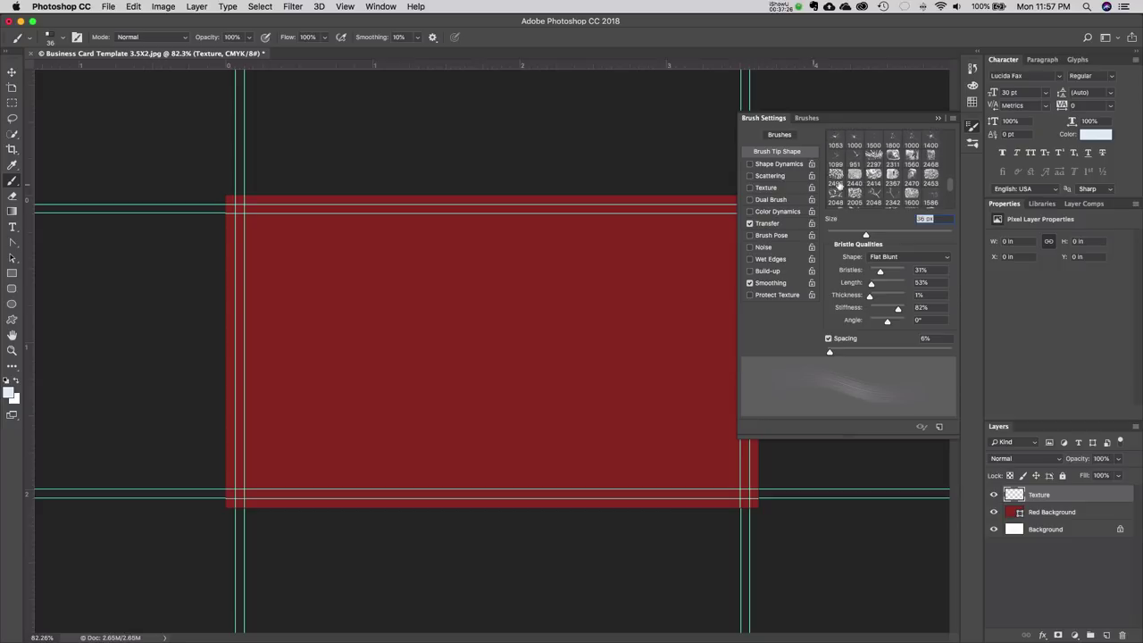
- Sample large textured and bristle tips, settling on the 25 px Round Fan tip
left_click(838, 177)
left_click(859, 179)
left_click(858, 198)
left_click(876, 196)
left_click(895, 159)
left_click(913, 161)
scroll(950, 210, "down", 5)
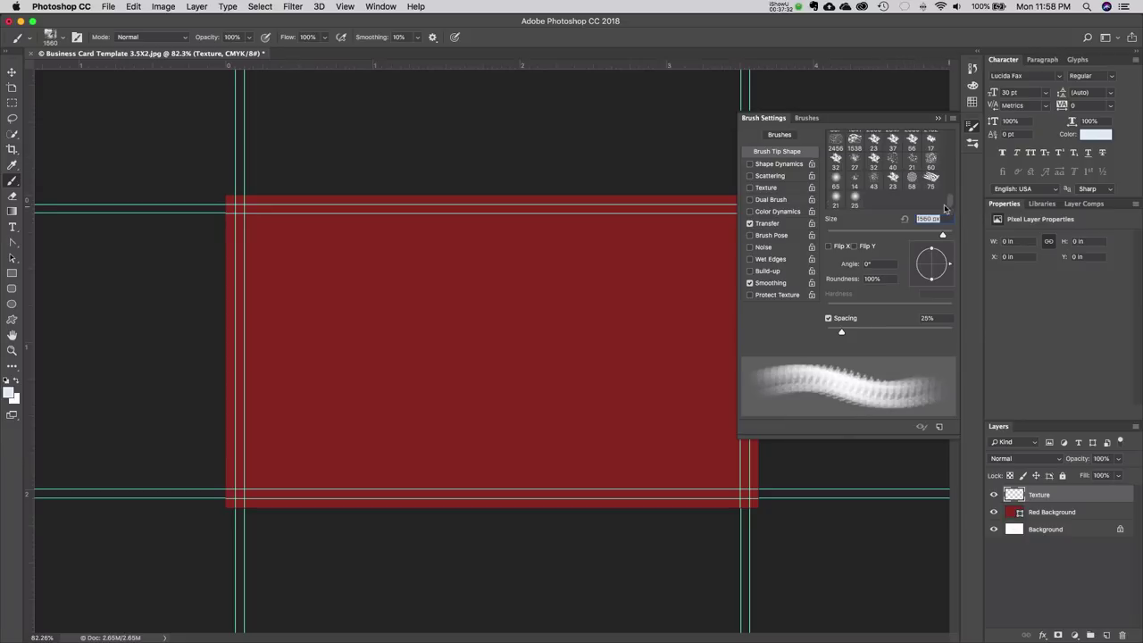
left_click(912, 181)
left_click(930, 178)
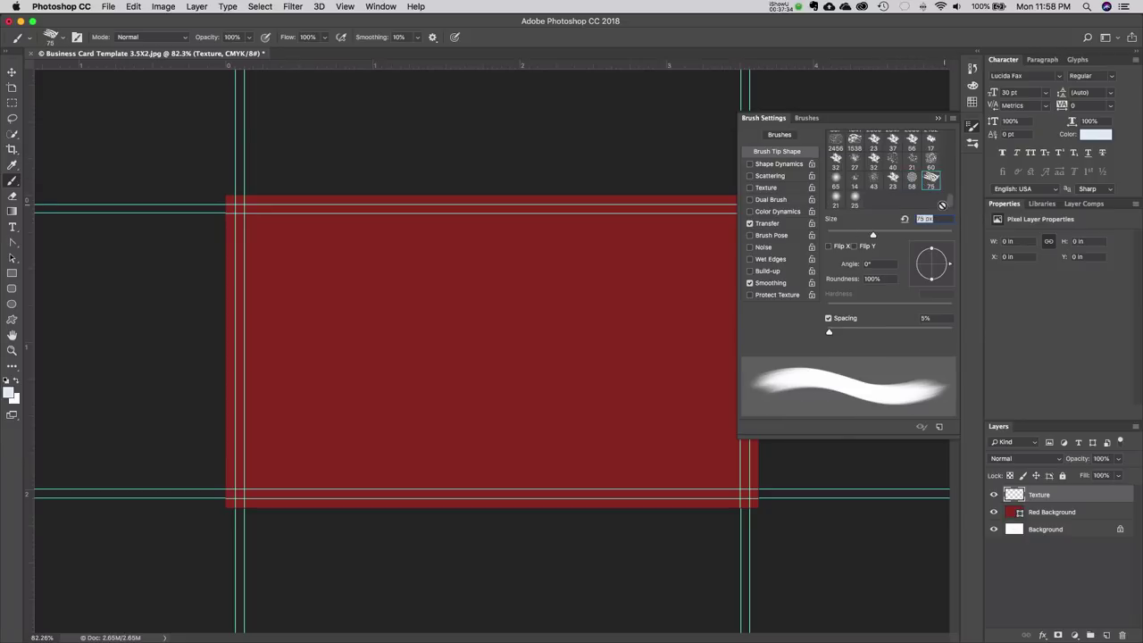
left_click_drag(953, 205, 952, 138)
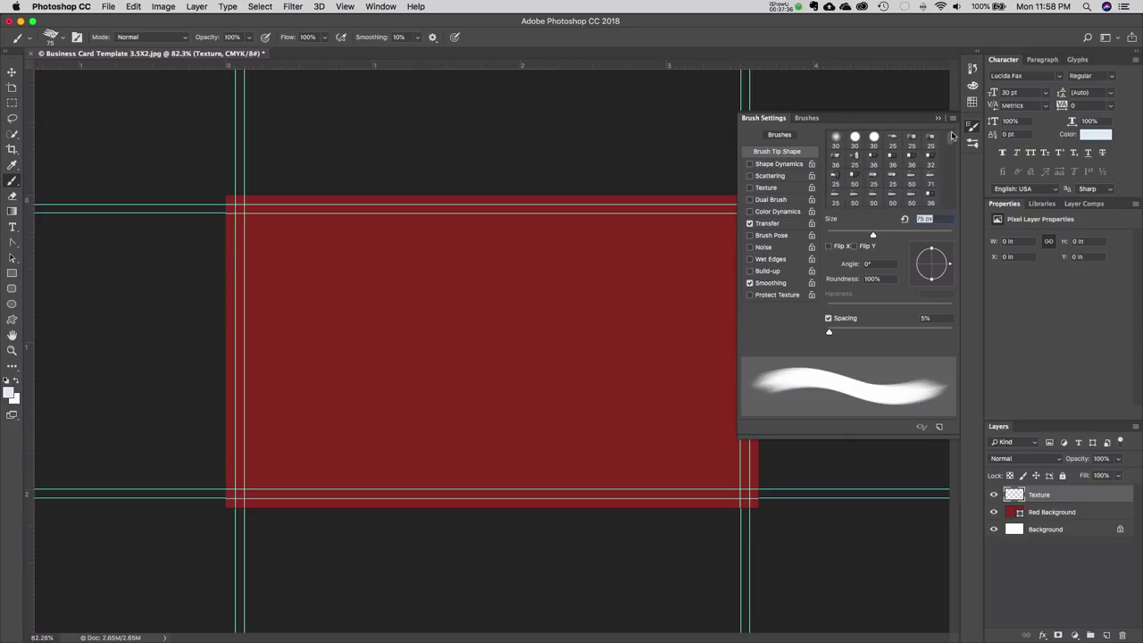
left_click(863, 180)
left_click(872, 162)
left_click(911, 162)
left_click(930, 163)
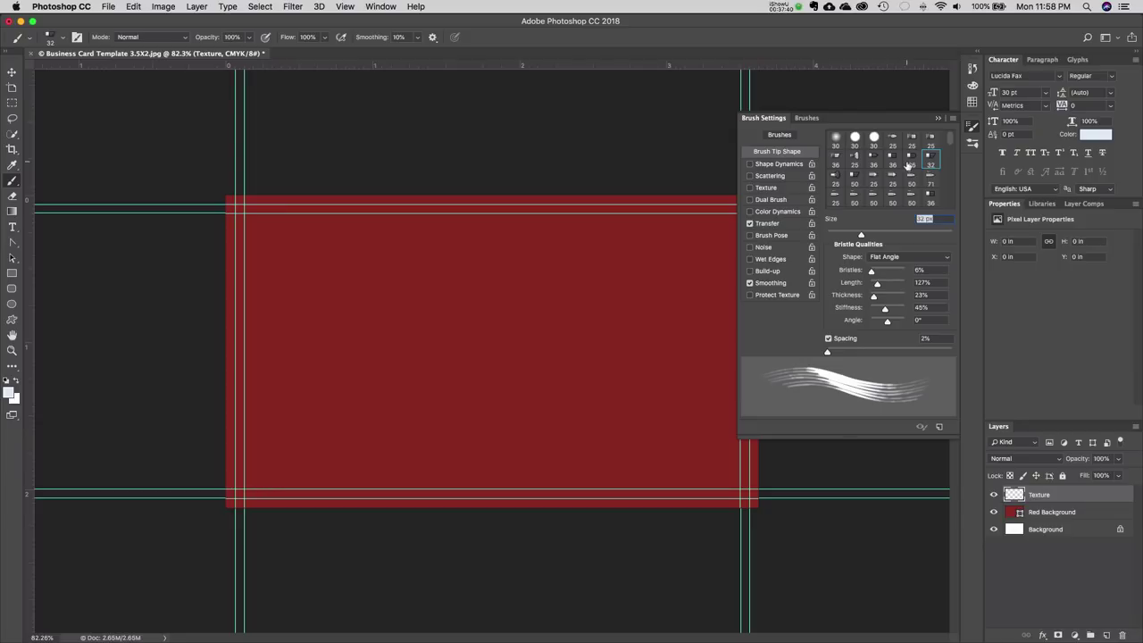
left_click(910, 163)
left_click(896, 163)
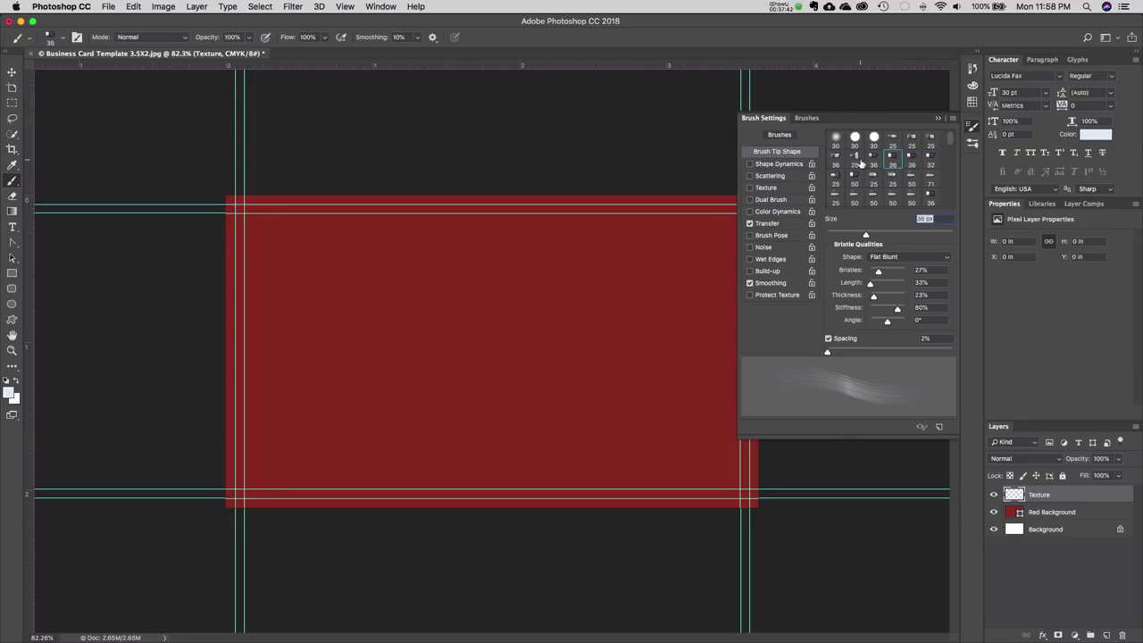
left_click(856, 164)
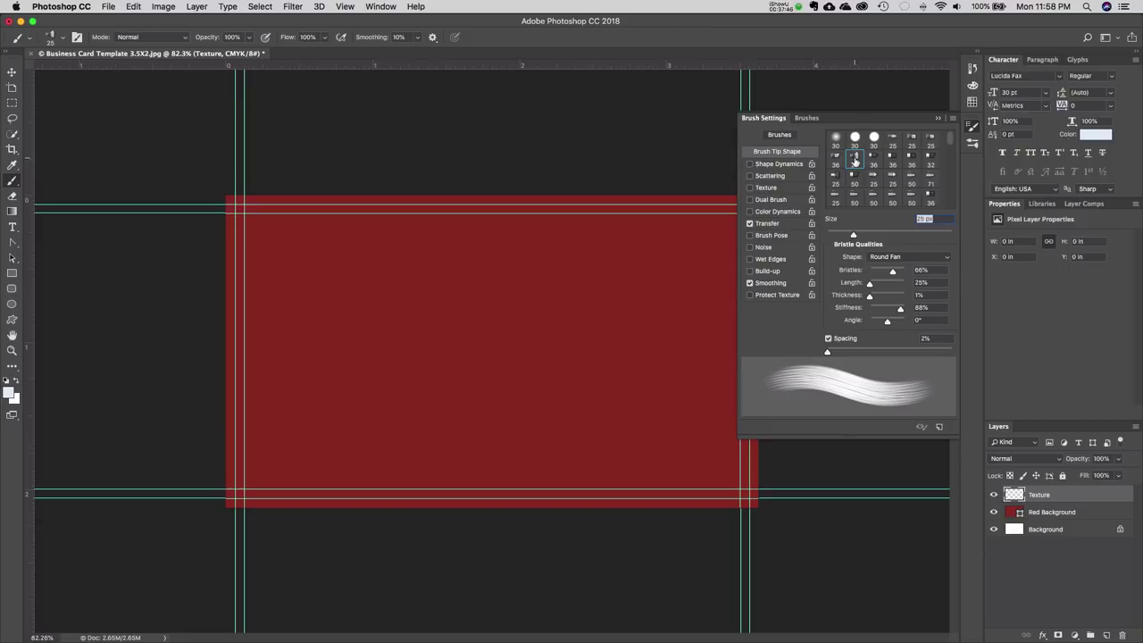
- Test Shape Dynamics, Texture and Smoothing, leaving Smoothing on and the others off
left_click(776, 164)
left_click(751, 165)
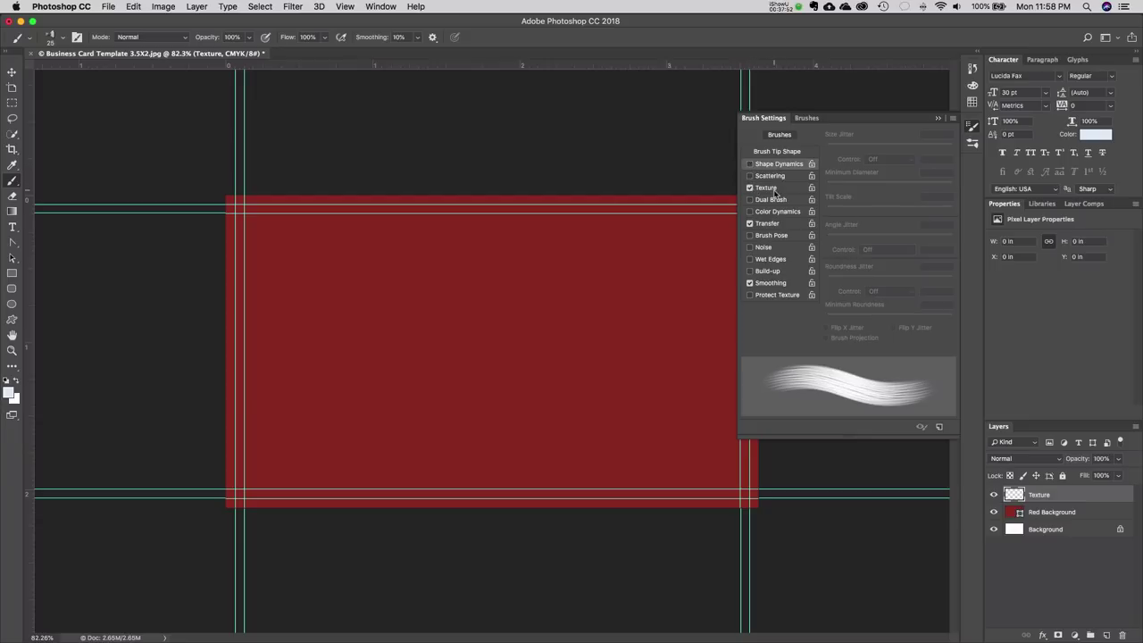
left_click(773, 188)
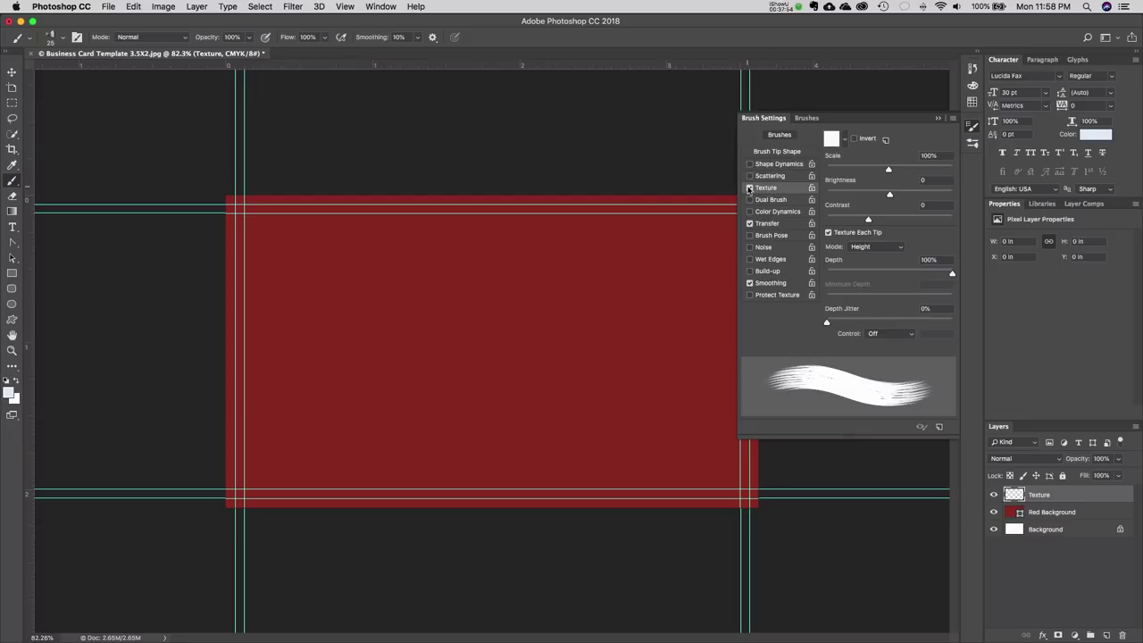
left_click(750, 189)
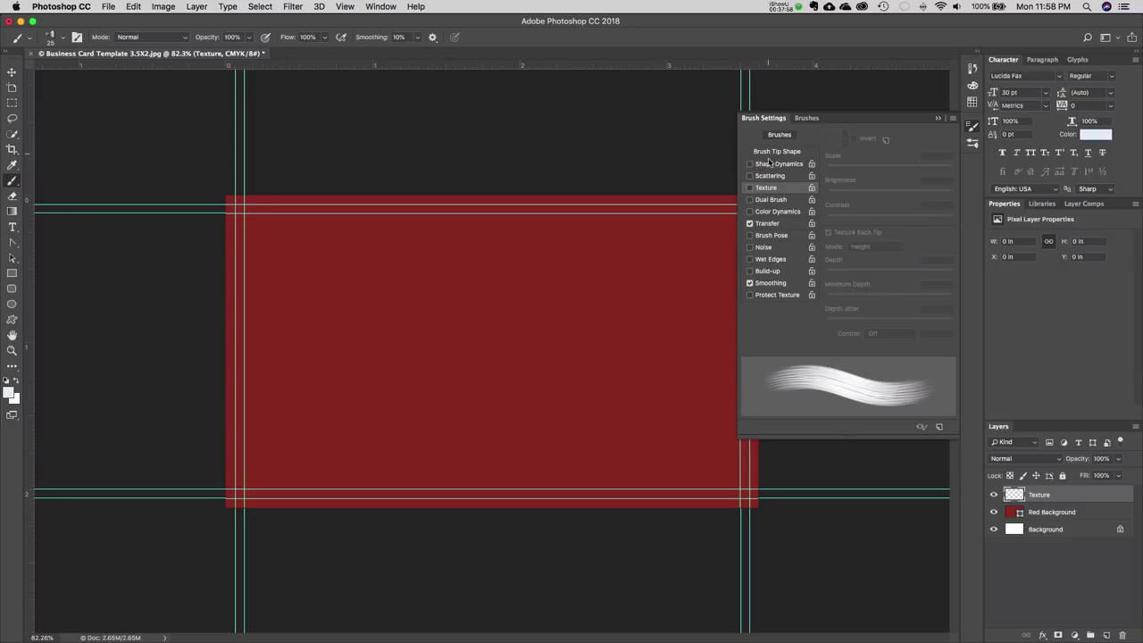
left_click(770, 285)
left_click(750, 283)
- Select the Flat Fan High Bristle Count preset and set its size to 72 px
left_click(780, 135)
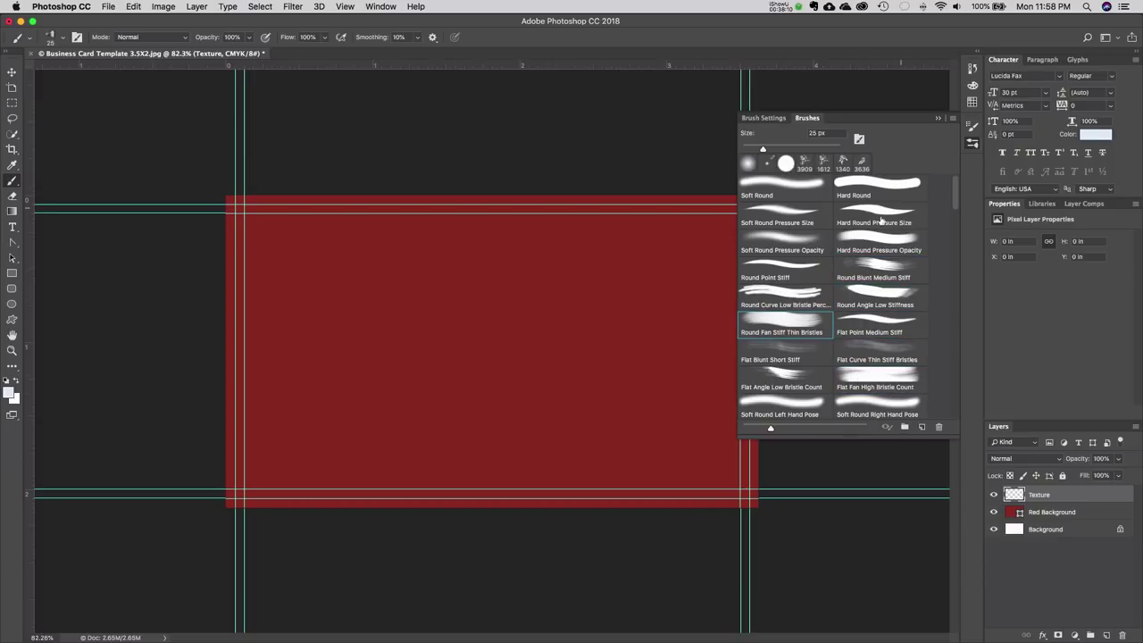
scroll(880, 353, "down", 1)
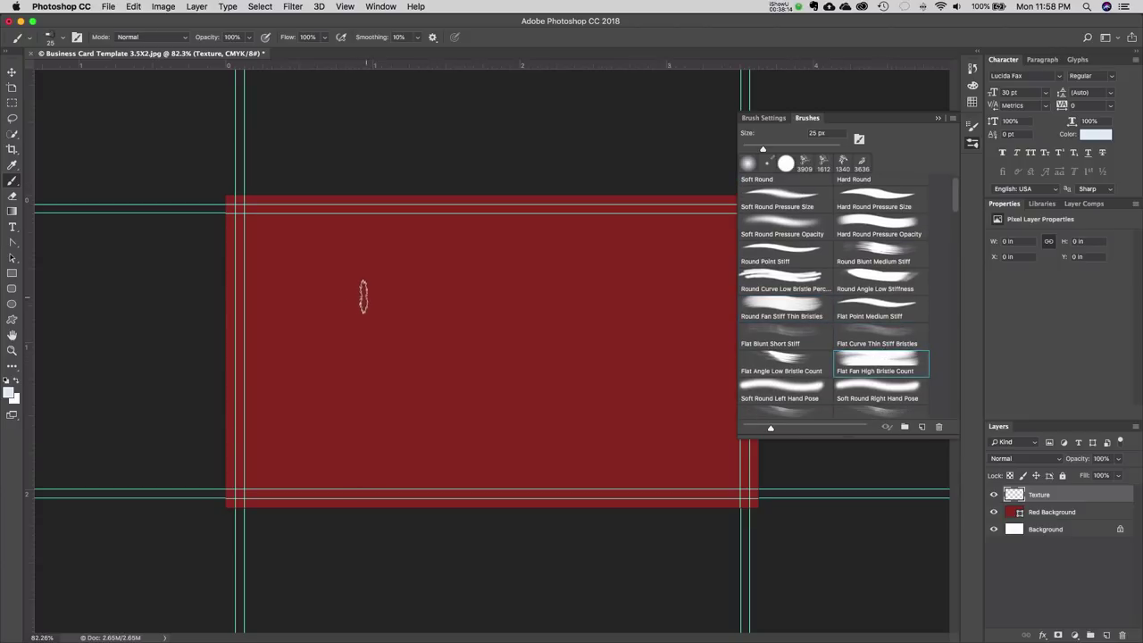
mouse_move(772, 150)
left_mouse_down()
mouse_move(823, 150)
mouse_move(805, 155)
left_mouse_up()
left_click(10, 392)
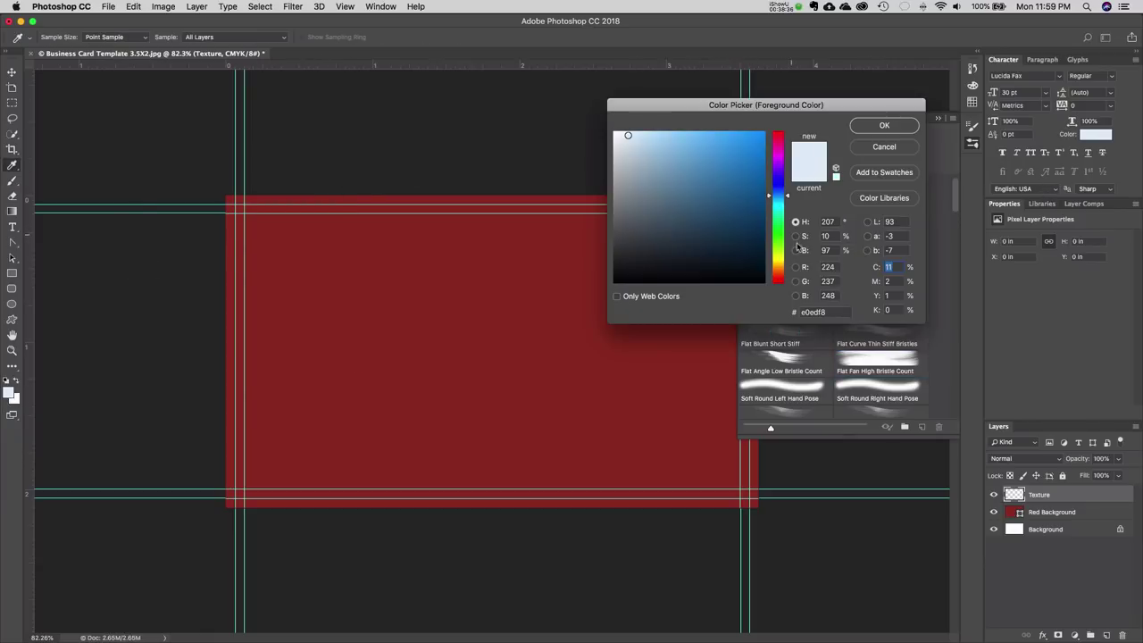
- Set the foreground to black and paint bristle strokes across the card's top and right side
mouse_move(696, 268)
left_mouse_down()
mouse_move(622, 245)
mouse_move(738, 266)
mouse_move(732, 250)
mouse_move(632, 278)
left_mouse_up()
key("Return")
left_click_drag(137, 326, 438, 223)
left_click_drag(543, 264, 738, 207)
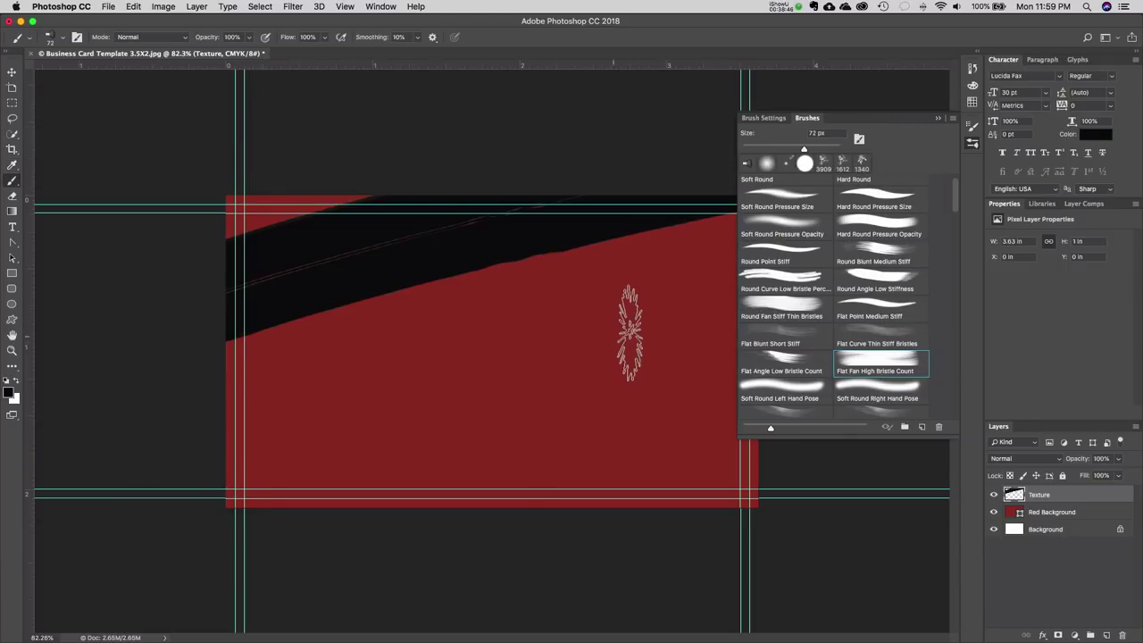
left_click_drag(702, 250, 574, 613)
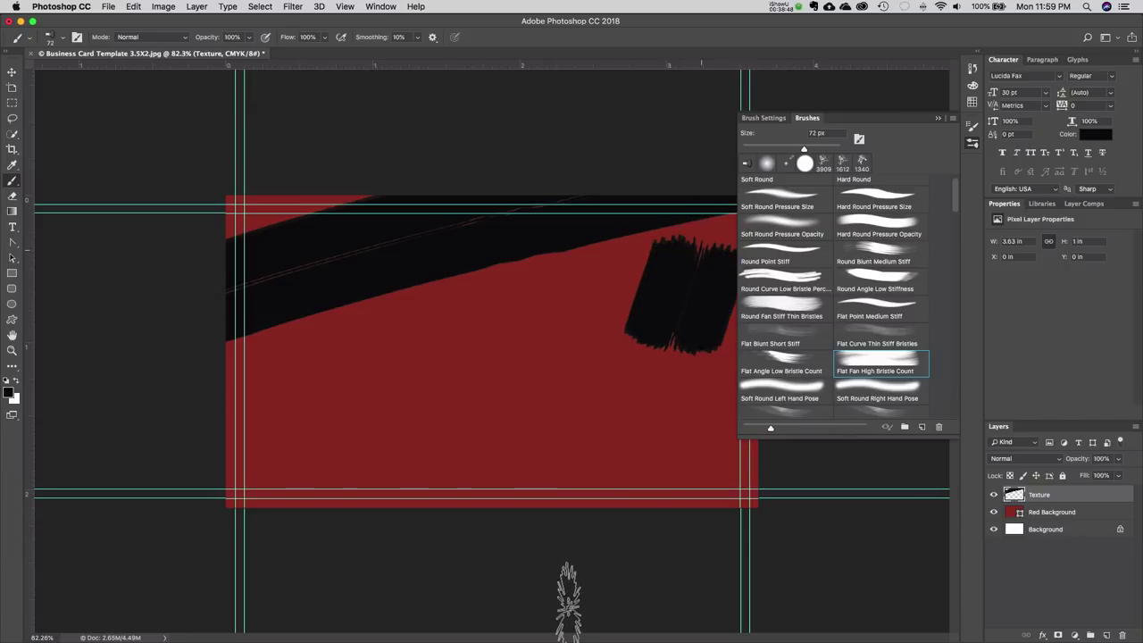
- Add diagonal black strokes over the middle, then undo the left-stripe stroke
left_click_drag(340, 258, 617, 604)
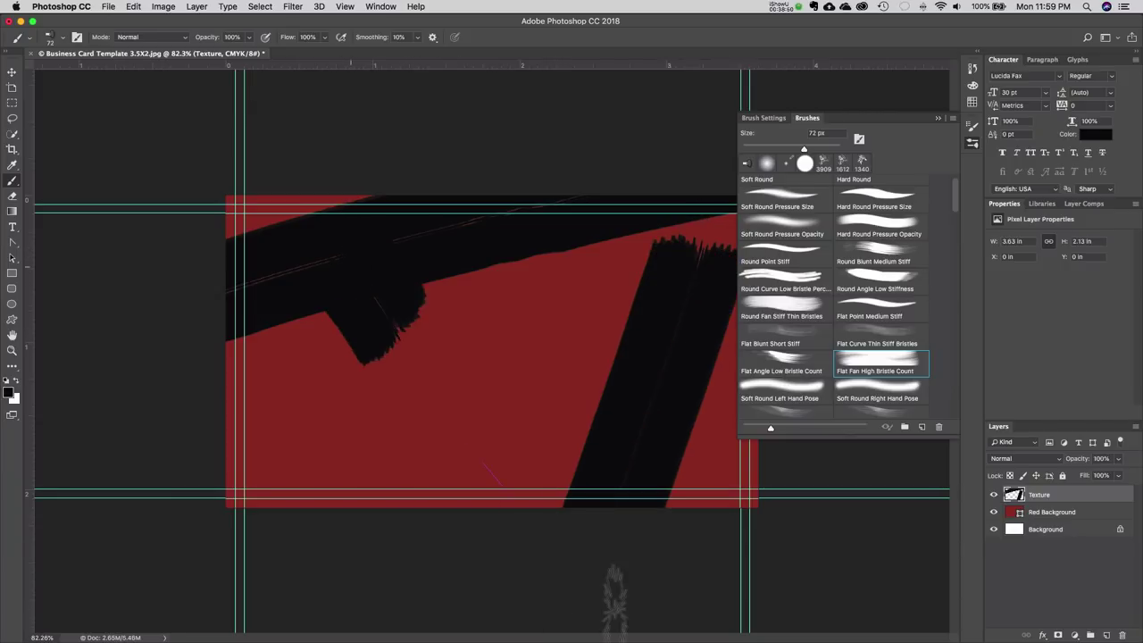
mouse_move(217, 429)
left_mouse_down()
mouse_move(502, 511)
mouse_move(684, 587)
left_mouse_up()
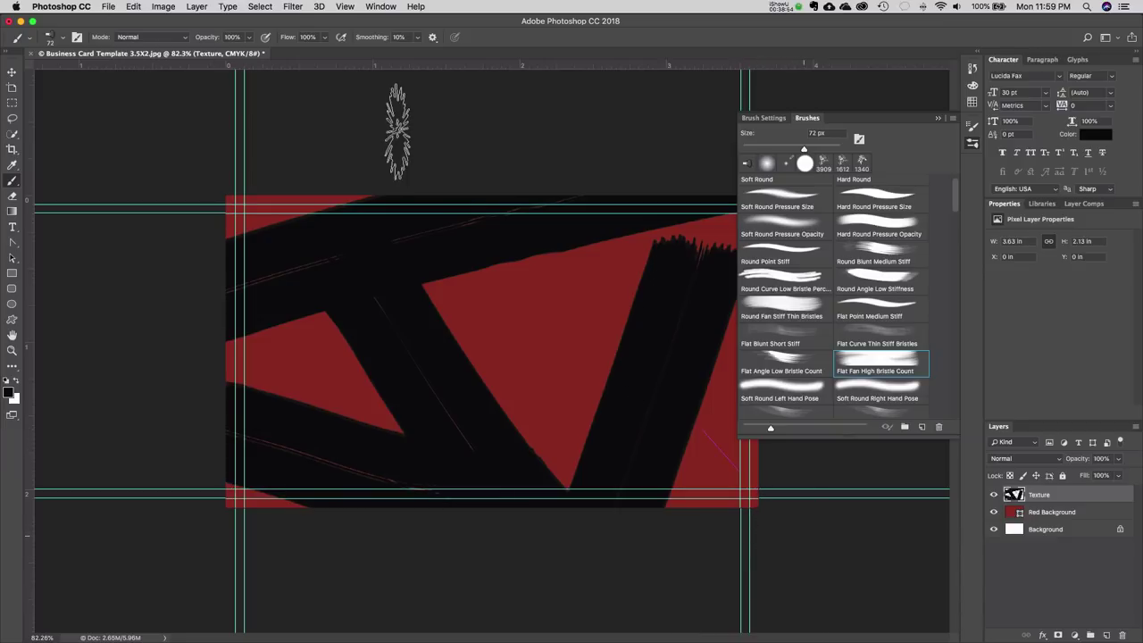
left_click_drag(398, 134, 715, 513)
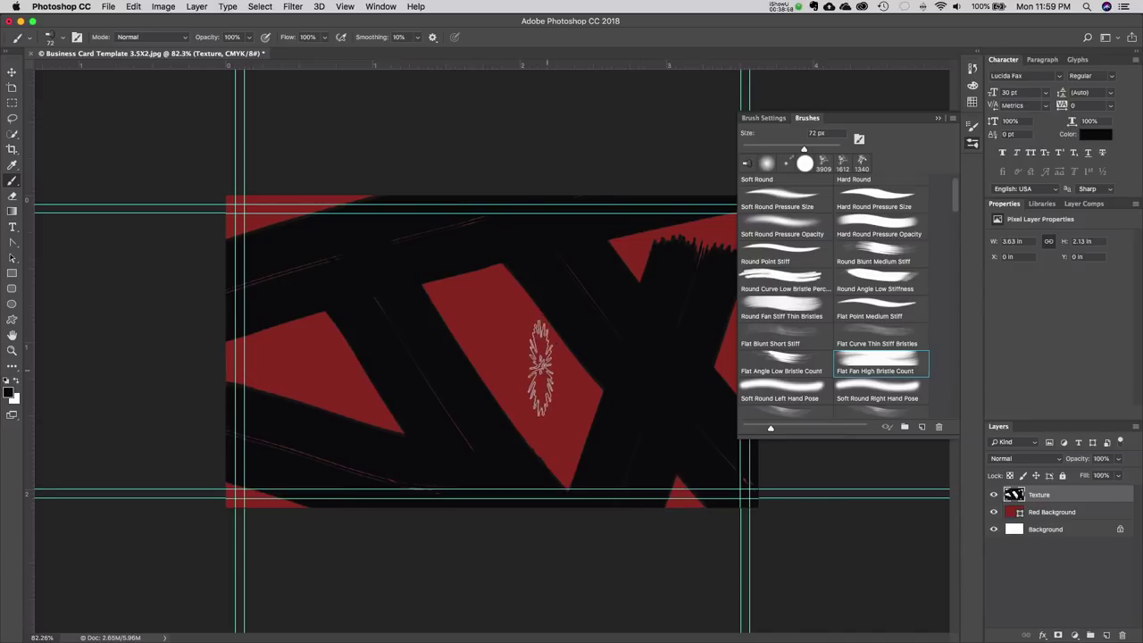
left_click_drag(482, 339, 569, 364)
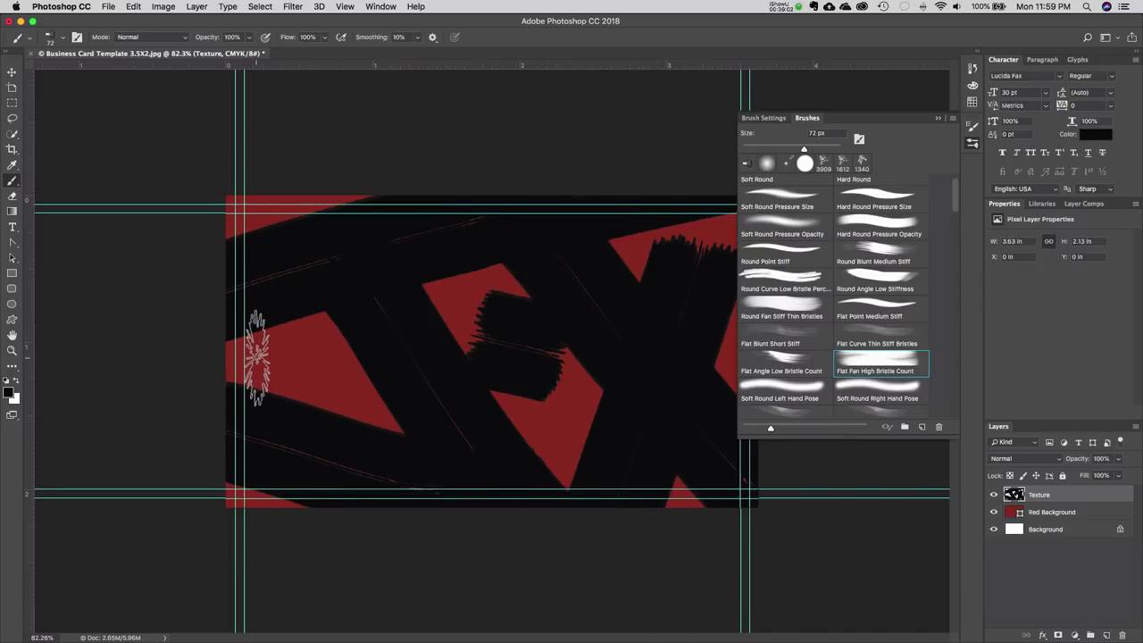
left_click_drag(256, 368, 330, 376)
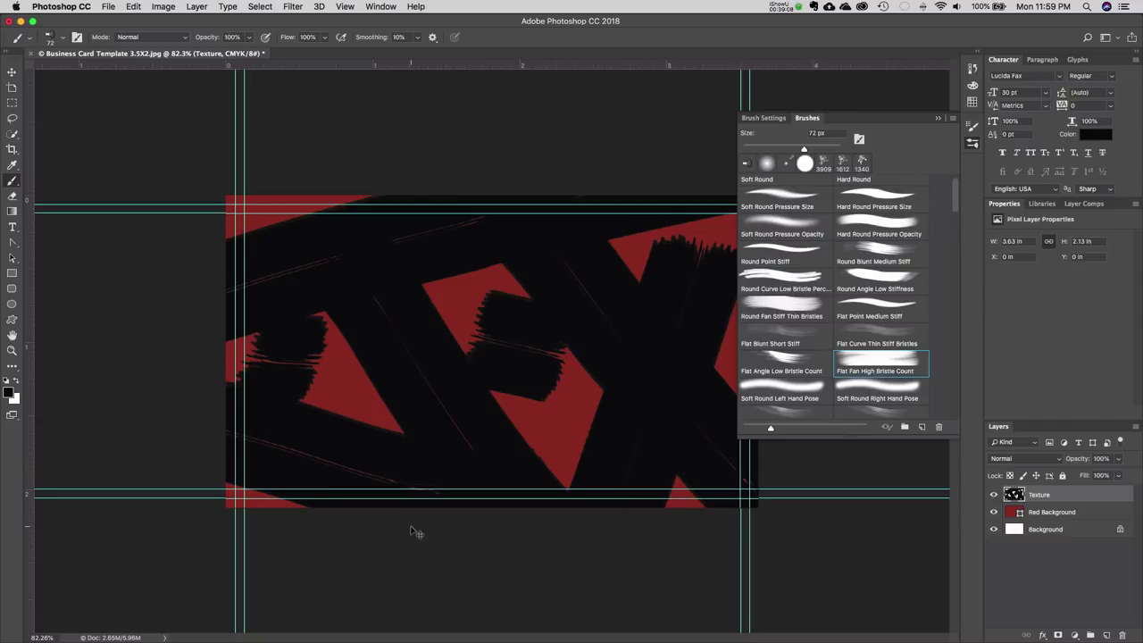
key("super+z")
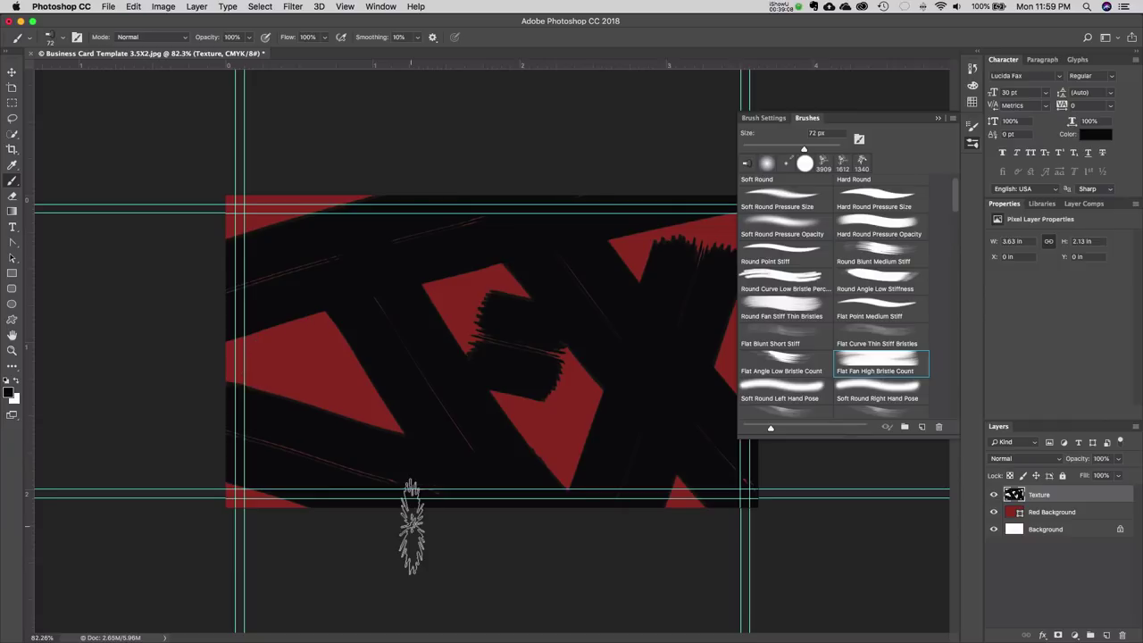
- Toggle the Texture layer's visibility to compare the strokes with the red background
left_click(995, 496)
left_click(995, 496)
left_click(996, 495)
left_click(995, 496)
left_click(995, 496)
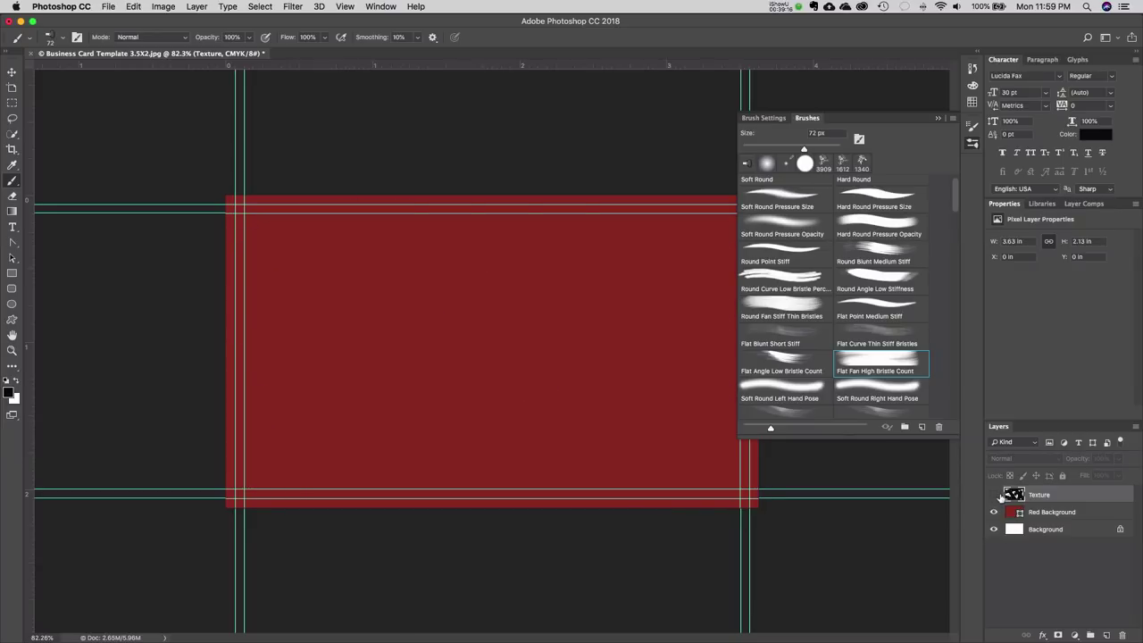
left_click(995, 496)
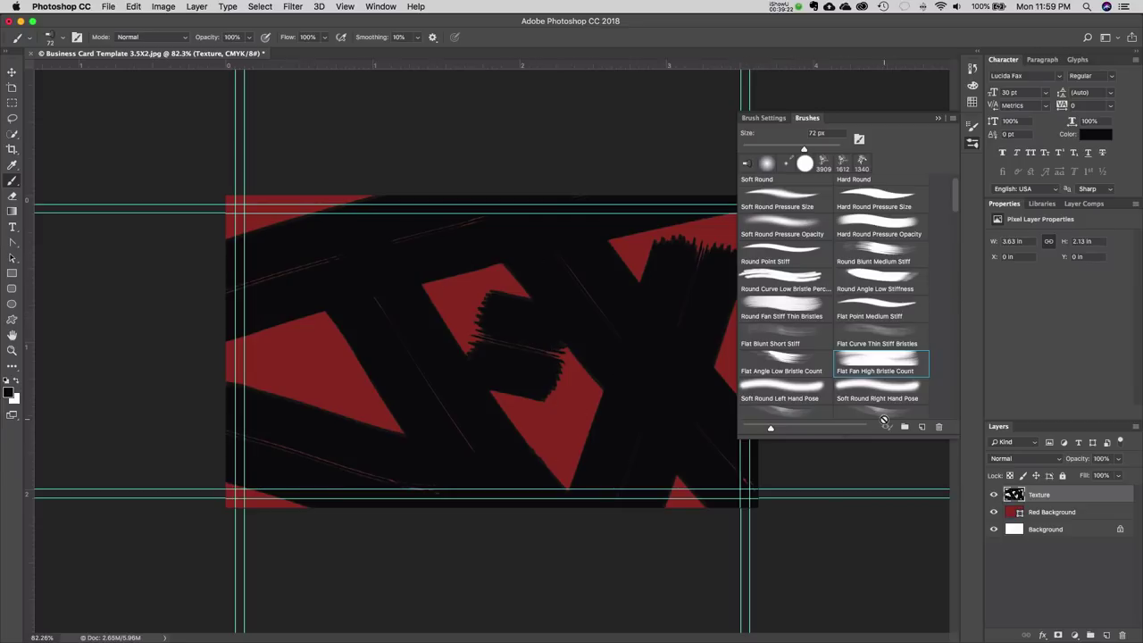
- Switch back and forth between the Brush Settings and Brushes panels
left_click_drag(957, 195, 950, 315)
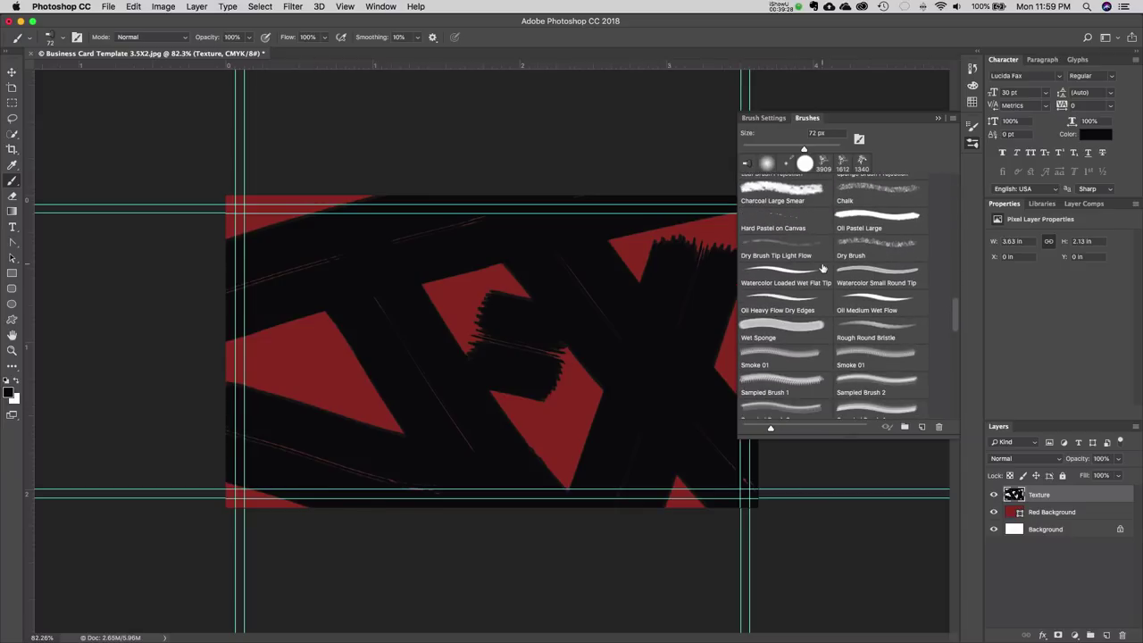
left_click_drag(955, 314, 956, 192)
left_click(777, 118)
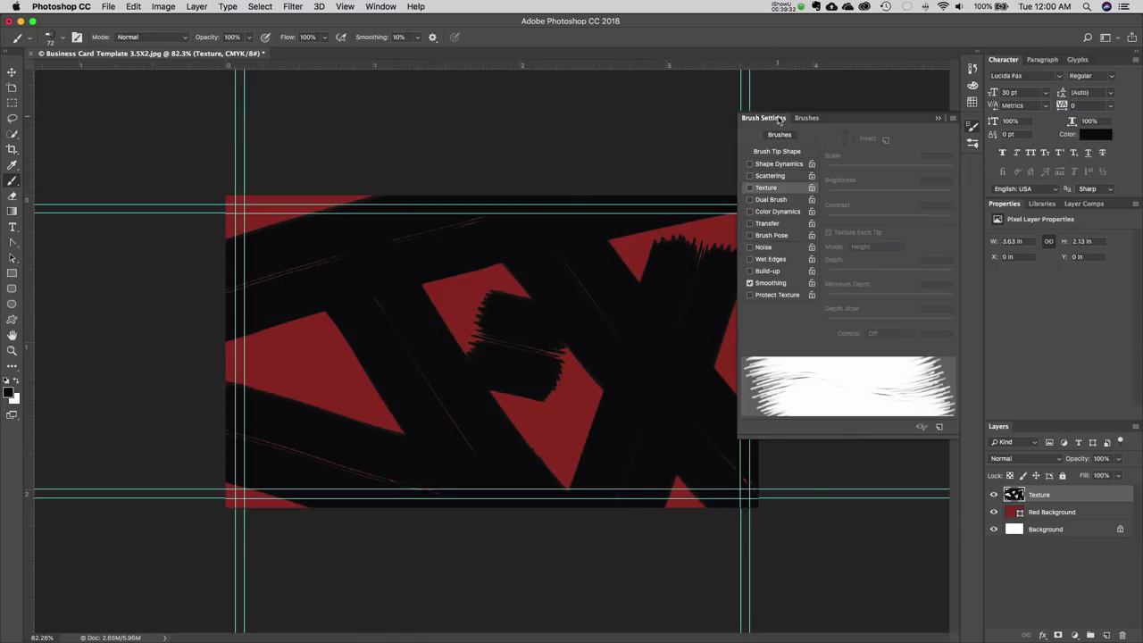
left_click(808, 119)
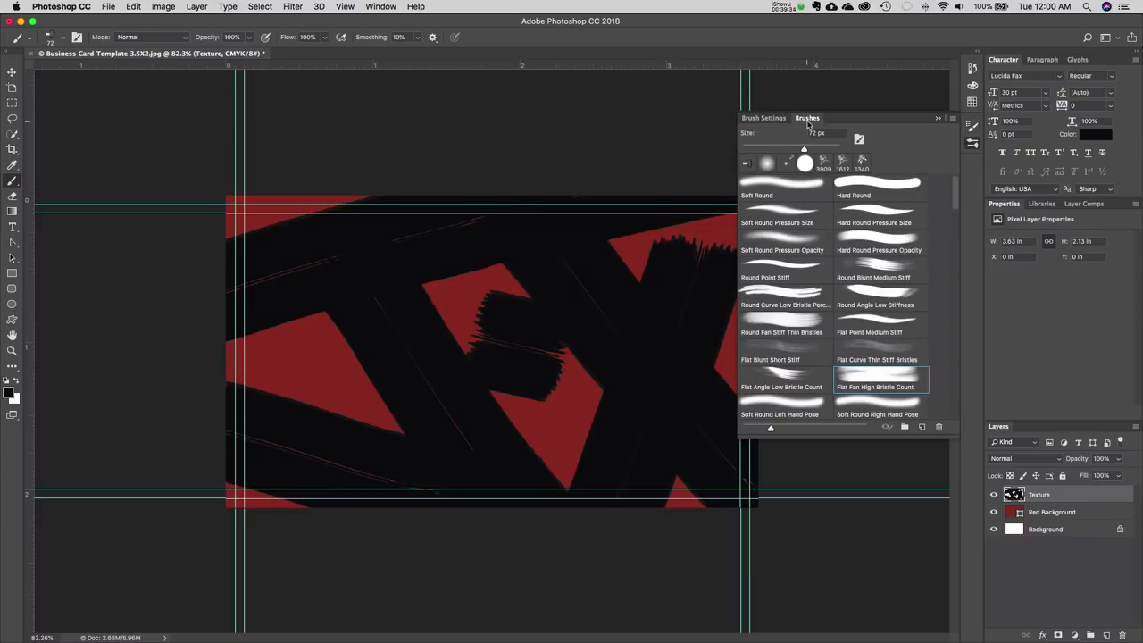
left_click(770, 117)
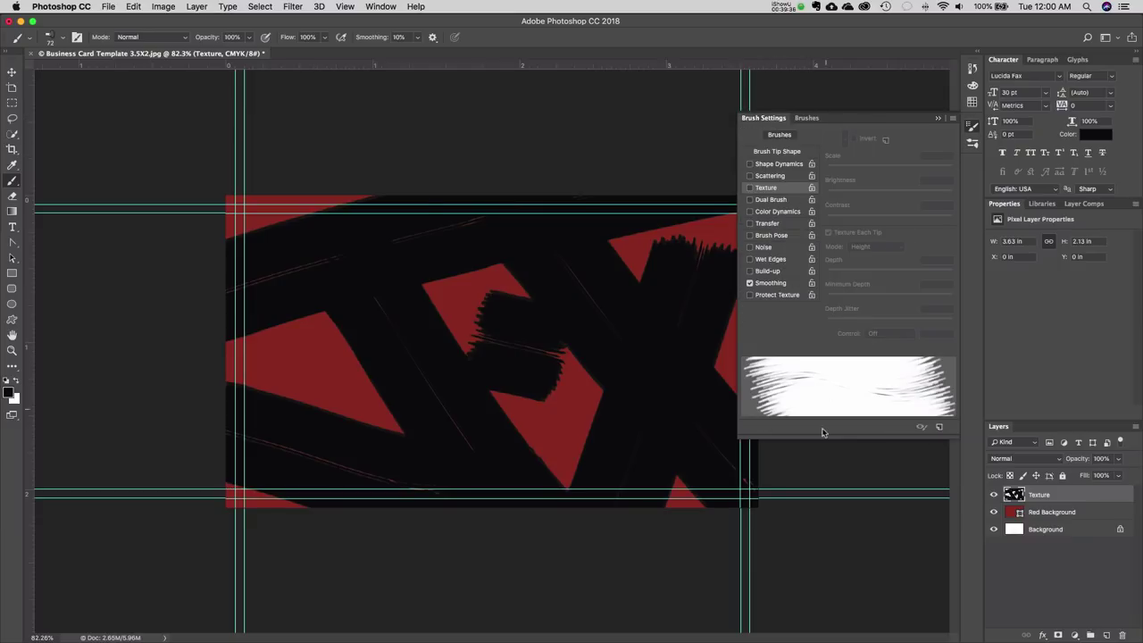
left_click(807, 118)
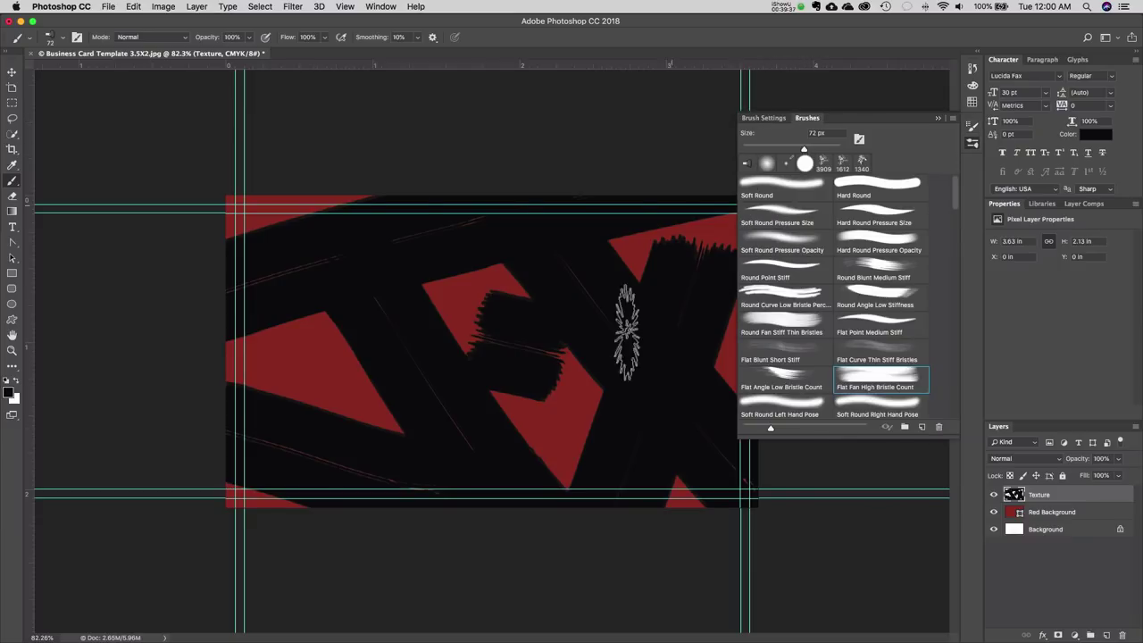
left_click(12, 72)
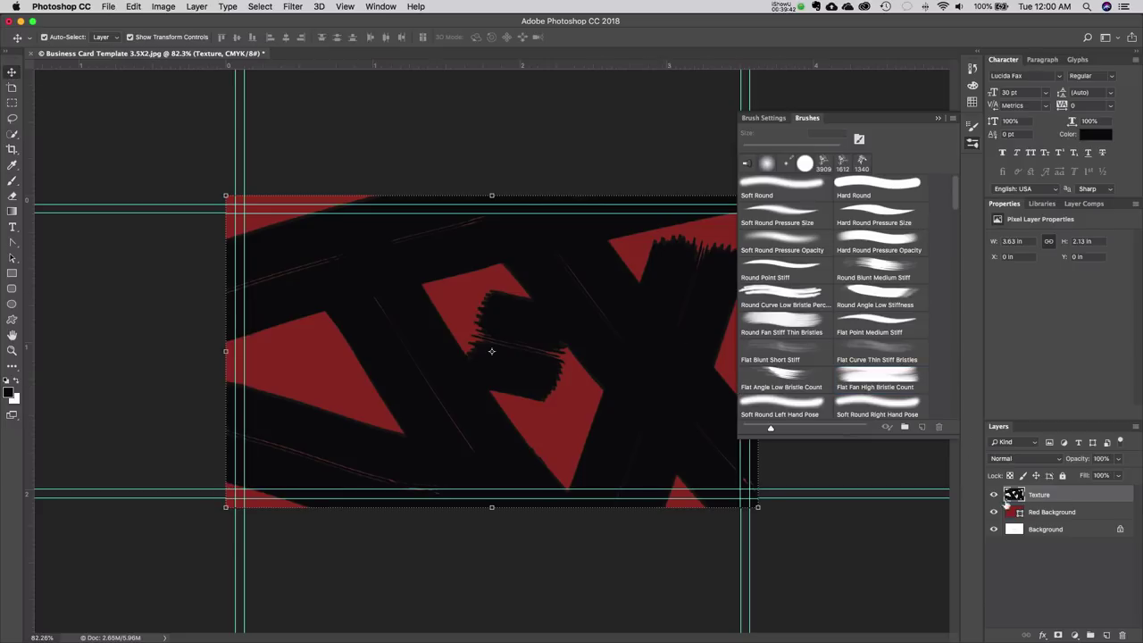
- Toggle the Texture and Red Background layers' visibility to compare them
left_click(994, 495)
left_click(994, 494)
left_click(995, 513)
left_click(995, 513)
left_click(1058, 465)
left_click(1053, 423)
left_click(1025, 463)
left_click(1022, 466)
- Try Dissolve, Darken, Color Burn, Darker Color, Lighten, Screen and Color Dodge on Texture
left_click(1017, 465)
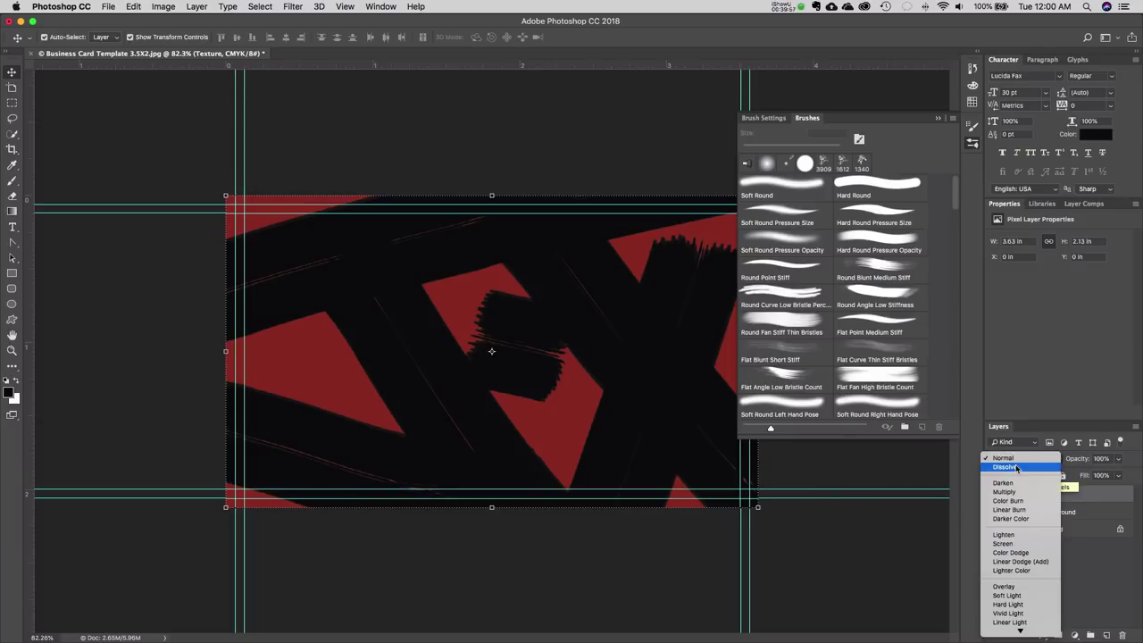
left_click(1017, 467)
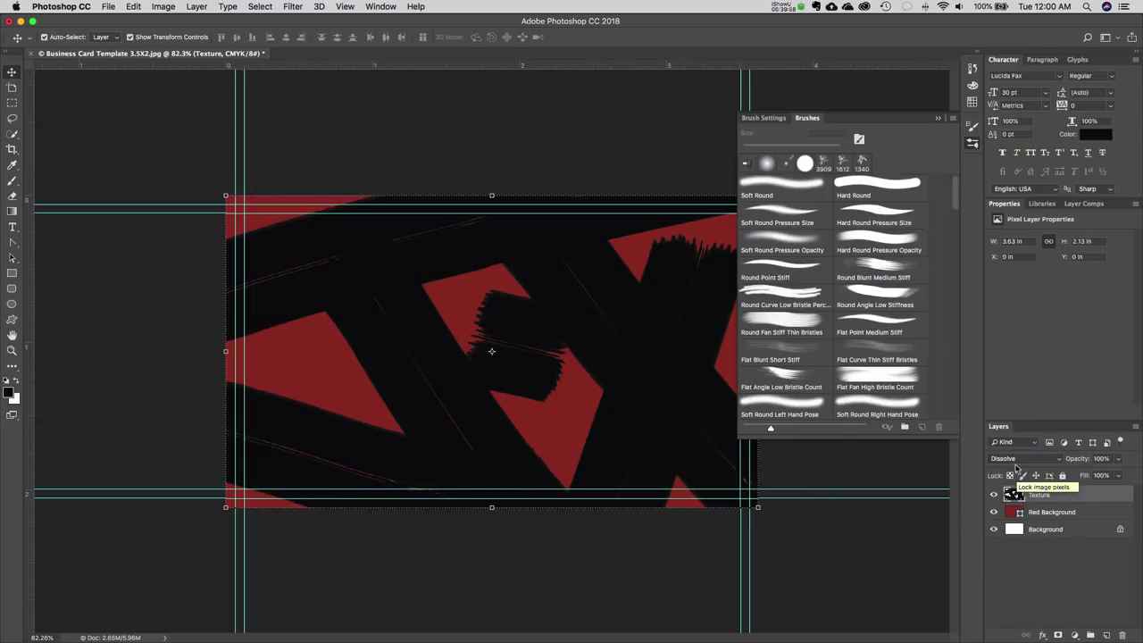
left_click(1023, 459)
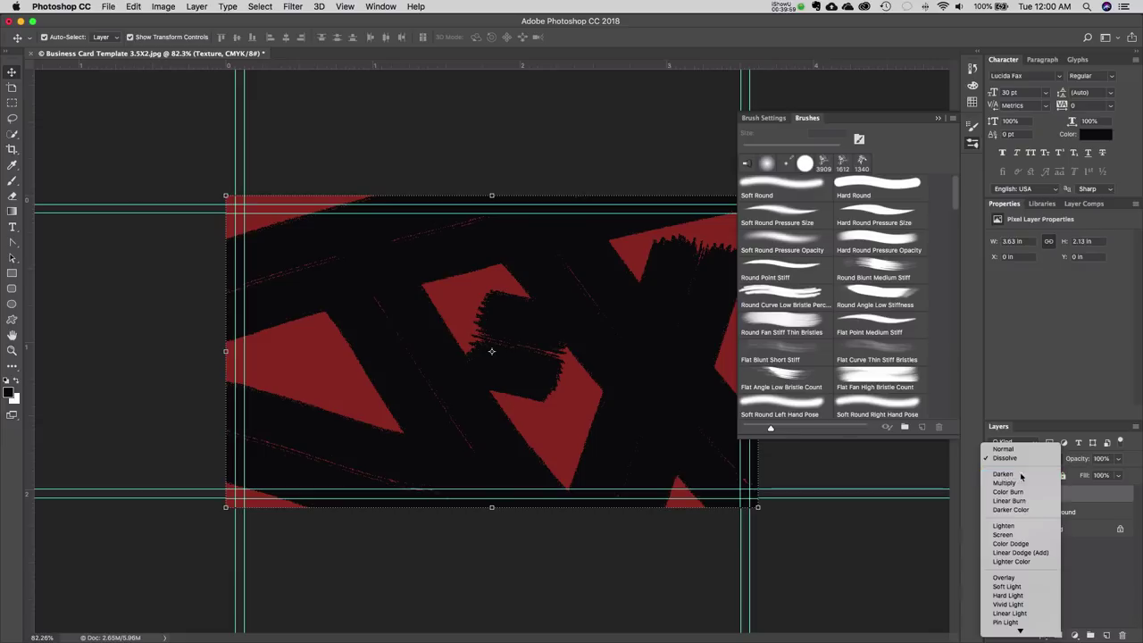
left_click(1021, 475)
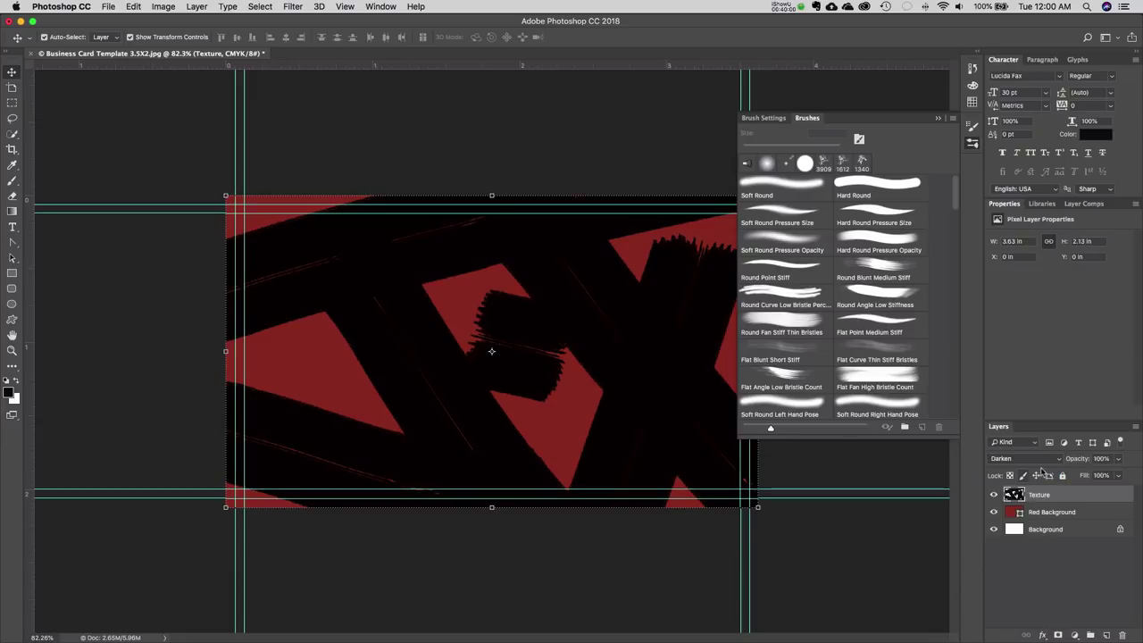
left_click(1021, 458)
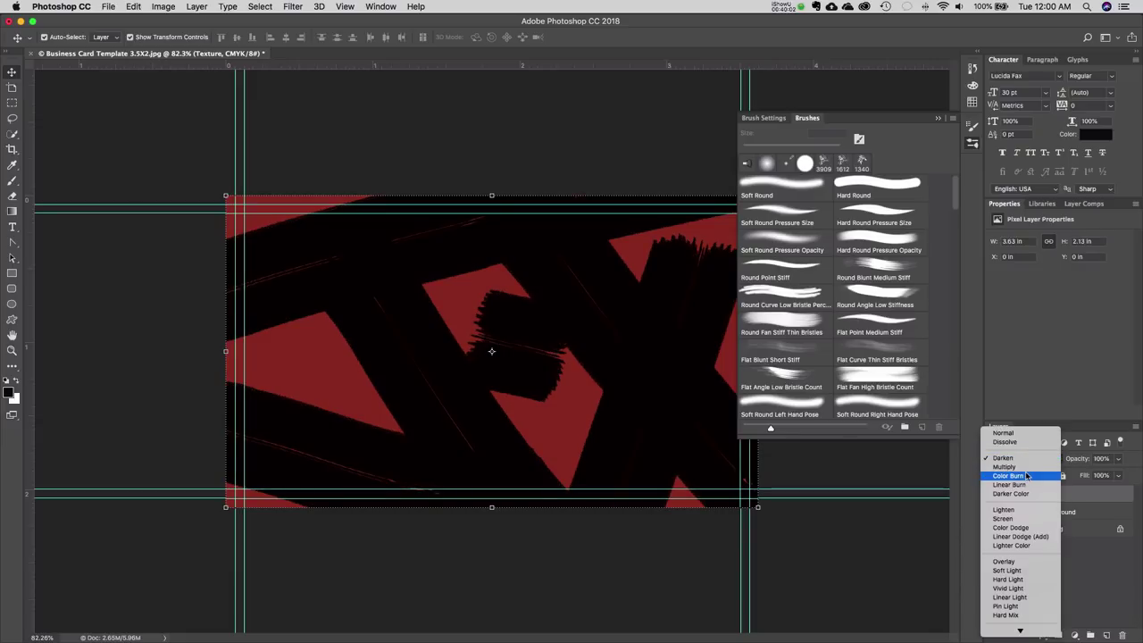
left_click(1027, 474)
left_click(1033, 460)
left_click(1036, 476)
left_click(1030, 461)
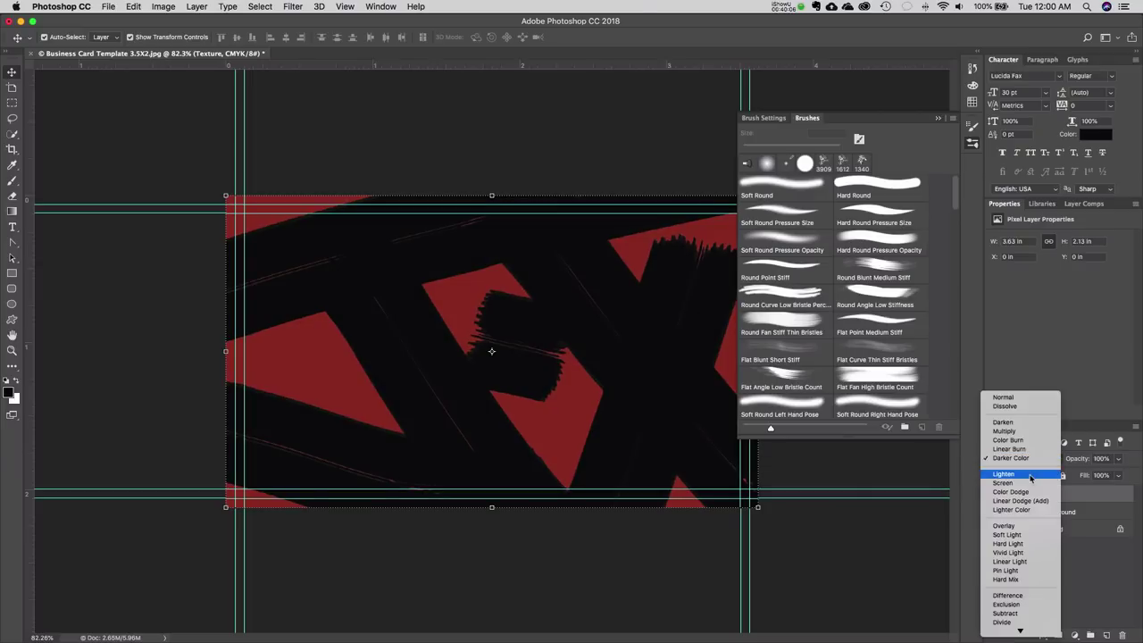
left_click(1030, 476)
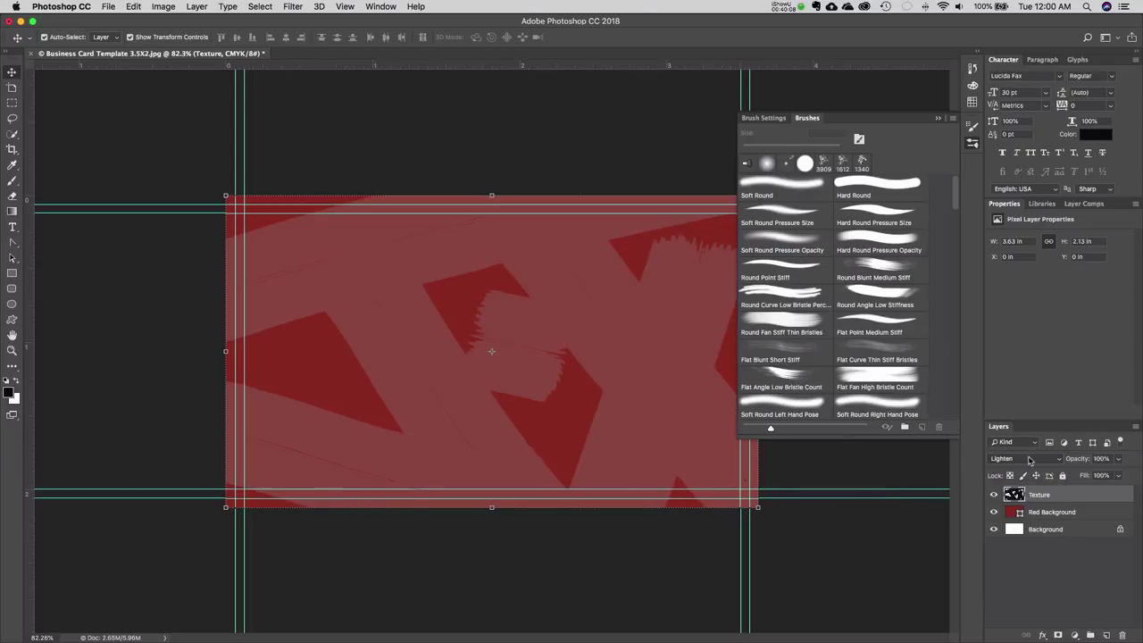
left_click(1029, 460)
left_click(1025, 468)
left_click(1029, 458)
left_click(1028, 469)
left_click(1030, 460)
key("Escape")
- Compare Linear Dodge (Add), then return the Texture layer to Color Dodge
left_click(1021, 459)
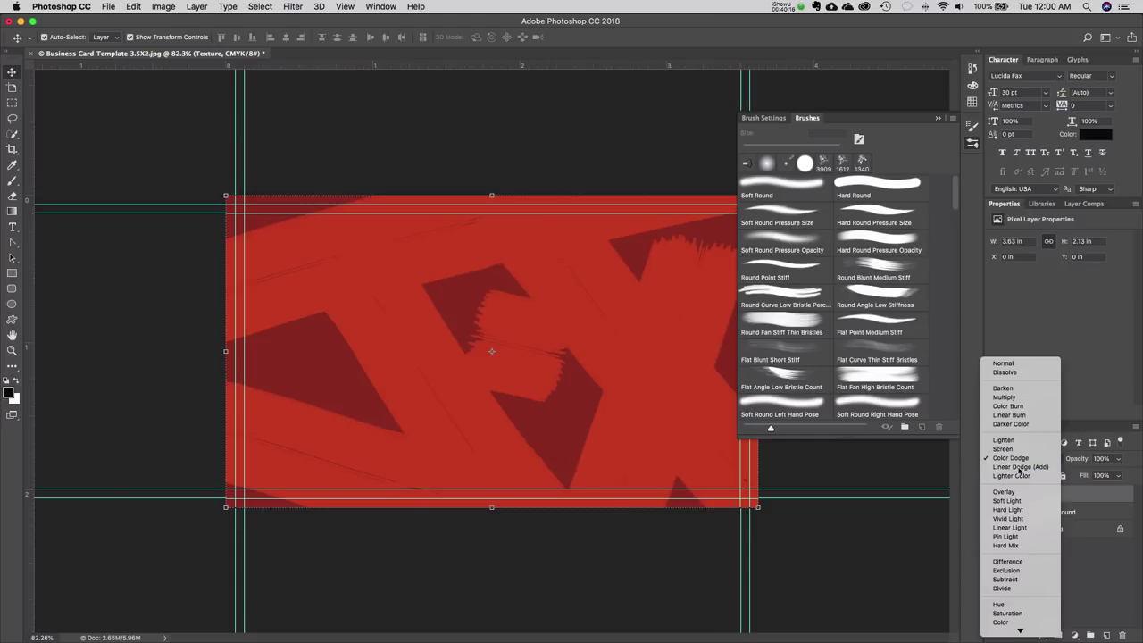
left_click(1020, 467)
left_click(1017, 460)
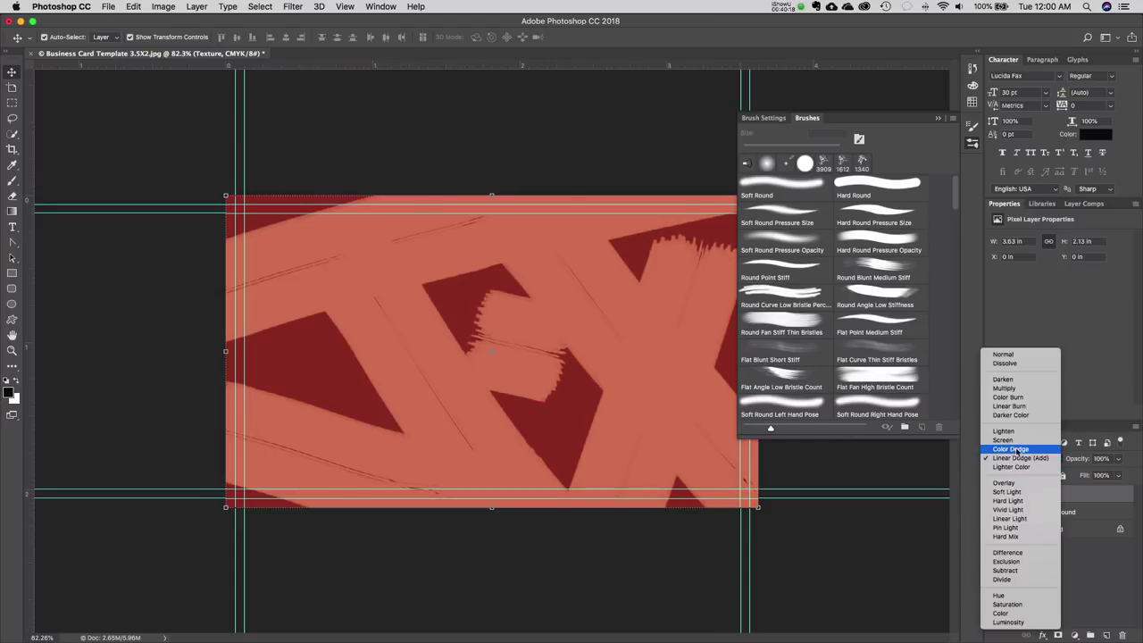
left_click(1018, 451)
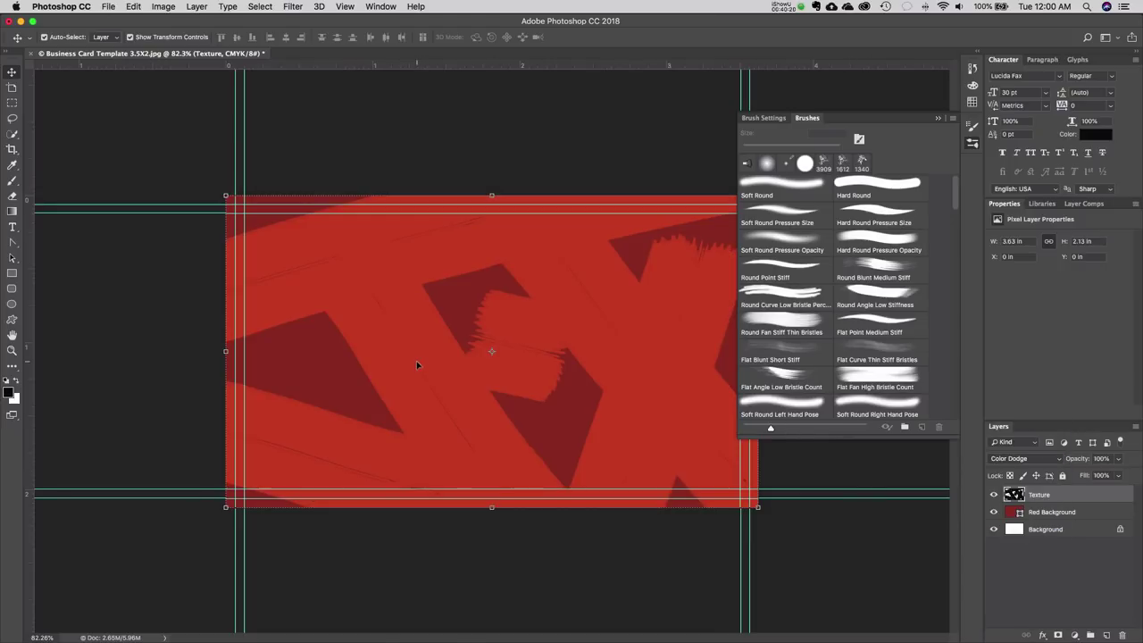
- Set the Texture layer's opacity to about 83%
left_click(1118, 458)
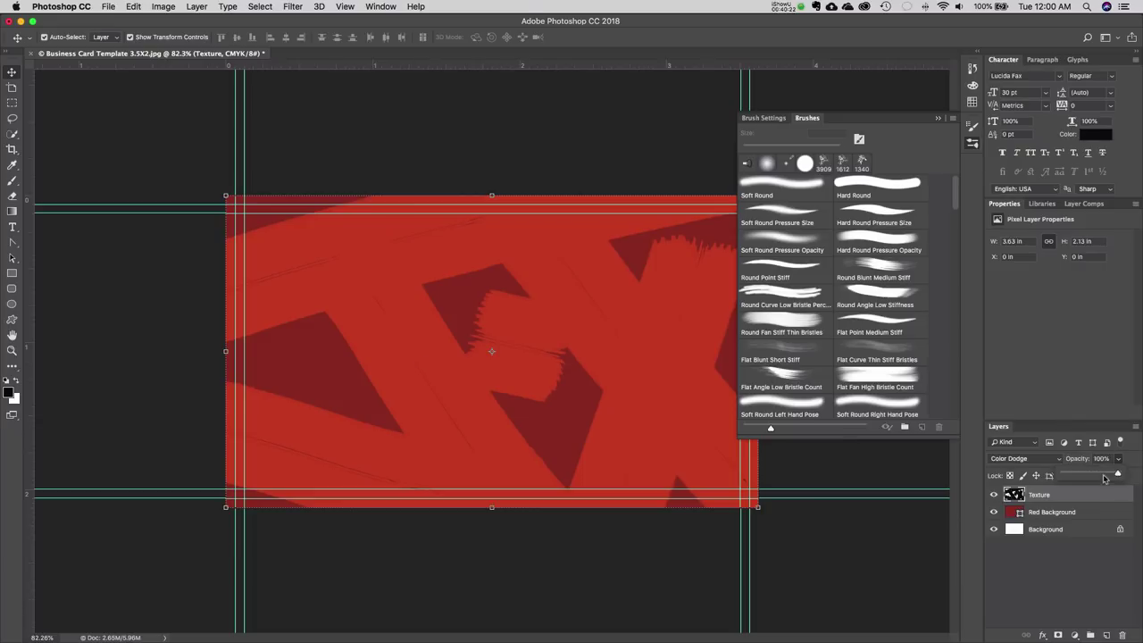
mouse_move(1116, 476)
left_mouse_down()
mouse_move(1087, 476)
mouse_move(1103, 479)
left_mouse_up()
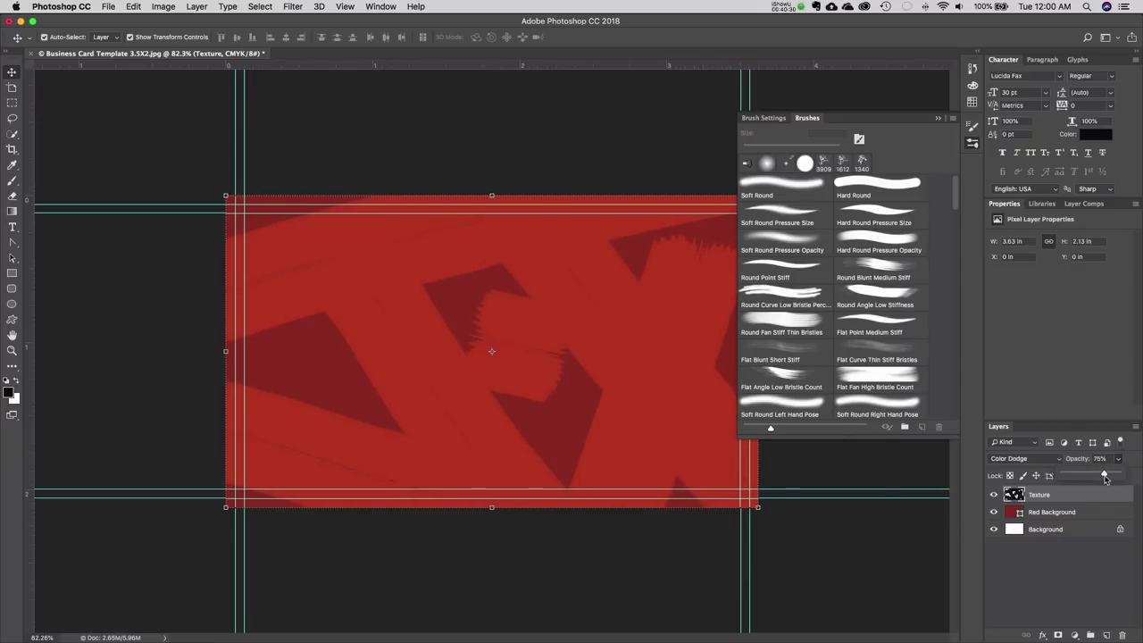
left_click_drag(1107, 479, 1112, 480)
left_click(1036, 458)
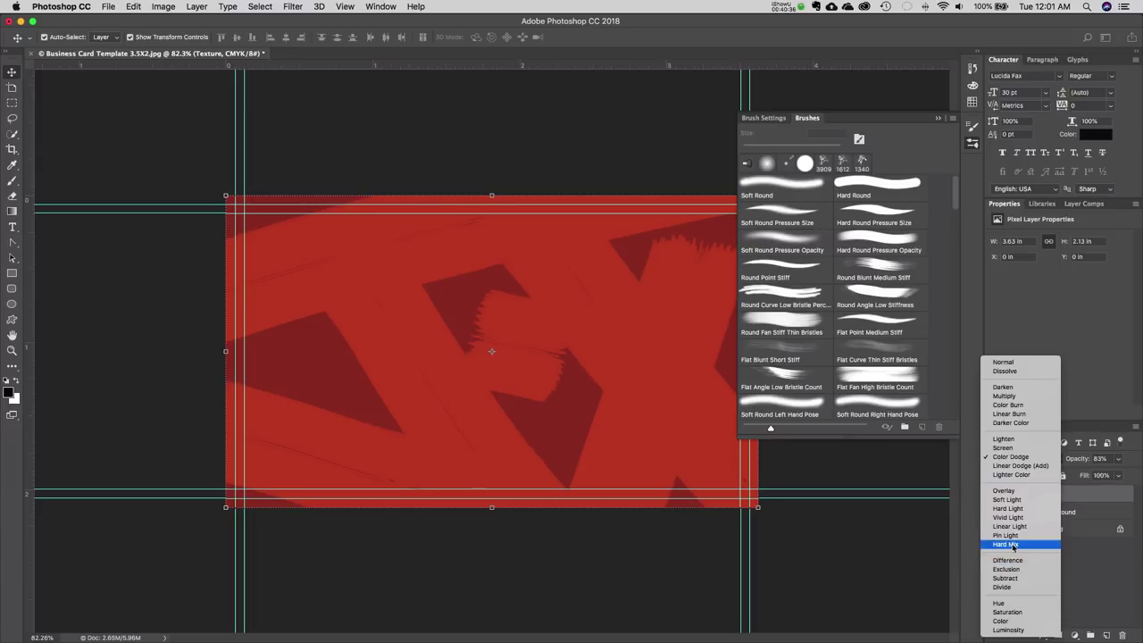
- Try Hard Mix, Exclusion, Difference, Divide and Color Dodge blending on the Texture layer
left_click(1018, 544)
left_click(1049, 463)
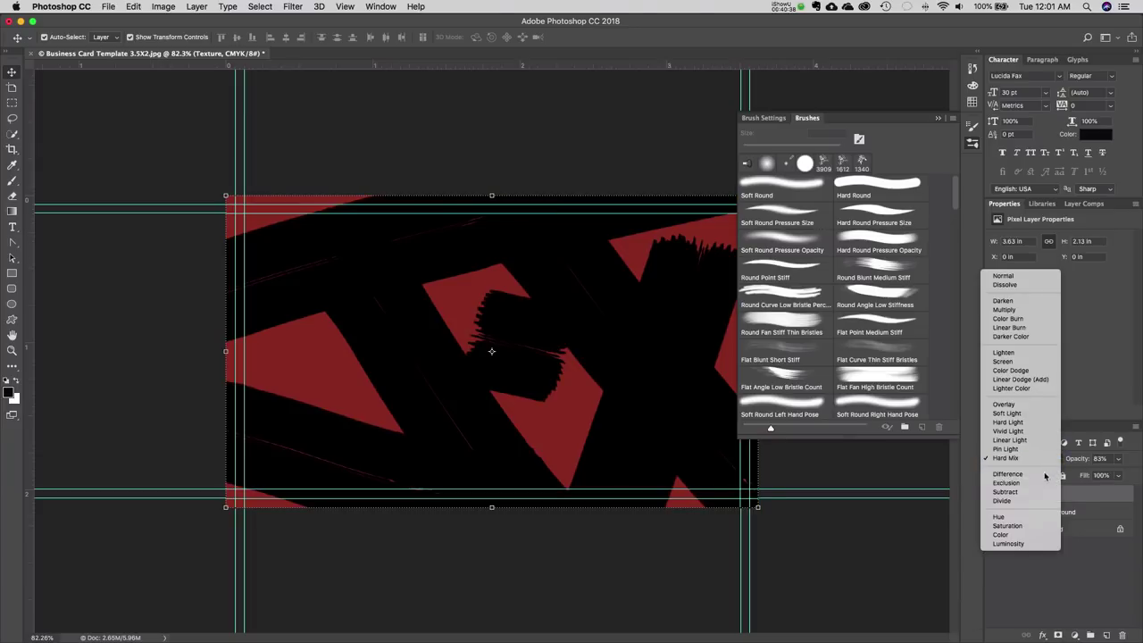
left_click(1045, 493)
left_click(1050, 461)
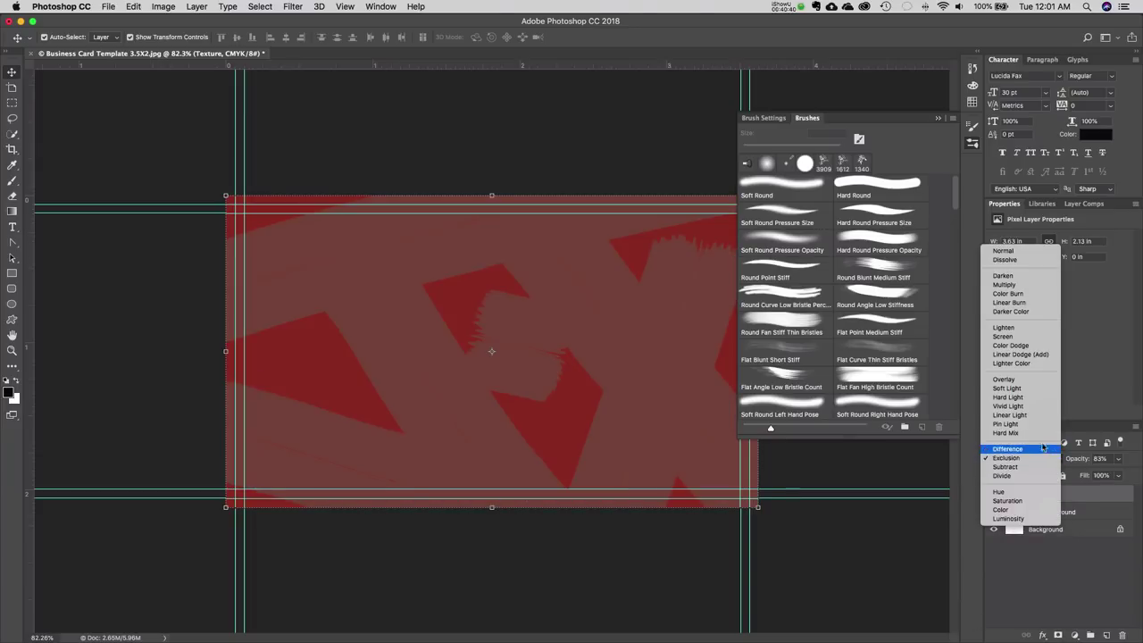
left_click(1032, 448)
left_click(1030, 464)
left_click(1027, 485)
left_click(1025, 461)
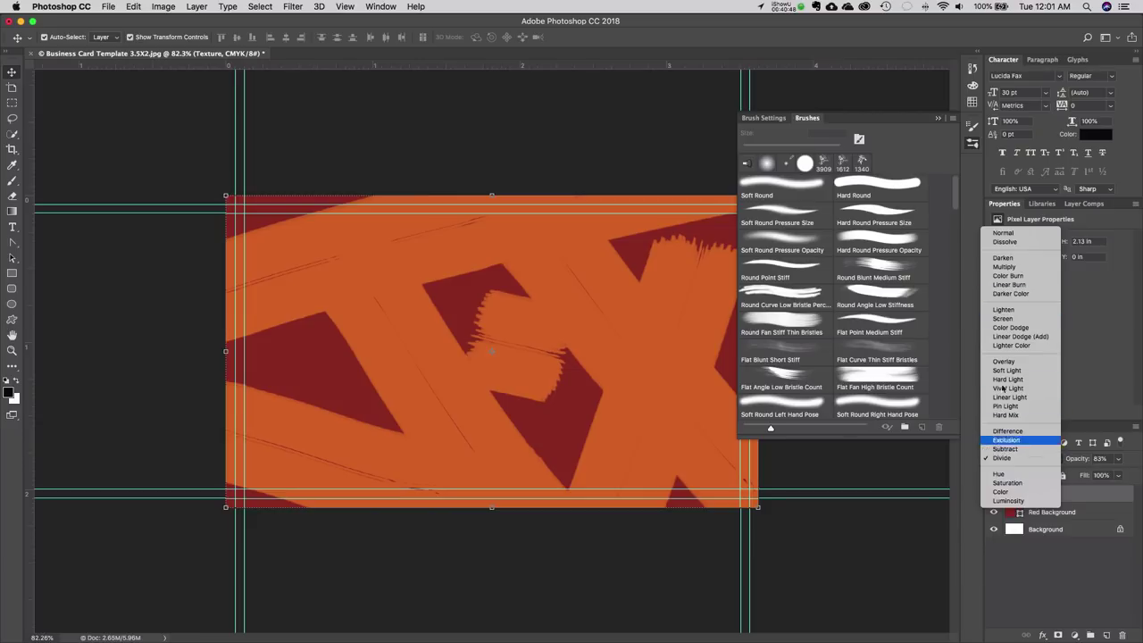
left_click(1007, 327)
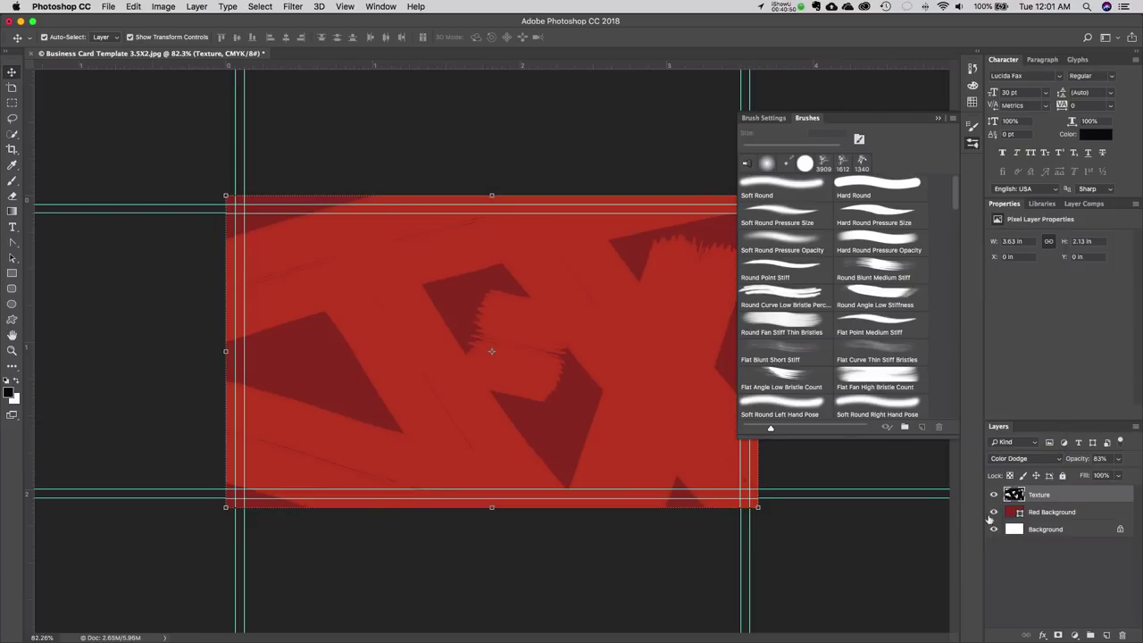
- Set the Texture layer to Divide blending at 45% opacity
left_click(1021, 458)
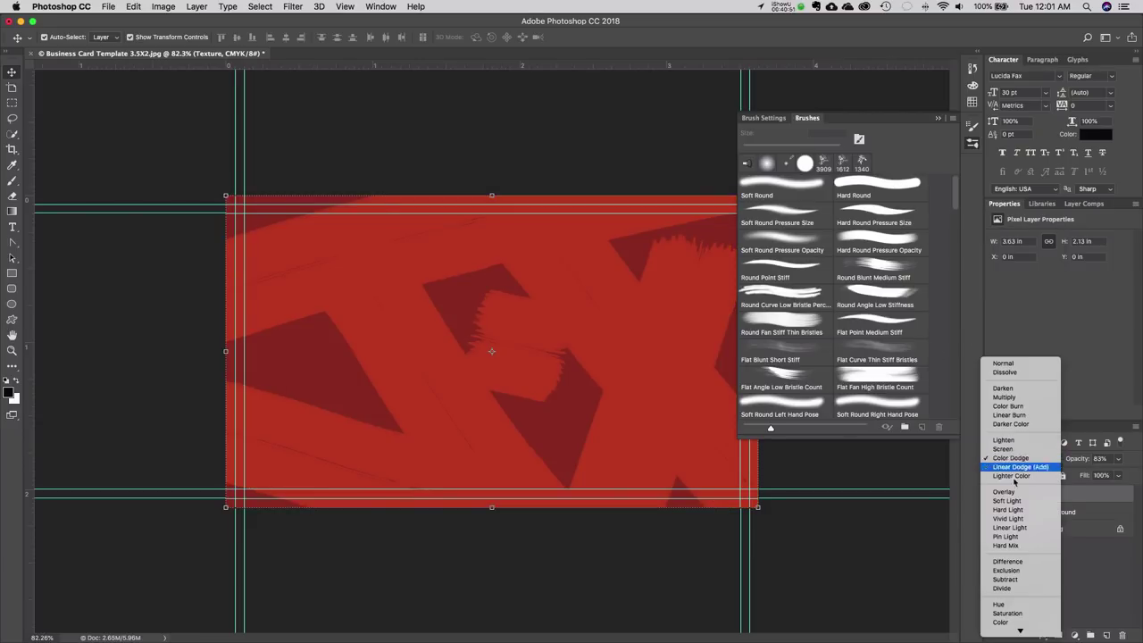
left_click(1005, 588)
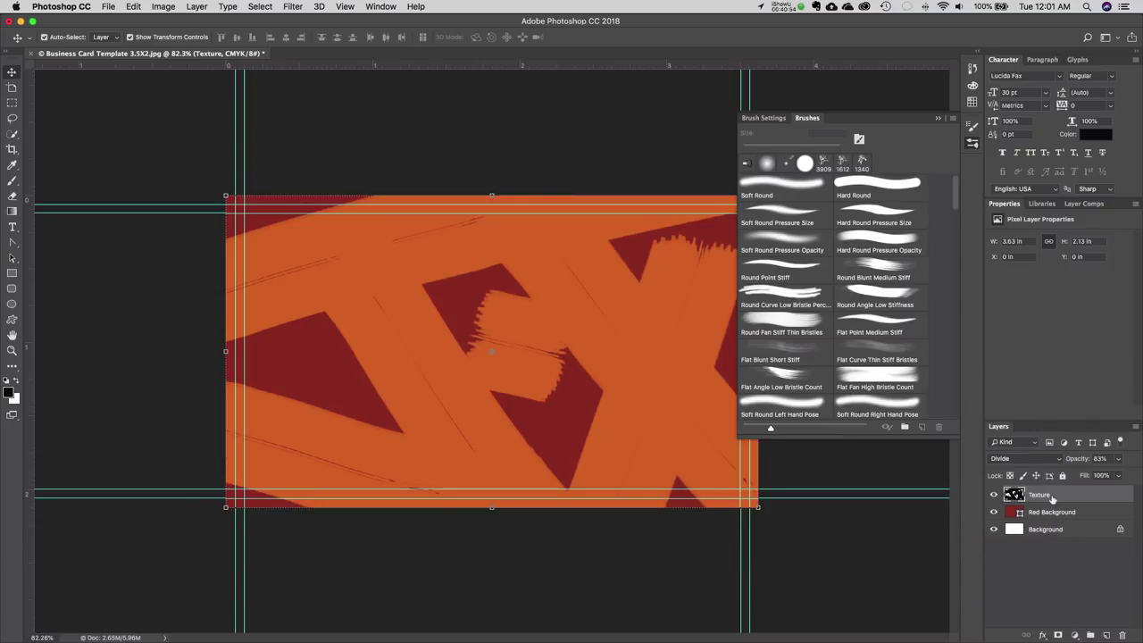
left_click(1121, 459)
left_click_drag(1114, 475, 1097, 477)
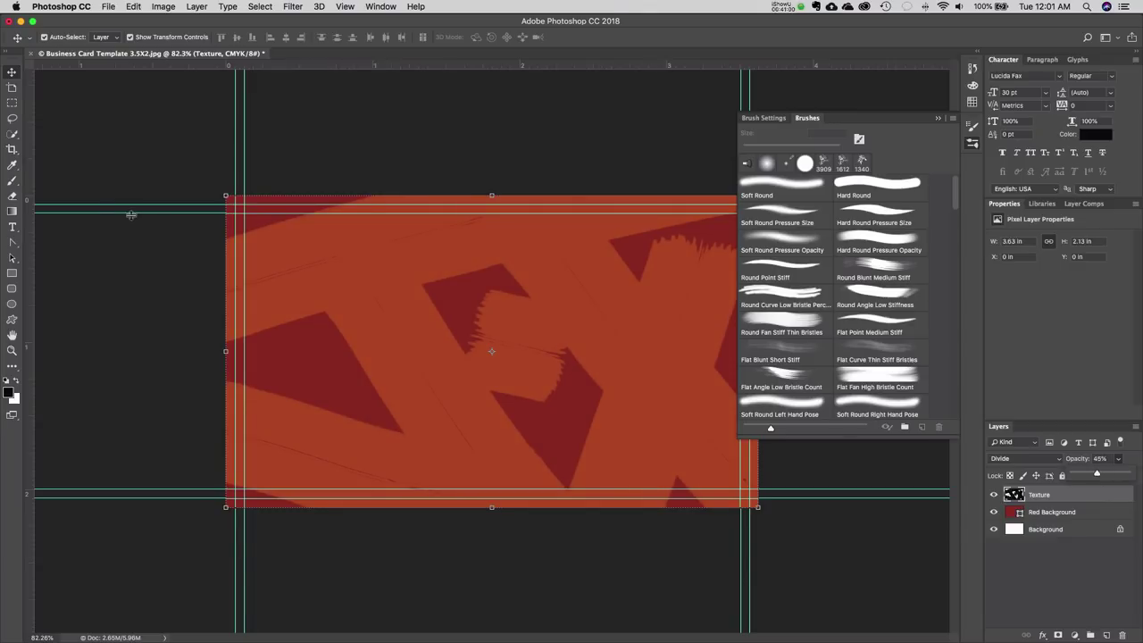
left_click(16, 70)
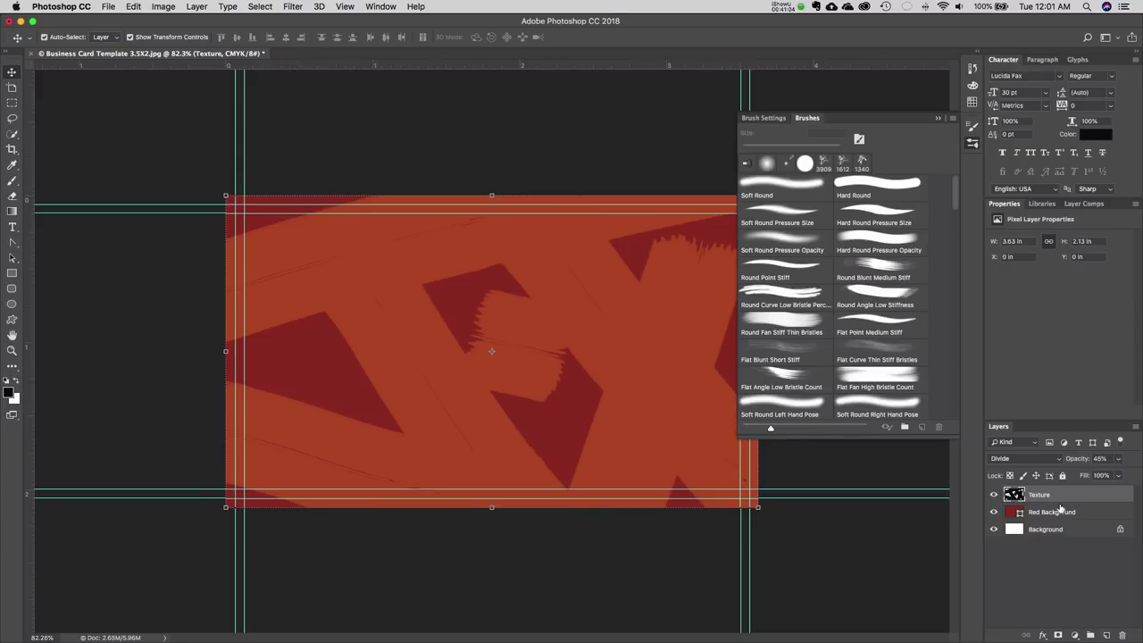
left_click(1044, 636)
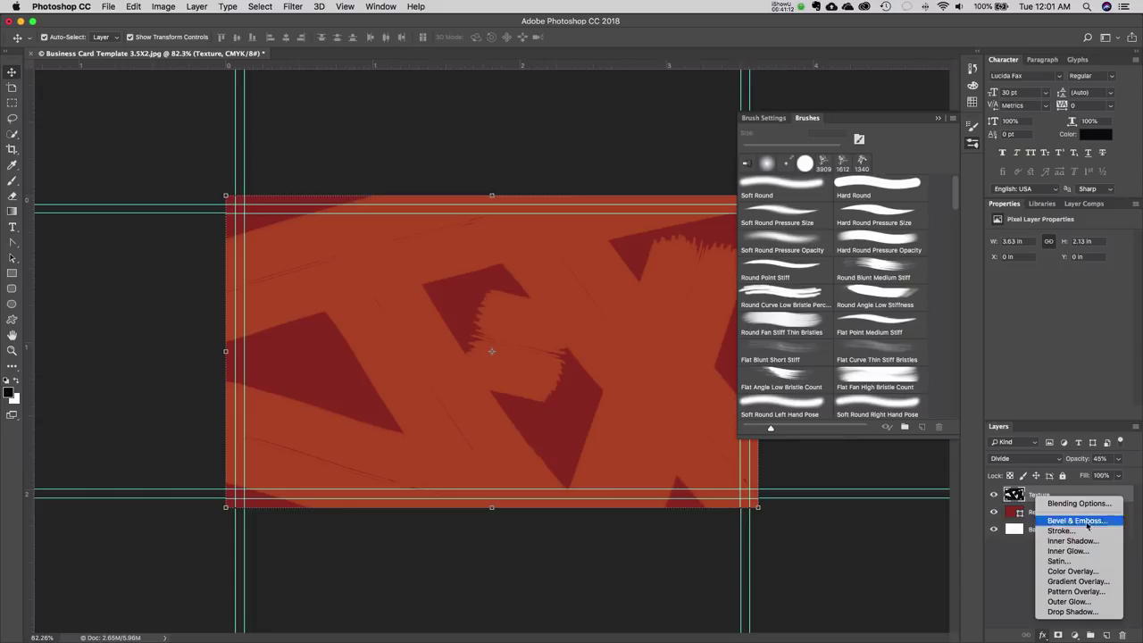
- Add a Pattern Overlay to the Texture layer and preview several default patterns
left_click(826, 461)
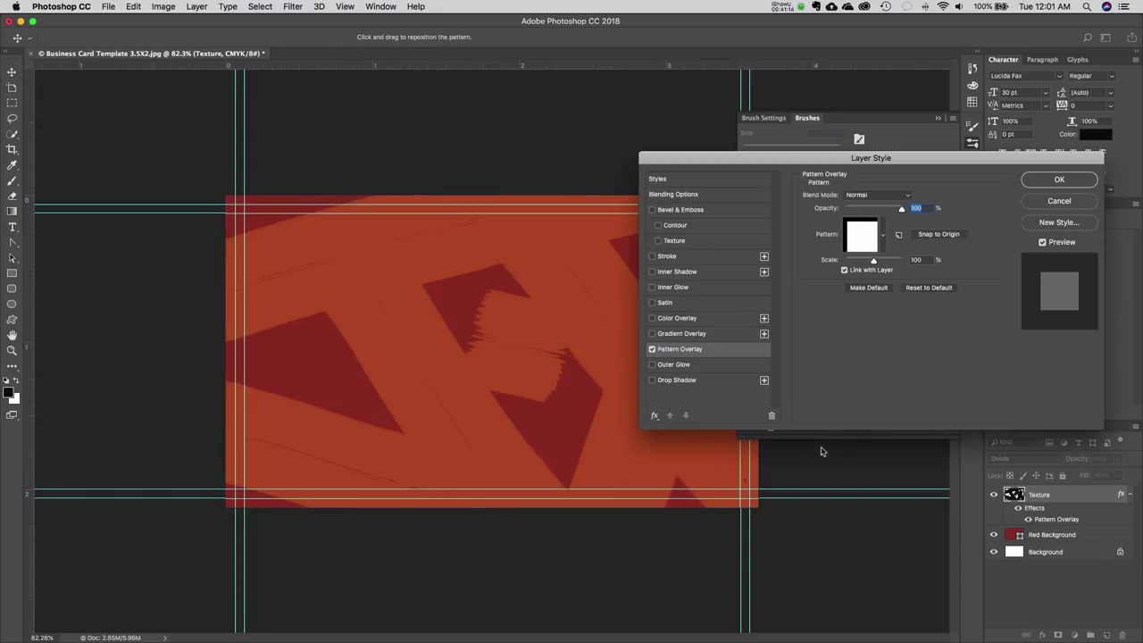
mouse_move(778, 162)
left_mouse_down()
mouse_move(505, 427)
mouse_move(706, 296)
mouse_move(730, 251)
mouse_move(758, 327)
mouse_move(679, 254)
left_mouse_up()
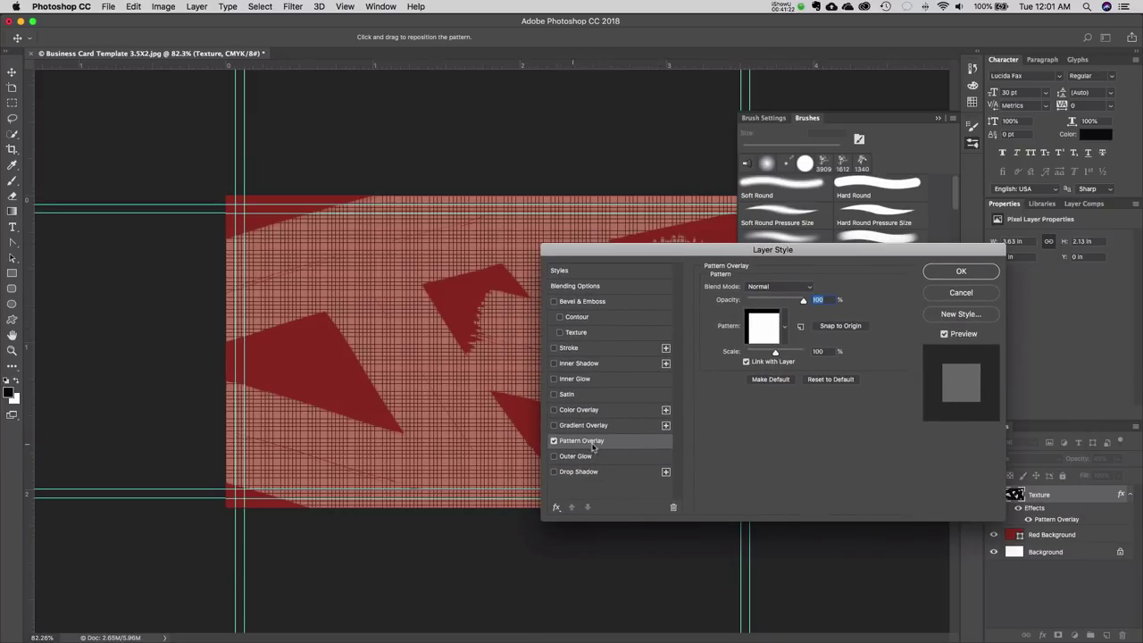
left_click(783, 327)
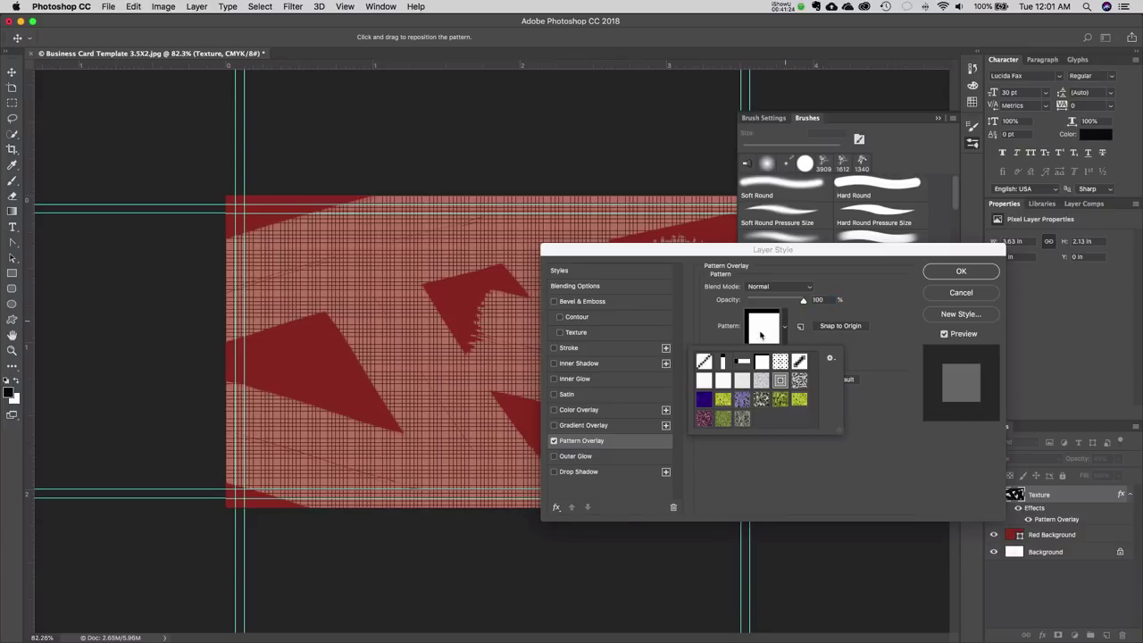
left_click(705, 362)
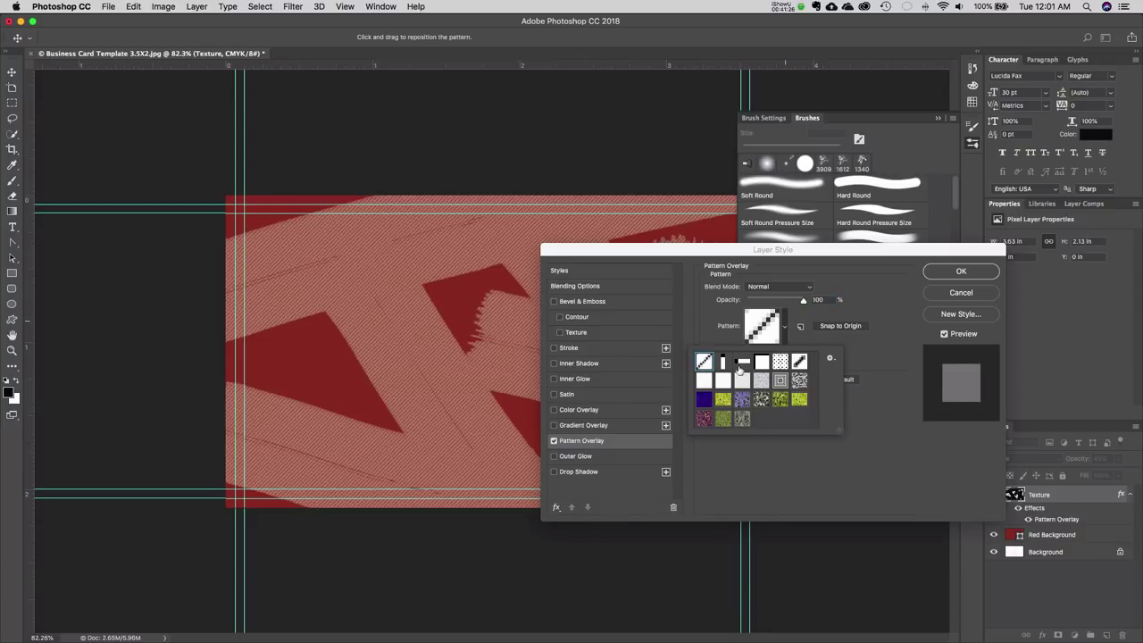
left_click(742, 362)
left_click(762, 361)
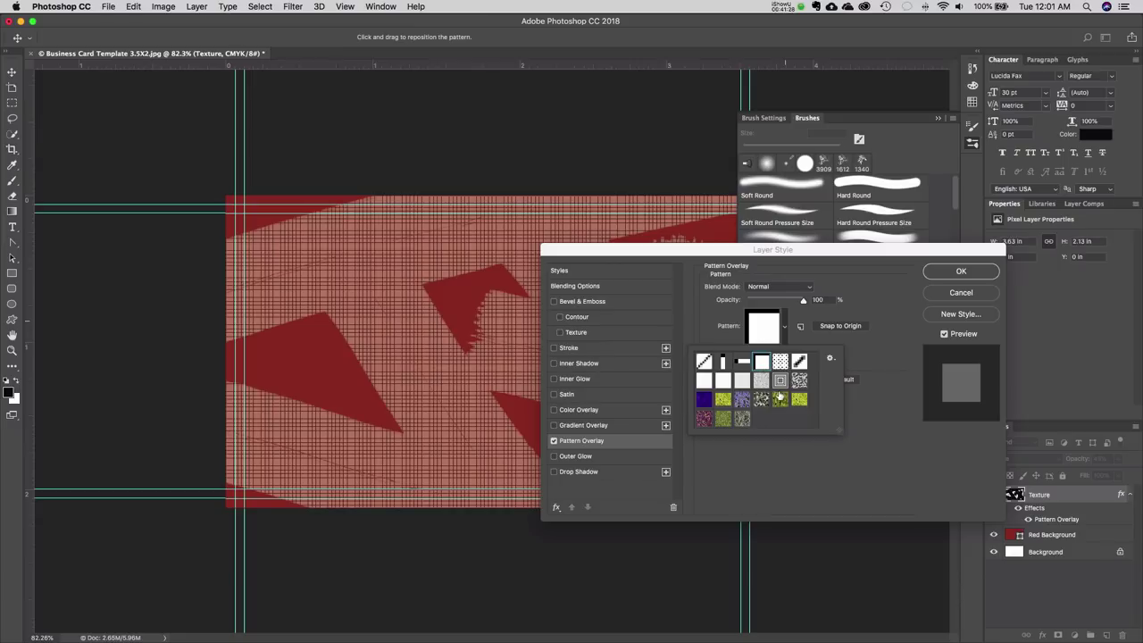
left_click(780, 399)
left_click(760, 400)
left_click(724, 419)
left_click(704, 419)
left_click(705, 399)
left_click(724, 400)
left_click(742, 418)
- Append the Color Paper pattern set and choose the tan paper pattern
left_click(832, 359)
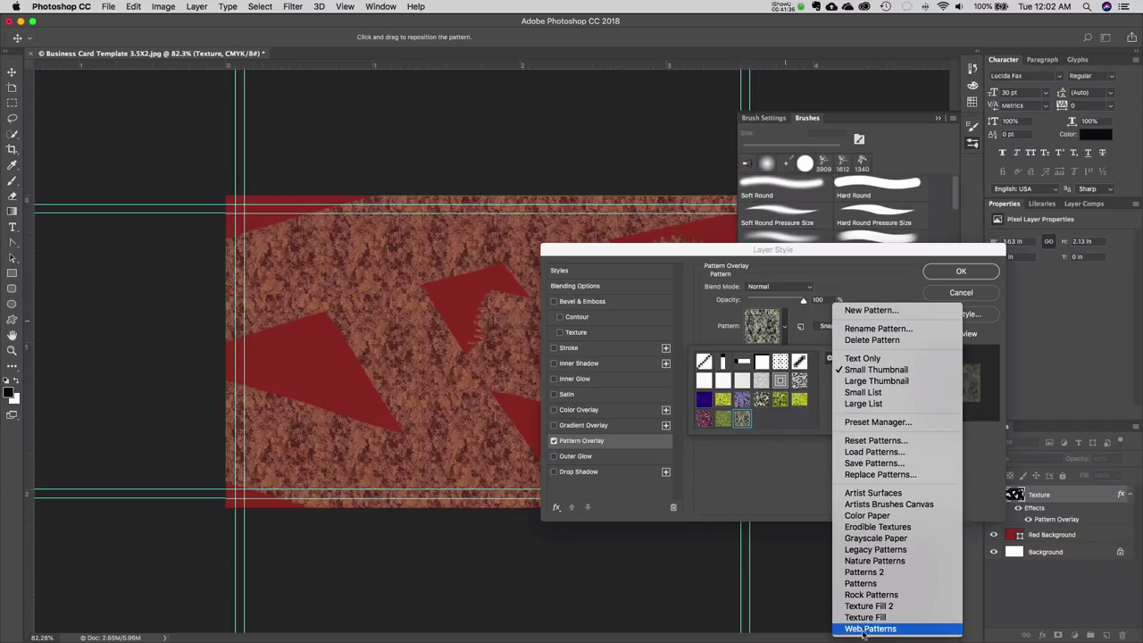
left_click(866, 515)
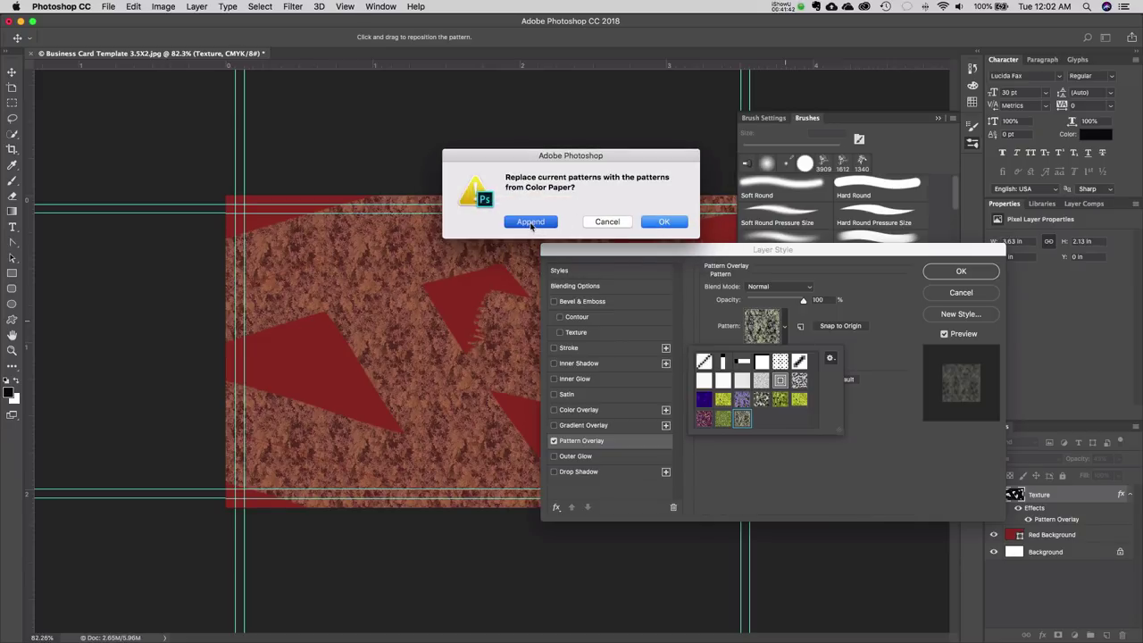
left_click(531, 222)
left_click(780, 419)
left_click(799, 422)
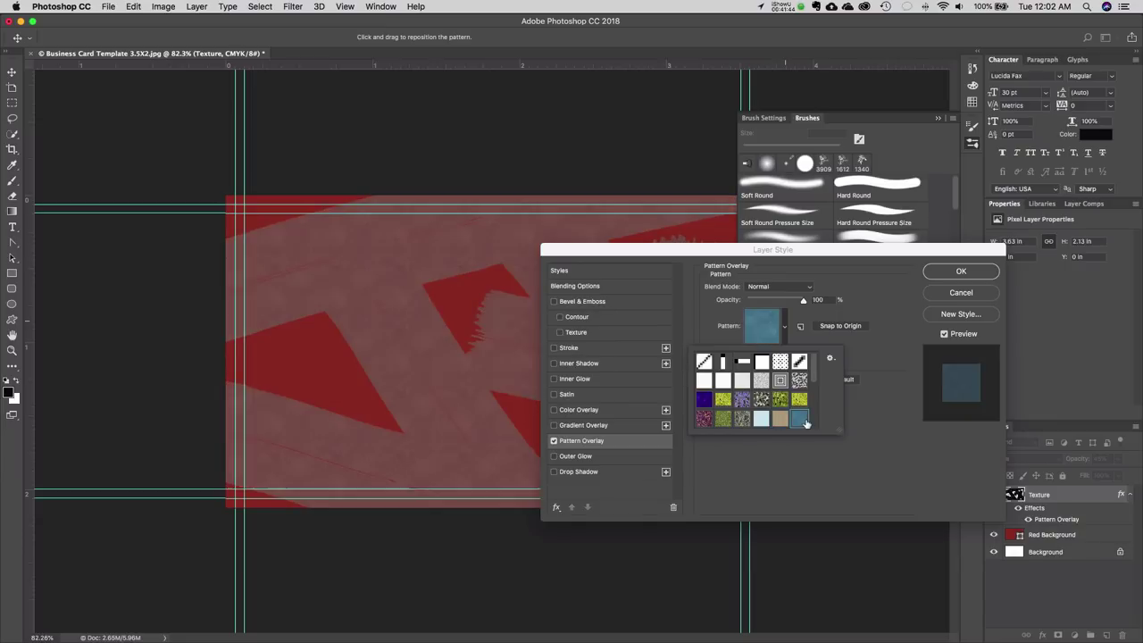
scroll(818, 386, "down", 1)
scroll(817, 386, "down", 2)
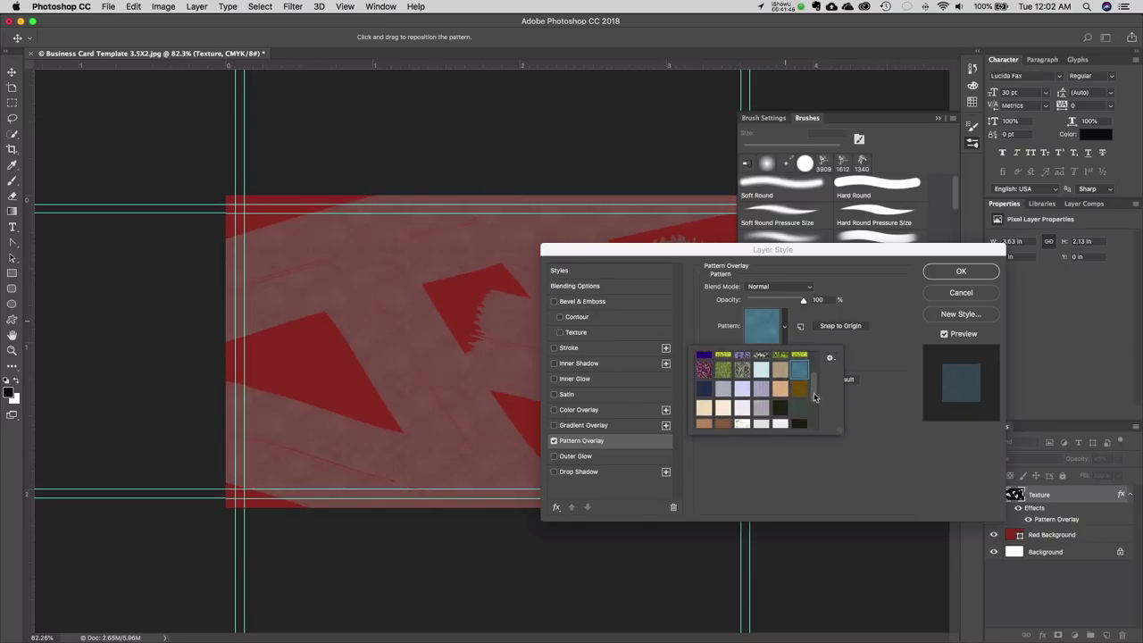
left_click(799, 394)
left_click(780, 390)
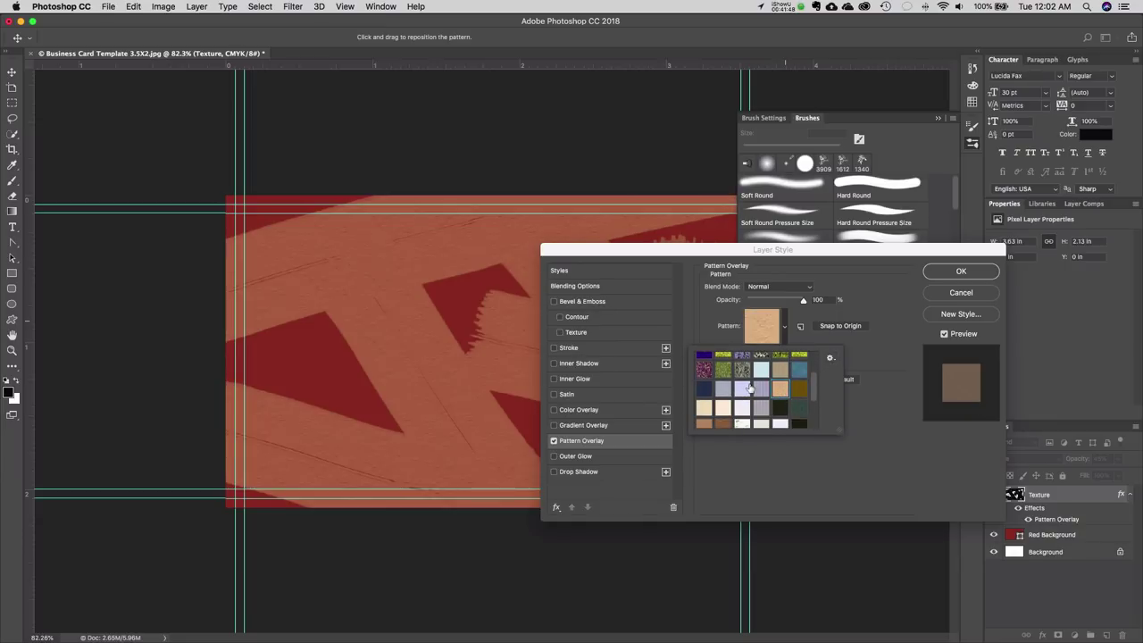
left_click_drag(644, 252, 746, 374)
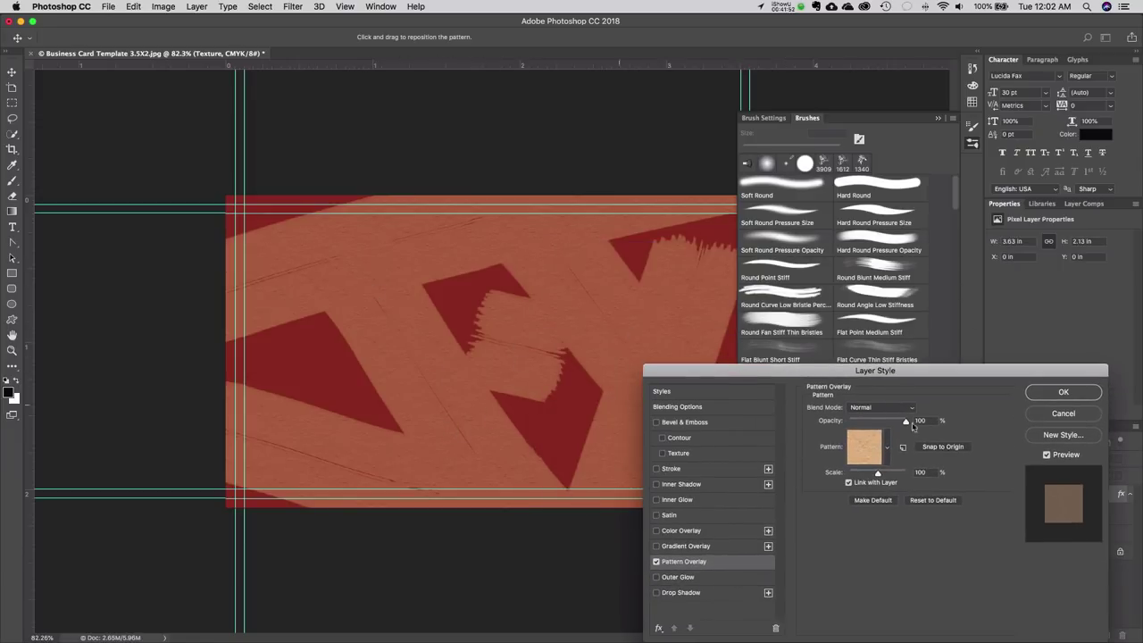
left_click_drag(837, 373, 603, 191)
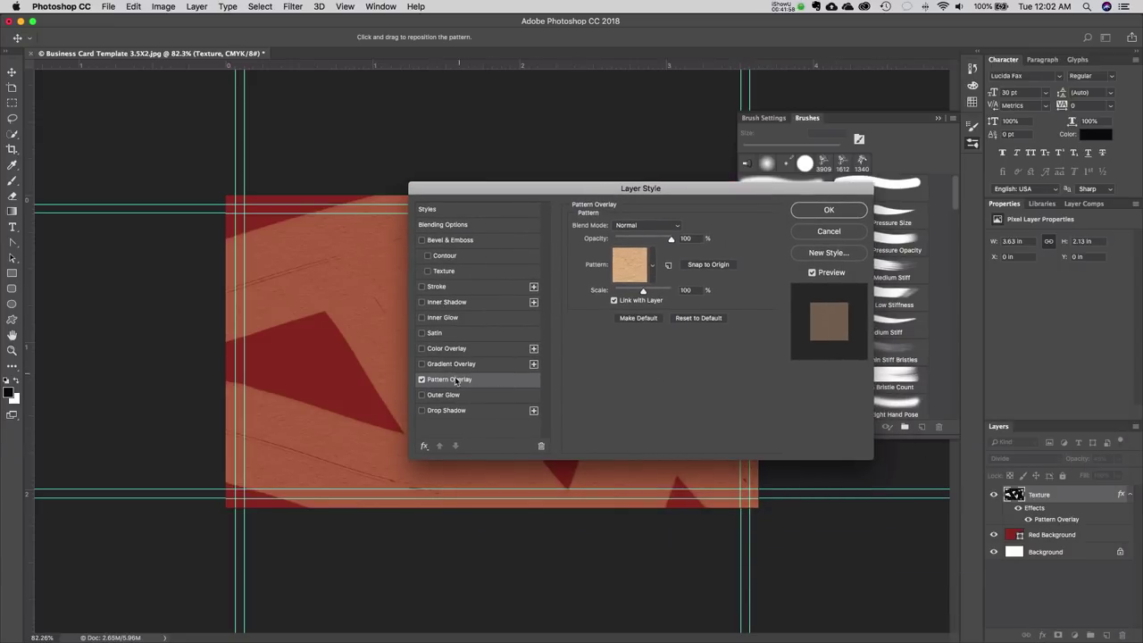
- Reset the patterns to the default set and pick the tan paper pattern
left_click(656, 266)
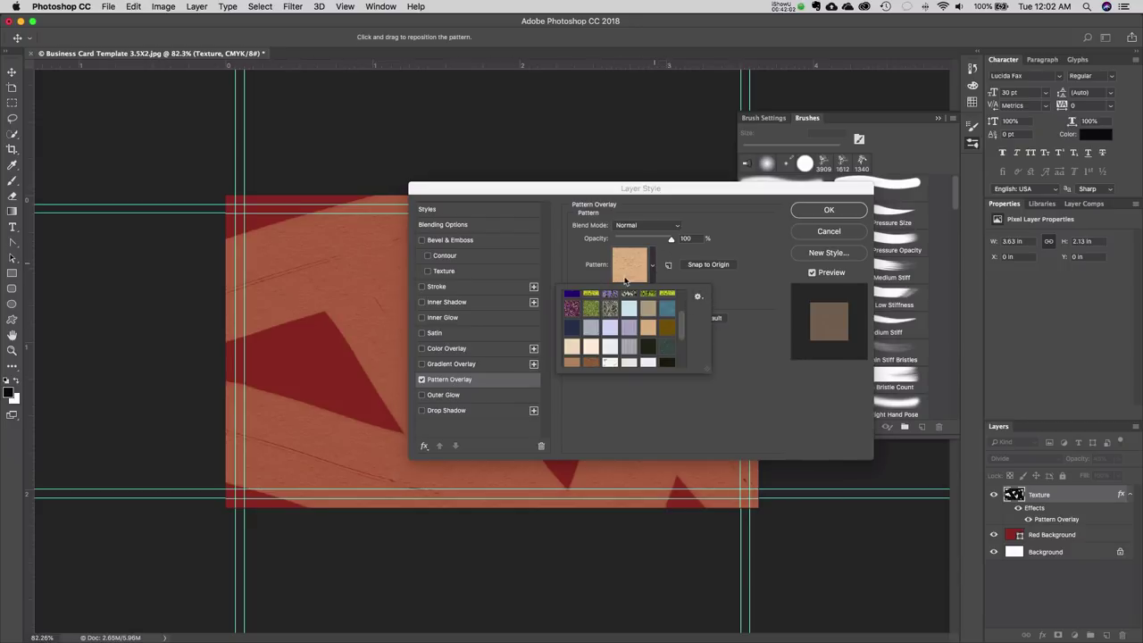
left_click(699, 299)
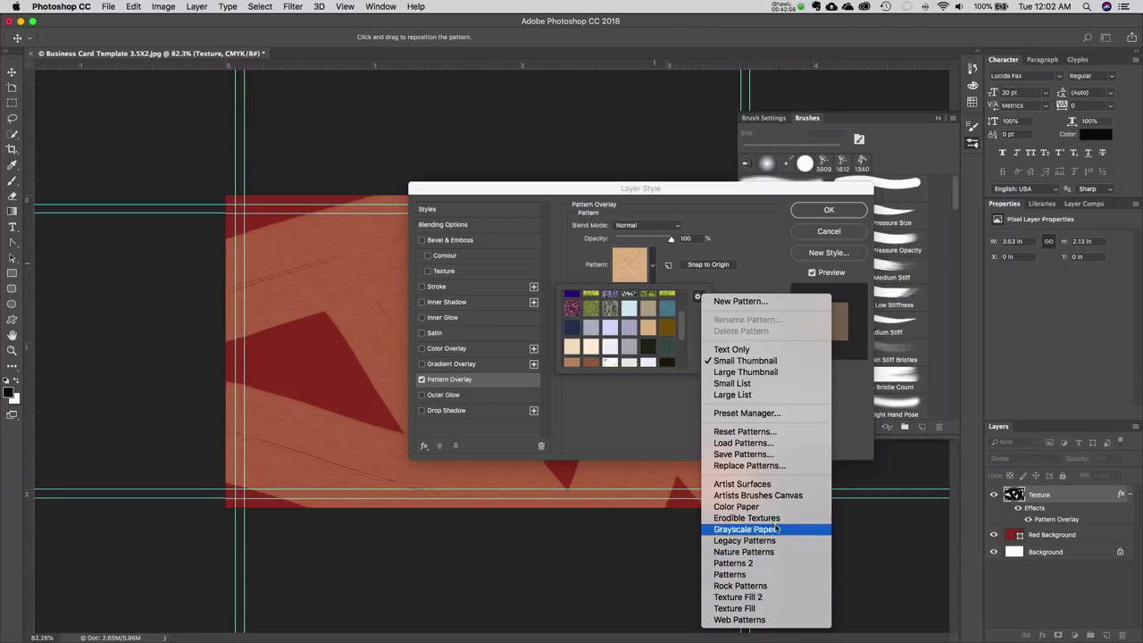
left_click(635, 374)
left_click(629, 347)
left_click(591, 363)
left_click(628, 363)
left_click(655, 363)
left_click(652, 307)
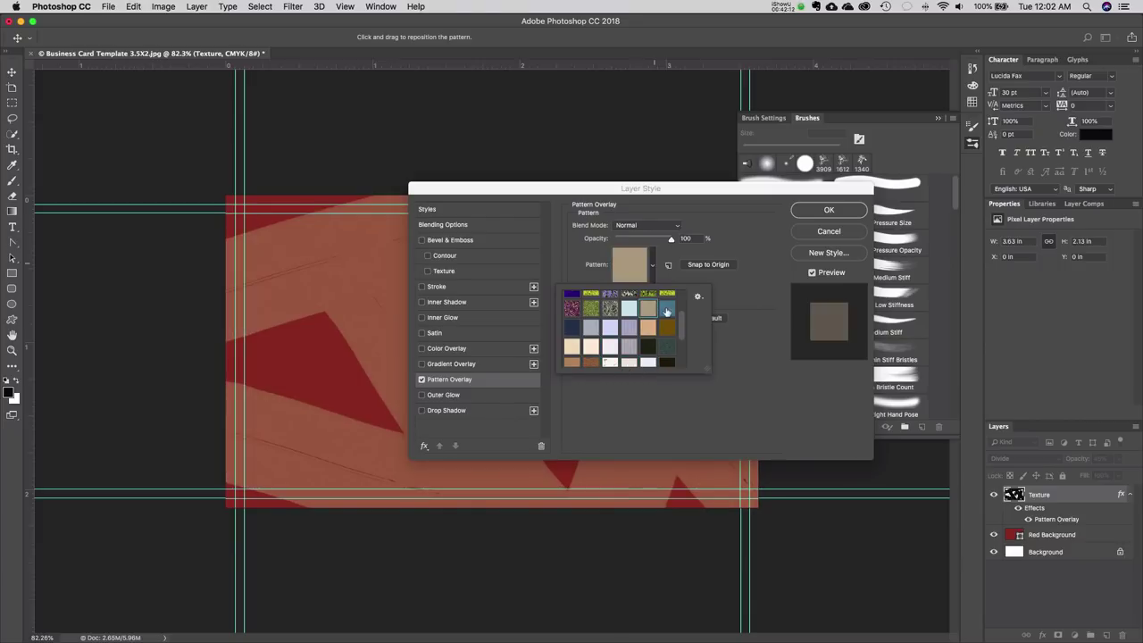
left_click(665, 311)
left_click(653, 309)
left_click(666, 358)
left_click(665, 347)
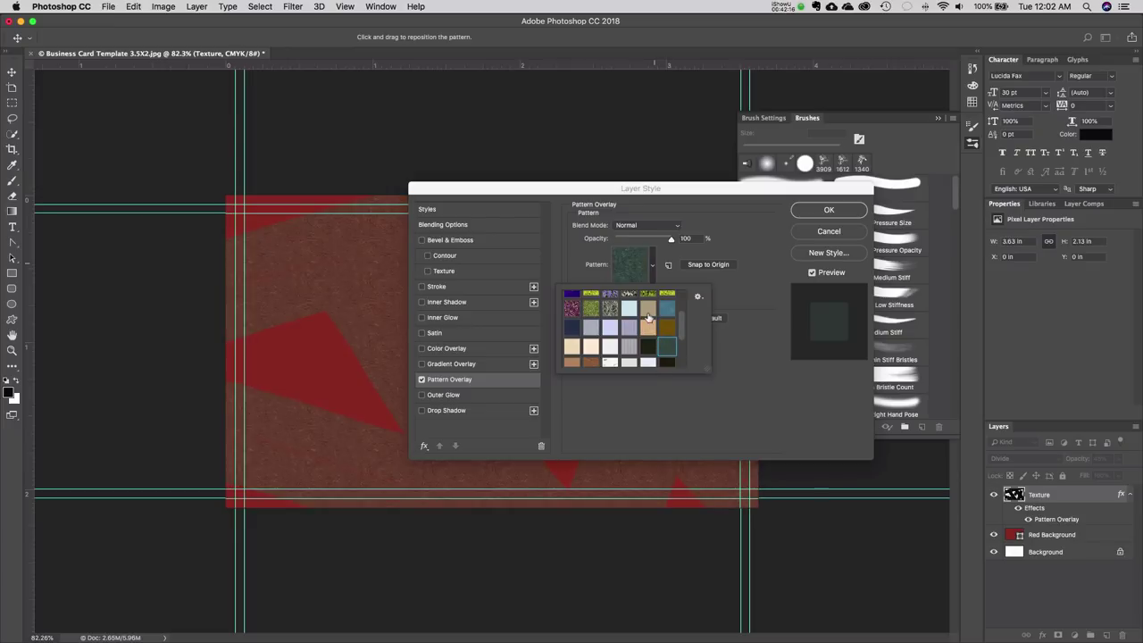
left_click(648, 318)
- Adjust the pattern overlay scale to 101% and trial lower opacity values
left_click_drag(493, 190, 569, 21)
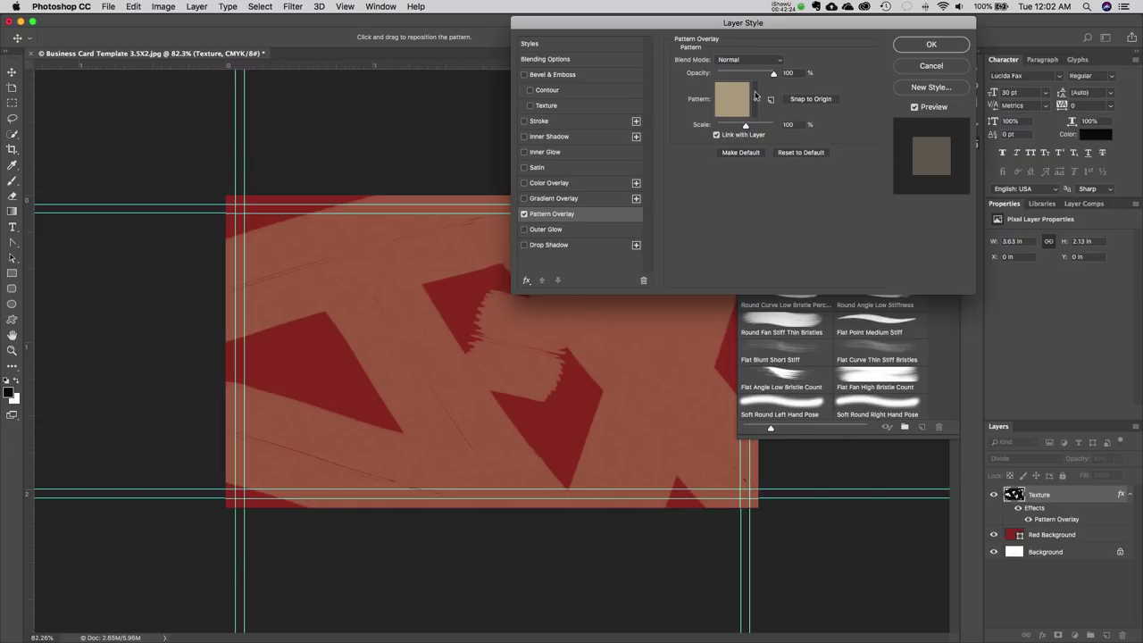
left_click_drag(745, 128, 734, 126)
left_click_drag(773, 130, 746, 127)
left_click_drag(774, 74, 808, 76)
left_click(757, 60)
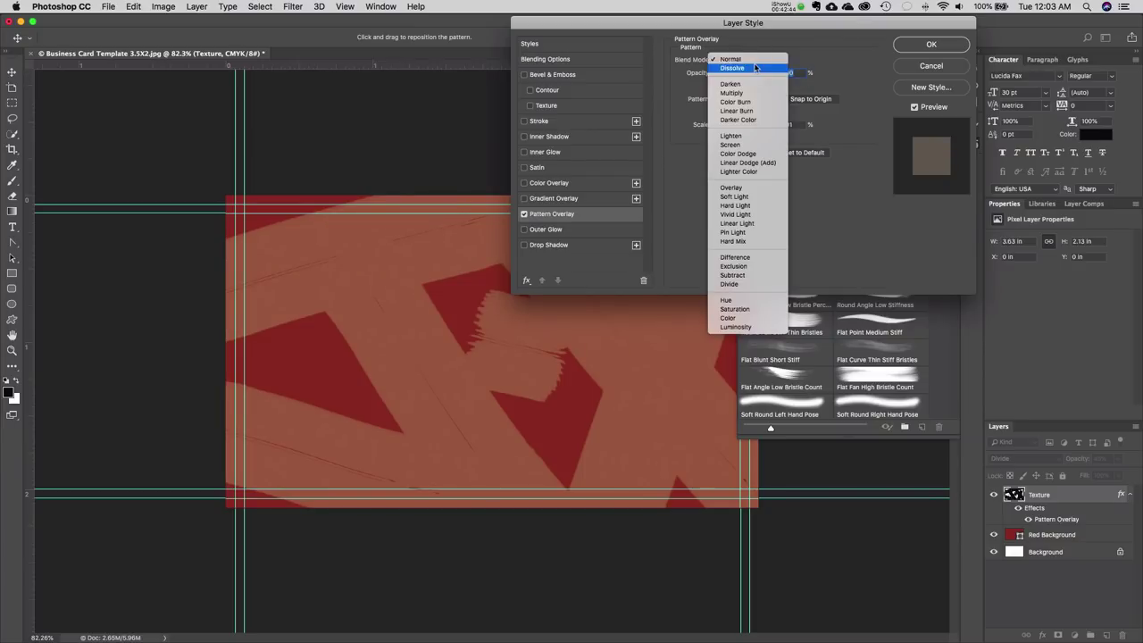
- Preview Darken, Dissolve, Lighten, Overlay, Color Dodge and Exclusion for the pattern overlay
left_click(741, 87)
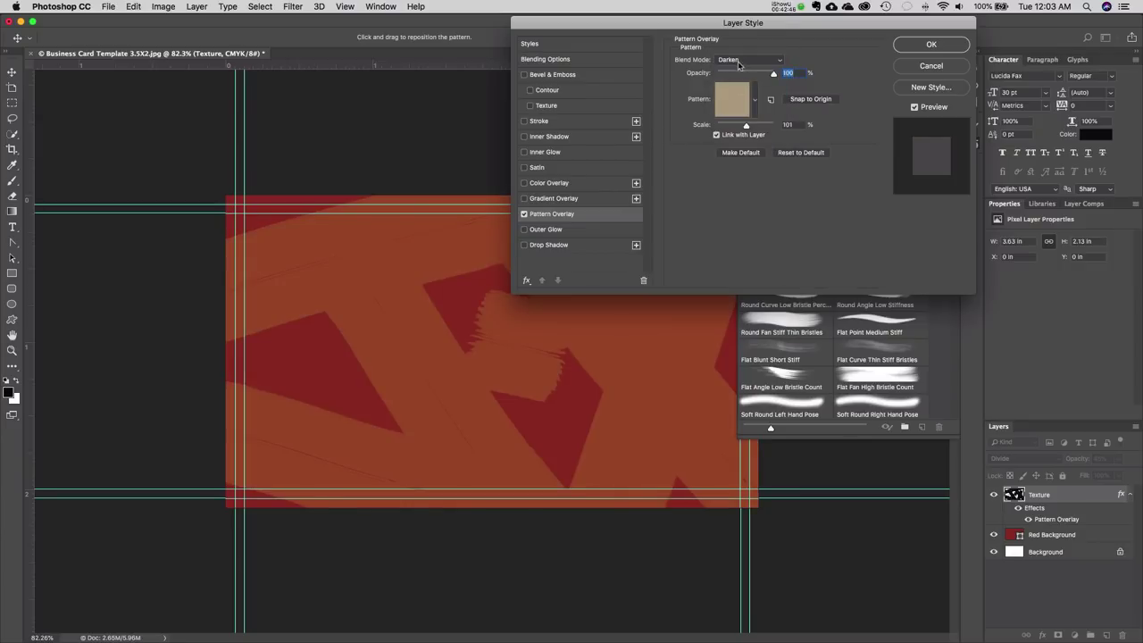
left_click(738, 60)
left_click(739, 45)
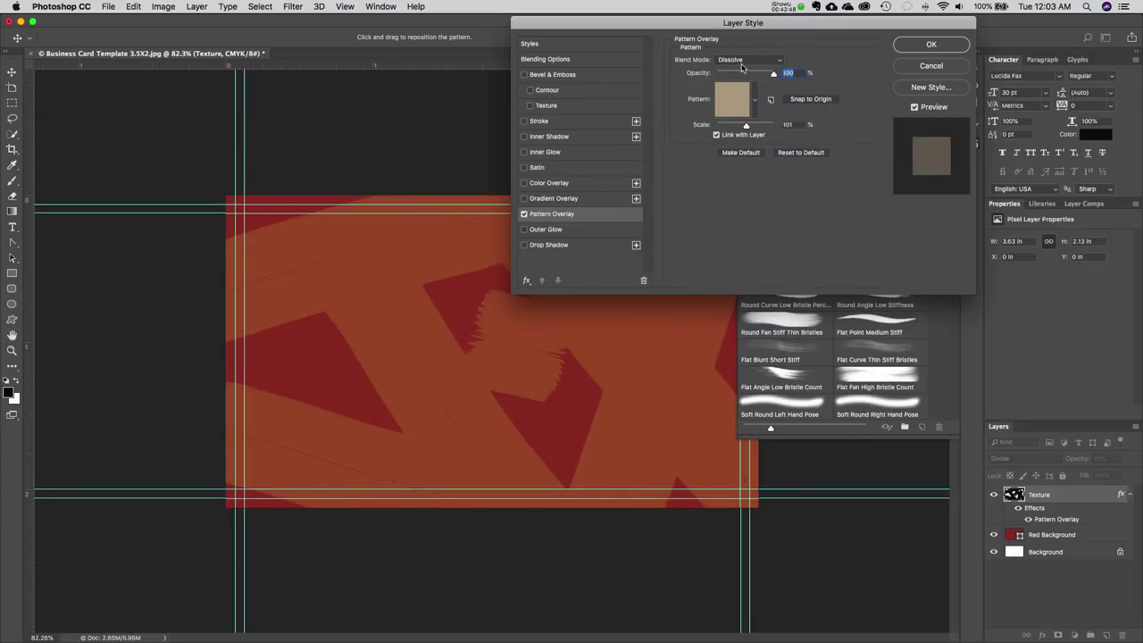
left_click(741, 64)
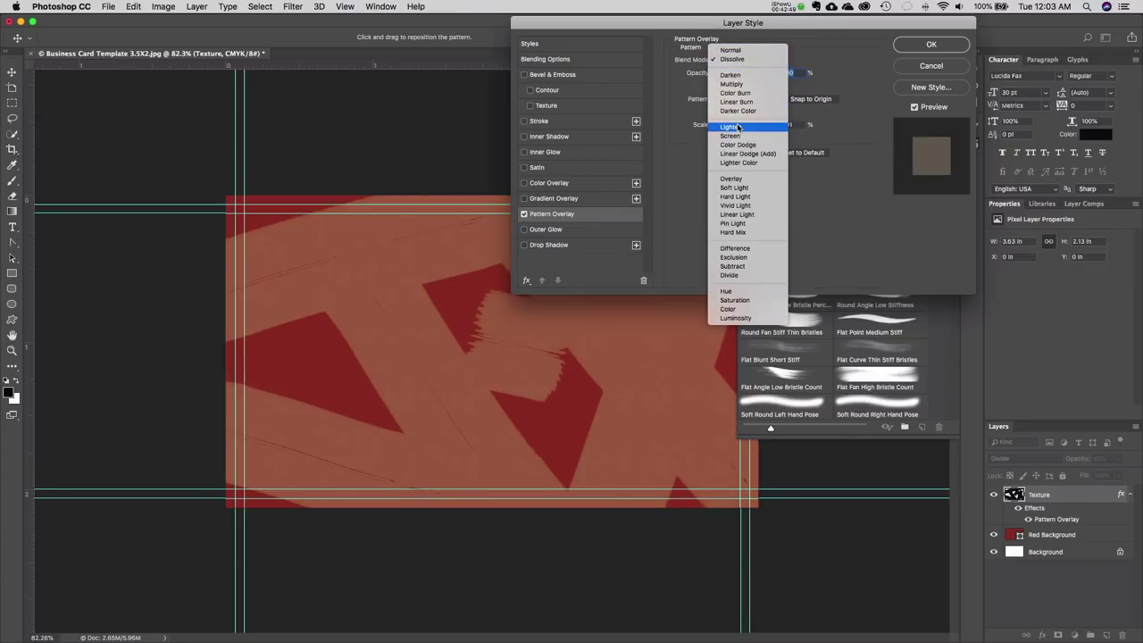
left_click(738, 128)
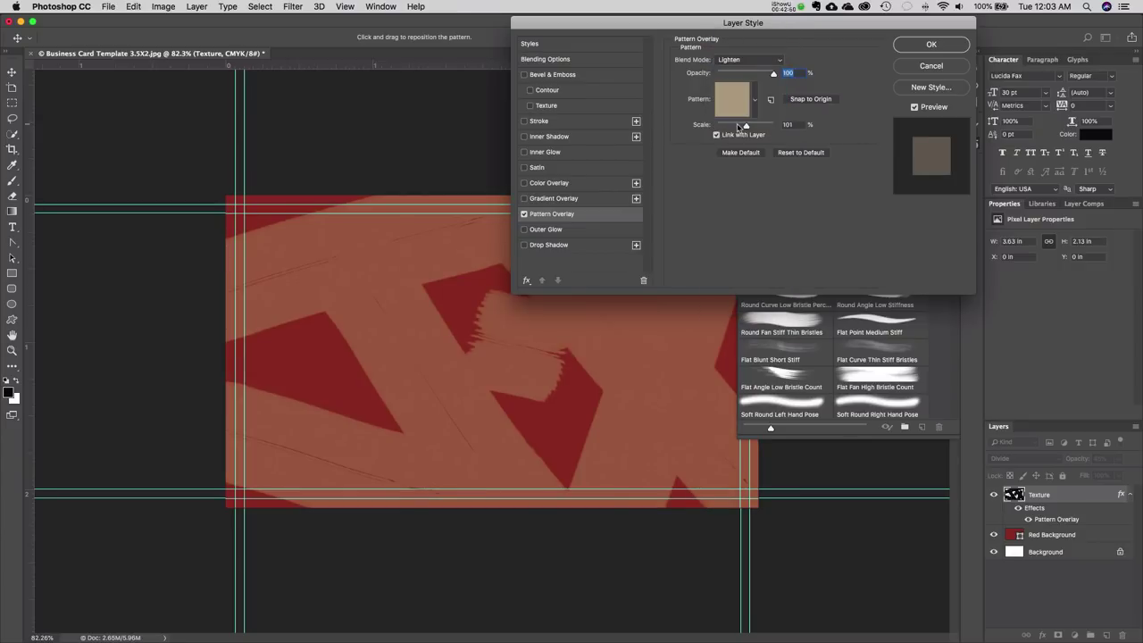
left_click(739, 60)
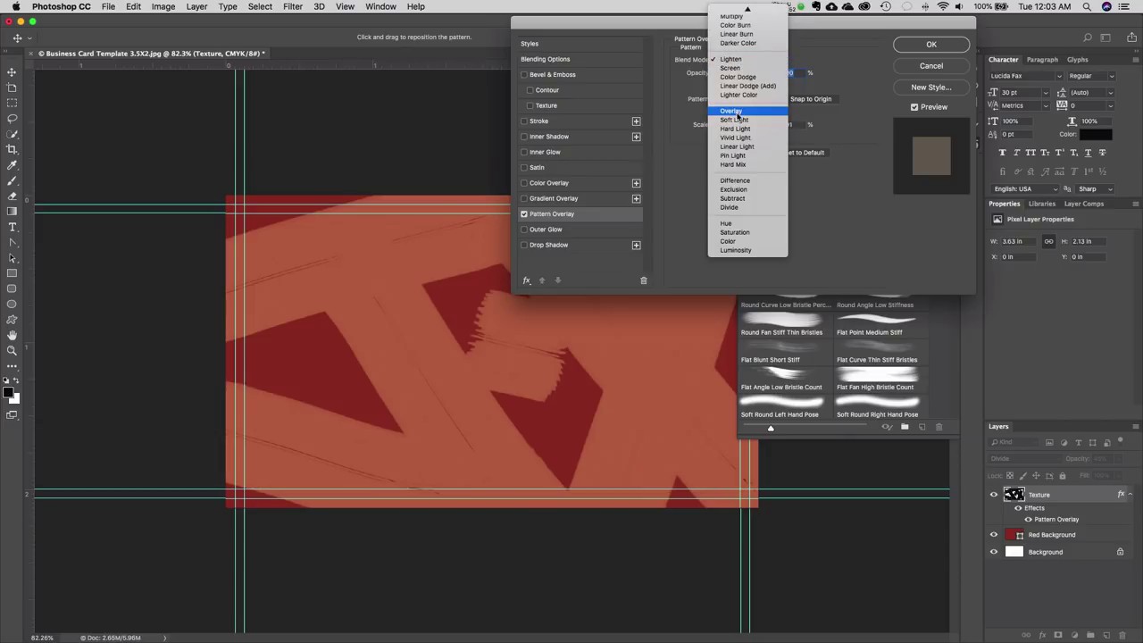
left_click(739, 94)
left_click(742, 59)
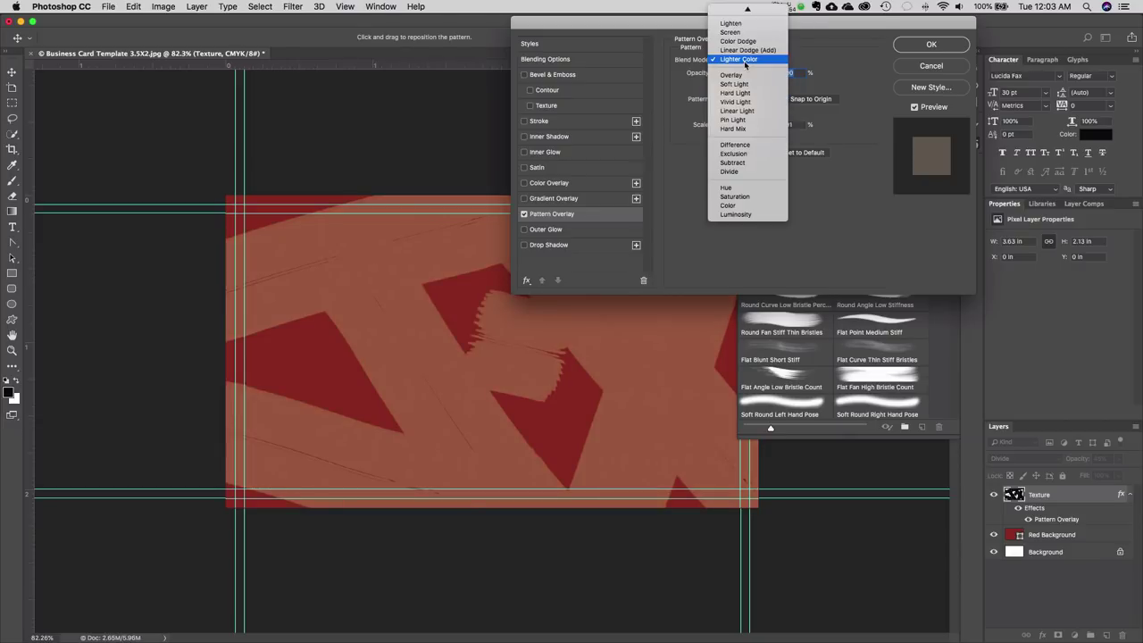
left_click(742, 46)
left_click(741, 59)
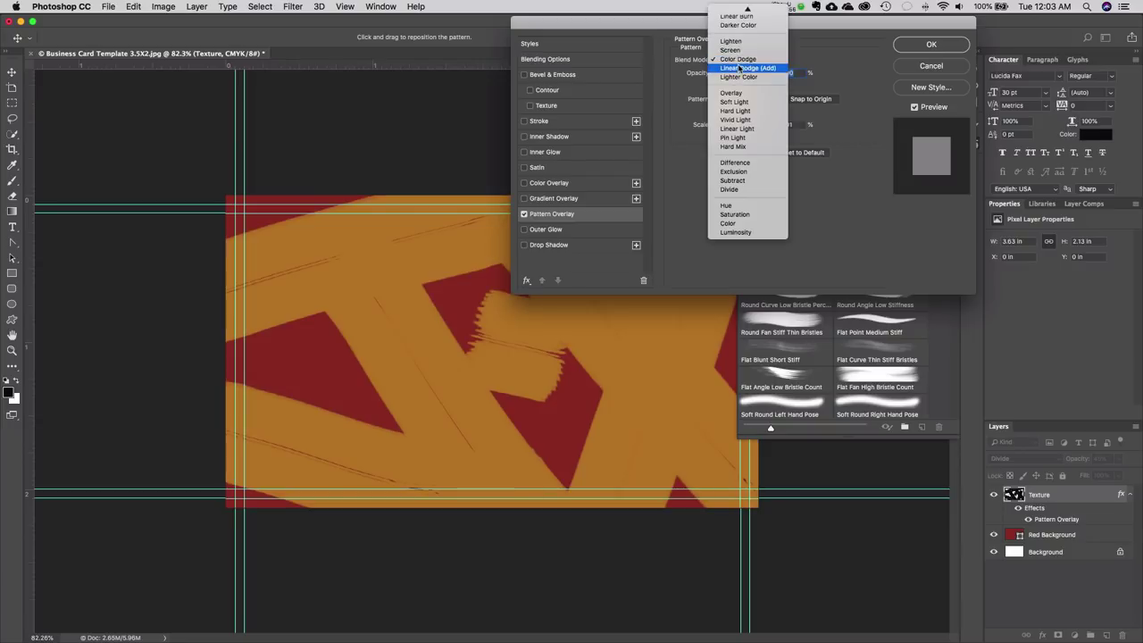
left_click(734, 171)
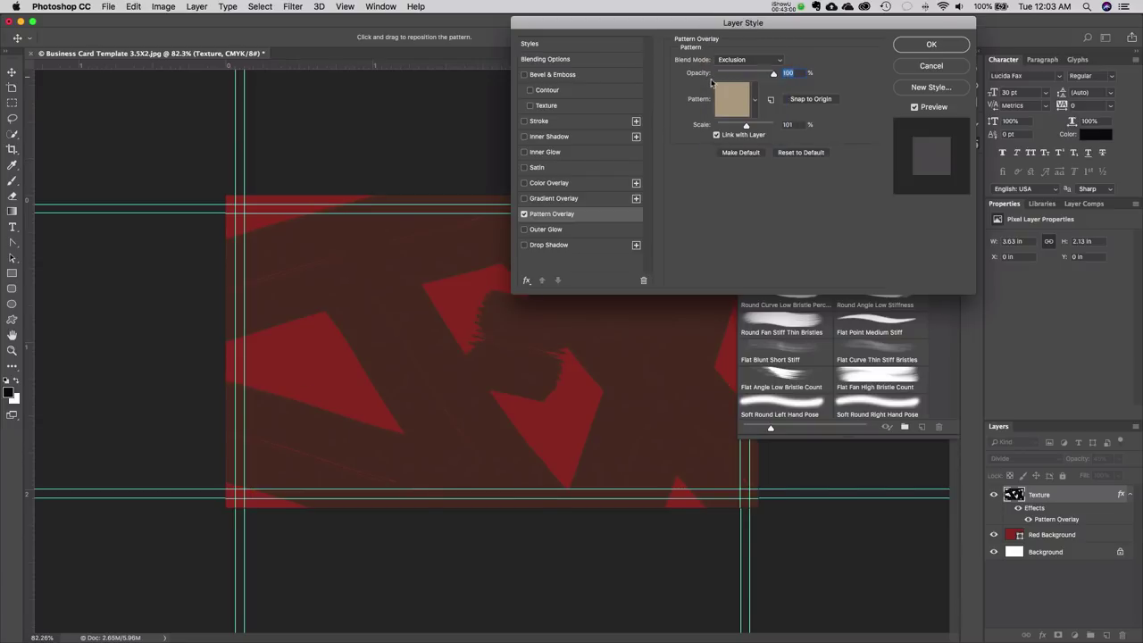
- Return the pattern overlay to Normal and add a Drop Shadow to the Texture layer
left_click(766, 59)
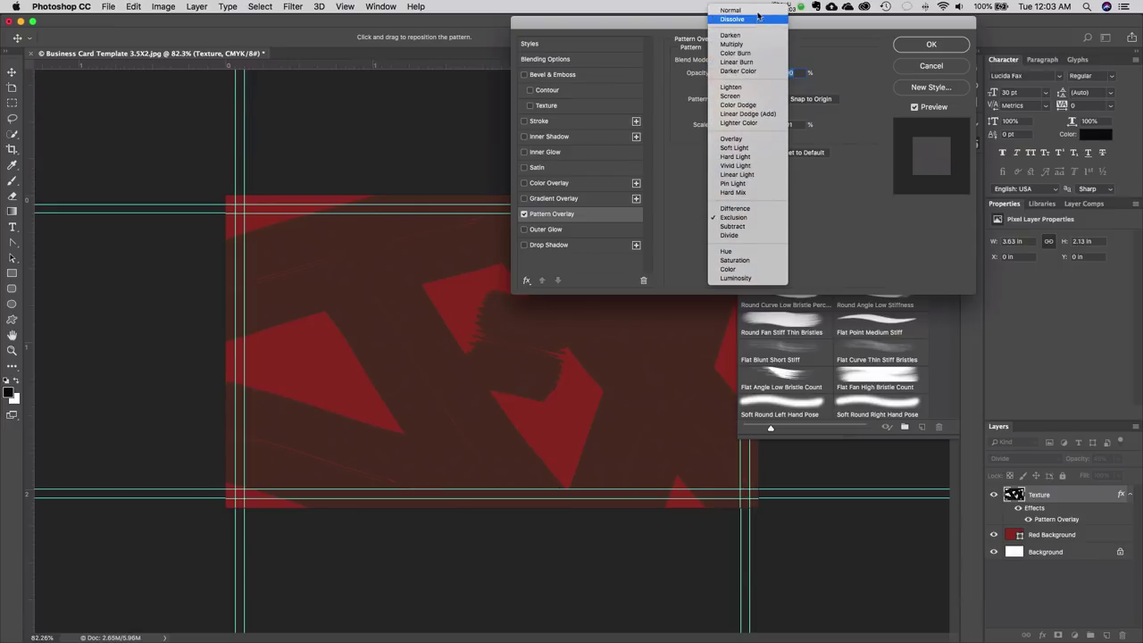
left_click(755, 10)
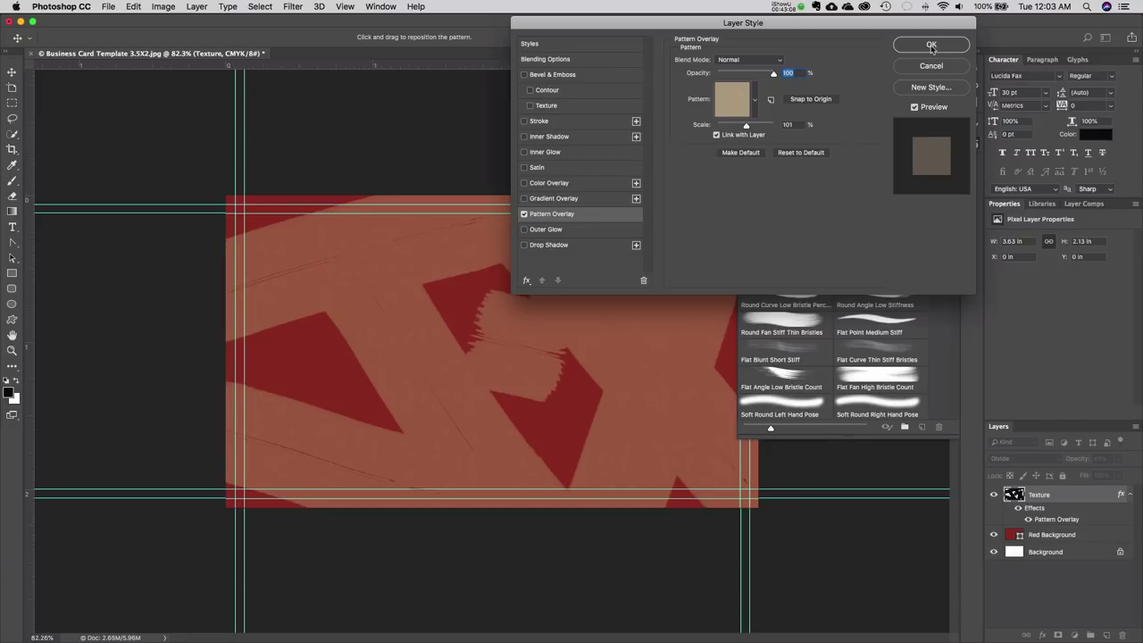
left_click(524, 246)
left_click(549, 244)
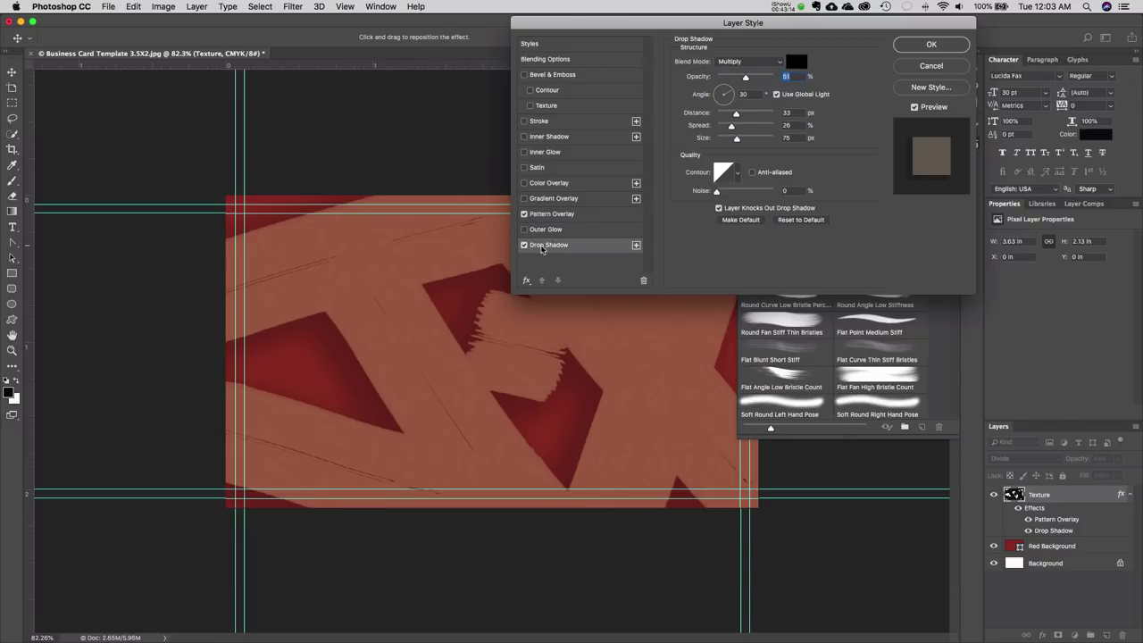
- Tighten the drop shadow to 17 px distance, 4% spread, 24 px size, and apply
left_click_drag(736, 114, 729, 128)
mouse_move(724, 127)
left_mouse_down()
mouse_move(736, 139)
mouse_move(717, 140)
mouse_move(731, 143)
mouse_move(735, 133)
mouse_move(715, 132)
mouse_move(728, 123)
left_mouse_up()
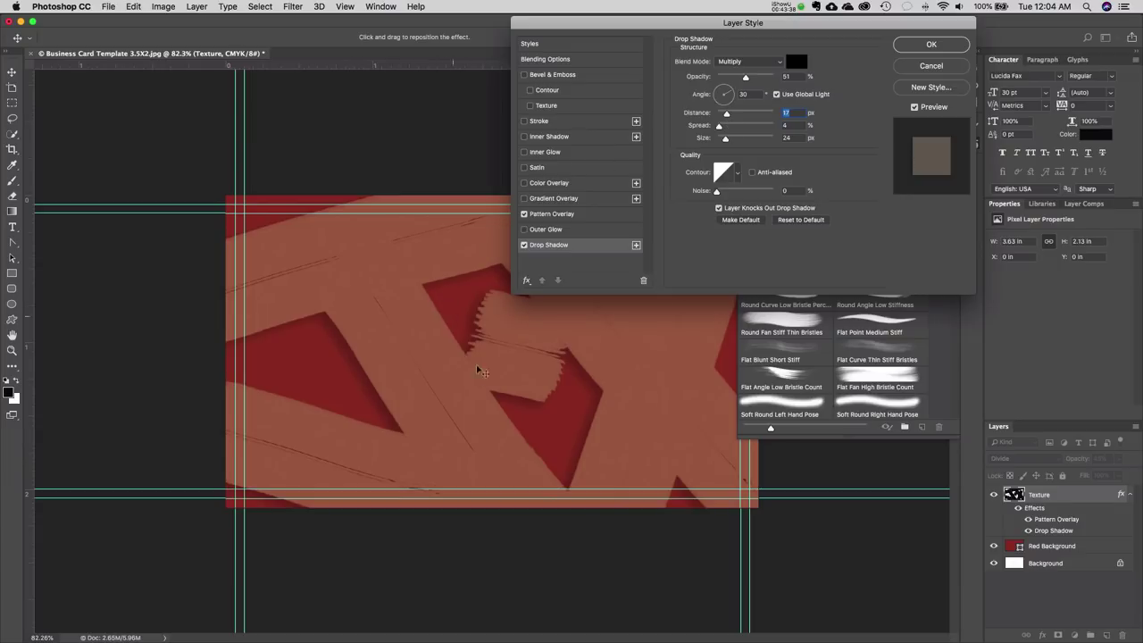
left_click(931, 44)
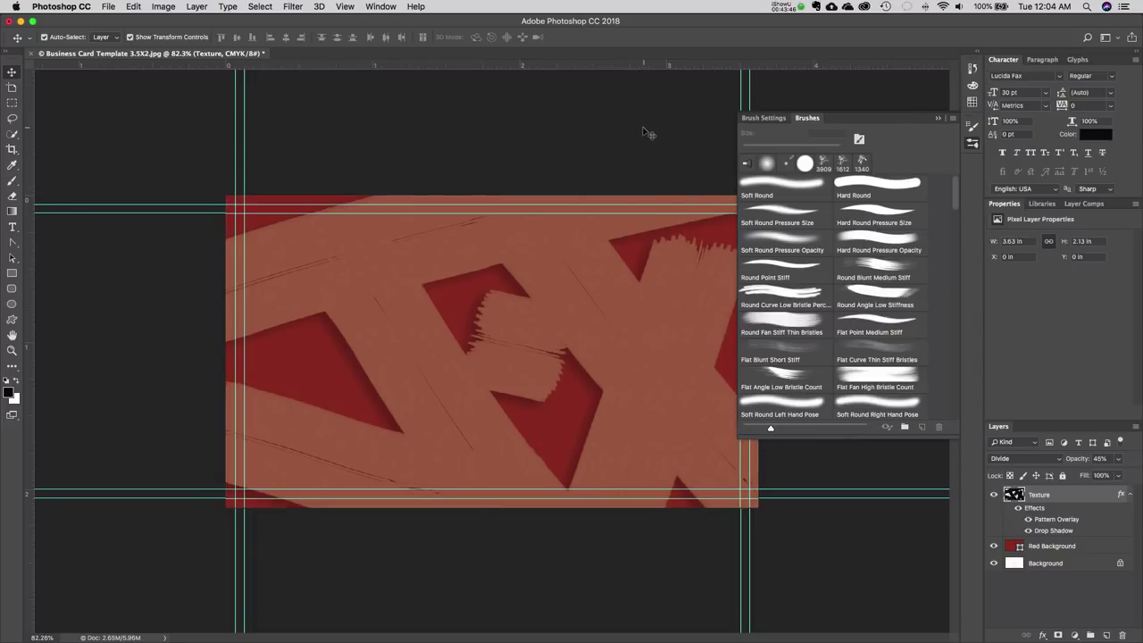
- Change the Red Background layer's fill to a darker red
left_click(1012, 546)
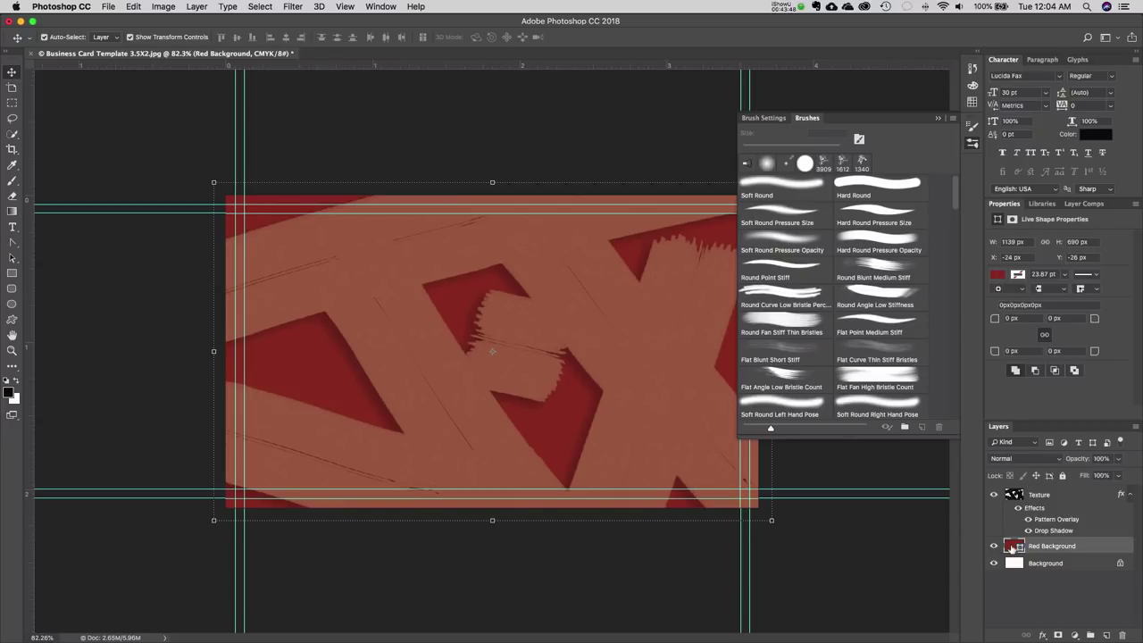
double_click(1012, 547)
mouse_move(738, 193)
left_mouse_down()
mouse_move(735, 245)
mouse_move(741, 184)
mouse_move(743, 211)
mouse_move(731, 206)
mouse_move(739, 201)
left_mouse_up()
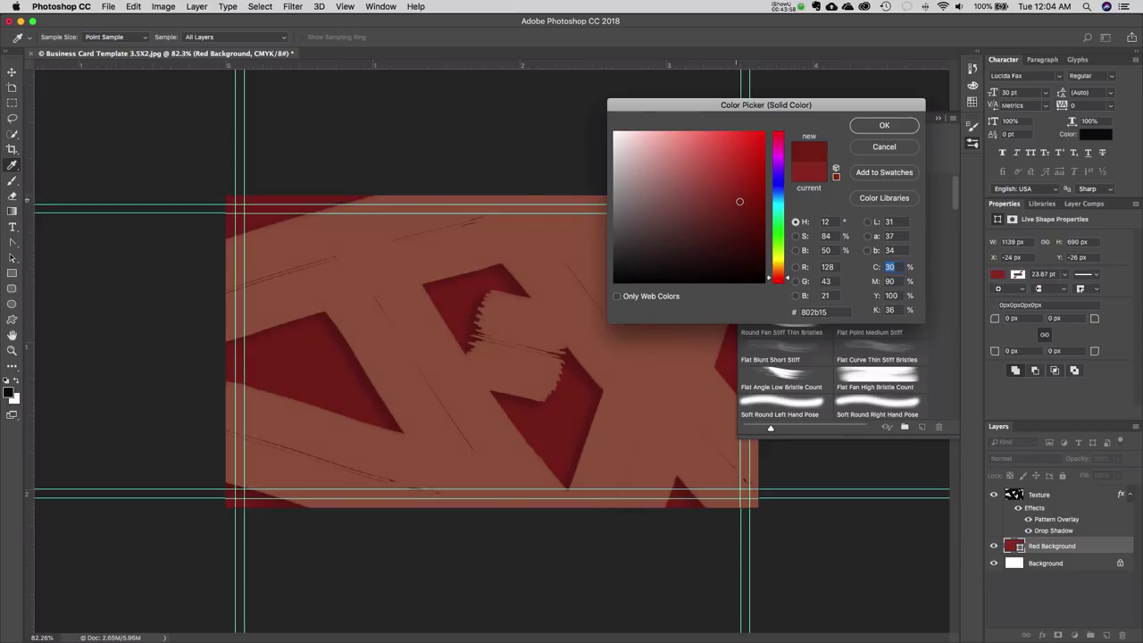
left_click(884, 126)
- Close the floating Brushes panel
left_click_drag(847, 124, 843, 100)
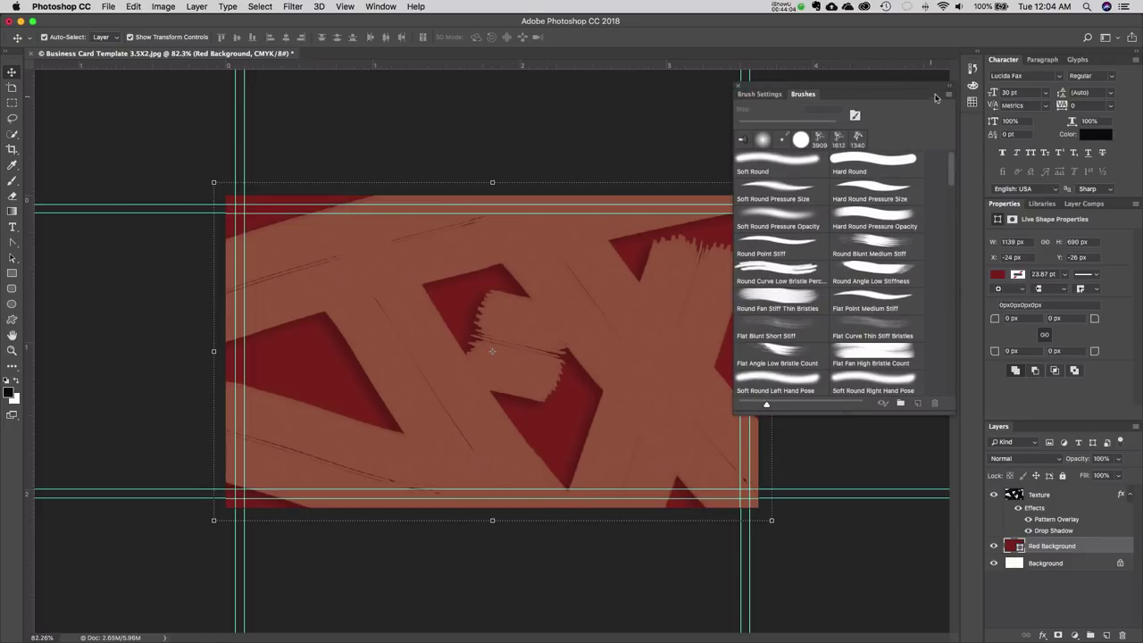
left_click(738, 90)
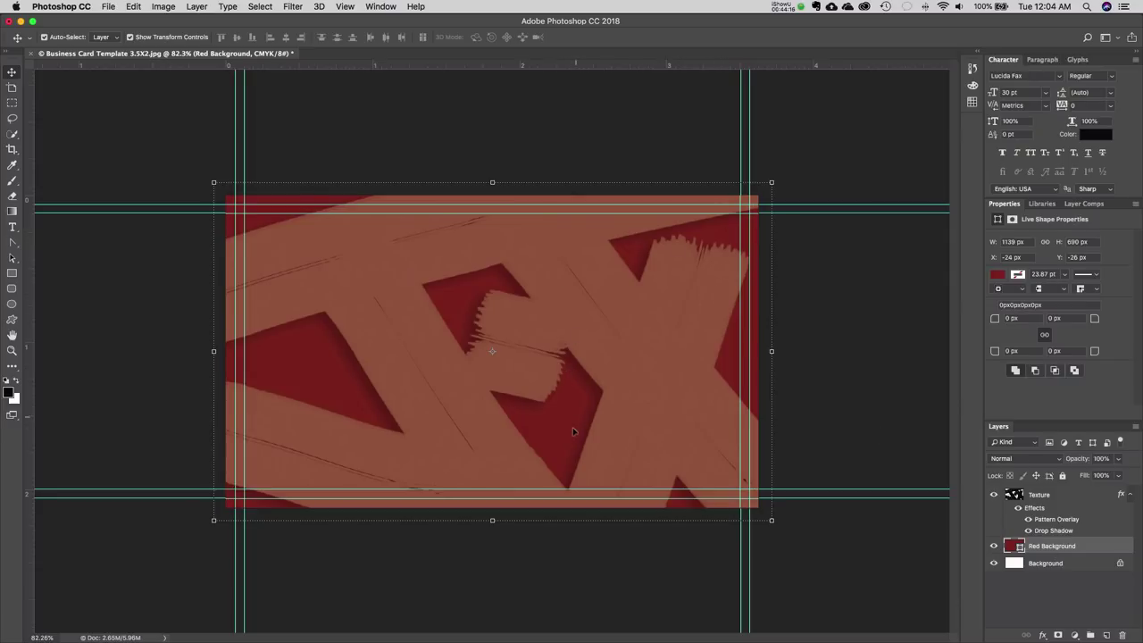
left_click(1043, 636)
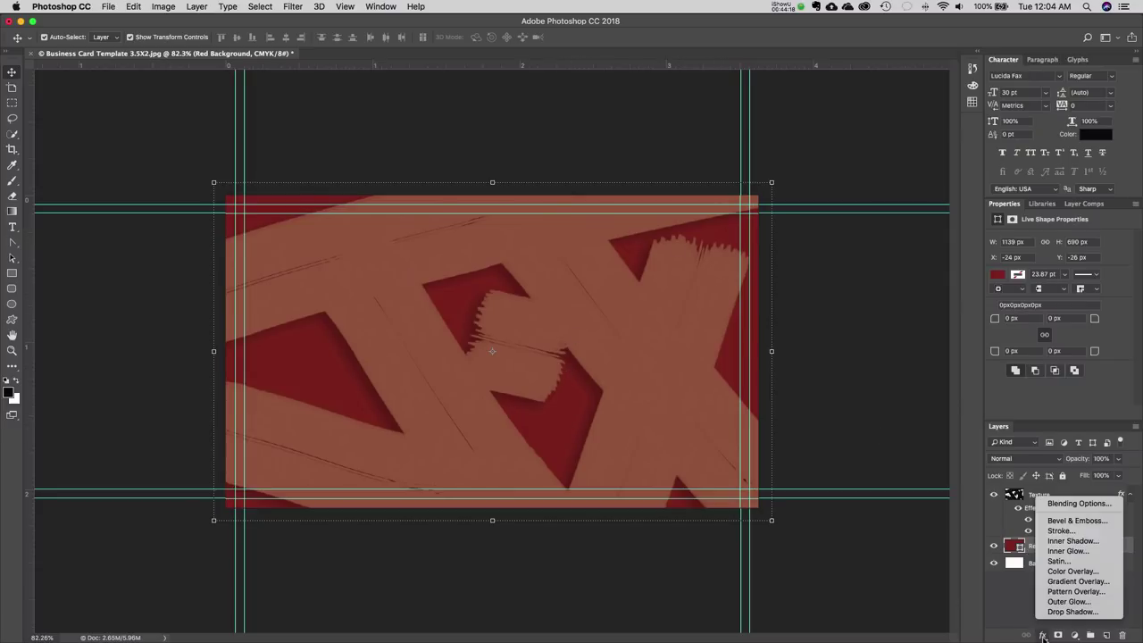
- Add a Pattern Overlay to Red Background and preview teal, tan, lavender and beige patterns
left_click(1077, 591)
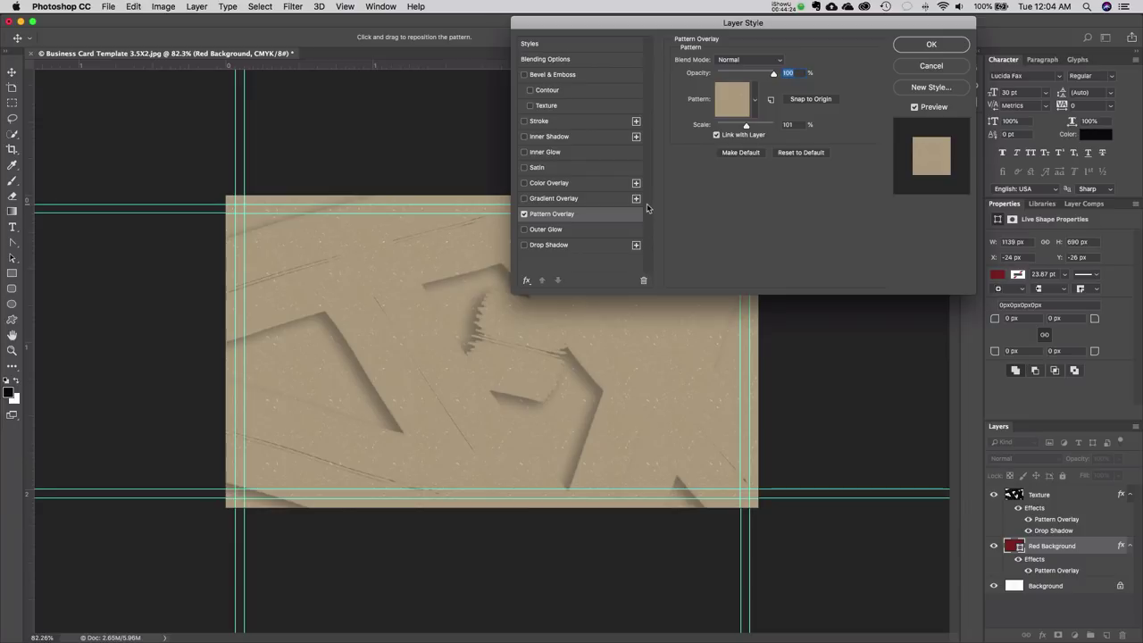
left_click(756, 99)
left_click(732, 184)
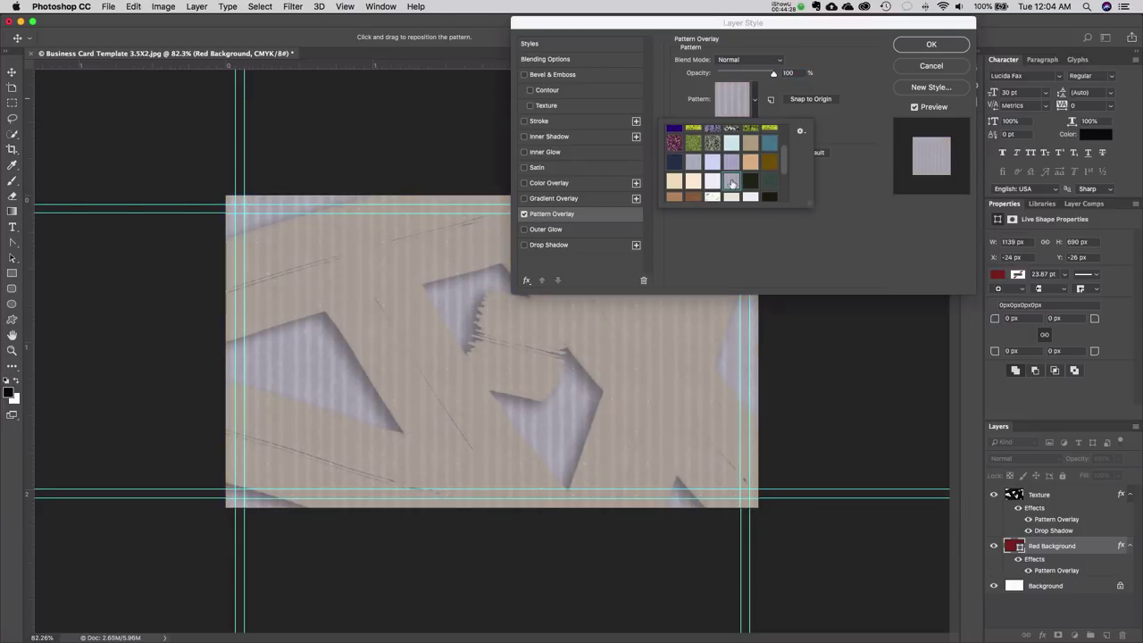
left_click(774, 183)
left_click(751, 185)
left_click(773, 185)
left_click(759, 213)
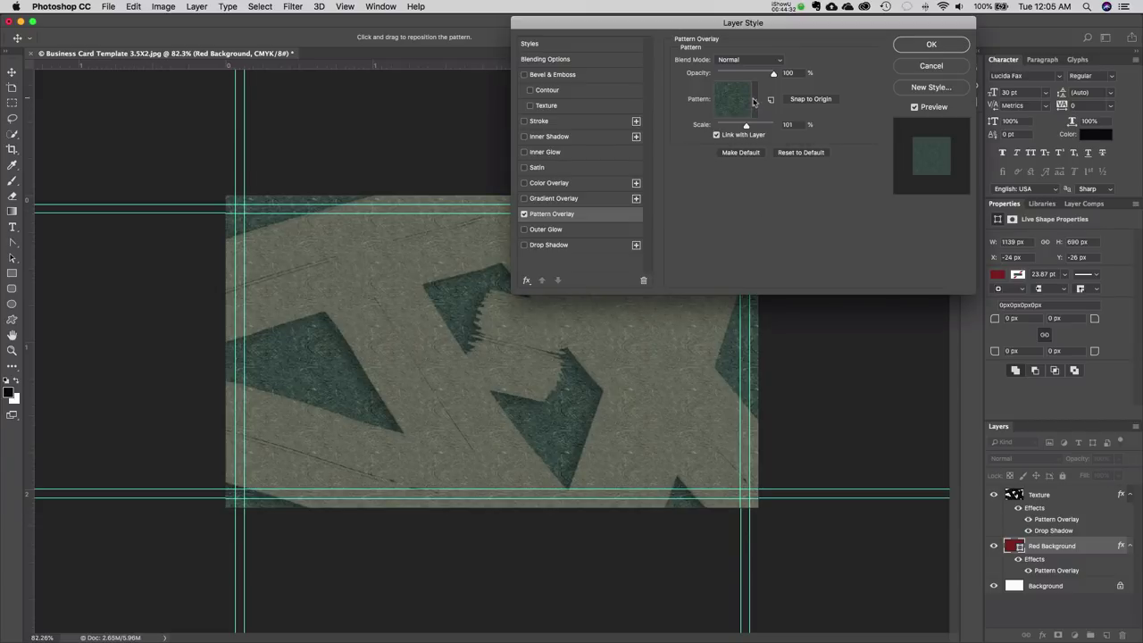
left_click(755, 100)
left_click_drag(786, 160, 784, 192)
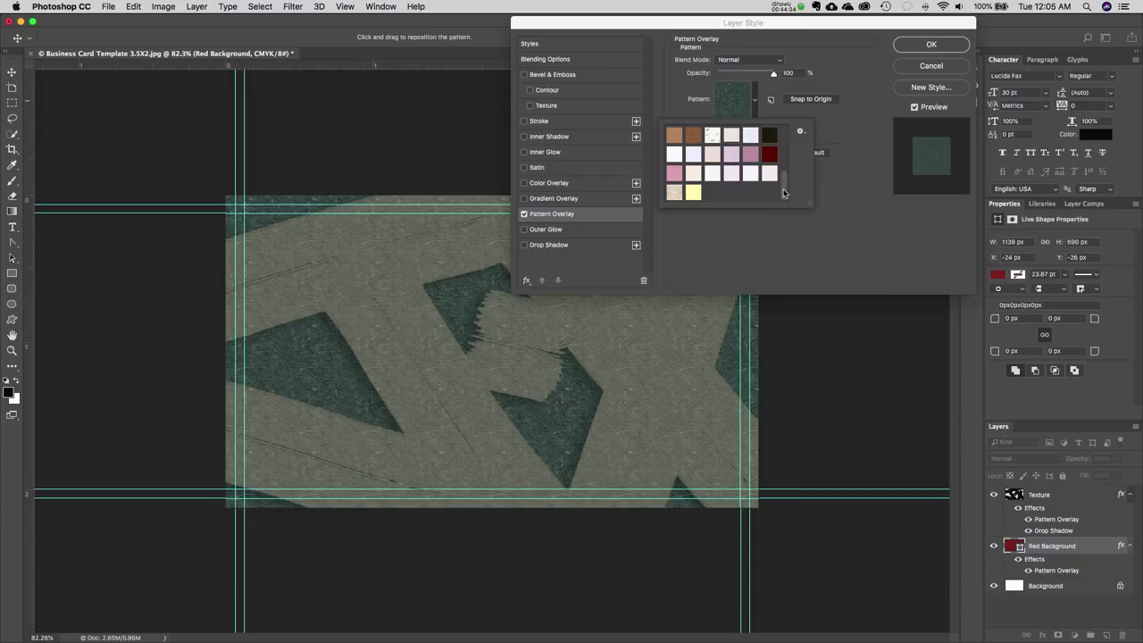
left_click(770, 154)
left_click(714, 175)
left_click(749, 175)
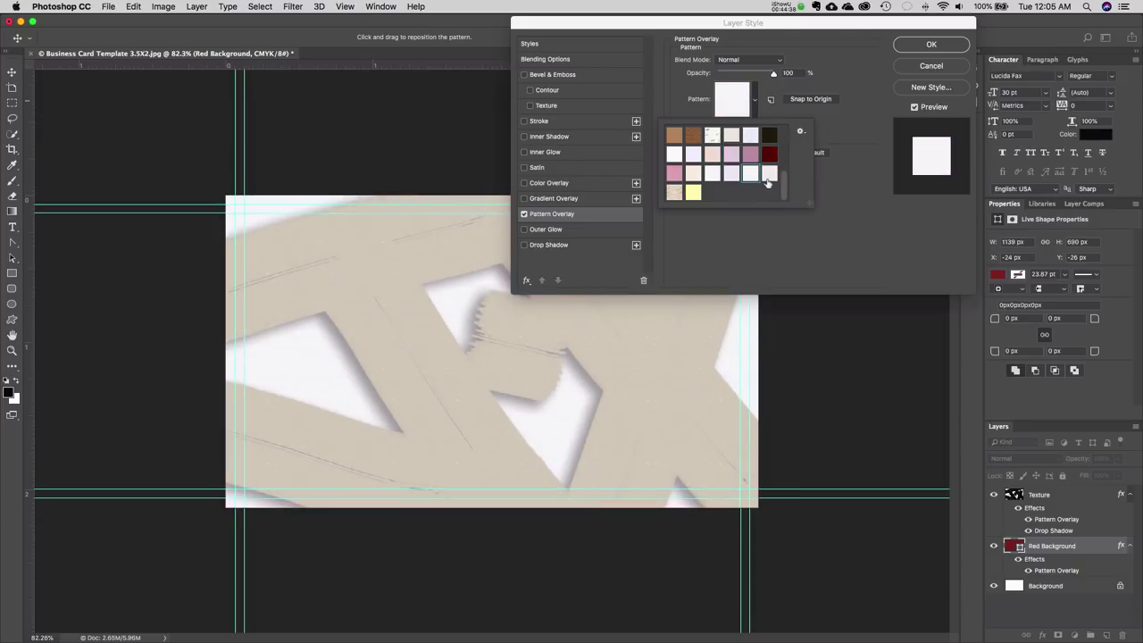
left_click(695, 138)
left_click(667, 137)
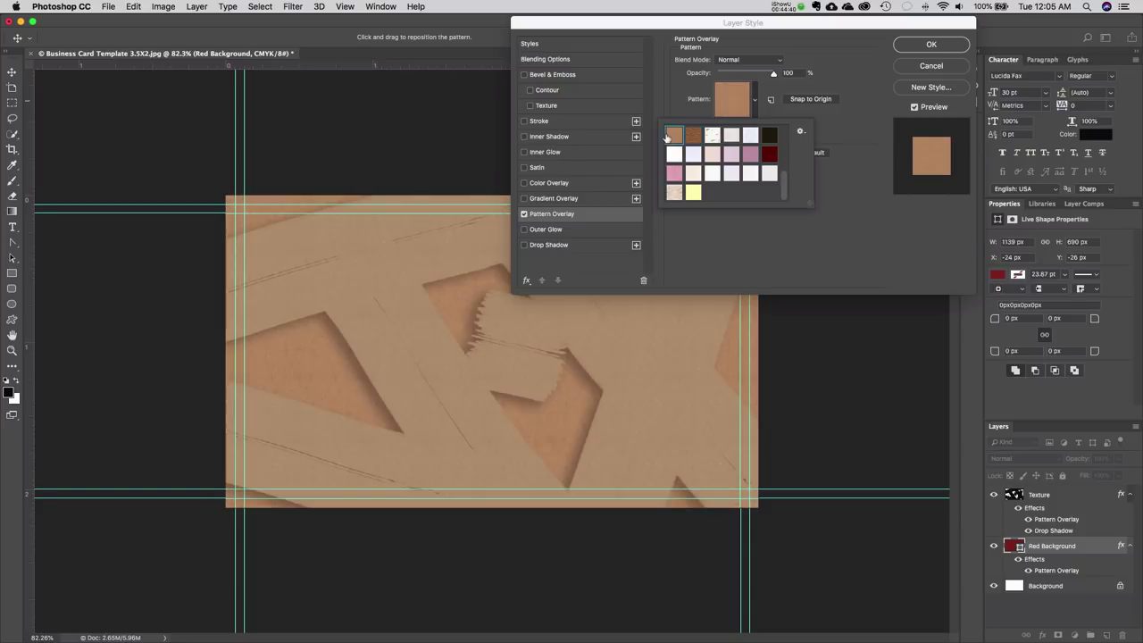
left_click_drag(783, 184, 792, 163)
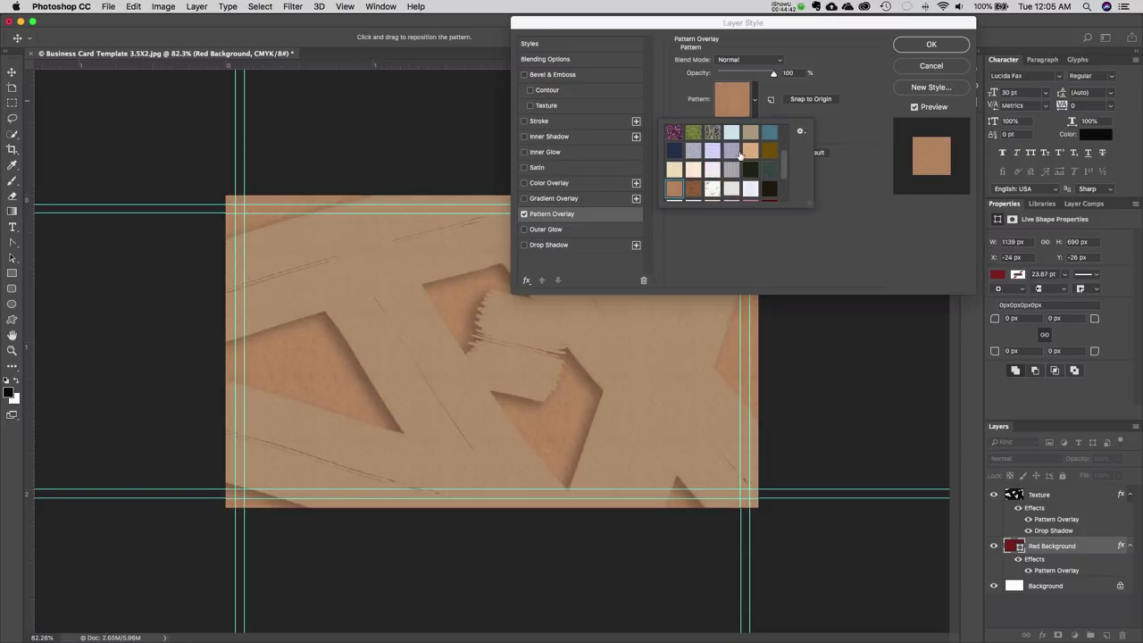
left_click(736, 153)
left_click(768, 154)
left_click(751, 153)
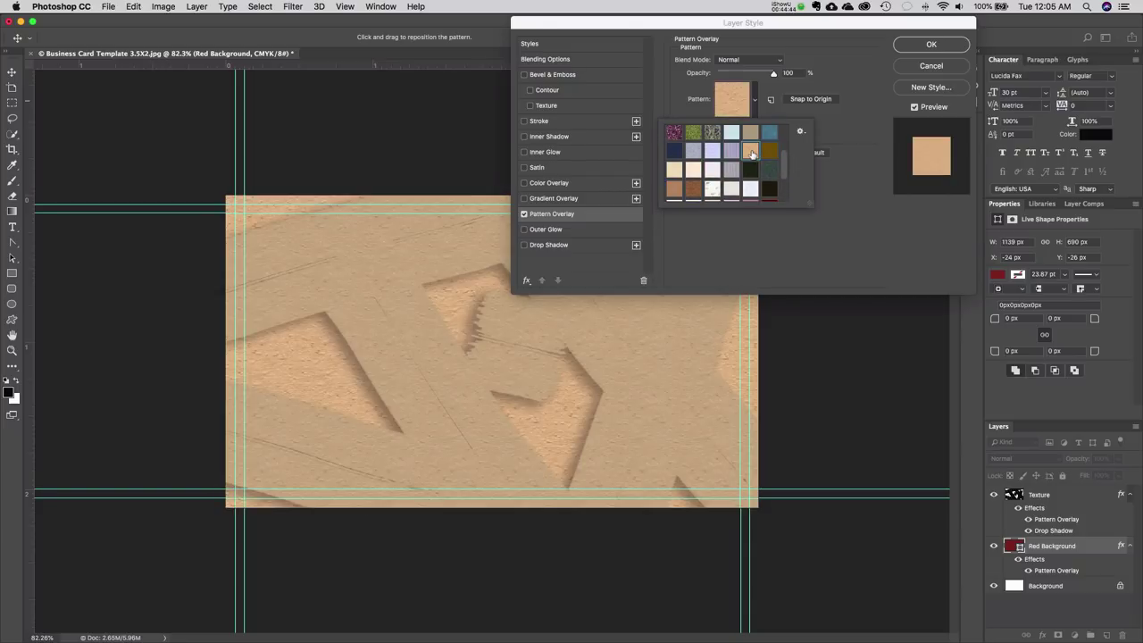
left_click(735, 133)
left_click(755, 134)
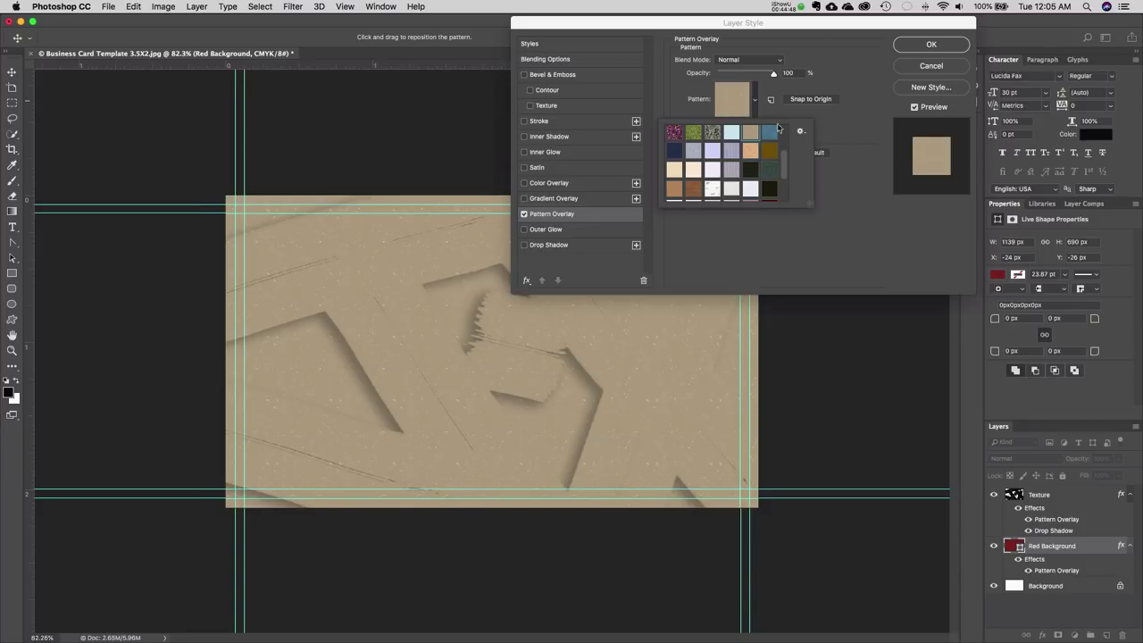
left_click(839, 135)
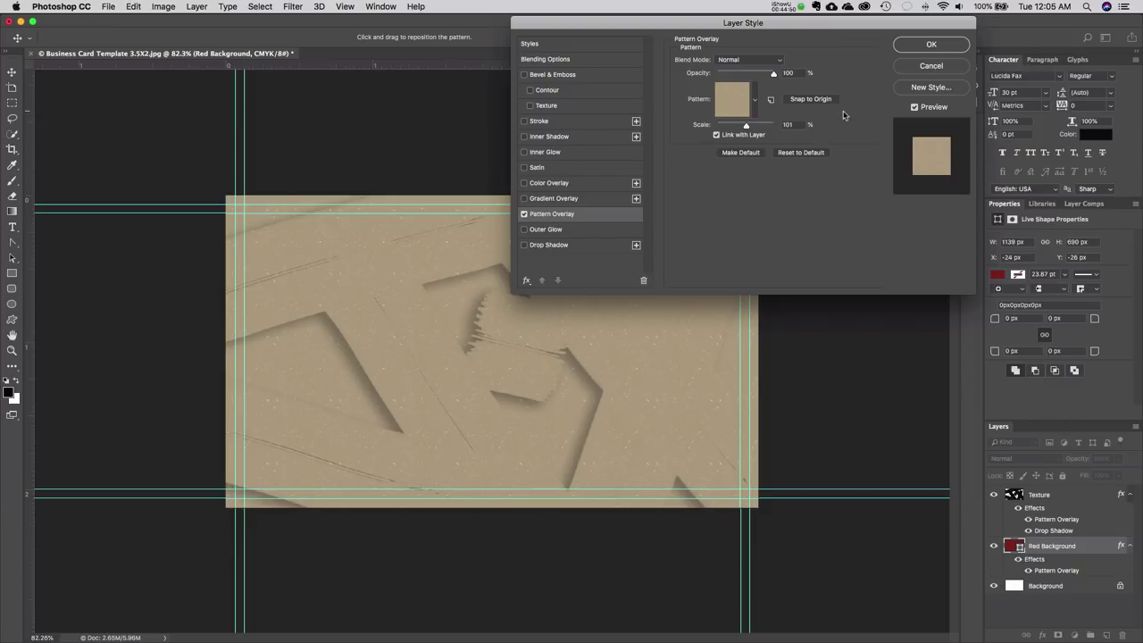
- Test the background overlay at 60% opacity, then discard the effect
left_click_drag(773, 73, 817, 85)
left_click_drag(773, 75, 704, 78)
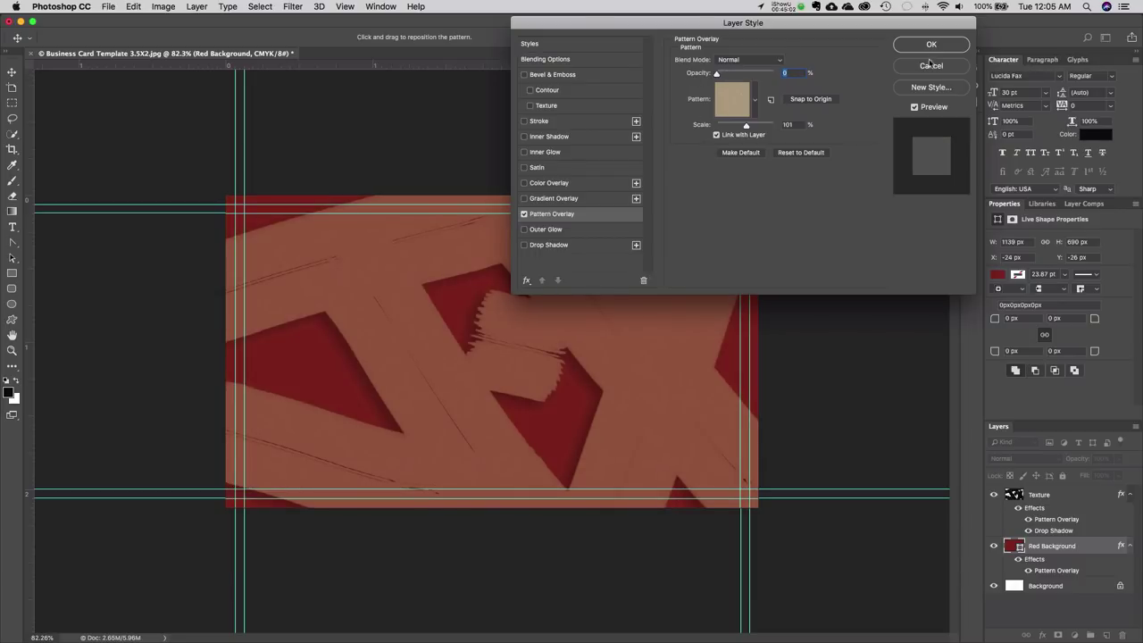
key("Escape")
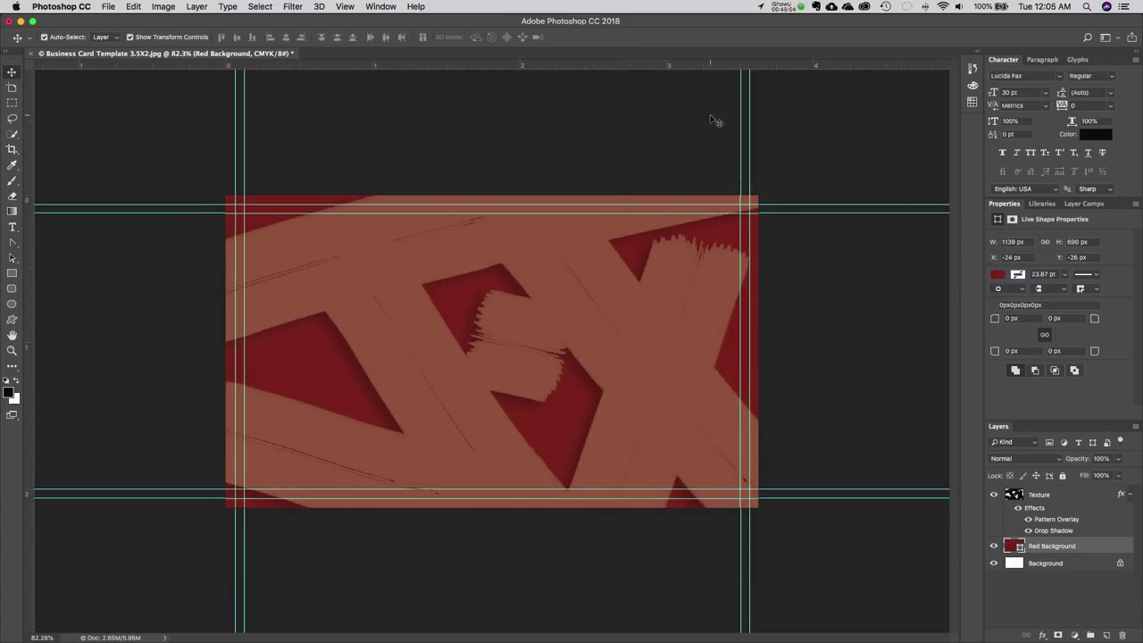
left_click(715, 119)
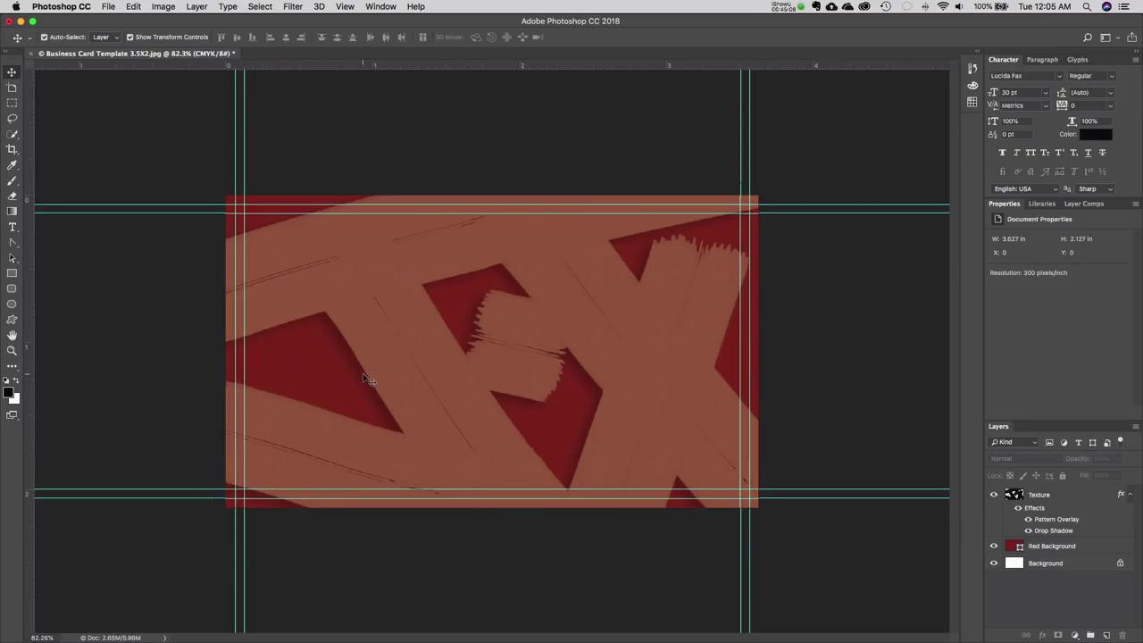
mouse_move(483, 26)
left_mouse_down()
mouse_move(506, 27)
mouse_move(465, 28)
mouse_move(476, 28)
left_mouse_up()
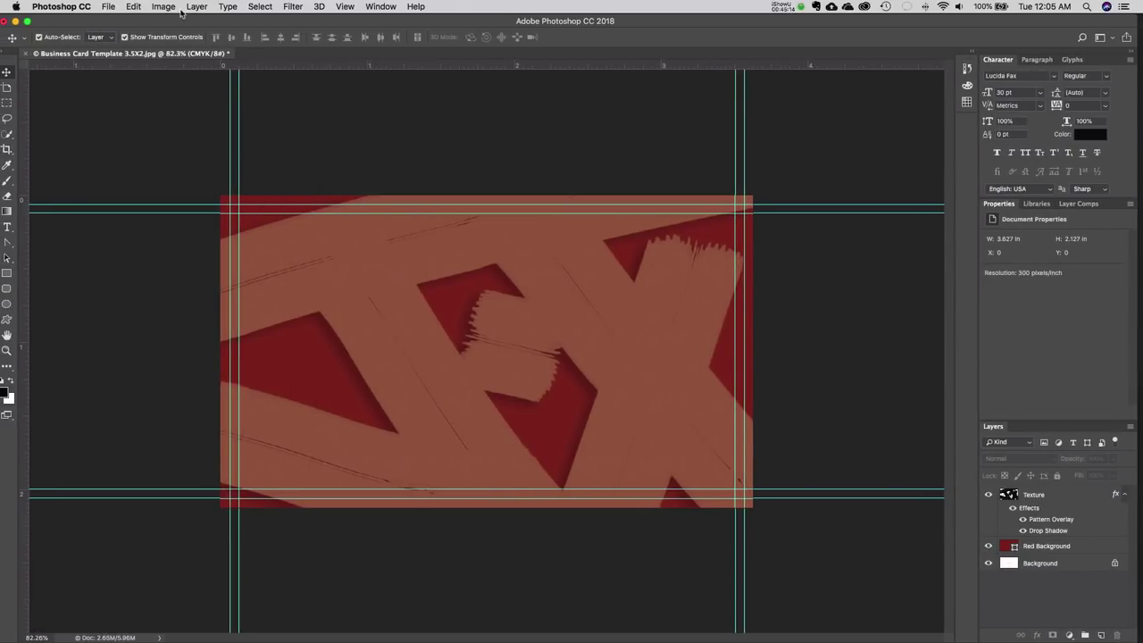
left_click_drag(181, 21, 194, 24)
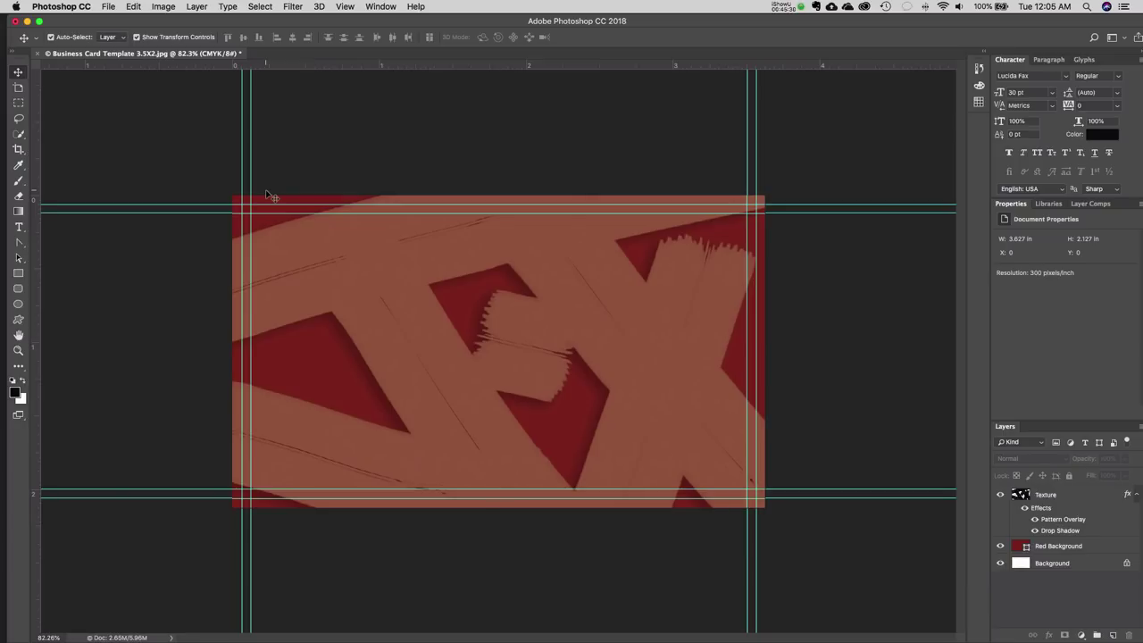
left_click(18, 228)
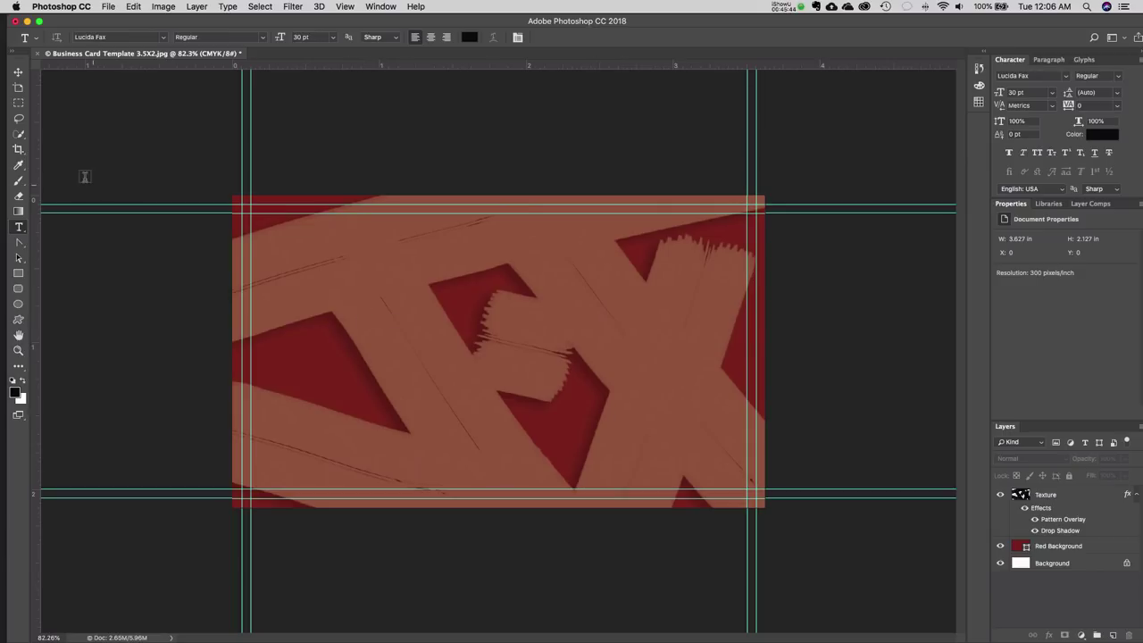
left_click(17, 74)
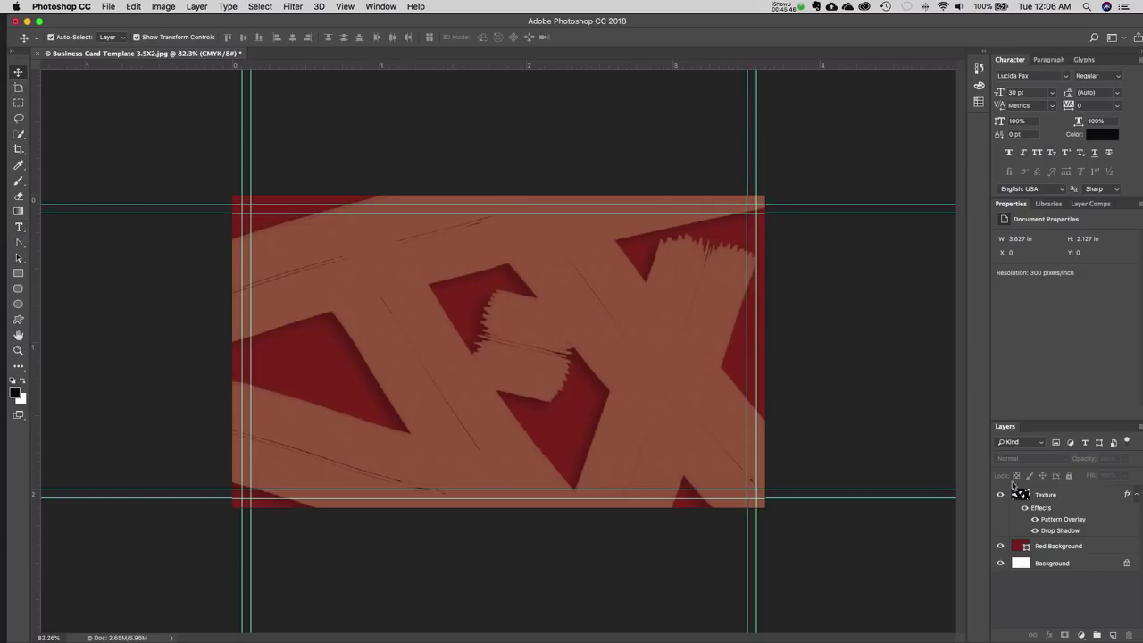
- Try Darken on the Texture layer, then set it back to Divide blending
left_click(1045, 500)
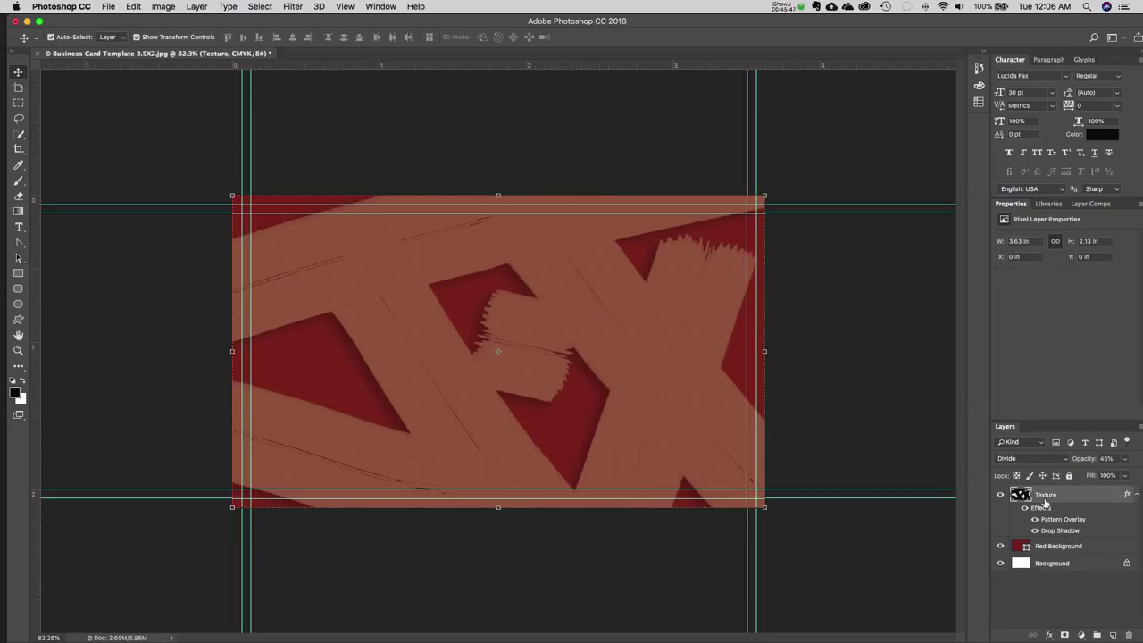
left_click(1063, 460)
left_click(1059, 460)
left_click(1046, 461)
left_click(1028, 257)
left_click(1042, 459)
left_click(1082, 468)
left_click(1061, 466)
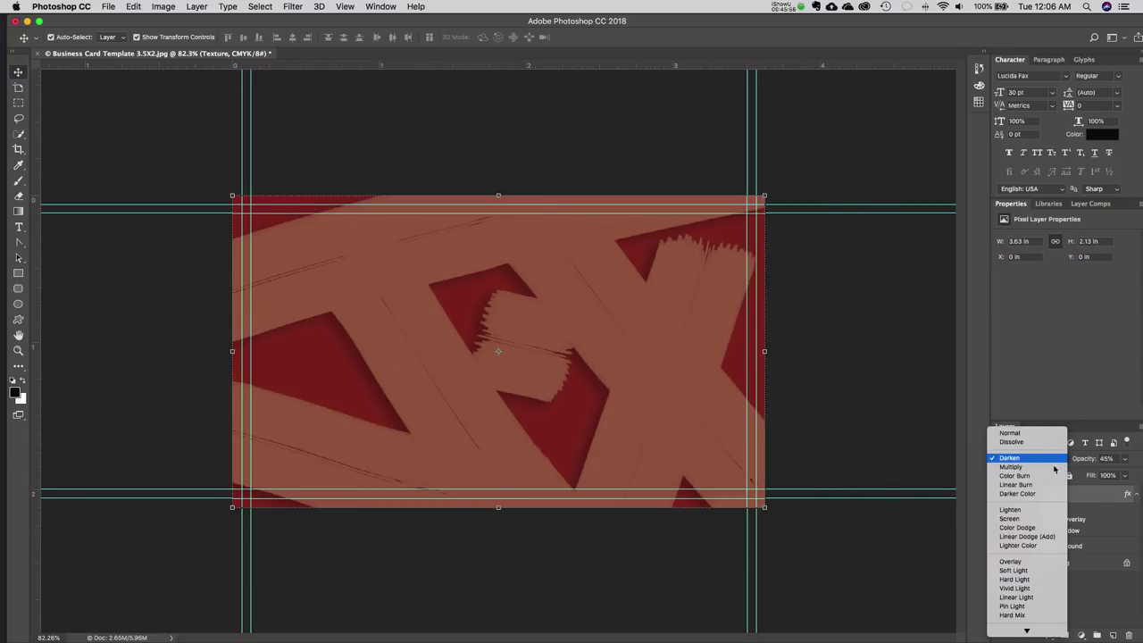
left_click(1014, 587)
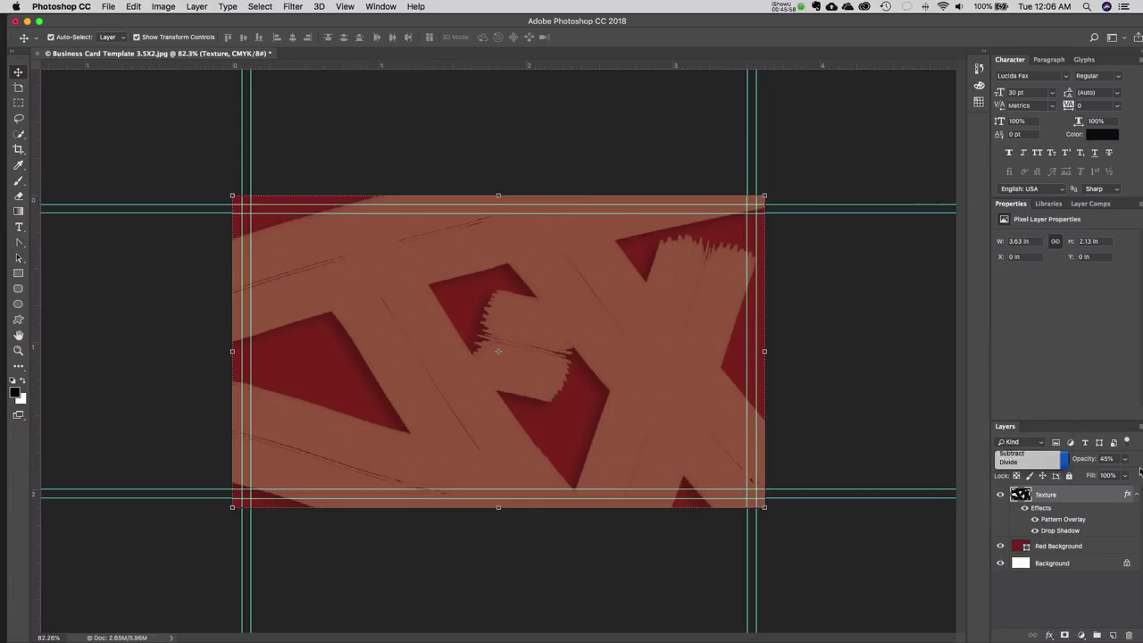
- Raise the Texture layer's opacity to 54%
left_click(1126, 459)
mouse_move(1106, 475)
left_mouse_down()
mouse_move(1142, 474)
mouse_move(1100, 476)
mouse_move(1111, 476)
left_mouse_up()
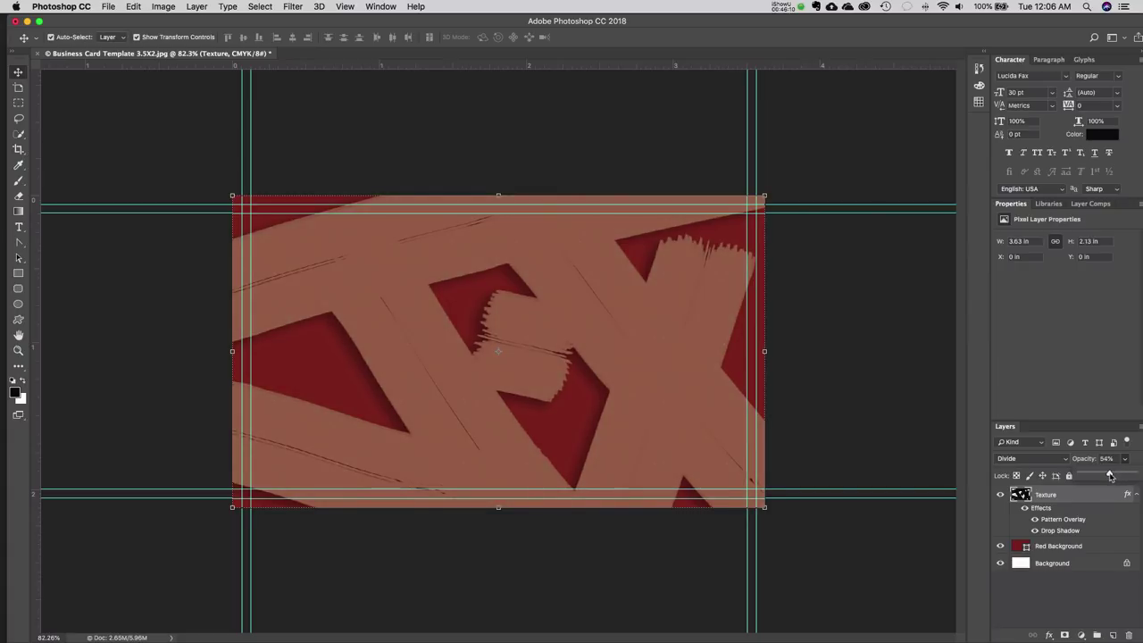
left_click(468, 139)
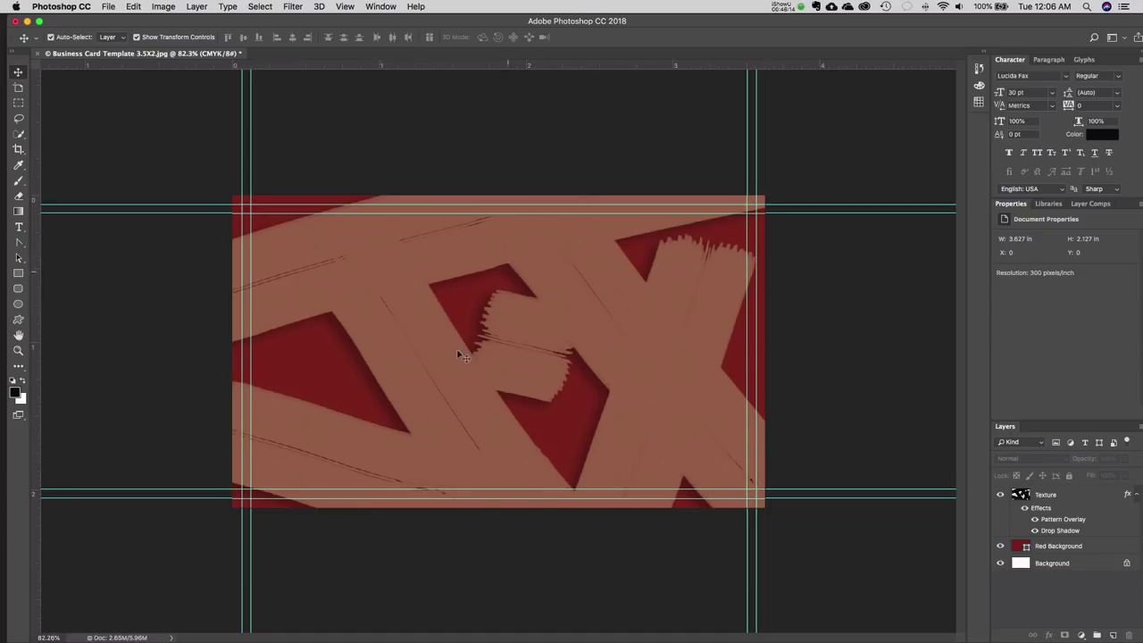
- Type the cardholder's name as a new text line on the card's upper left
left_click(18, 227)
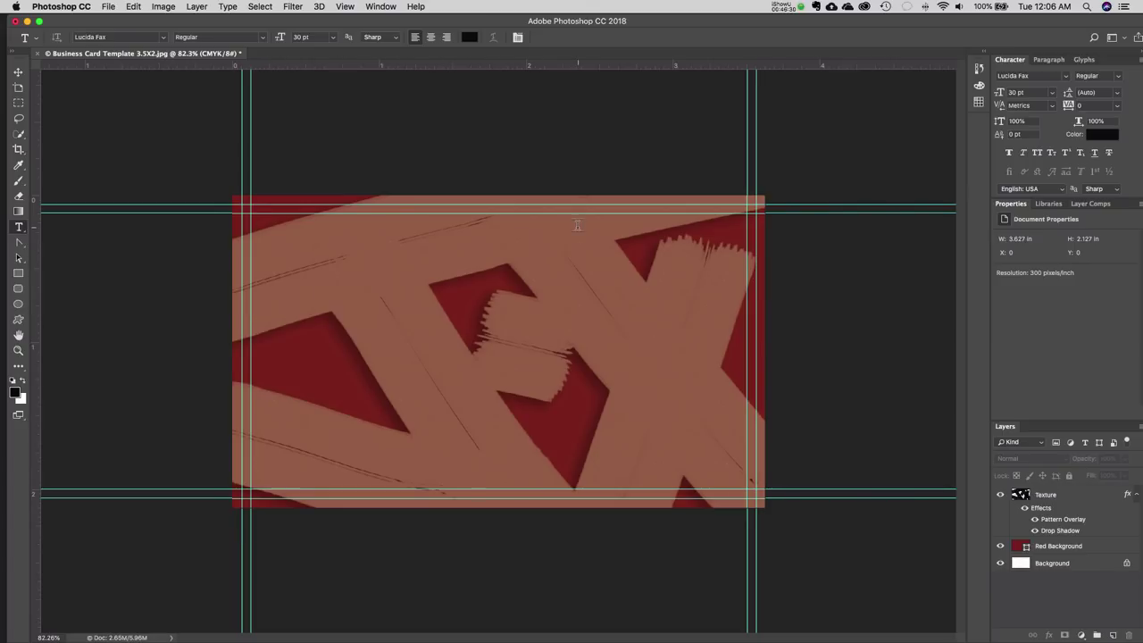
left_click(283, 273)
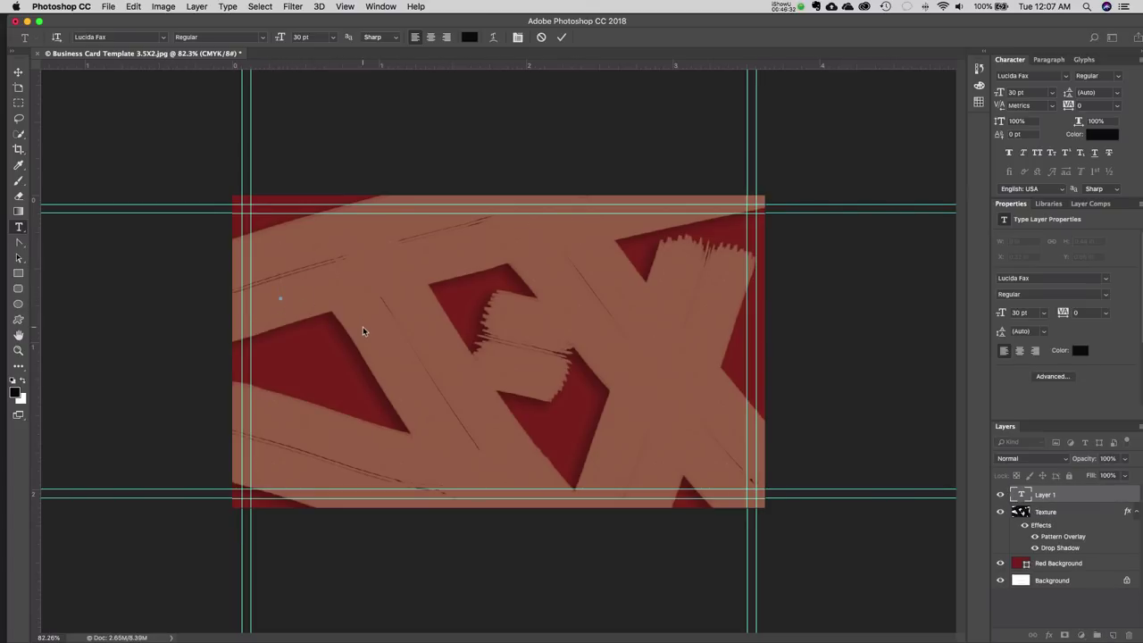
type("Johnnyt")
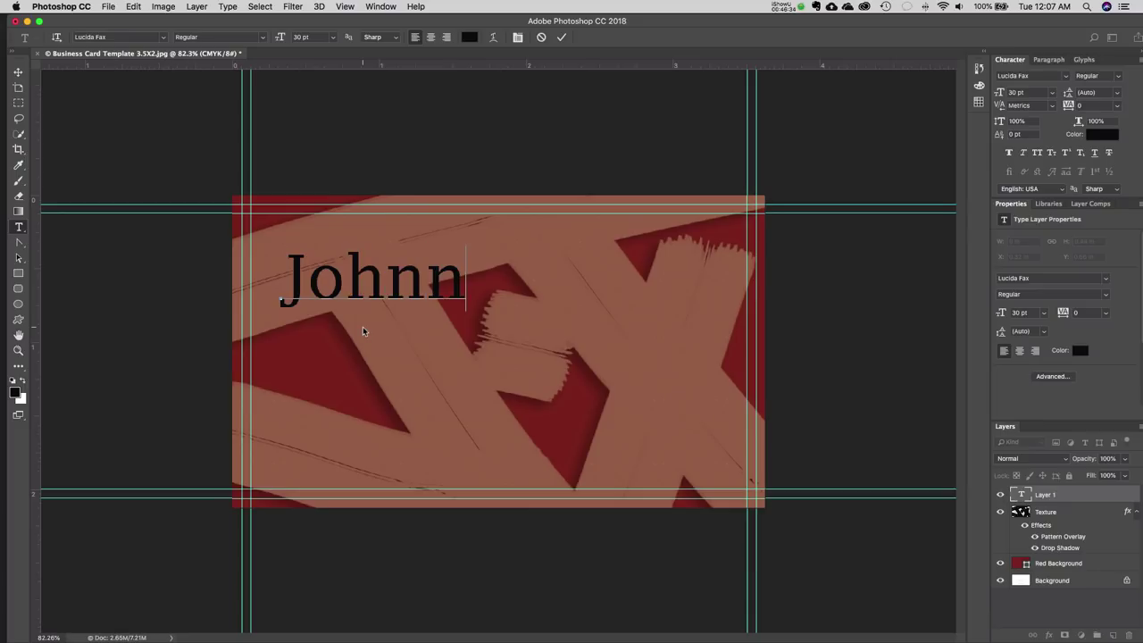
key("BackSpace")
key("BackSpace")
key("BackSpace")
type("E")
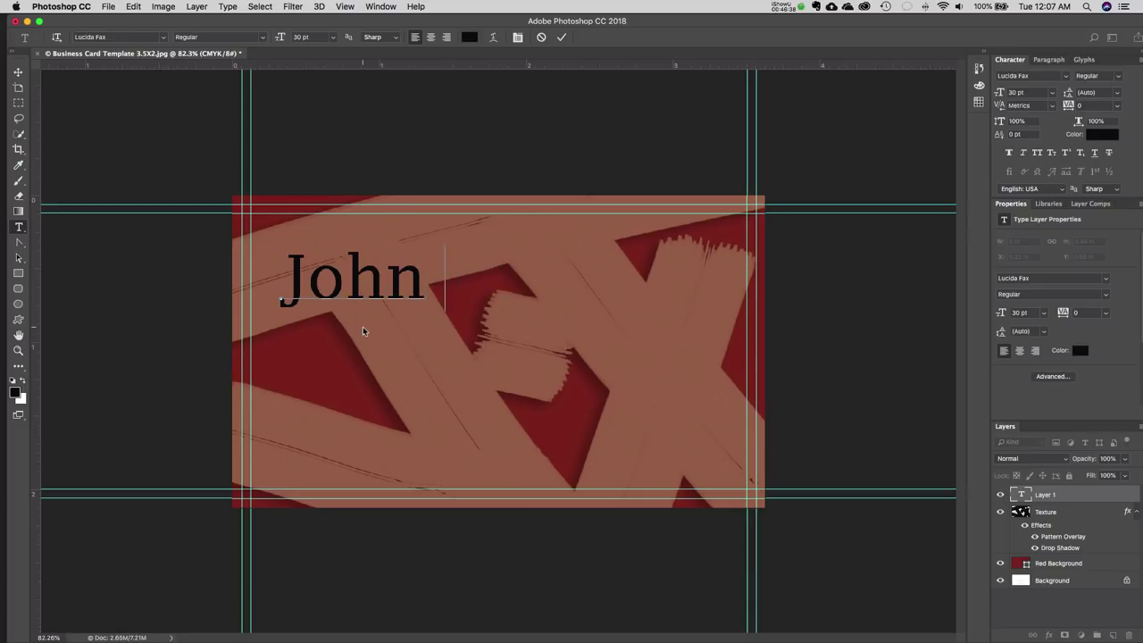
type("Storm")
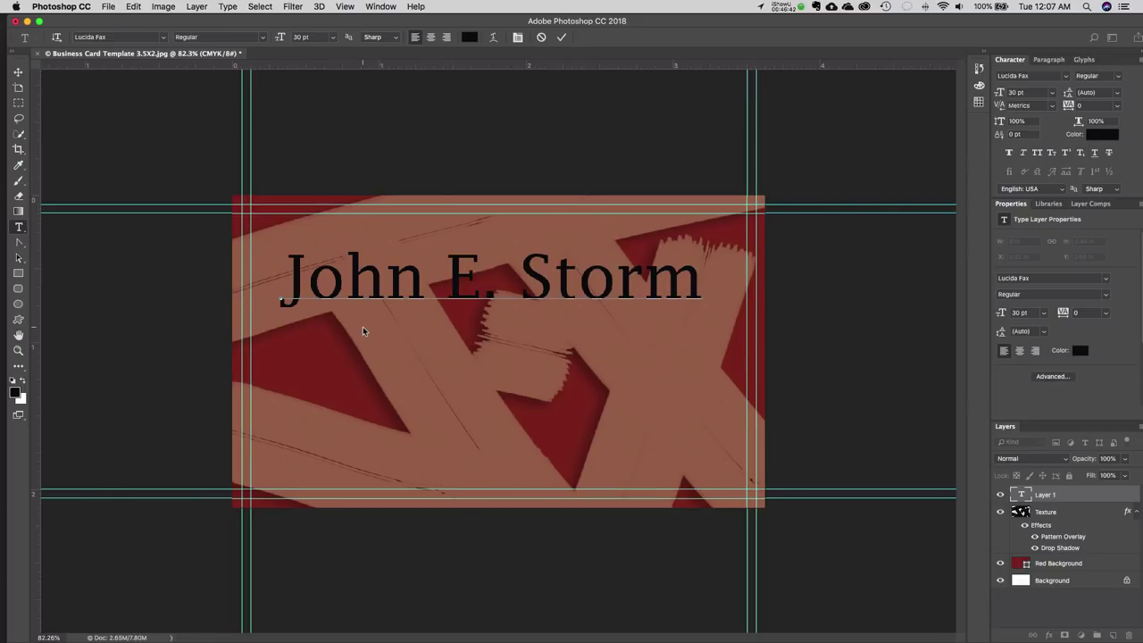
- Make the 30 pt Lucida Fax name text white and commit it
triple_click(497, 288)
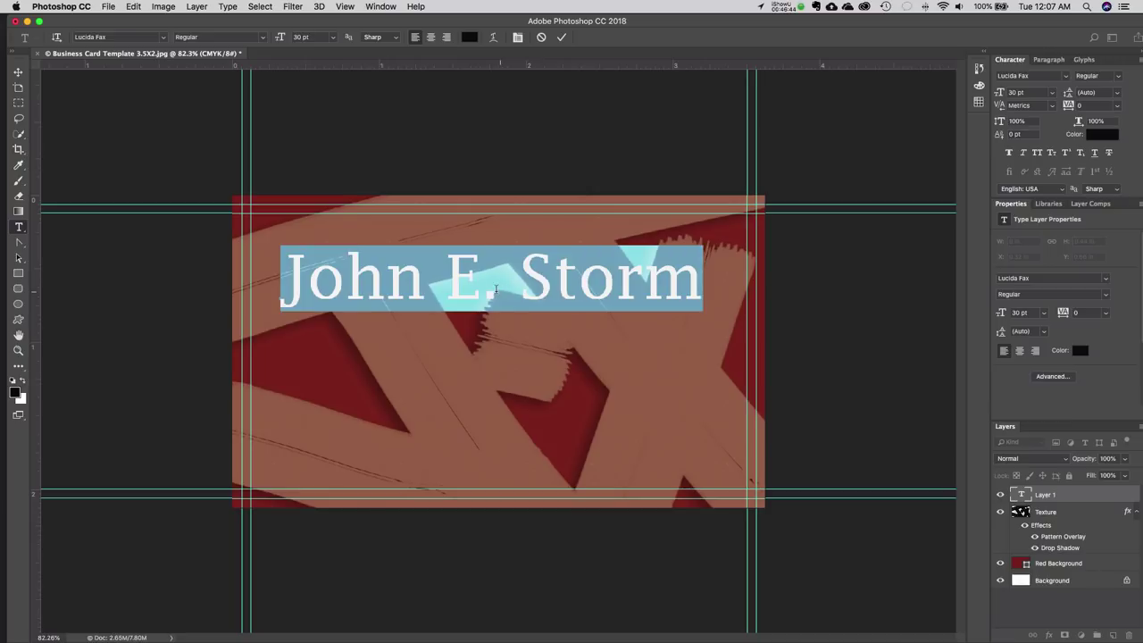
left_click(469, 37)
left_click(650, 146)
left_click_drag(650, 146, 614, 133)
left_click(881, 128)
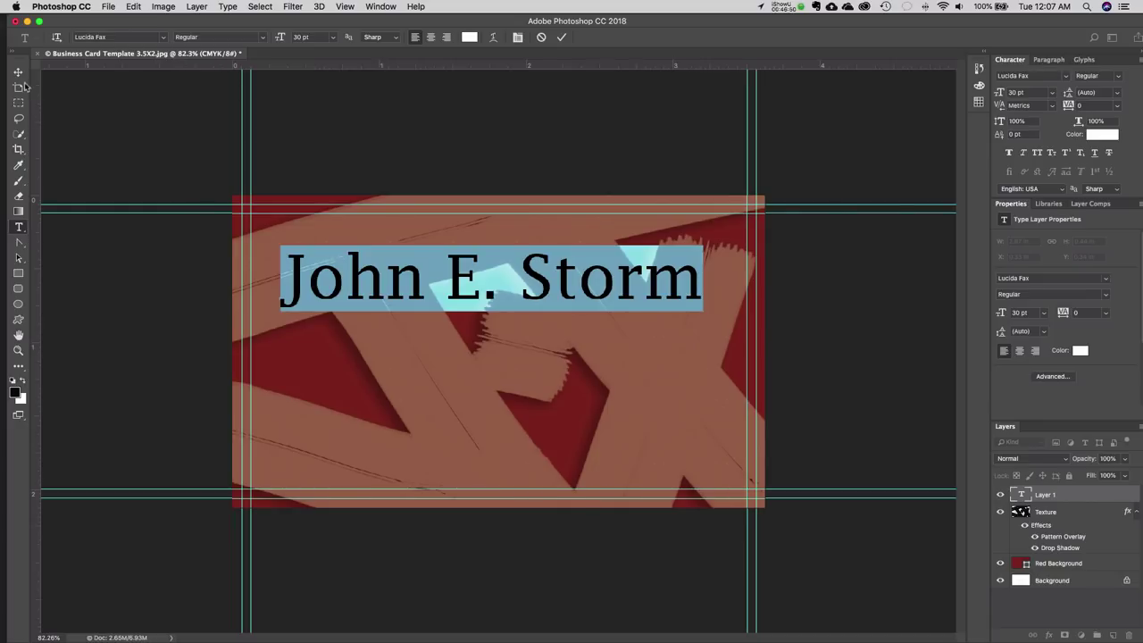
left_click(19, 75)
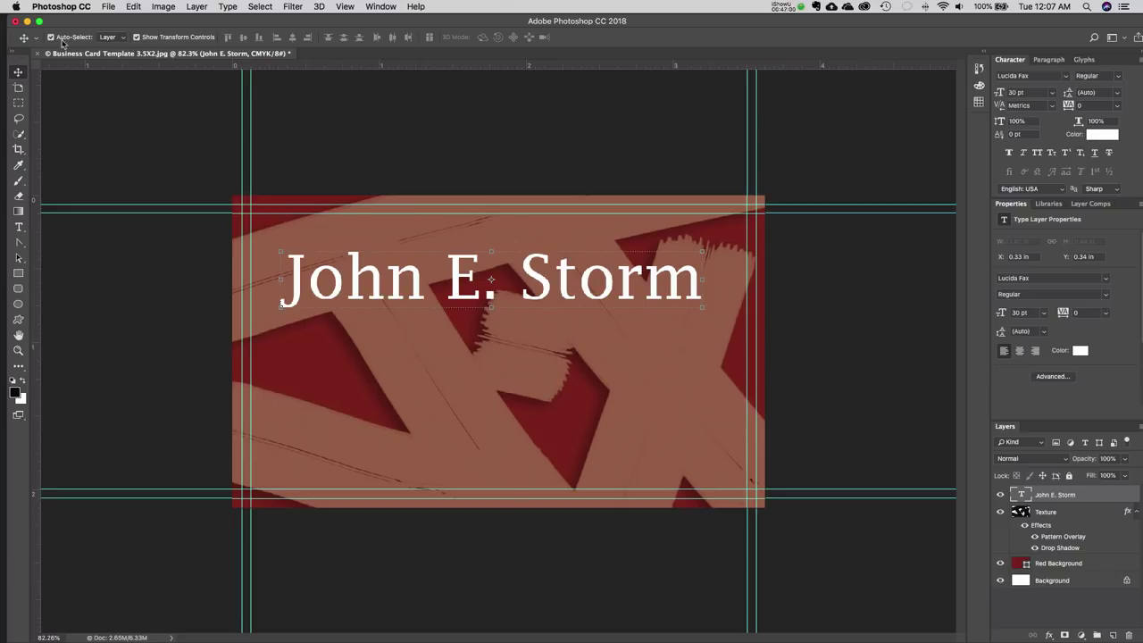
- Rotate the name text about 15° upward, scale it to roughly 19 pt, and move it up-left
left_click(137, 37)
left_click_drag(705, 250, 698, 179)
left_click_drag(598, 248, 572, 223)
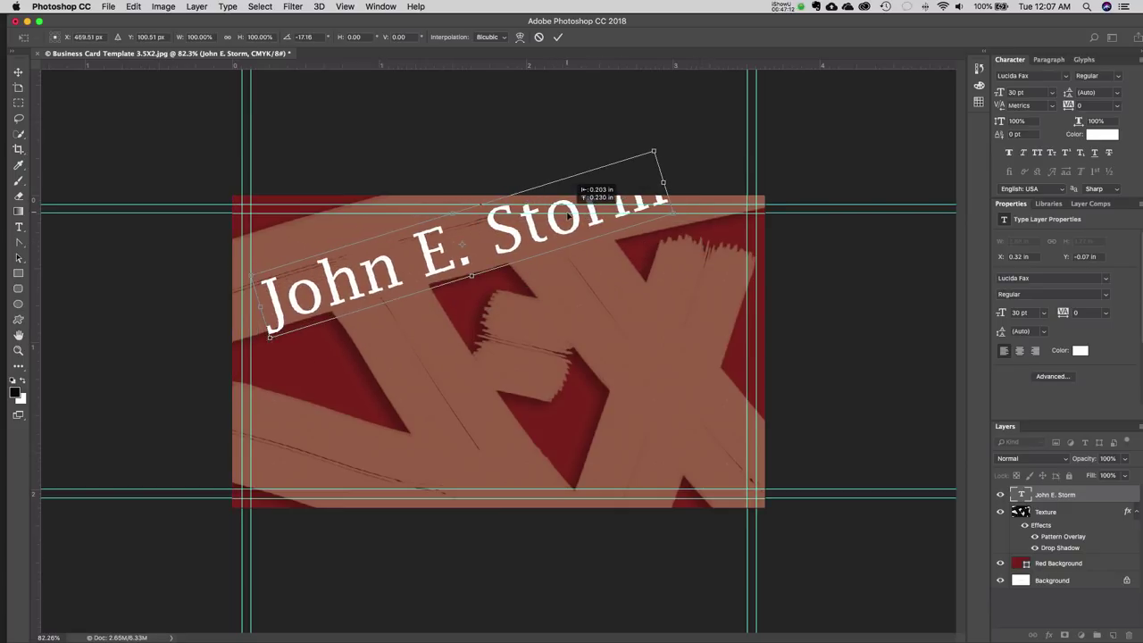
left_click_drag(665, 145, 539, 206)
left_click_drag(453, 244, 457, 243)
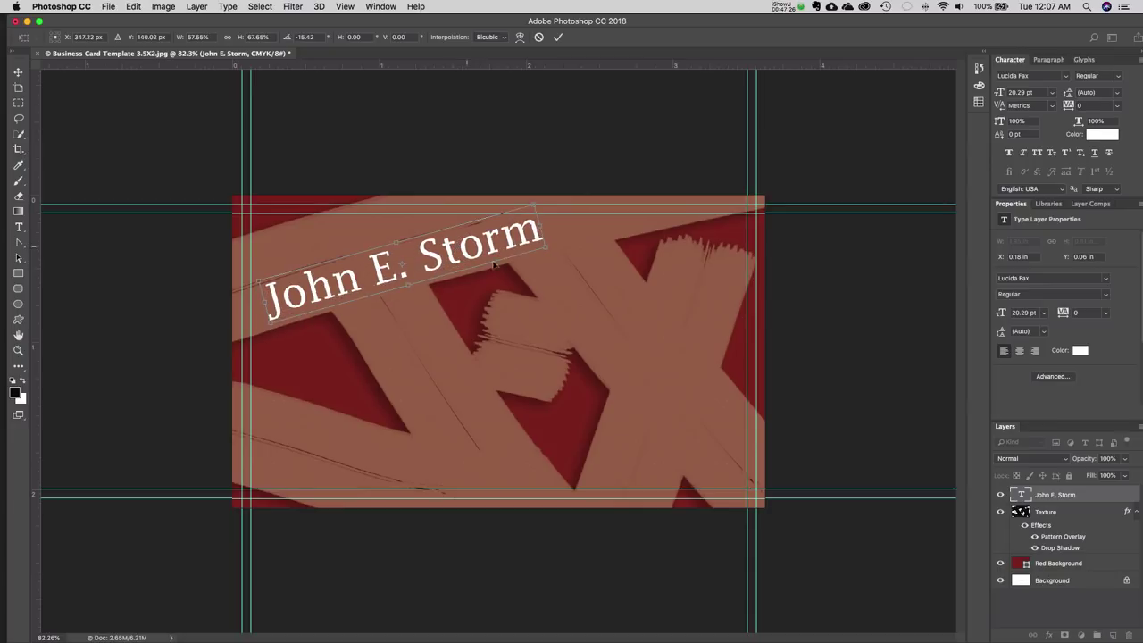
left_click_drag(549, 250, 468, 257)
key("Return")
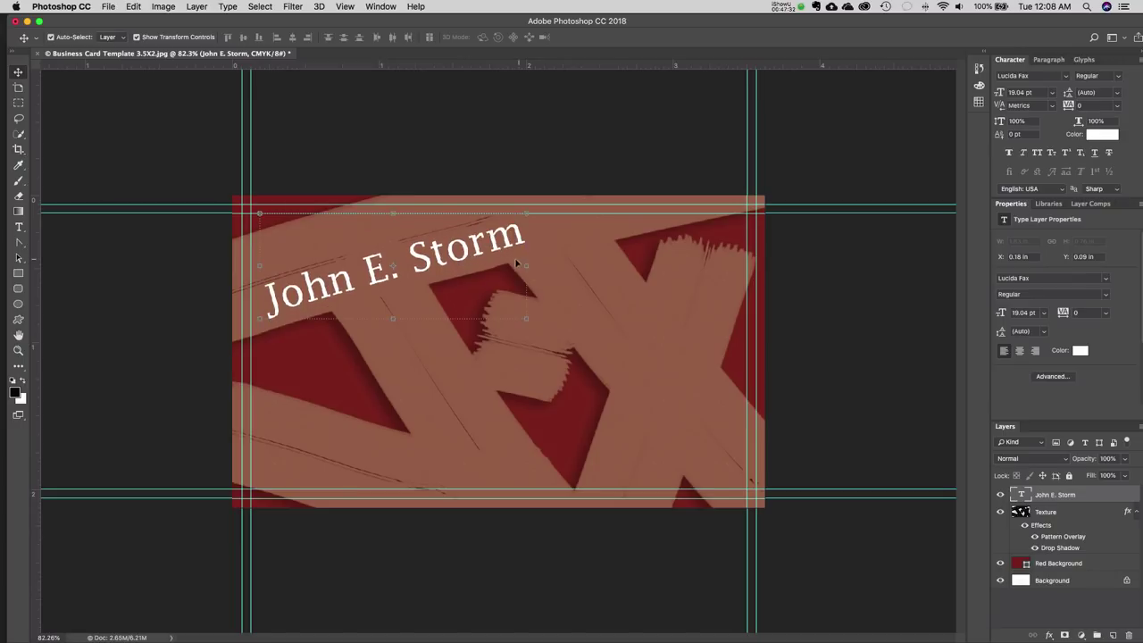
- Nudge the name text slightly down and left with the arrow keys, then deselect it
key("Down")
key("Down")
key("Down")
key("Down")
key("Down")
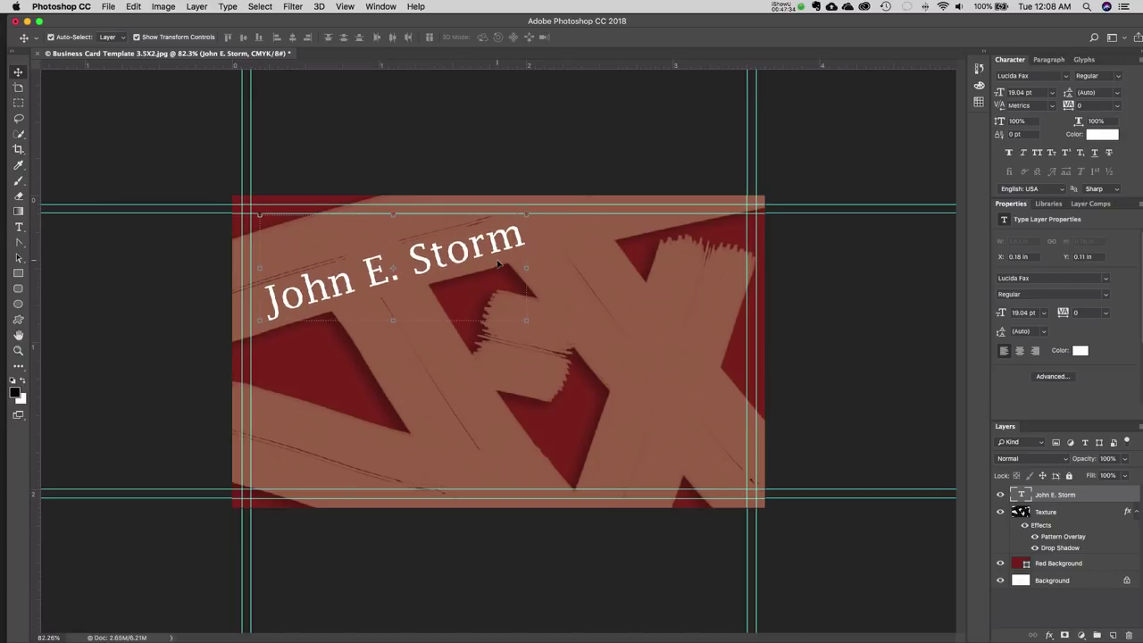
key("Down")
key("Left")
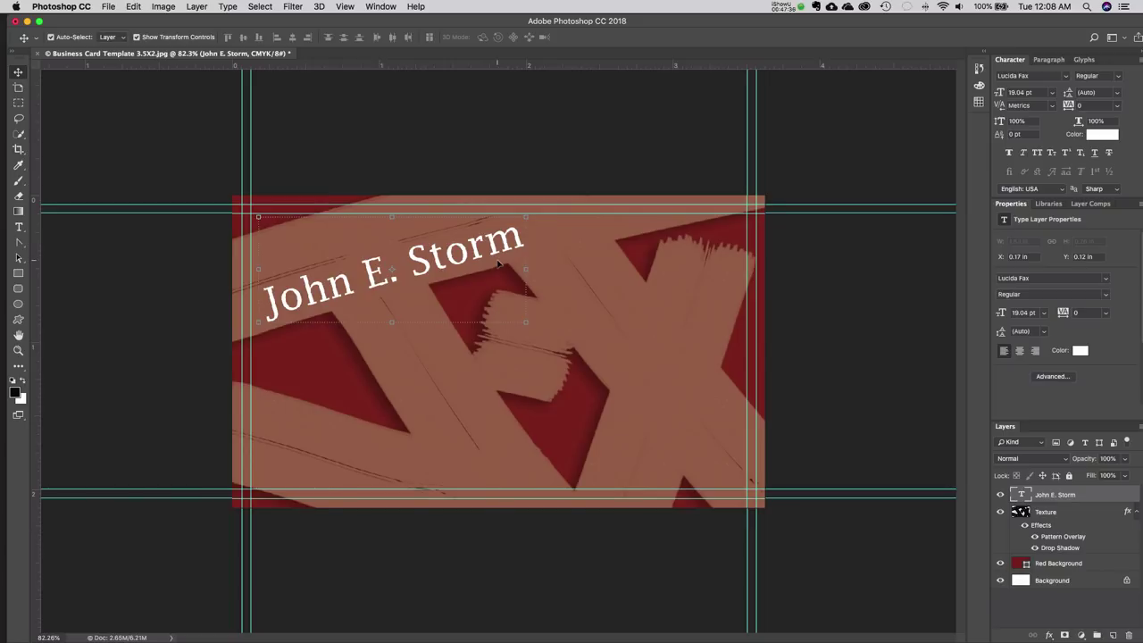
left_click(536, 166)
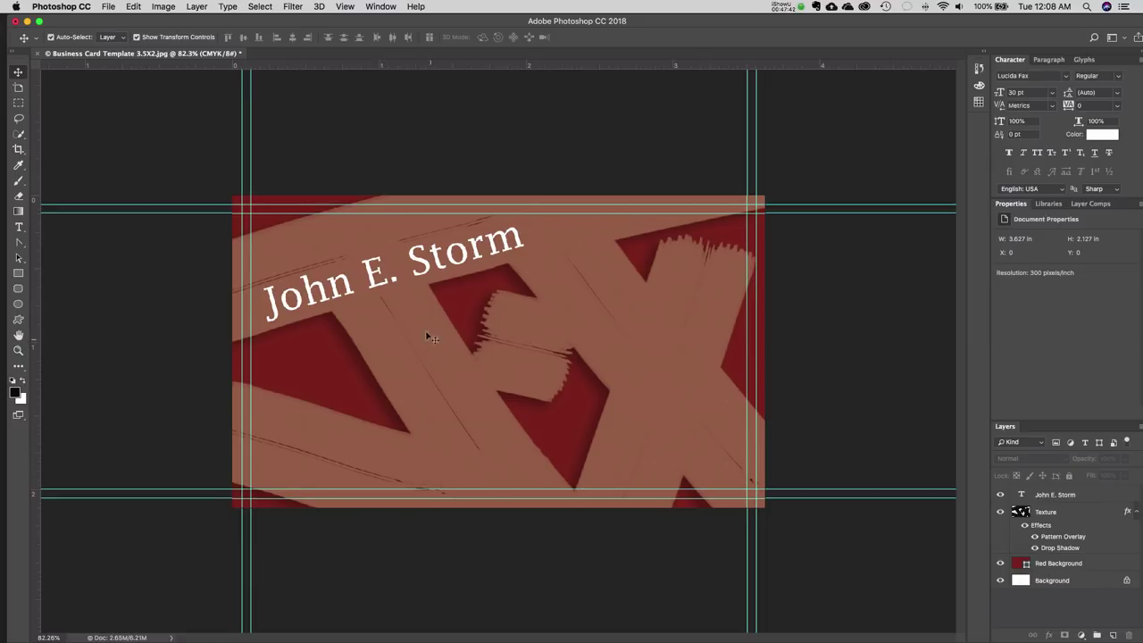
left_click(393, 288)
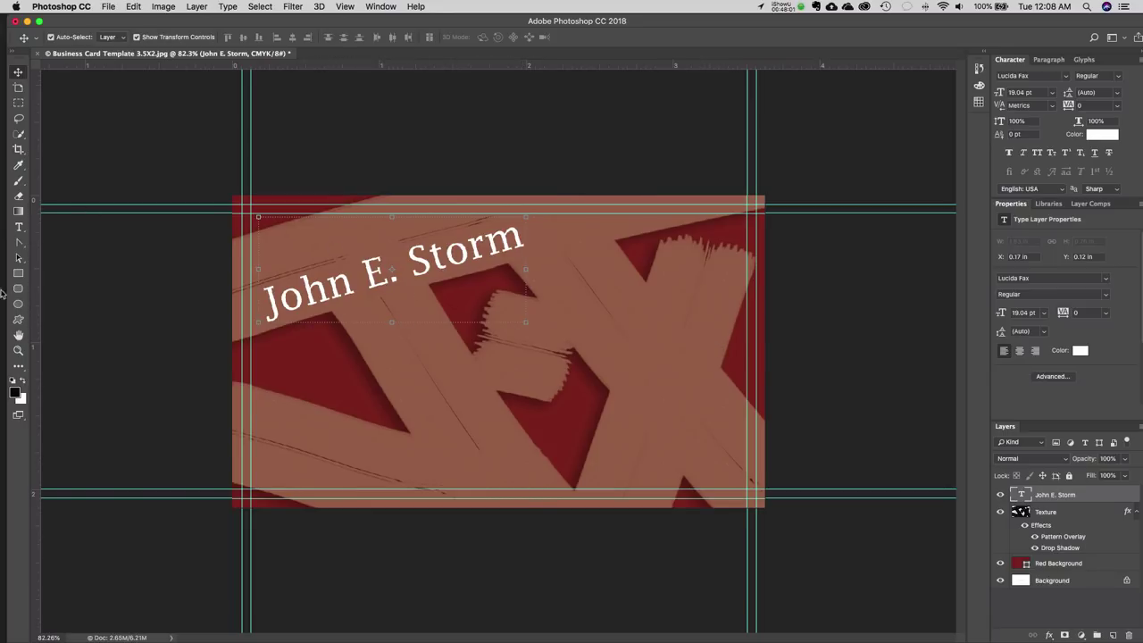
left_click(22, 226)
left_click(405, 274)
key("super+a")
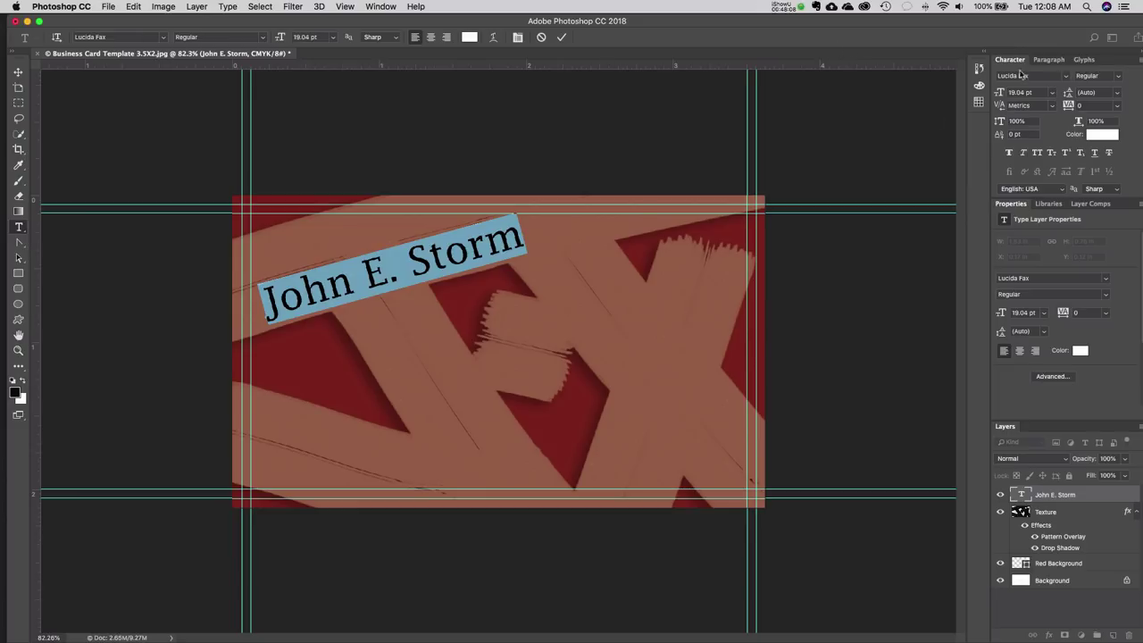
left_click(1067, 80)
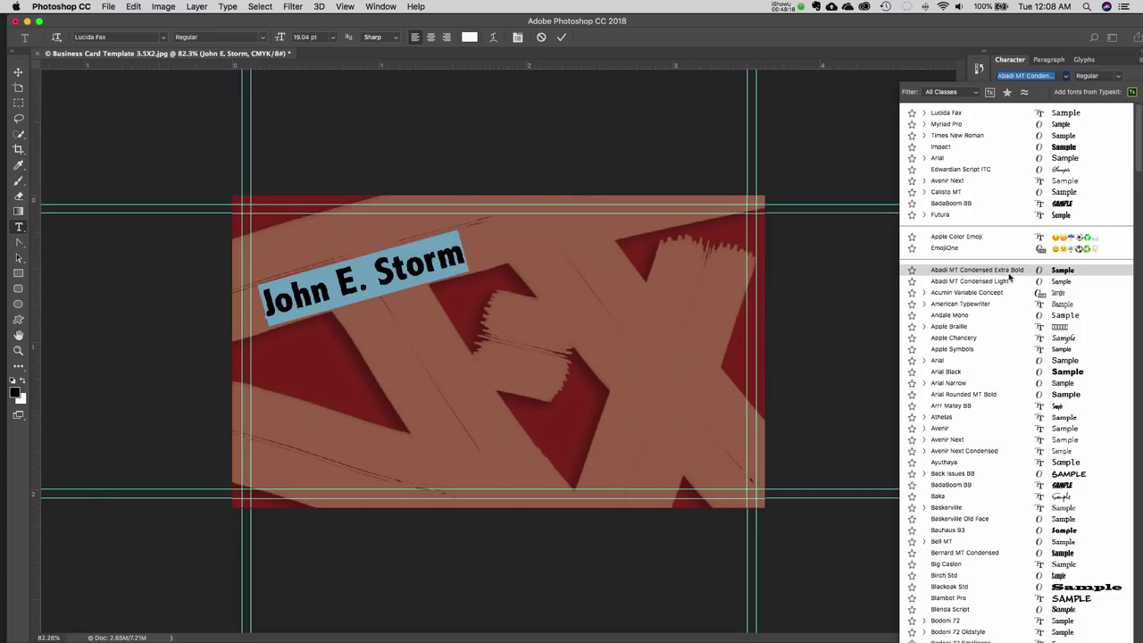
scroll(991, 412, "down", 1)
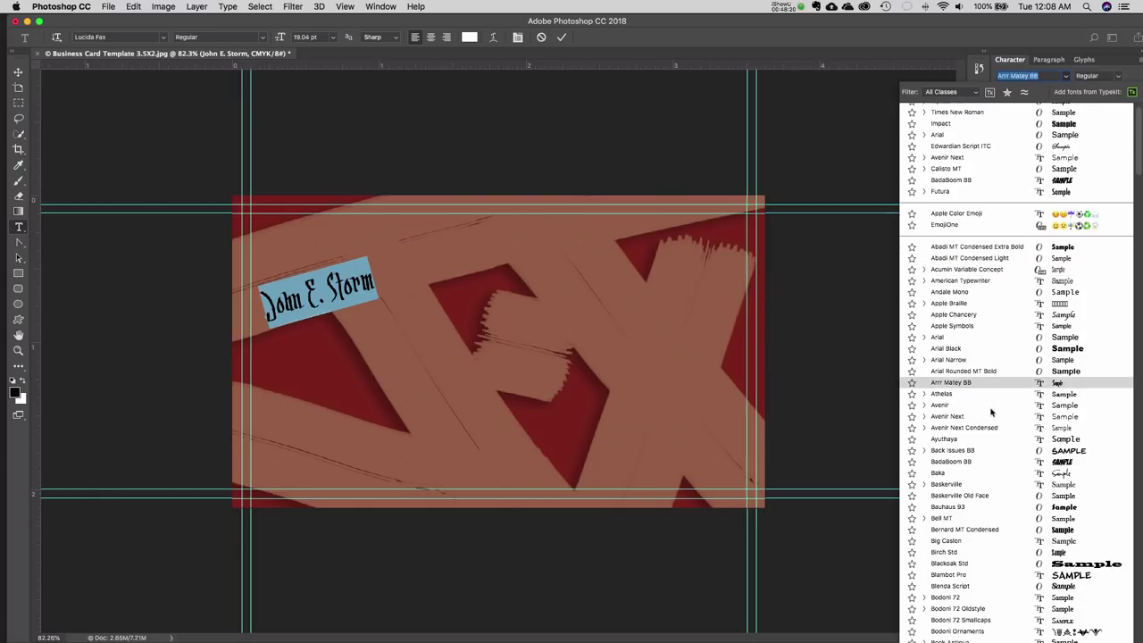
scroll(992, 412, "down", 3)
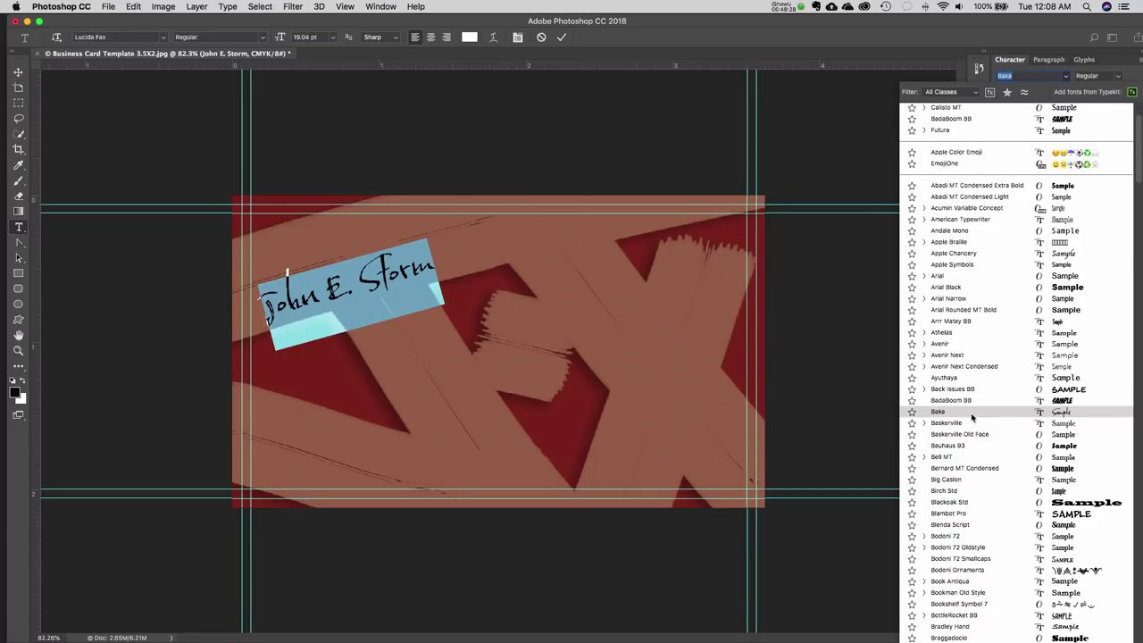
left_click(973, 417)
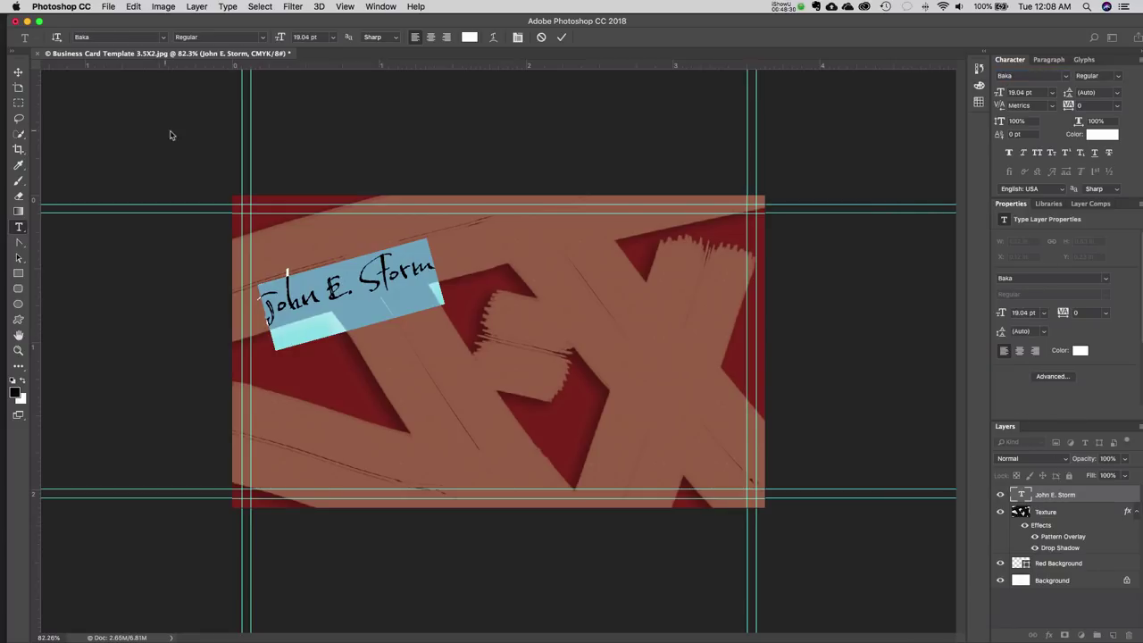
left_click(19, 73)
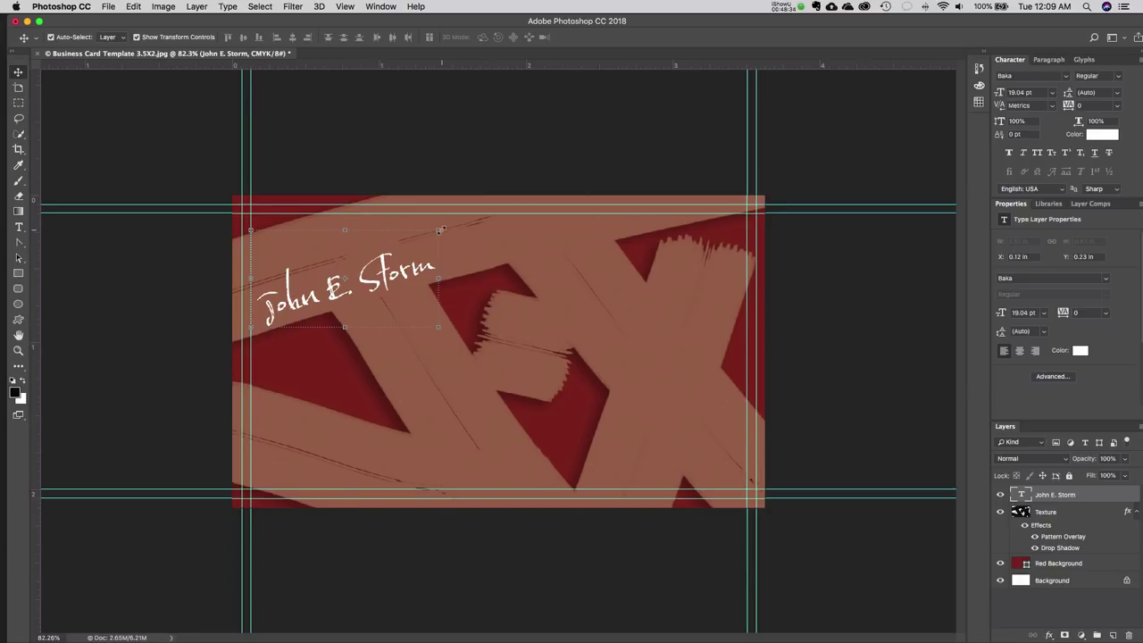
- Enlarge the name text to 24.64 pt and move it up toward the card's top
left_click_drag(441, 230, 506, 201)
double_click(404, 265)
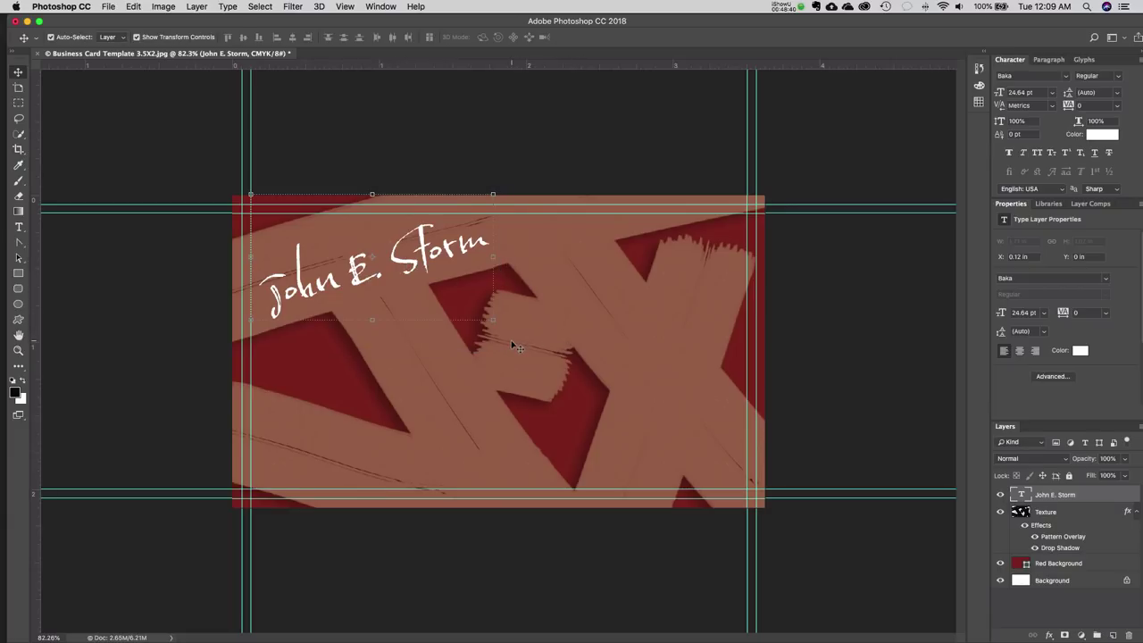
left_click_drag(425, 261, 428, 258)
- Return the text layer's Fill to 100%
left_click(1125, 476)
left_click_drag(1123, 491, 1090, 491)
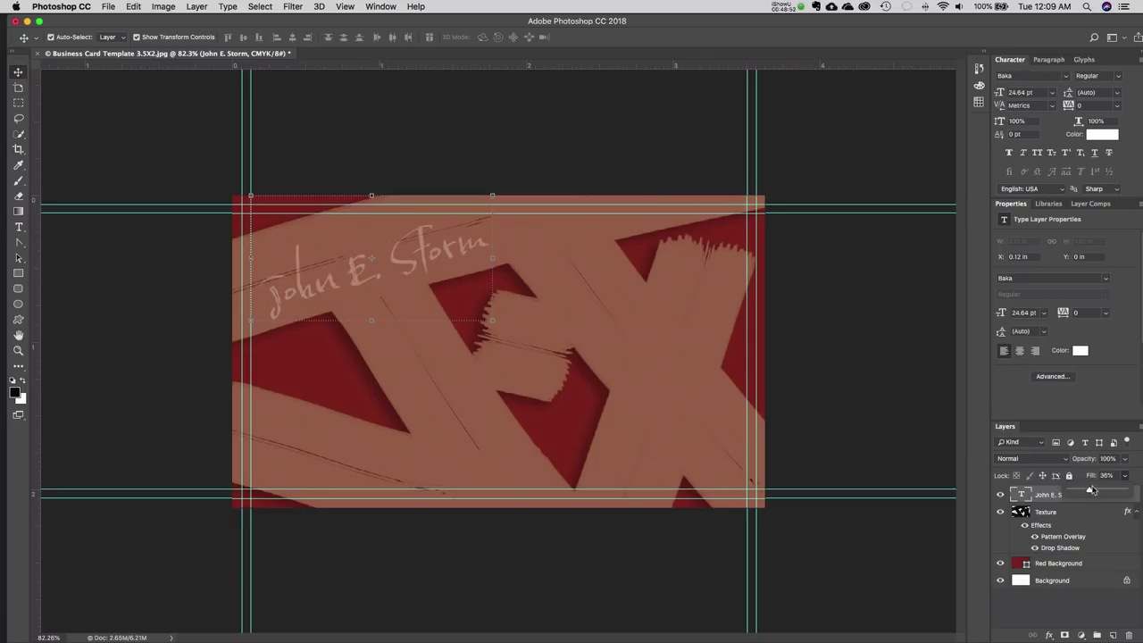
left_click_drag(1101, 486, 1127, 489)
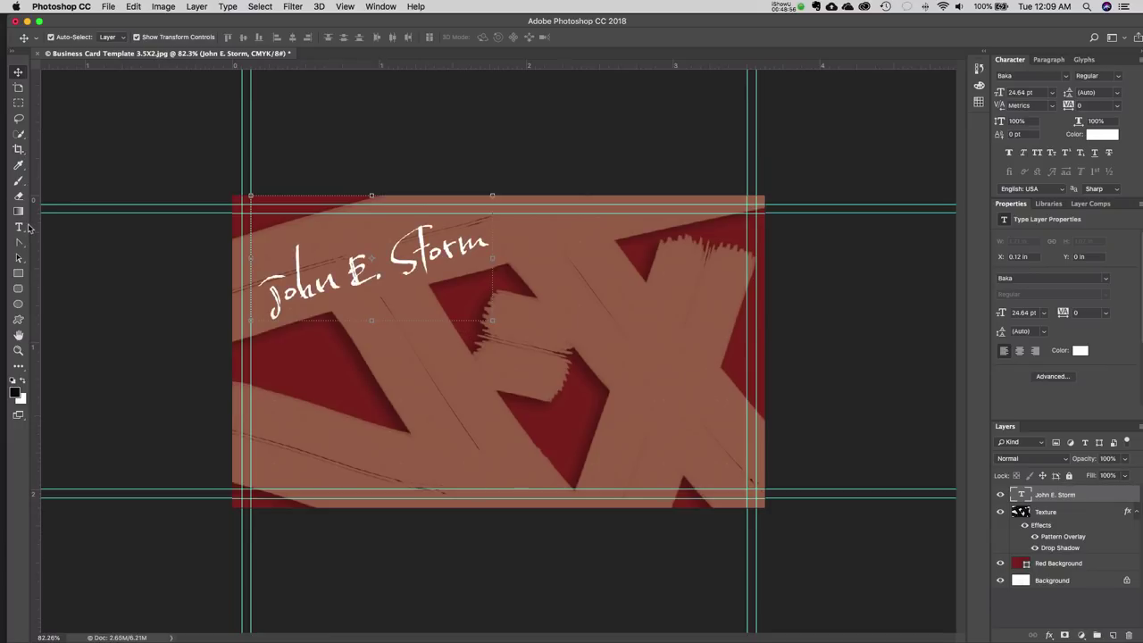
left_click(26, 229)
- Change the John E. Storm text's font to Century Gothic
triple_click(364, 270)
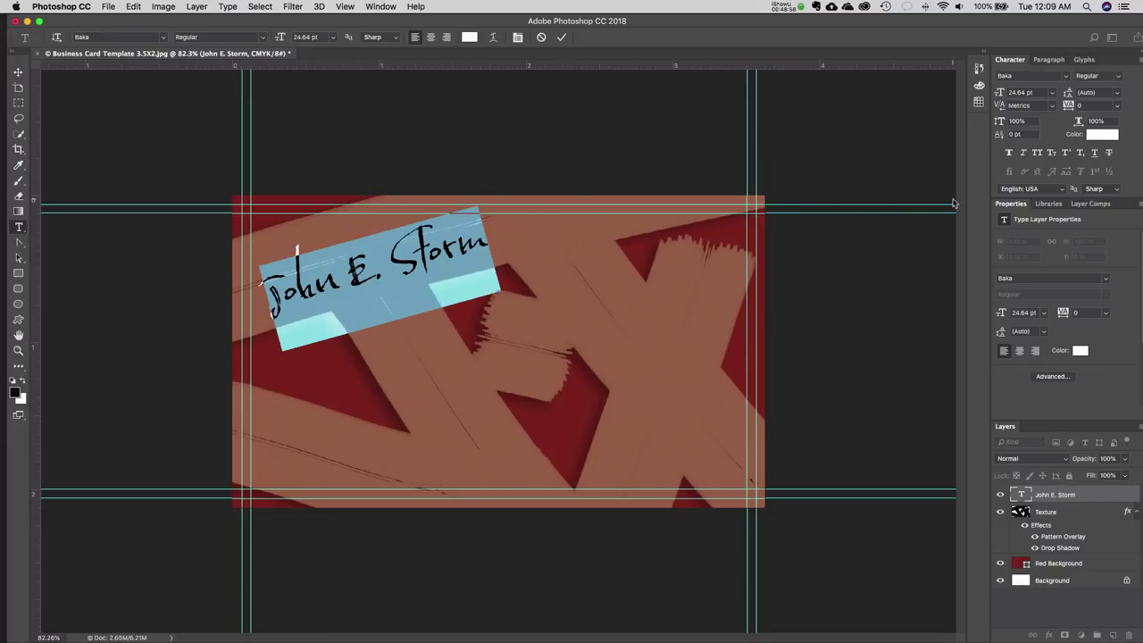
left_click(1067, 77)
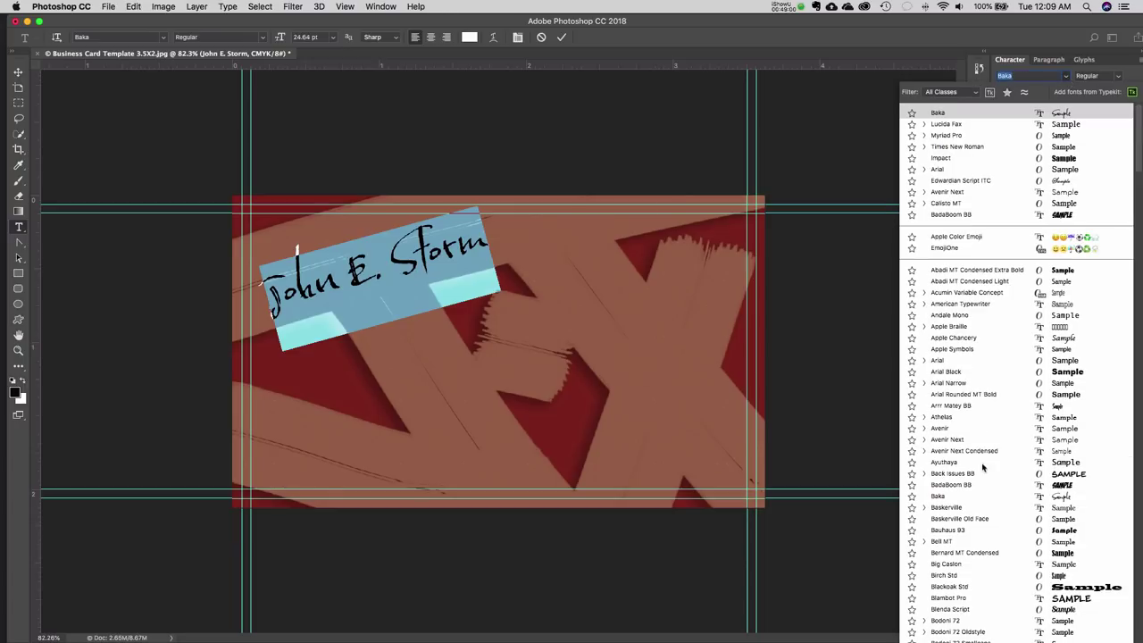
key("Down")
key("Down")
key("Down")
key("Down")
key("Down")
key("Down")
key("Down")
key("Down")
key("Down")
key("Down")
key("Down")
key("Down")
key("Down")
key("Down")
key("Down")
key("Down")
key("Down")
key("Down")
key("Down")
key("Down")
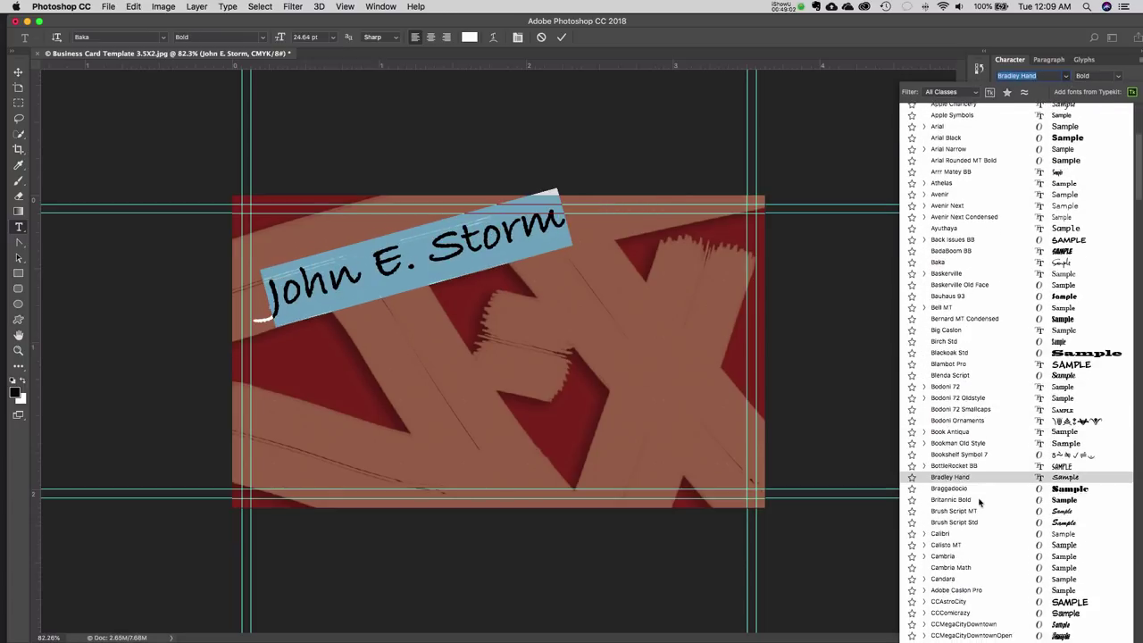
scroll(980, 502, "down", 4)
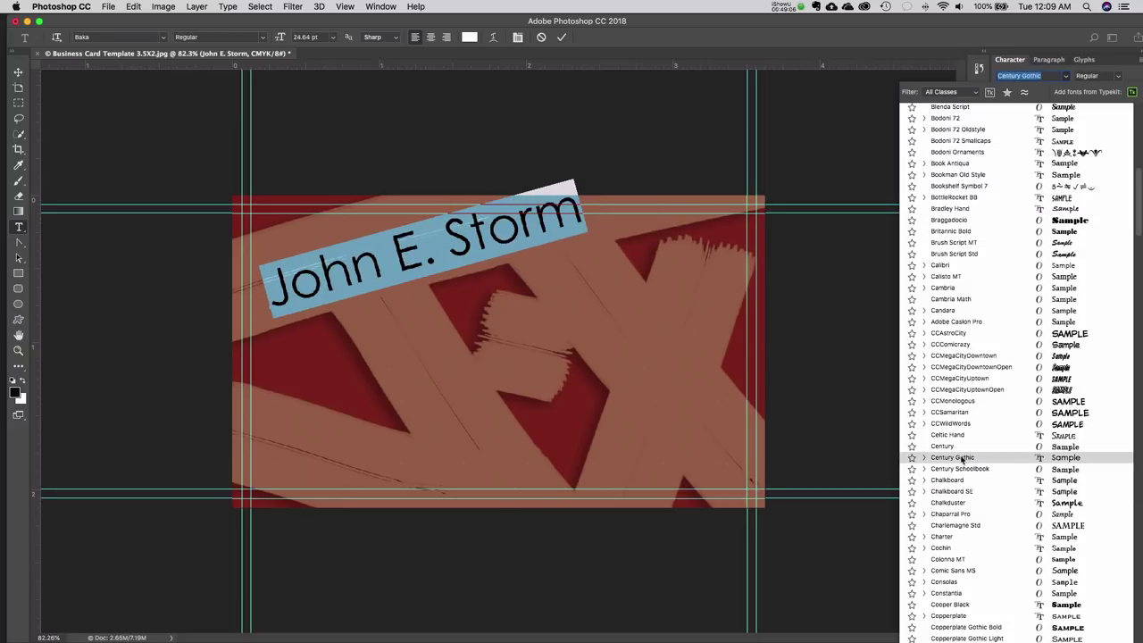
left_click(952, 458)
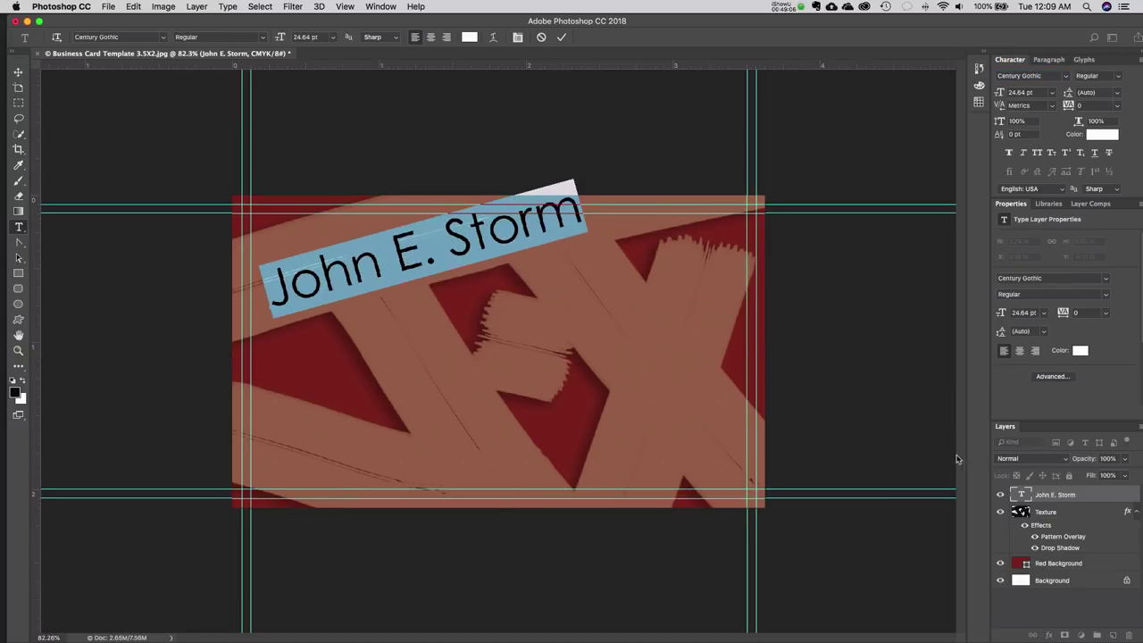
left_click(18, 72)
- Snap the name to the guide, rotate it slightly, and scale it to 21.57 pt
left_click_drag(436, 255, 502, 257)
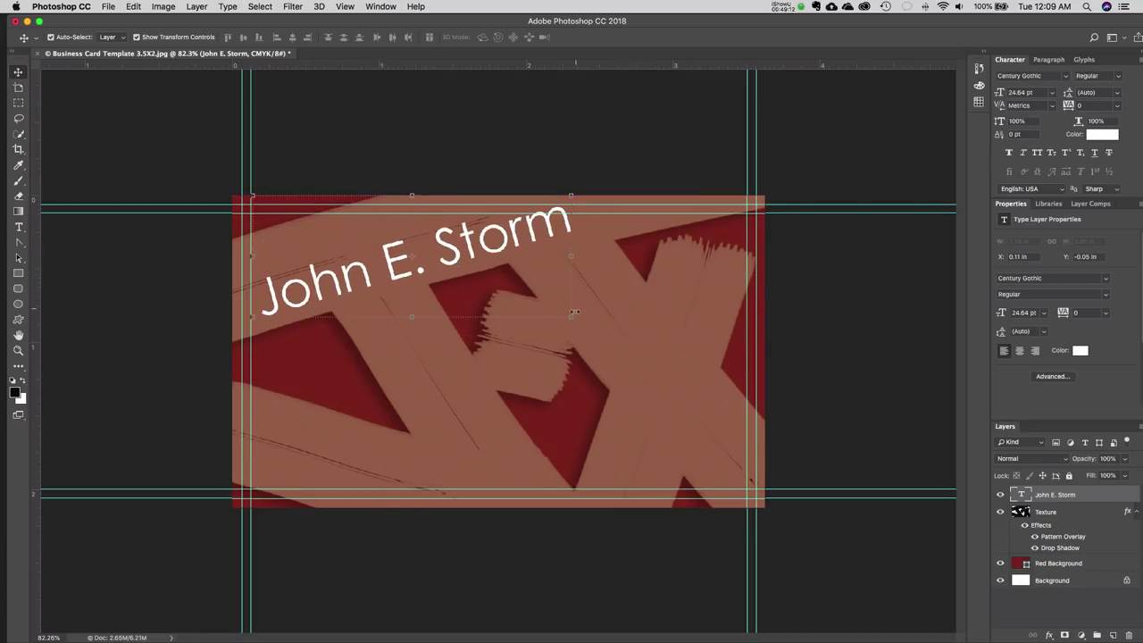
left_click_drag(573, 315, 539, 325)
left_click_drag(561, 184, 562, 184)
left_click_drag(466, 238, 459, 252)
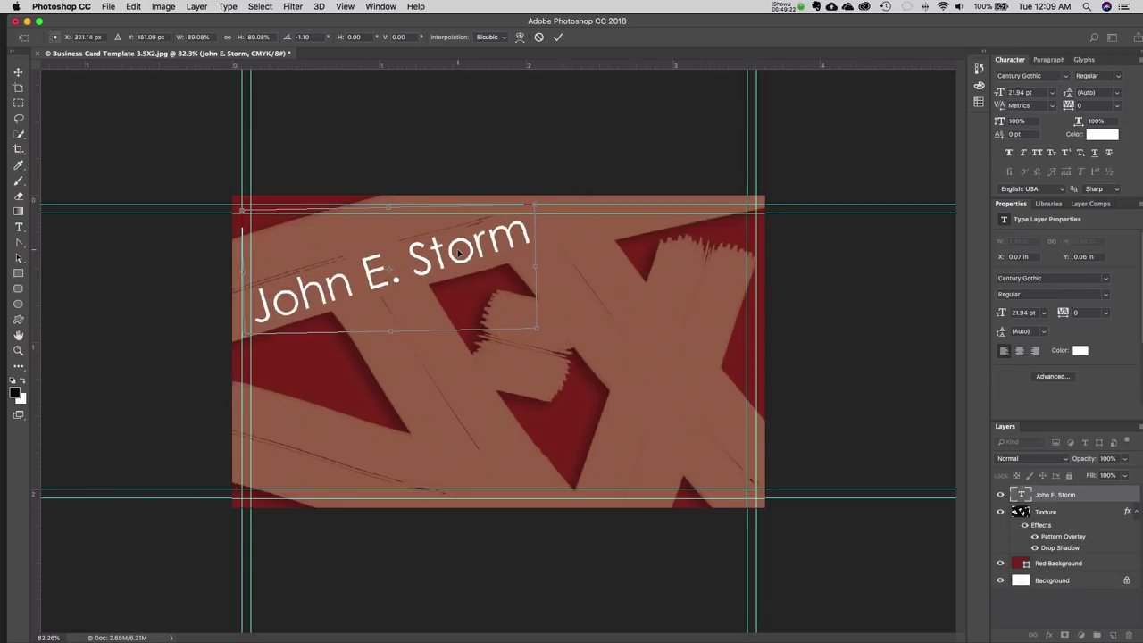
left_click_drag(529, 207, 526, 212)
key("Return")
left_click_drag(460, 261, 458, 263)
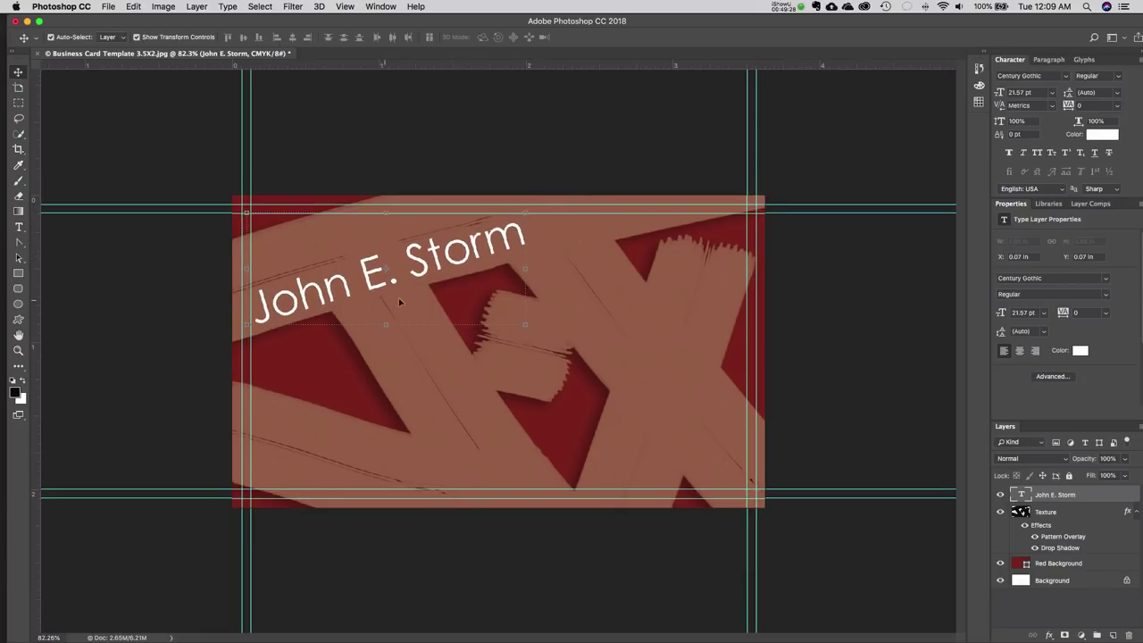
- Select the whole name line and bring up its text colour picker
left_click(24, 232)
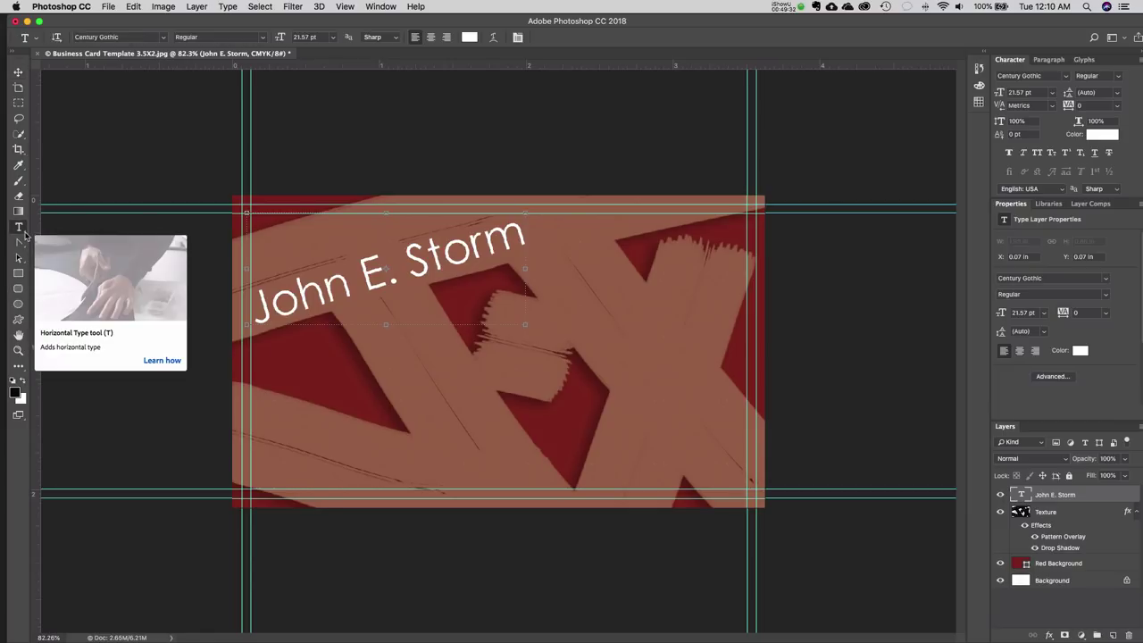
triple_click(351, 290)
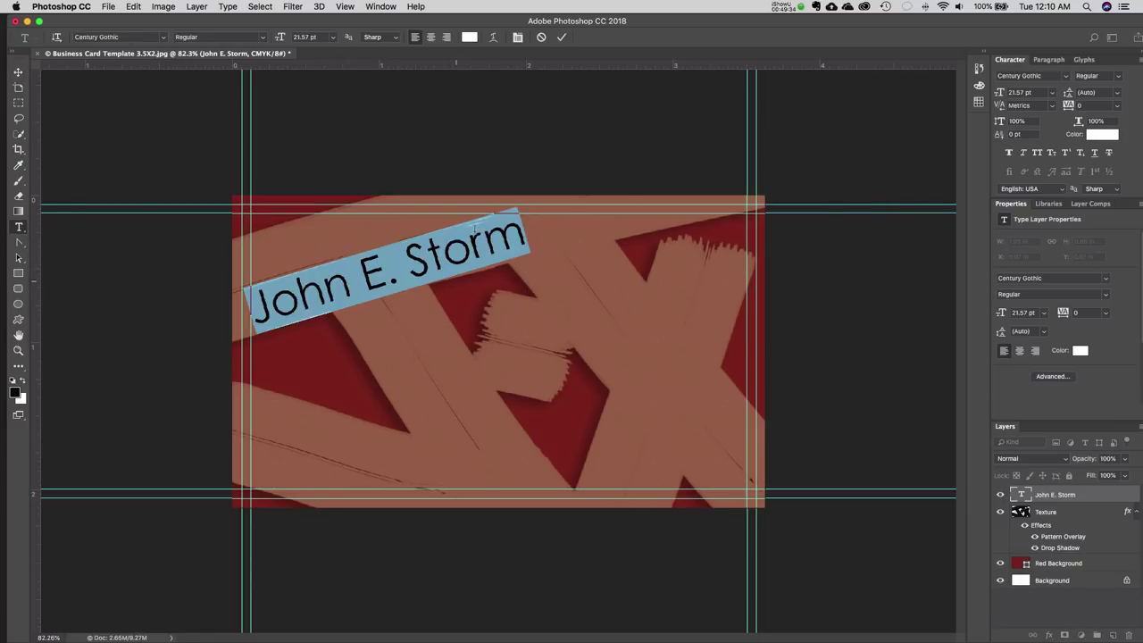
left_click(470, 38)
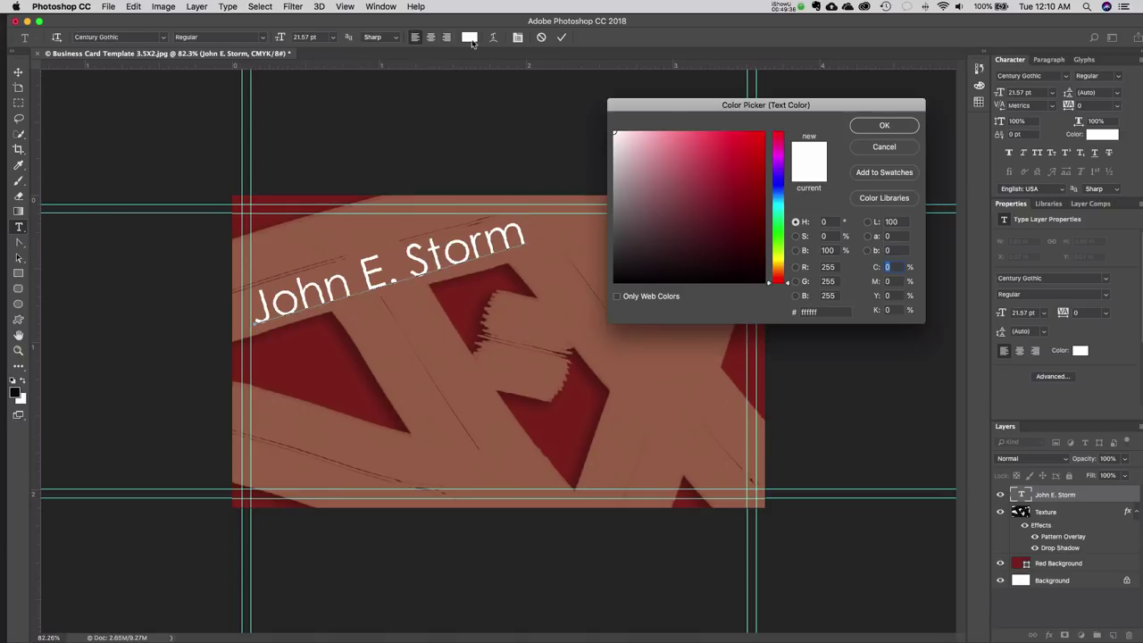
- Try pink, yellow-green and yellow hues, then set the name colour to pale cream d8d6c5
left_click_drag(629, 213, 630, 163)
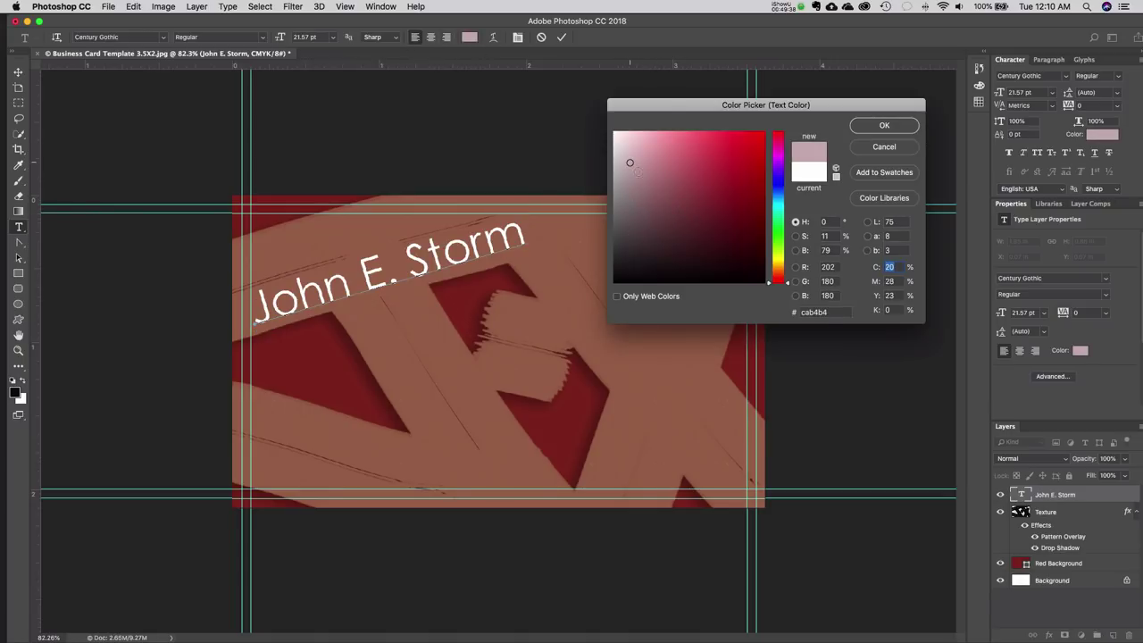
left_click_drag(792, 279, 784, 256)
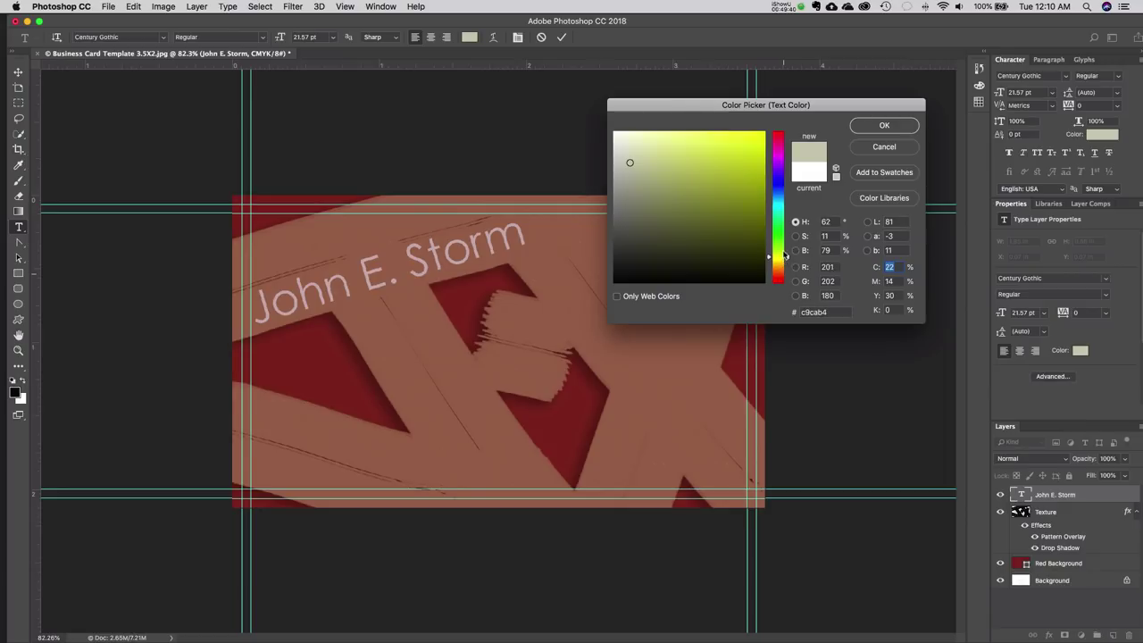
left_click(763, 133)
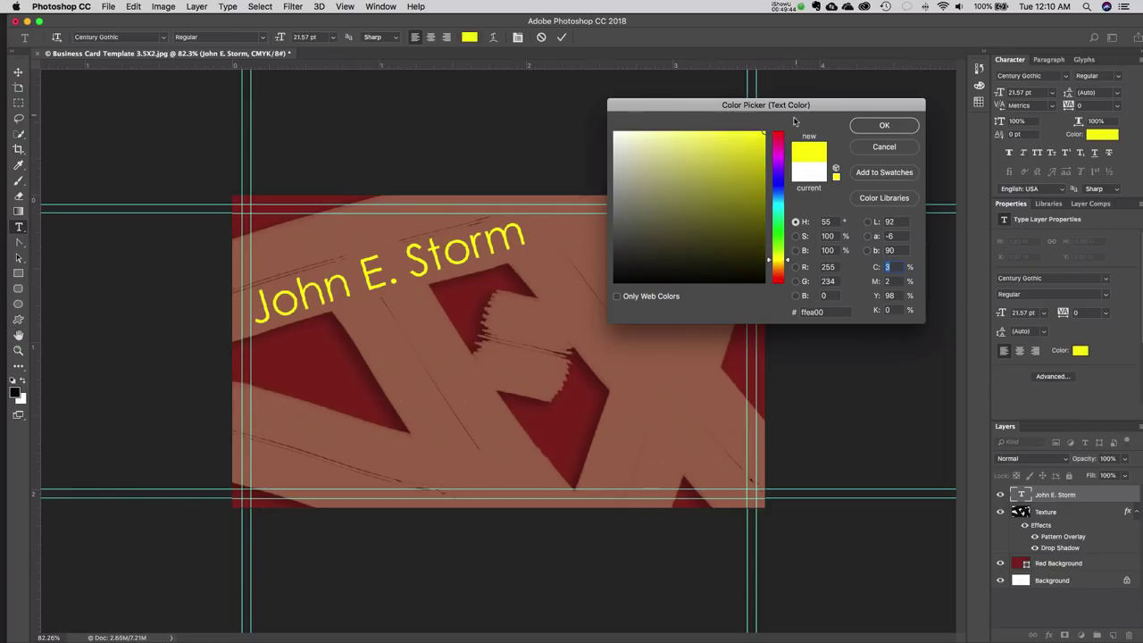
mouse_move(694, 156)
left_mouse_down()
mouse_move(618, 133)
mouse_move(611, 155)
left_mouse_up()
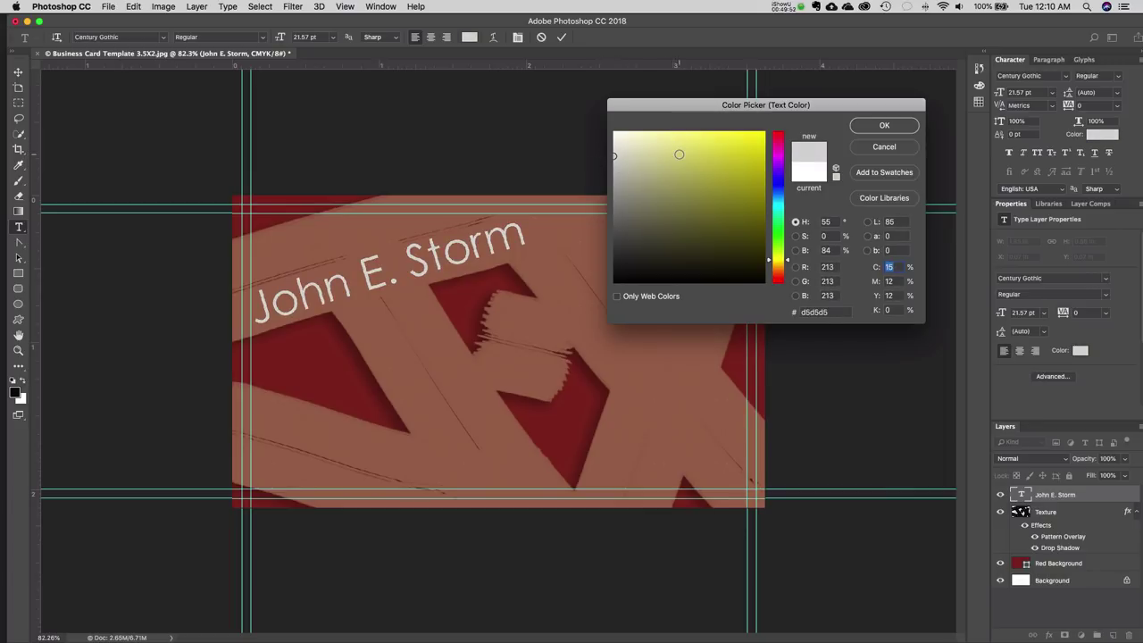
mouse_move(620, 143)
left_mouse_down()
mouse_move(611, 123)
mouse_move(674, 142)
mouse_move(621, 146)
mouse_move(626, 153)
left_mouse_up()
left_click(880, 125)
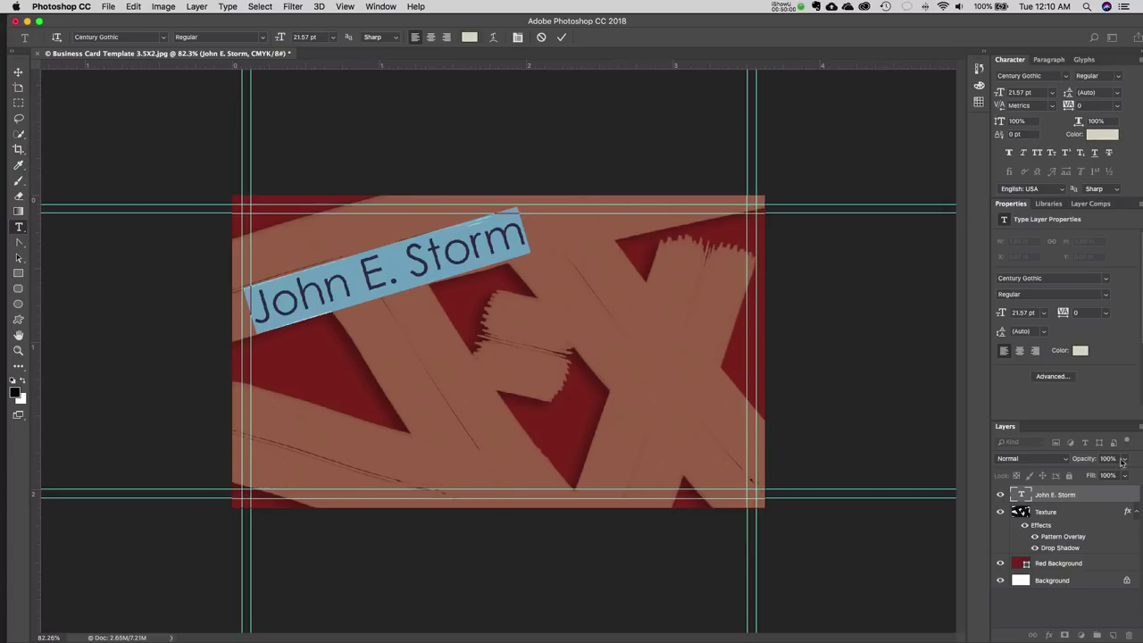
- Add a drop shadow to the name: 25° angle, 6 px distance and size, 17% opacity
left_click(18, 71)
left_click(1052, 636)
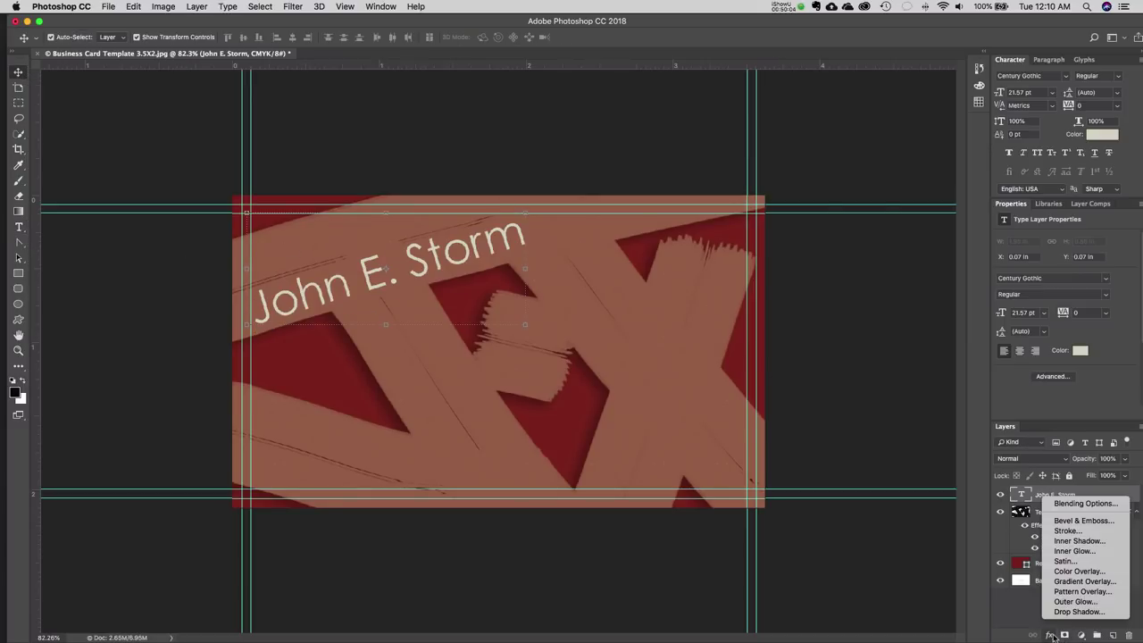
left_click(1081, 613)
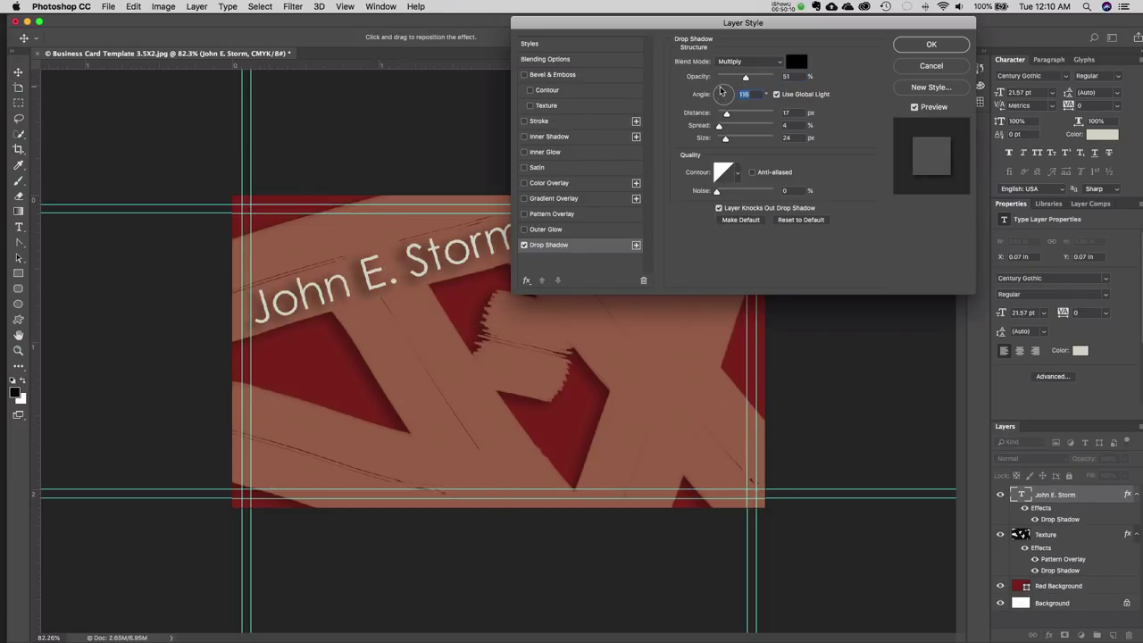
left_click(721, 92)
left_click(733, 94)
left_click(723, 114)
left_click_drag(724, 115, 723, 141)
left_click(726, 141)
left_click_drag(742, 83, 721, 116)
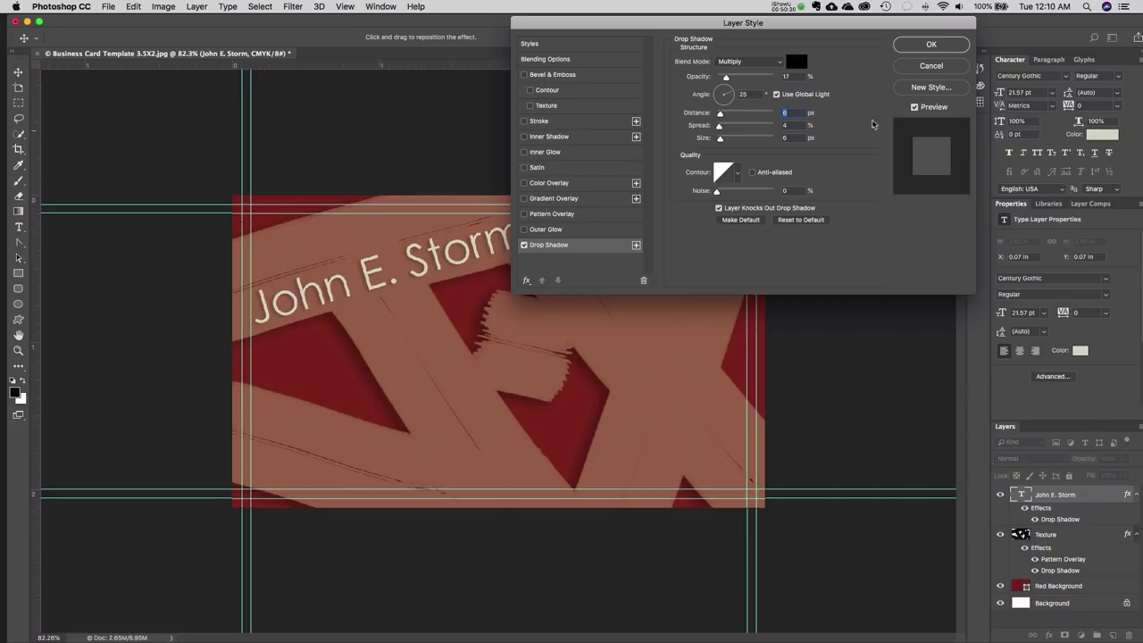
left_click(911, 46)
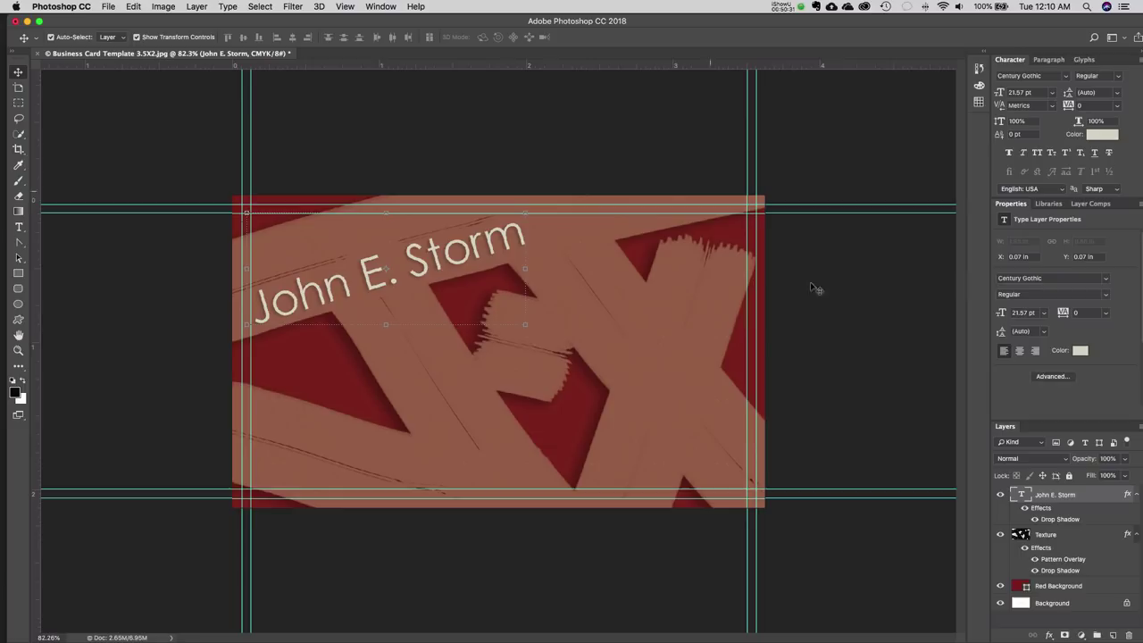
- Recolour all of the name text with the card's sampled dark red
left_click(564, 149)
left_click(18, 350)
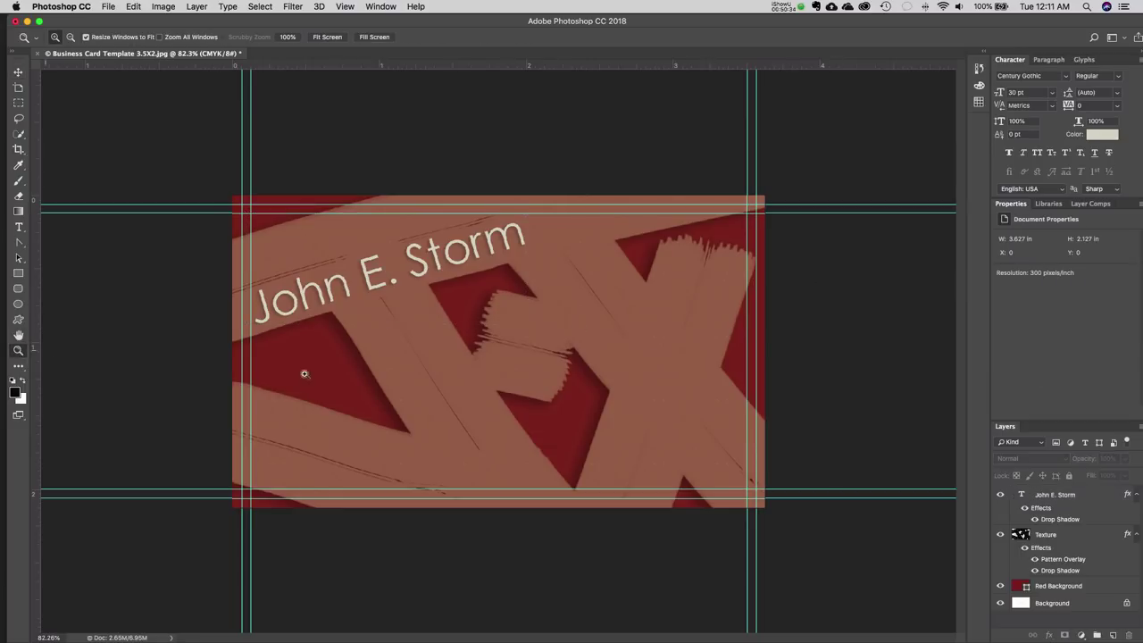
left_click(395, 274)
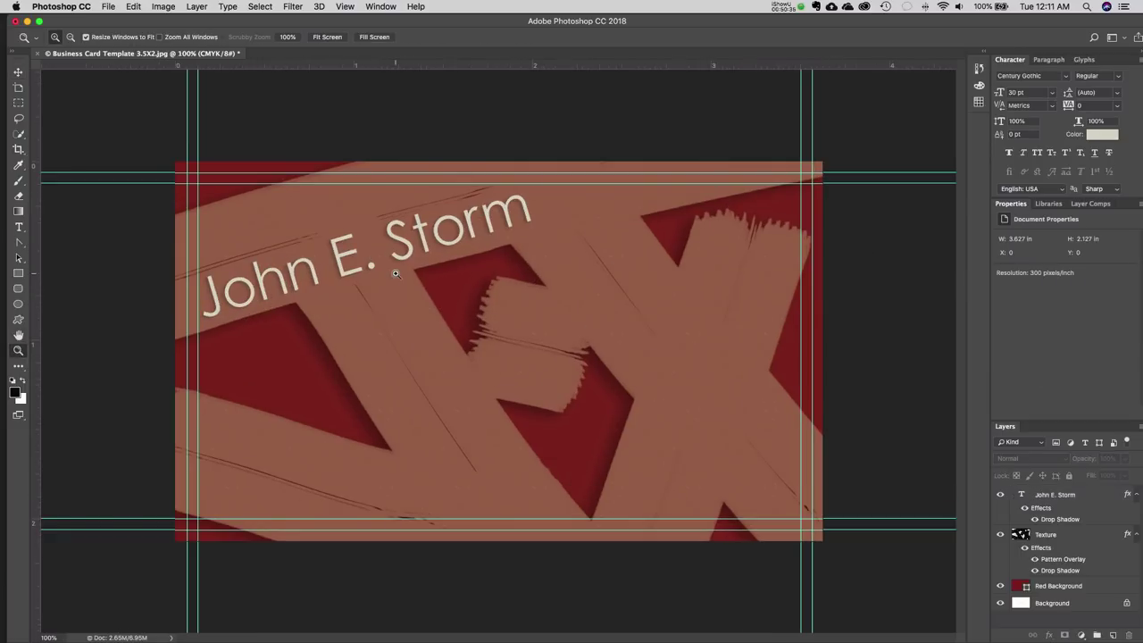
left_click(347, 251)
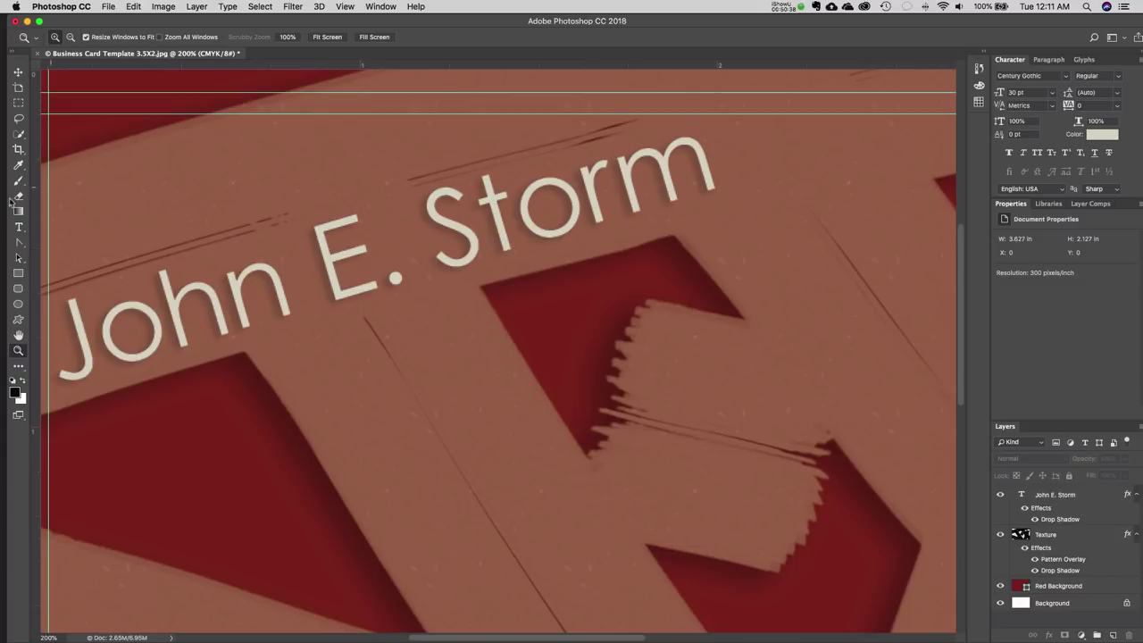
left_click(18, 71)
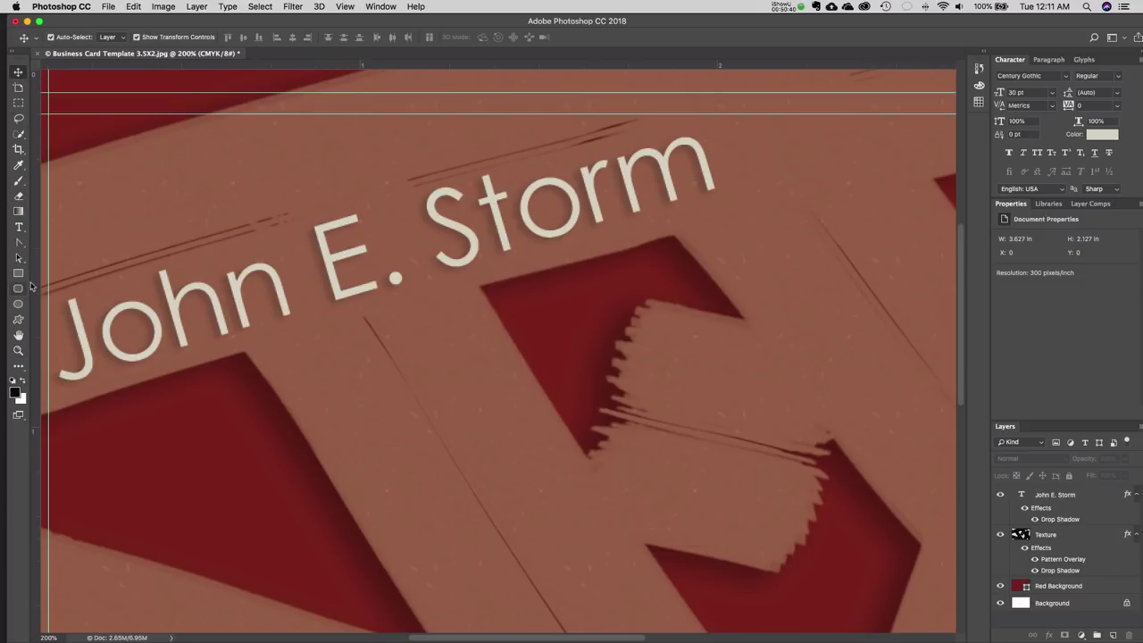
left_click(18, 227)
left_click(173, 336)
key("super+a")
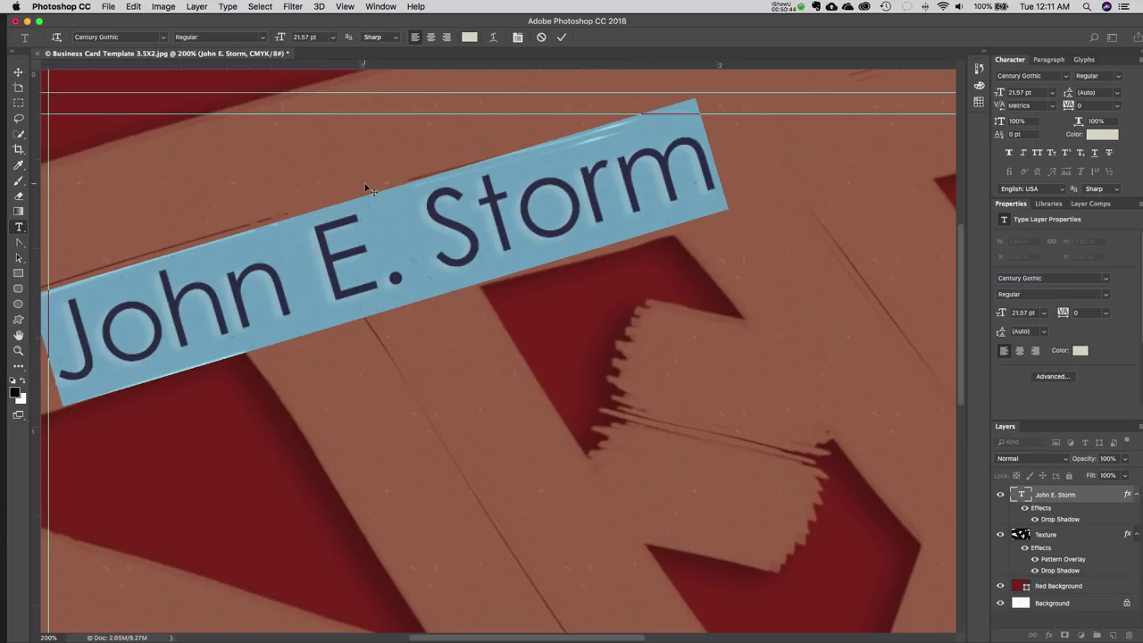
left_click(469, 37)
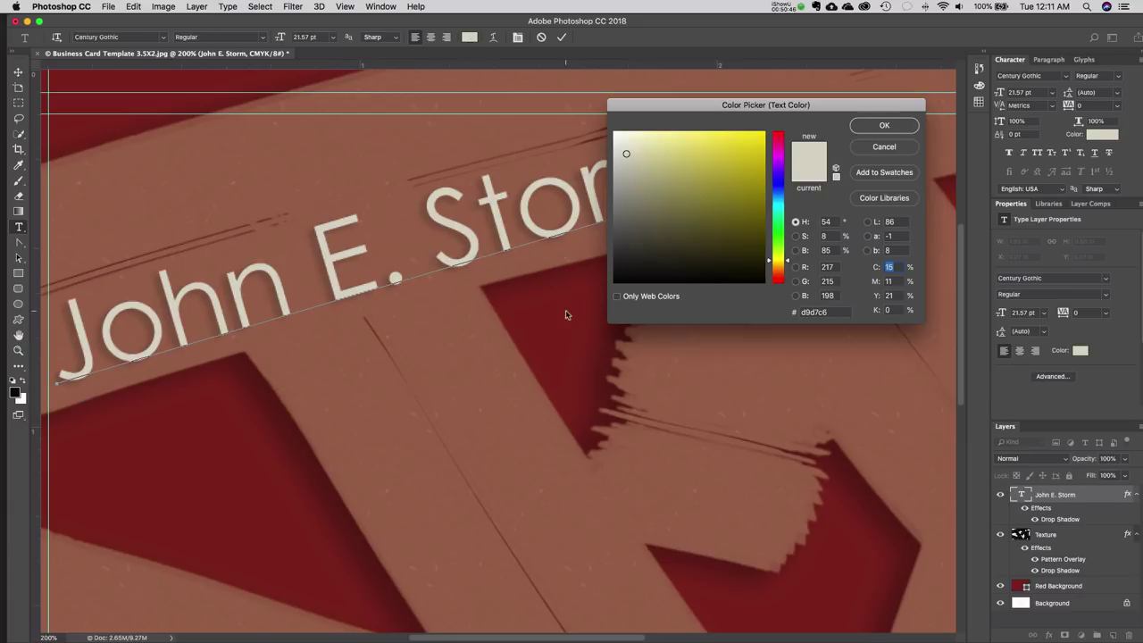
left_click(565, 315)
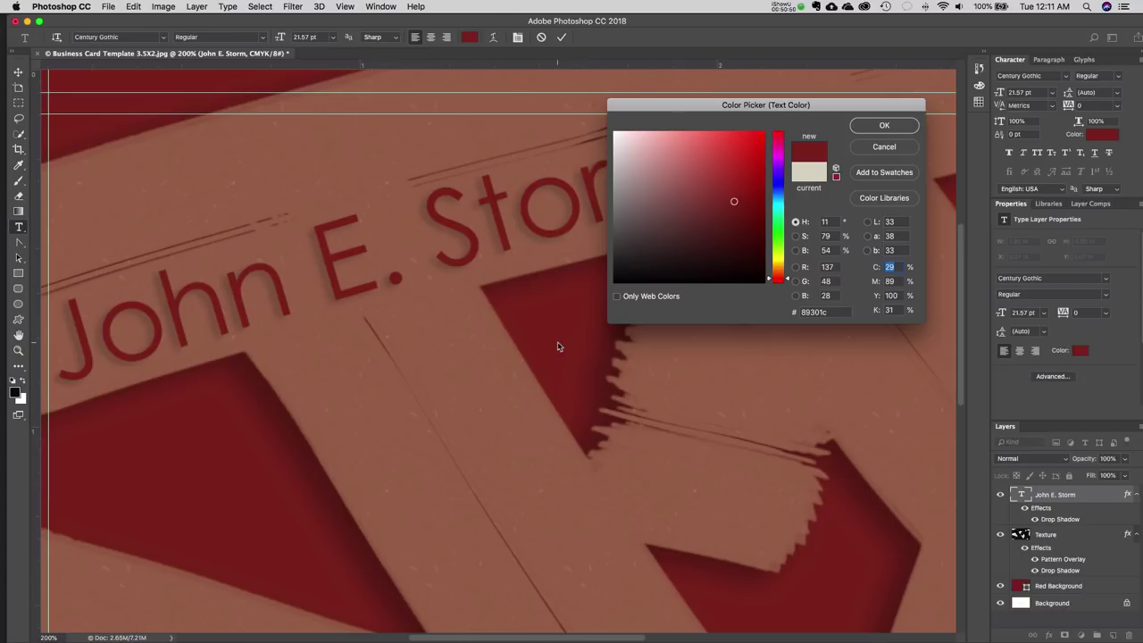
key("Return")
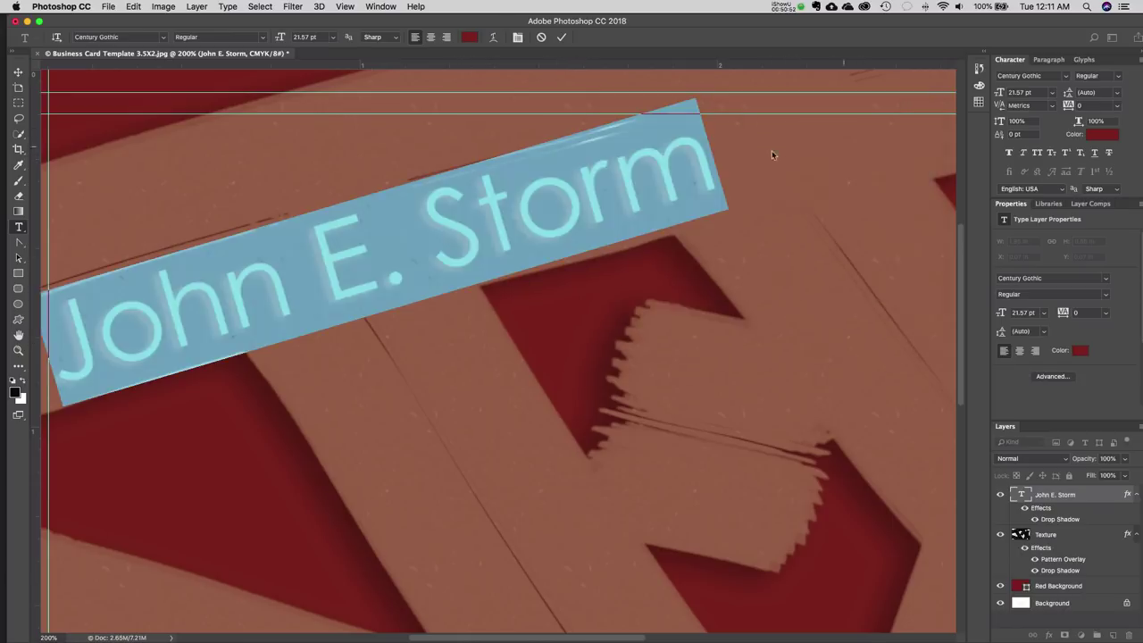
left_click(18, 72)
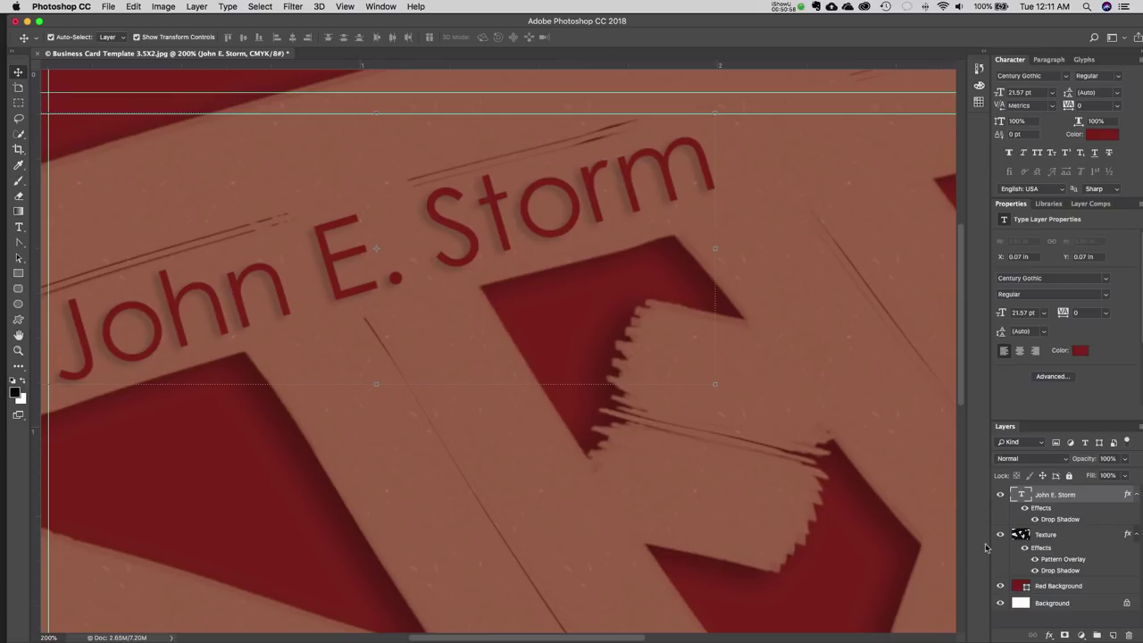
- Hide the name's drop shadow and add a Bevel & Emboss effect to it
left_click(1025, 509)
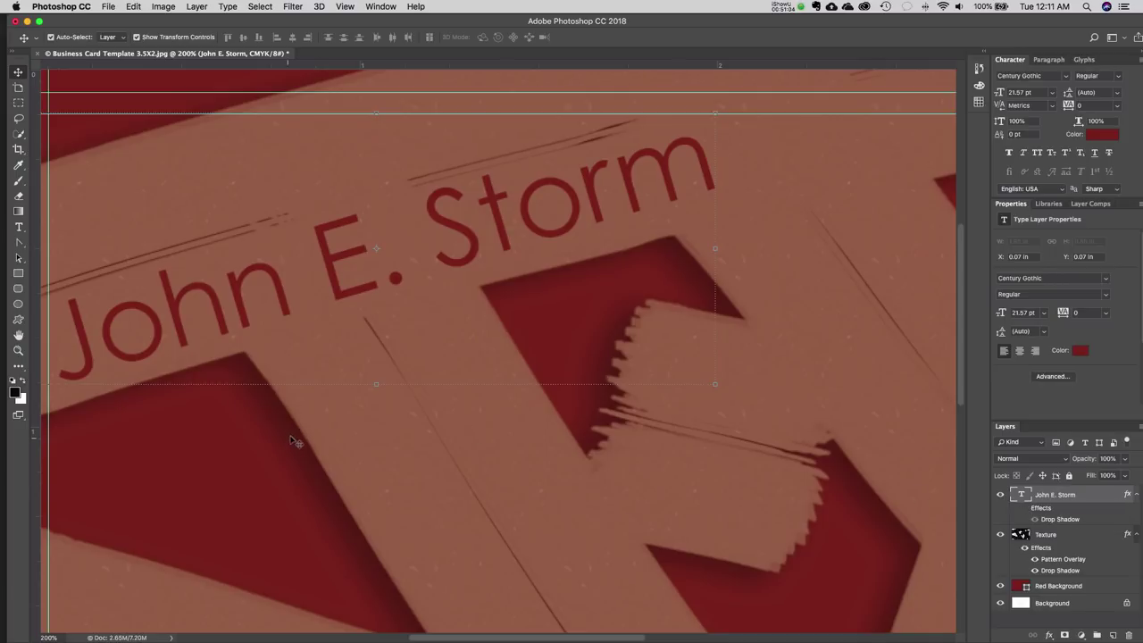
left_click(22, 353)
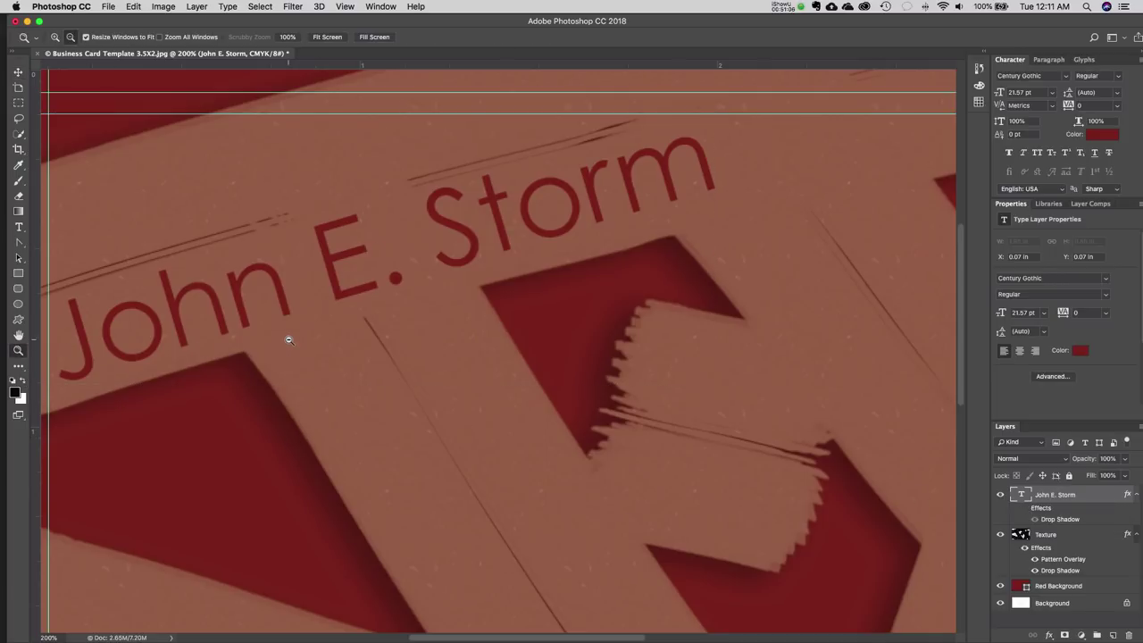
left_click(318, 329, "alt")
left_click(319, 329, "alt")
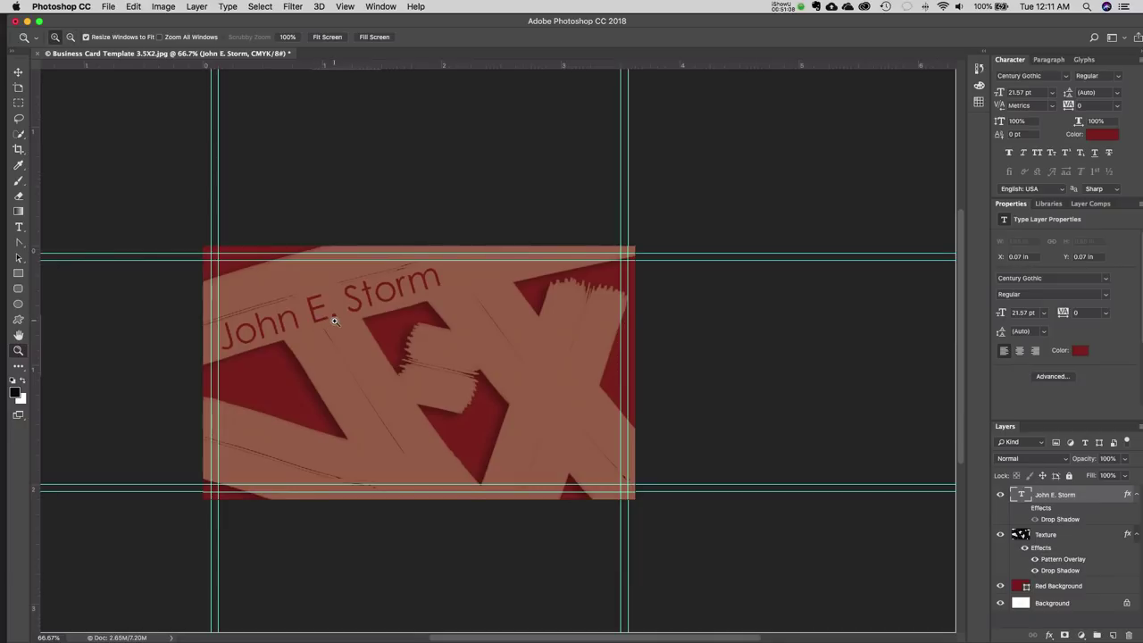
key("super+1")
left_click(21, 72)
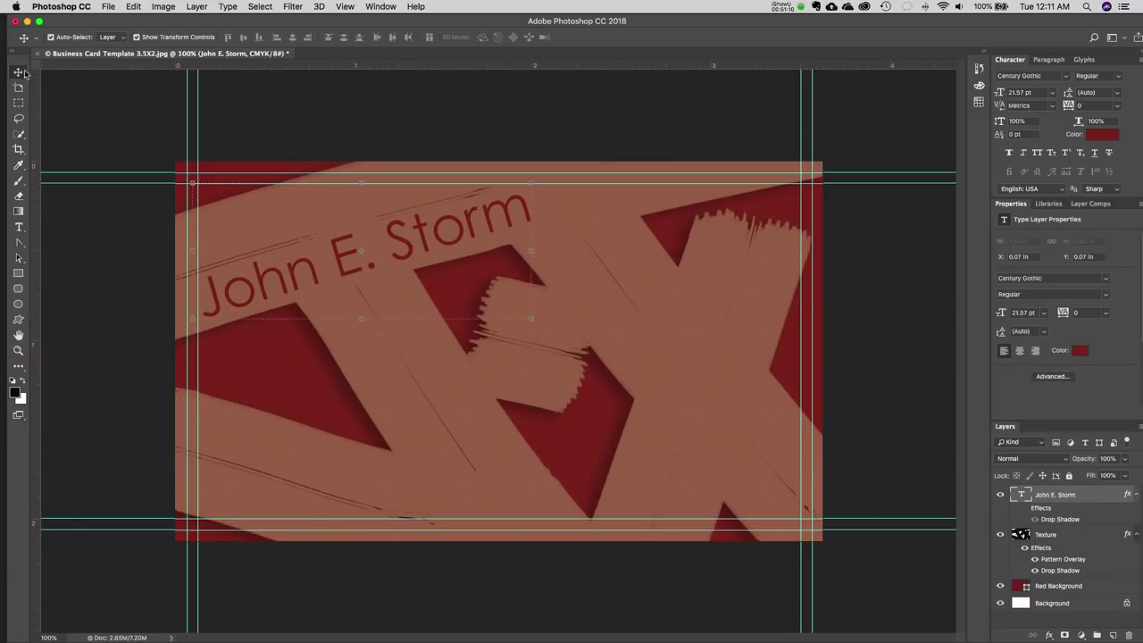
left_click(18, 350)
left_click(297, 278)
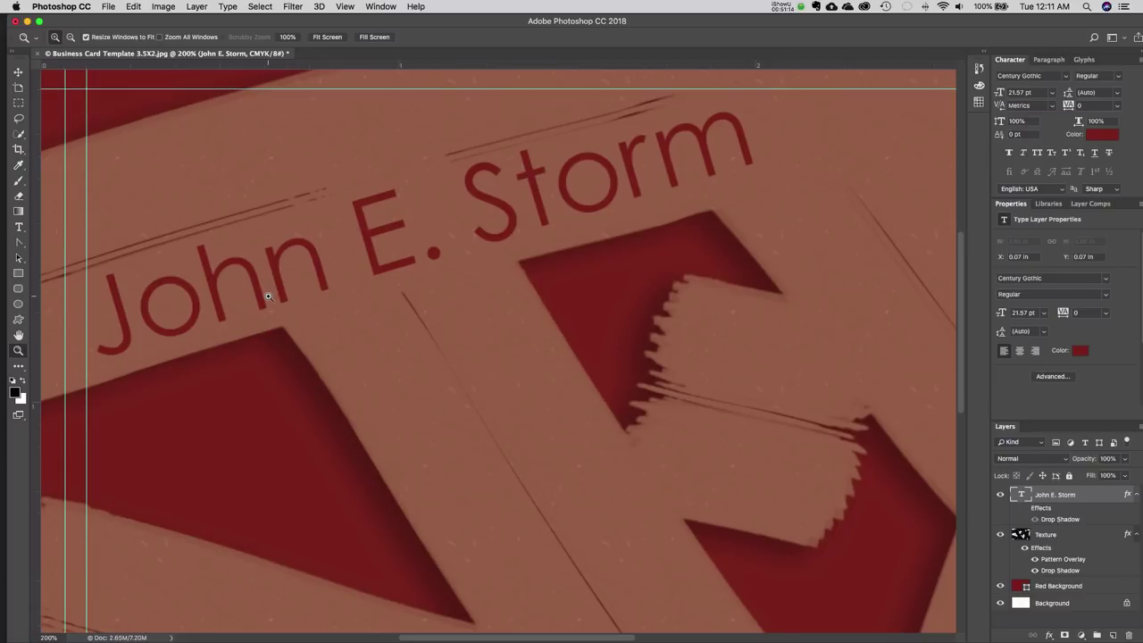
left_click(104, 224)
left_click(18, 72)
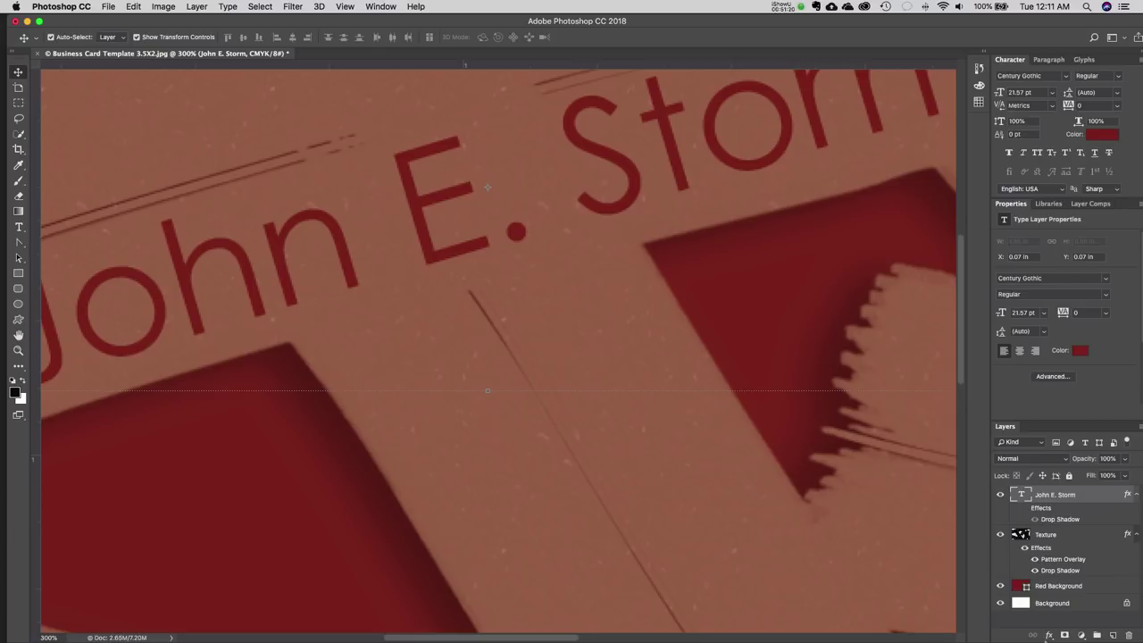
left_click(1049, 635)
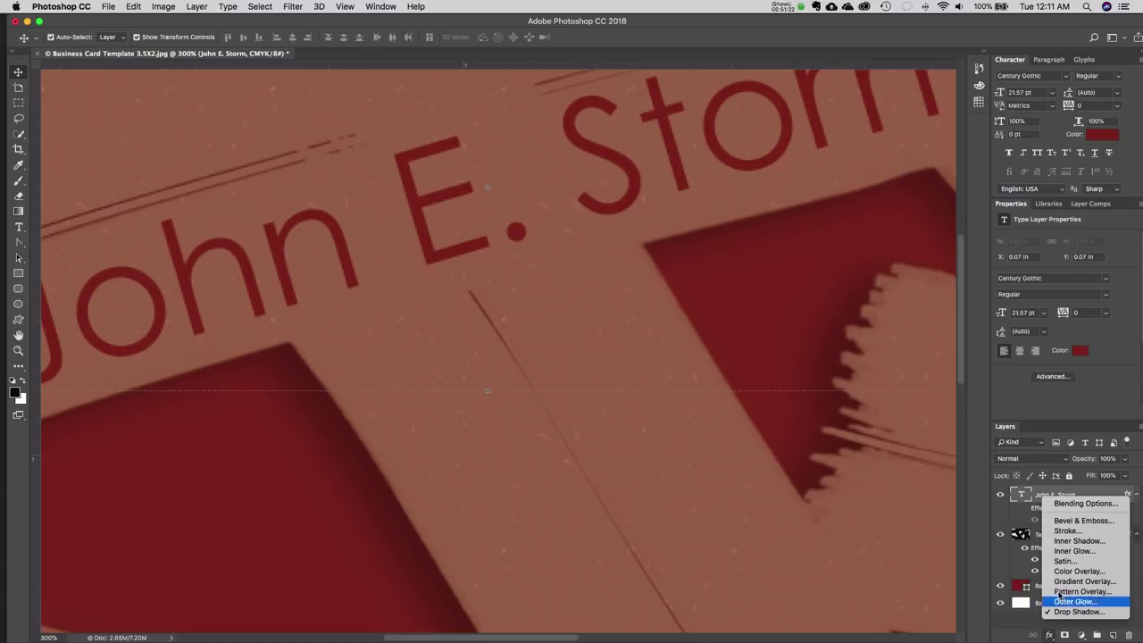
left_click(1107, 522)
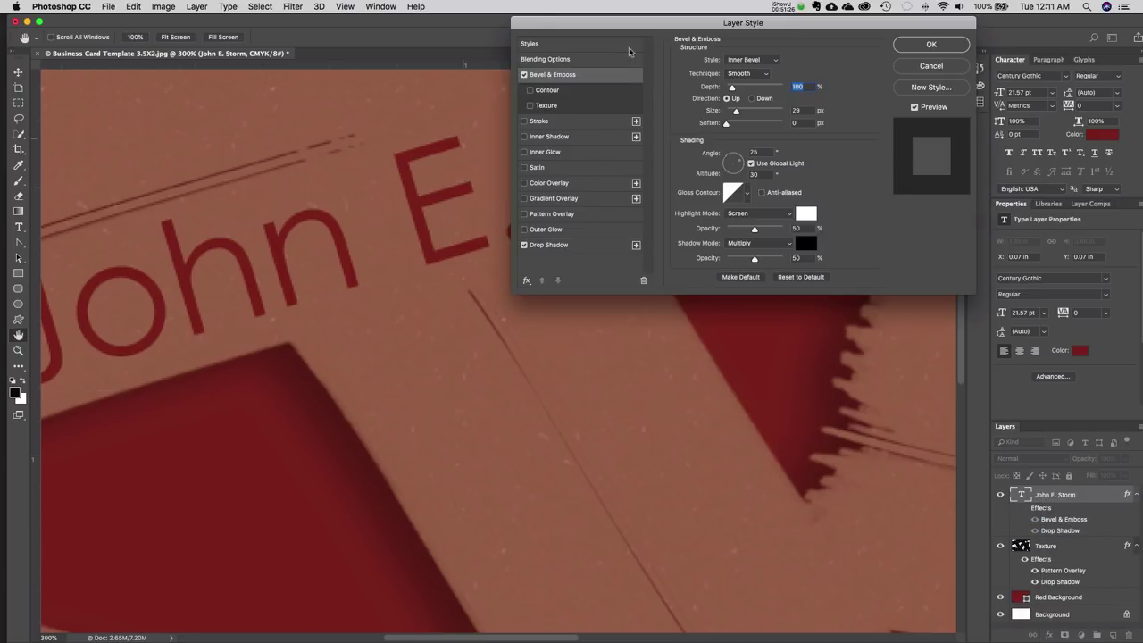
- Apply an Emboss style with Direction Down to the name, then show its effects again
left_click_drag(607, 25, 521, 258)
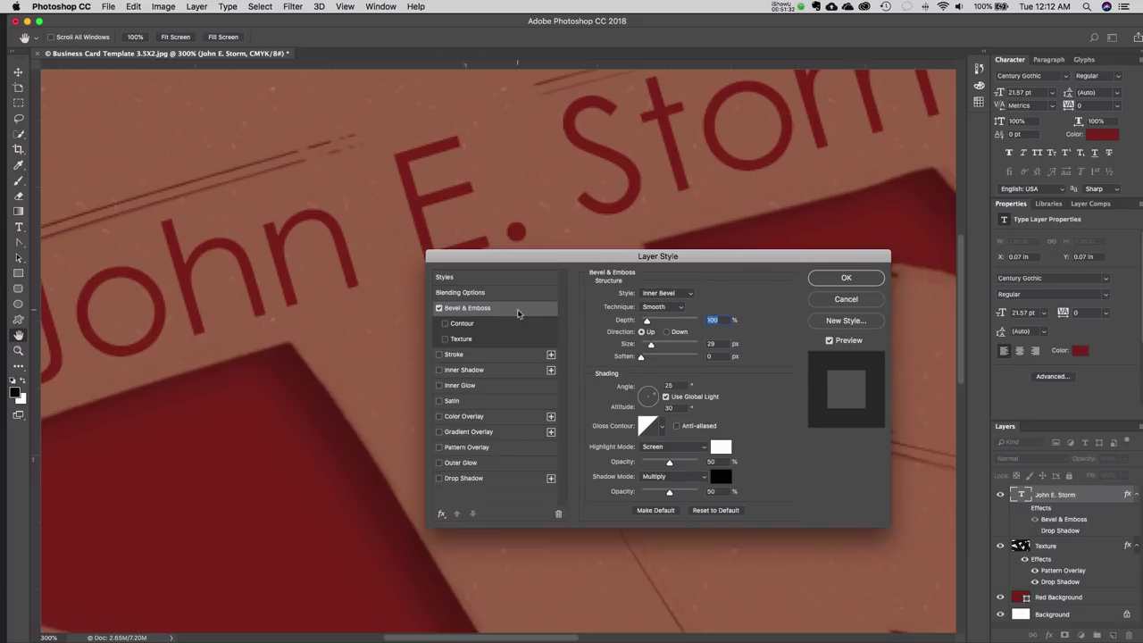
left_click(679, 293)
left_click(671, 284)
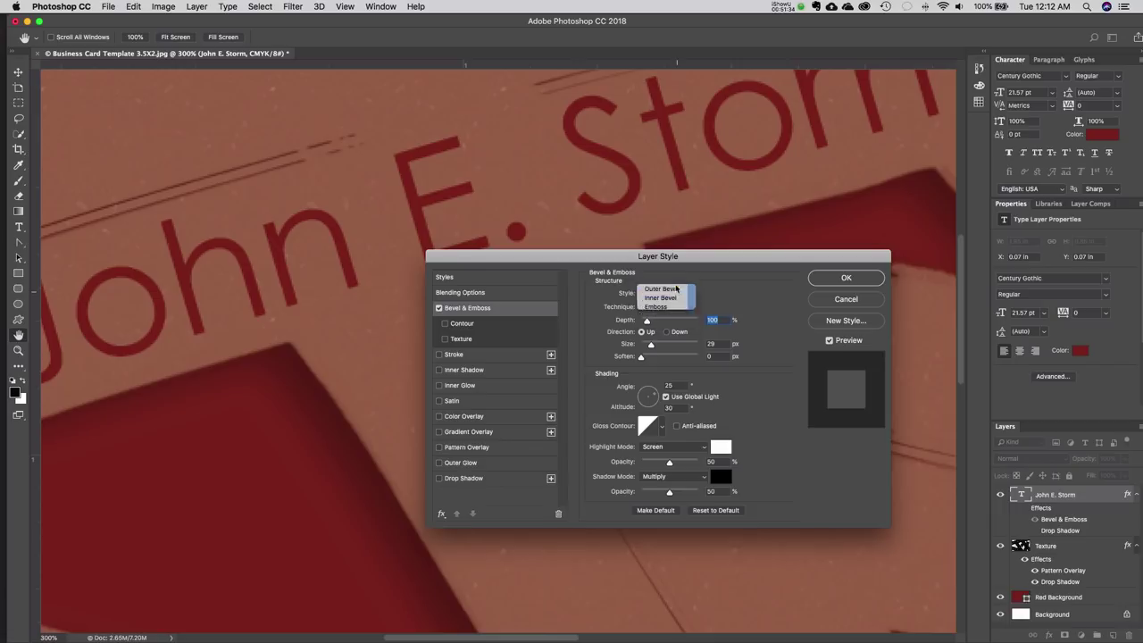
left_click(669, 295)
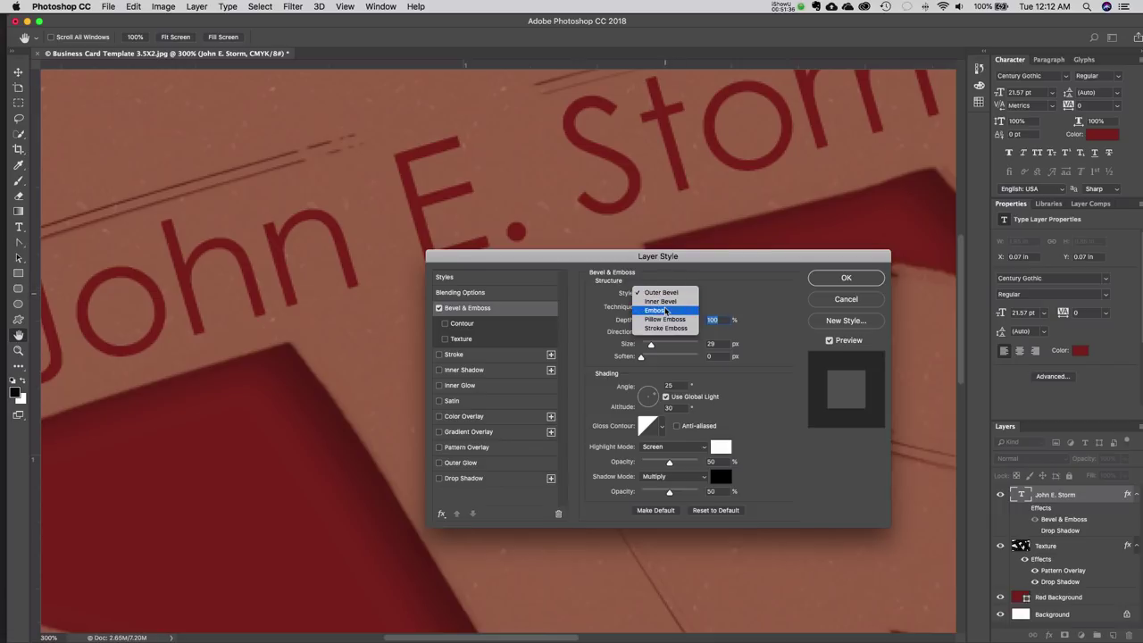
left_click(664, 320)
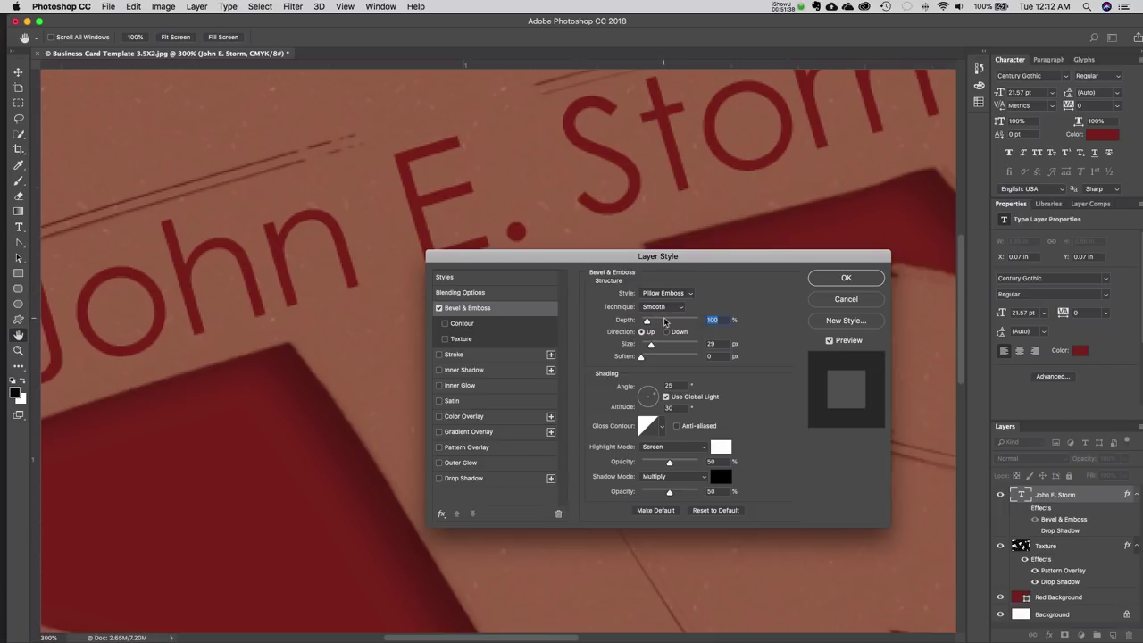
left_click(662, 294)
left_click(662, 286)
left_click(666, 332)
left_click(813, 283)
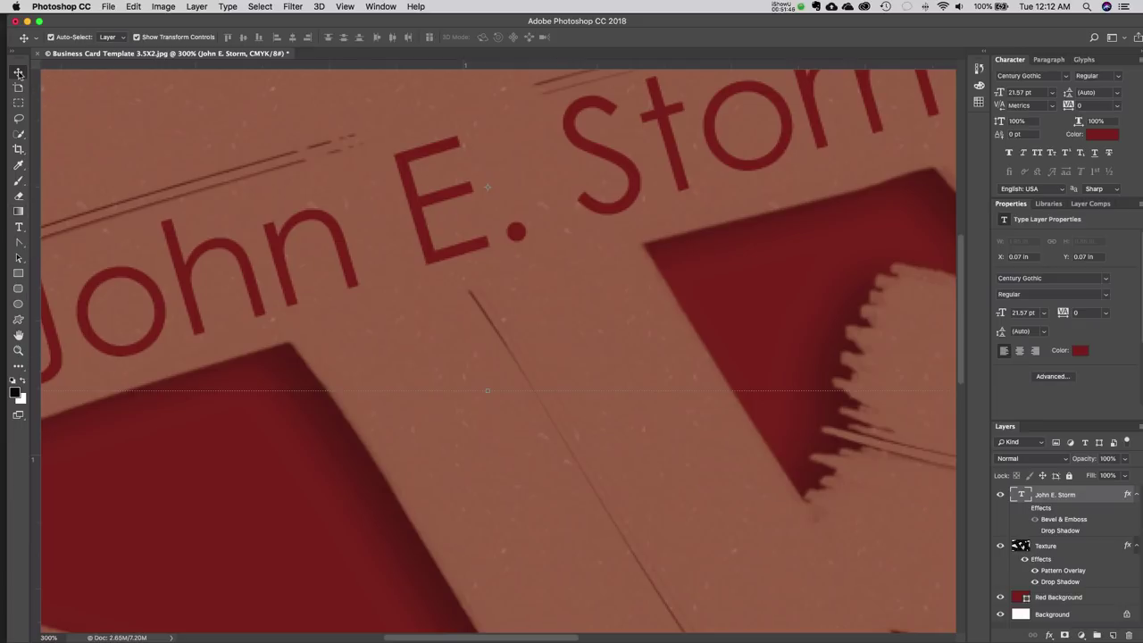
left_click(262, 491)
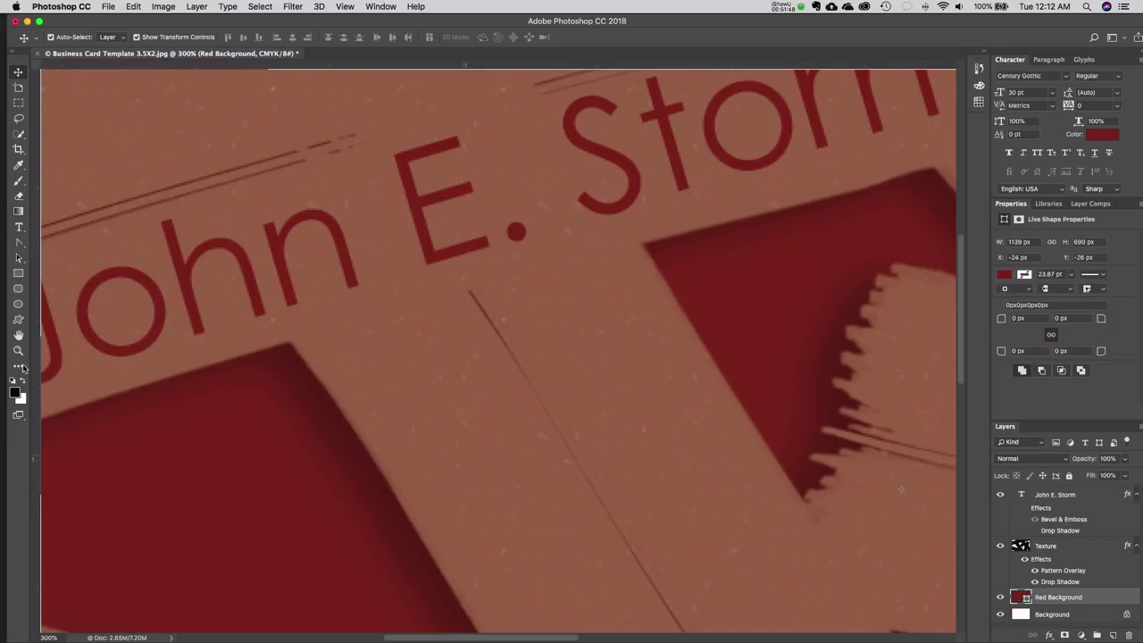
left_click(1026, 508)
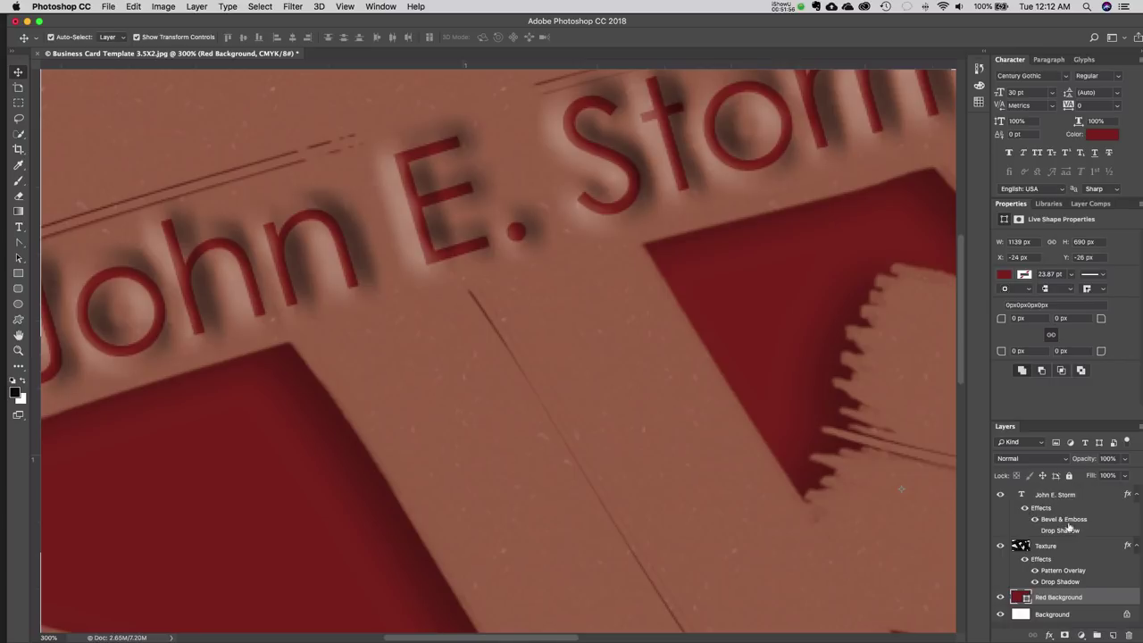
- Reopen the name's Bevel & Emboss, keep Direction Down, and shrink Size to 1 px
double_click(1063, 522)
left_click_drag(581, 261, 644, 310)
left_click(707, 381)
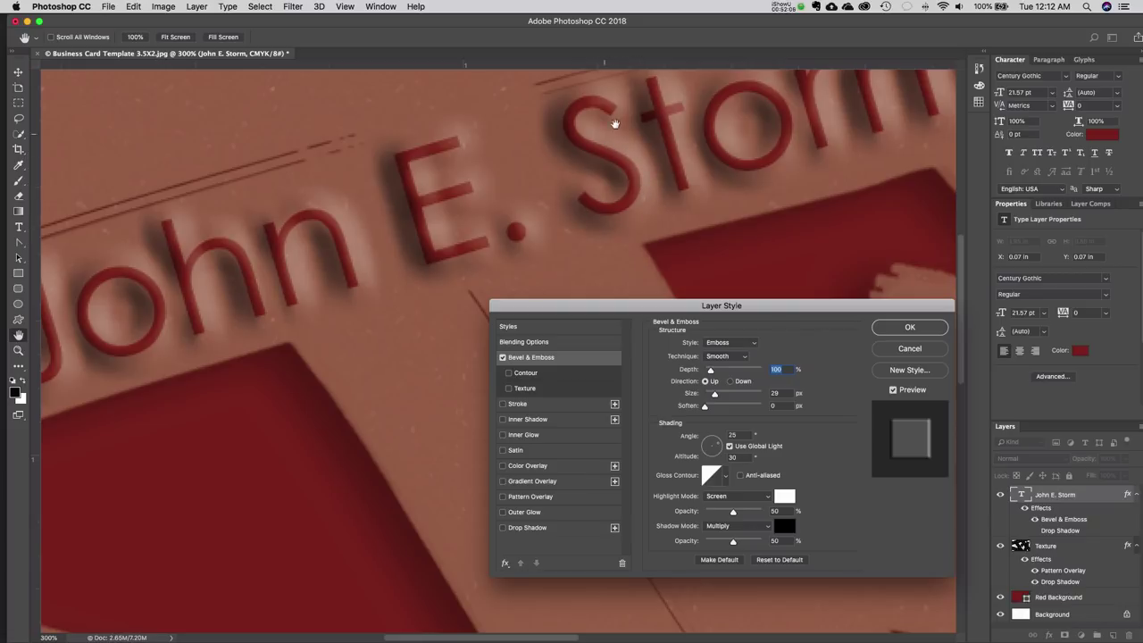
left_click(731, 381)
mouse_move(715, 394)
left_mouse_down()
mouse_move(705, 399)
mouse_move(707, 379)
left_mouse_up()
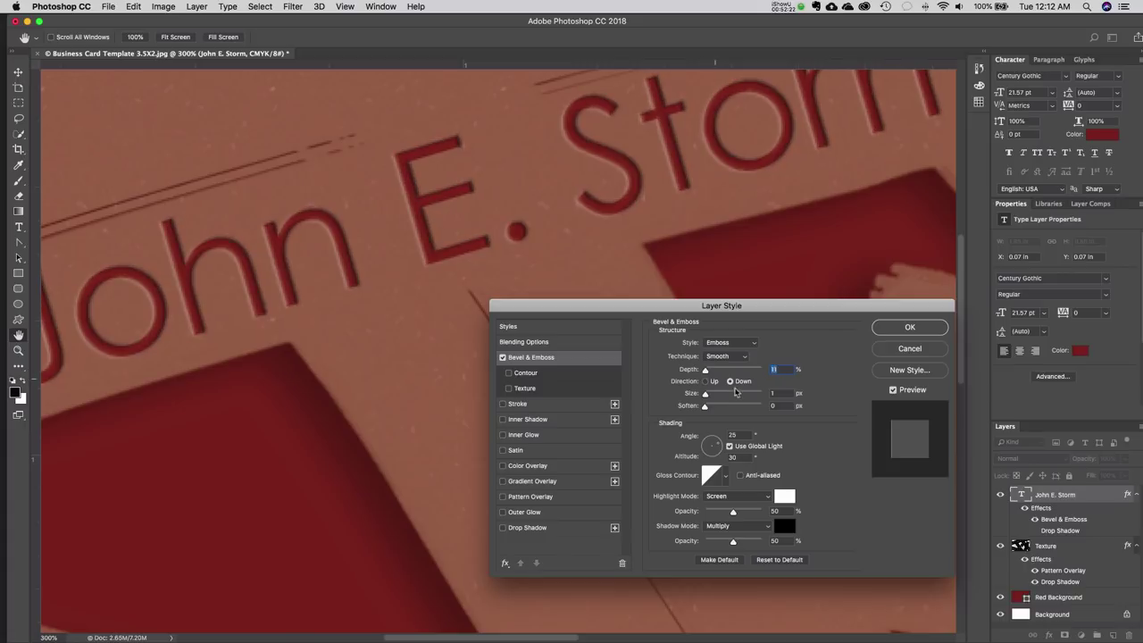
- Compare the Pillow, Stroke, Outer and Inner bevel styles, then settle on Emboss
left_click(728, 343)
left_click(734, 351)
left_click(737, 345)
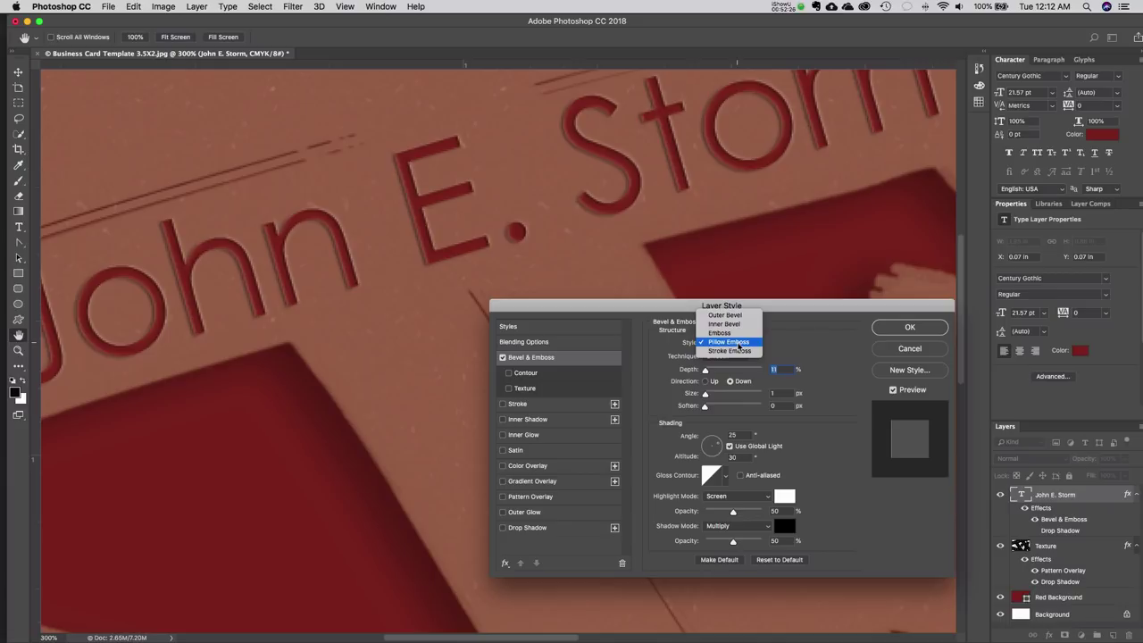
left_click(736, 334)
left_click(734, 347)
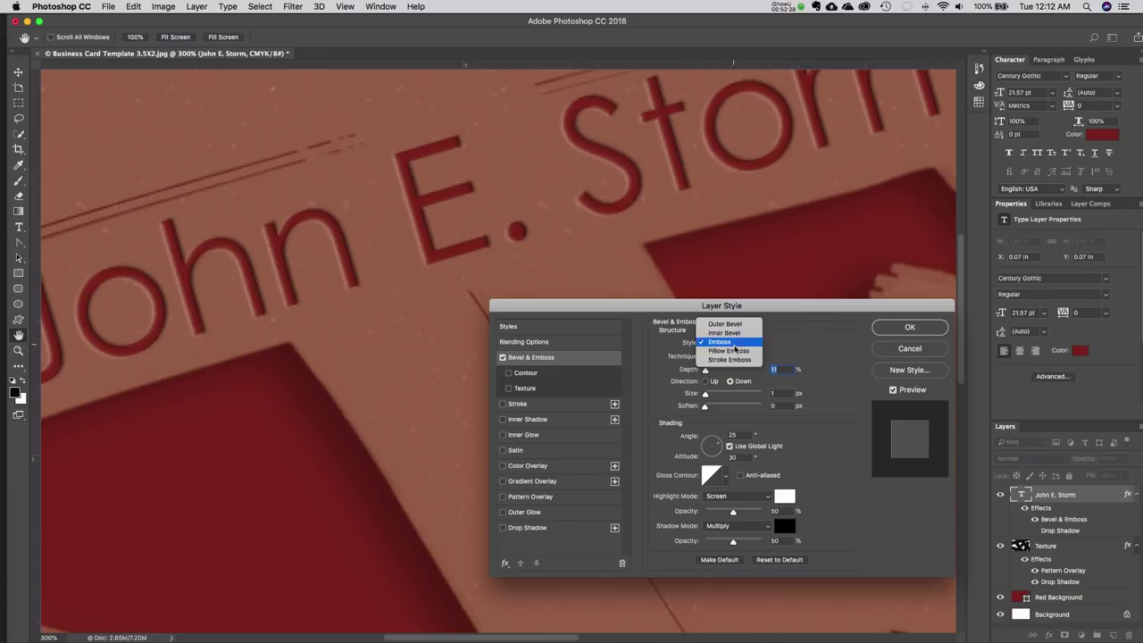
left_click(730, 360)
left_click(735, 343)
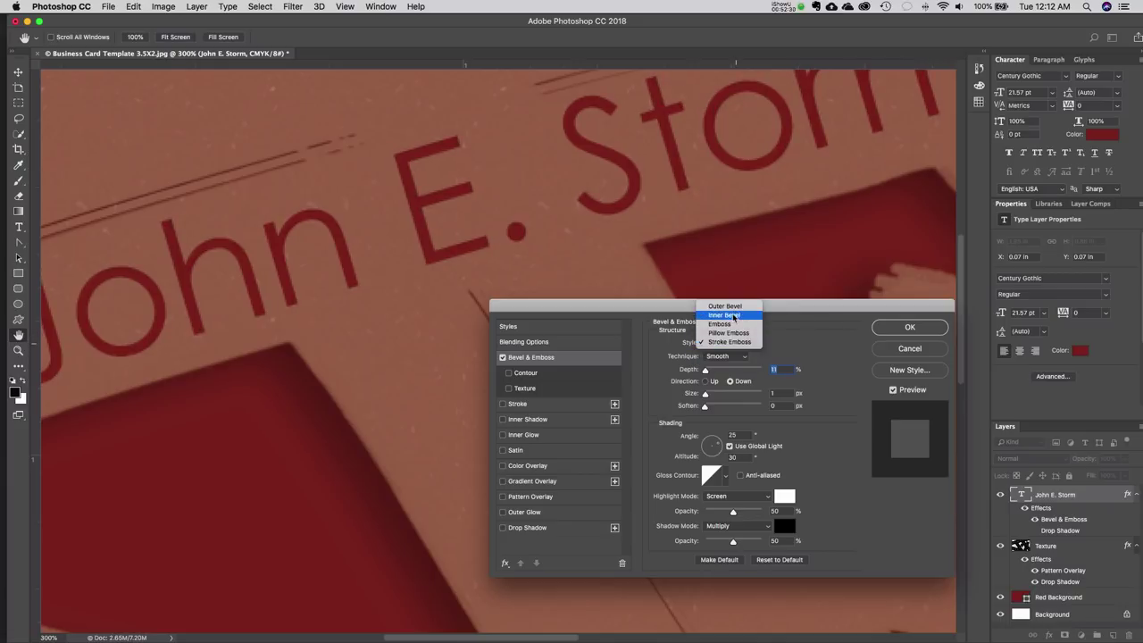
left_click(726, 306)
left_click(728, 346)
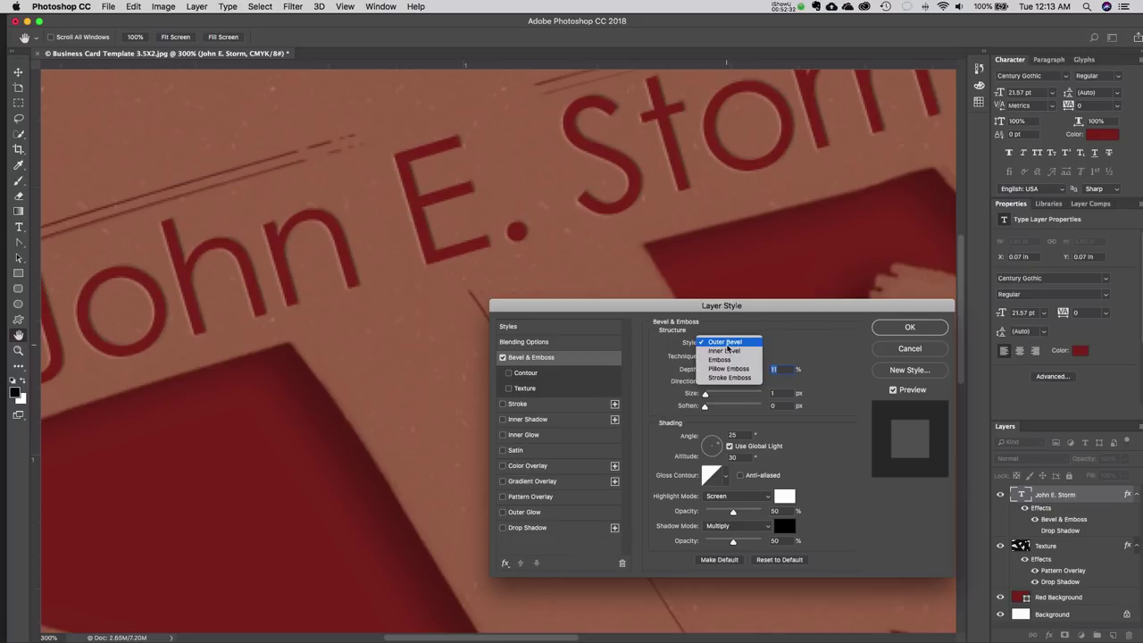
left_click(728, 350)
left_click(729, 343)
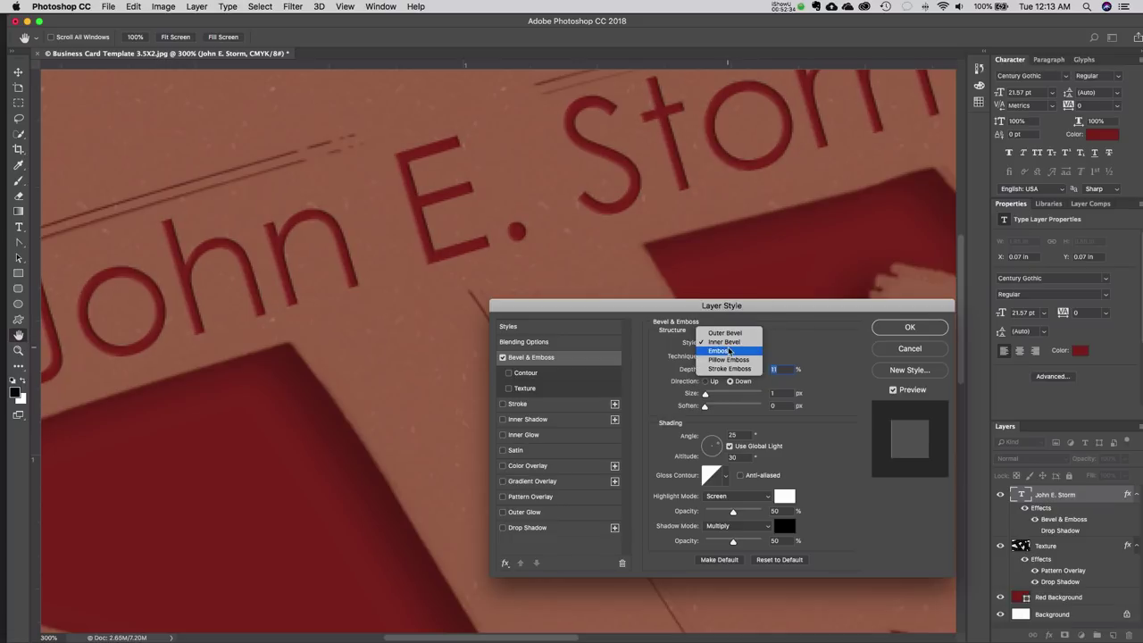
left_click(730, 359)
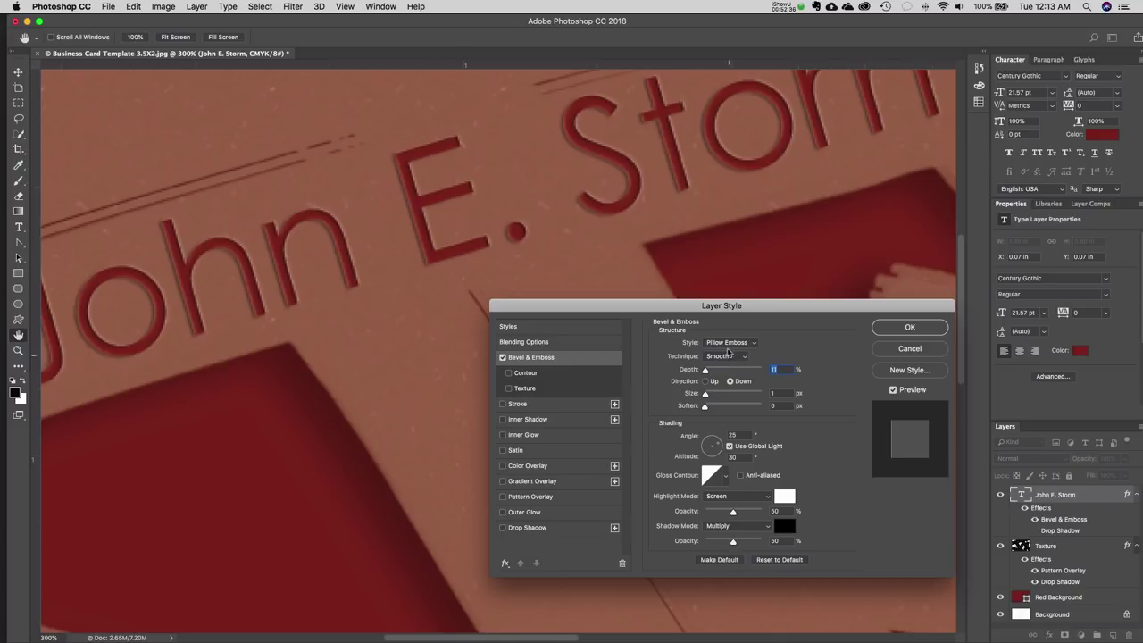
left_click(729, 344)
left_click(723, 336)
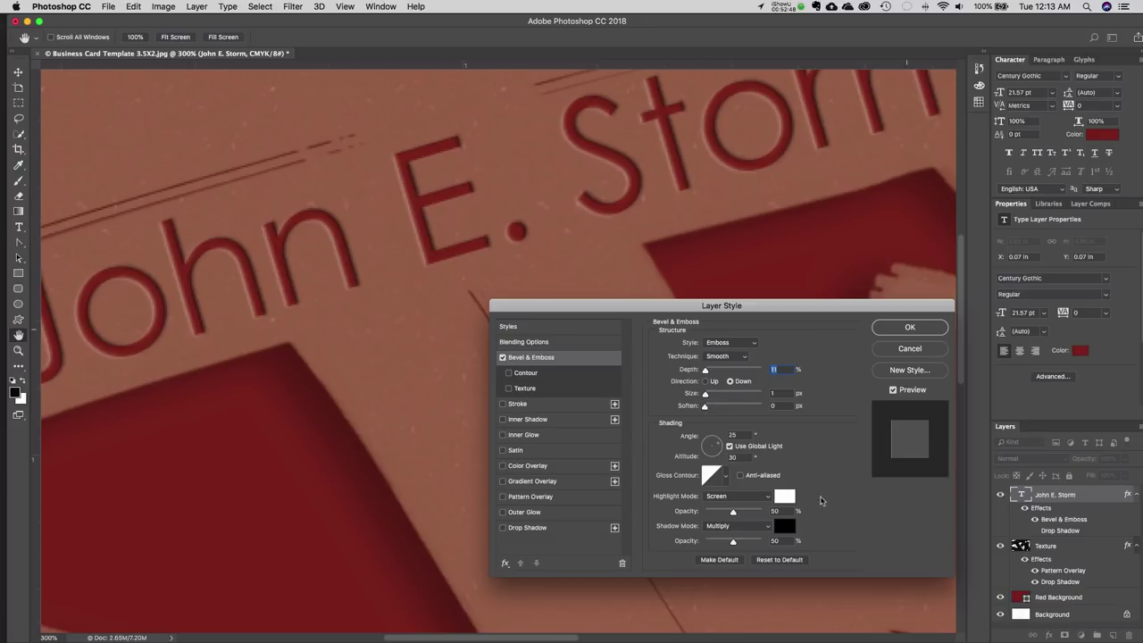
- Close Layer Style, keeping the name's emboss, and zoom out until the whole card shows
key("Return")
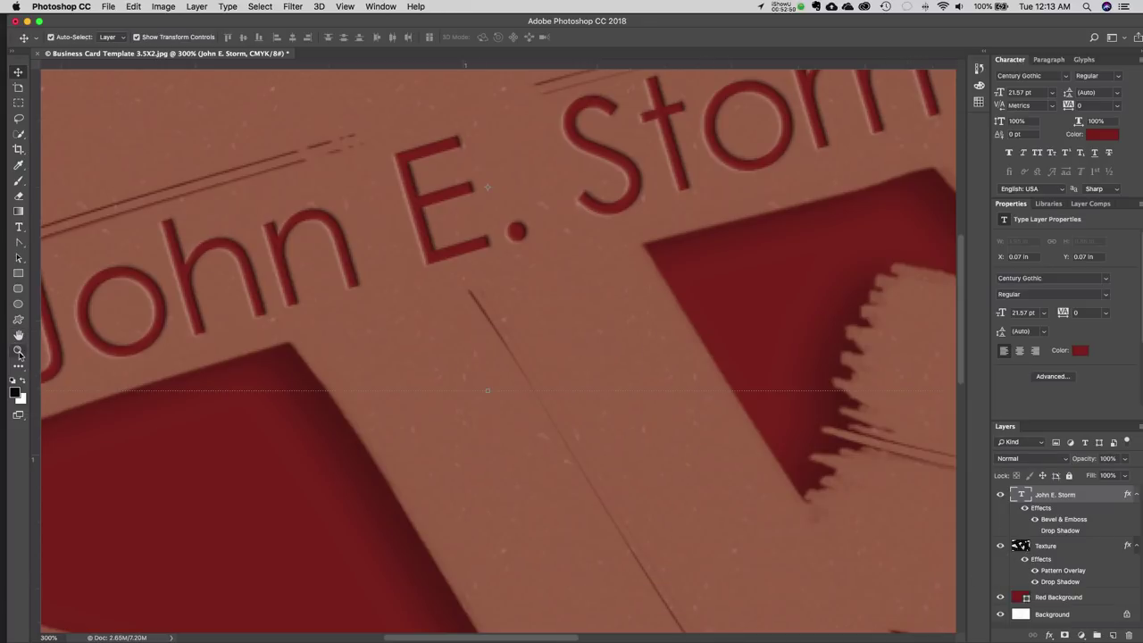
left_click(18, 350)
left_click(455, 329, "alt")
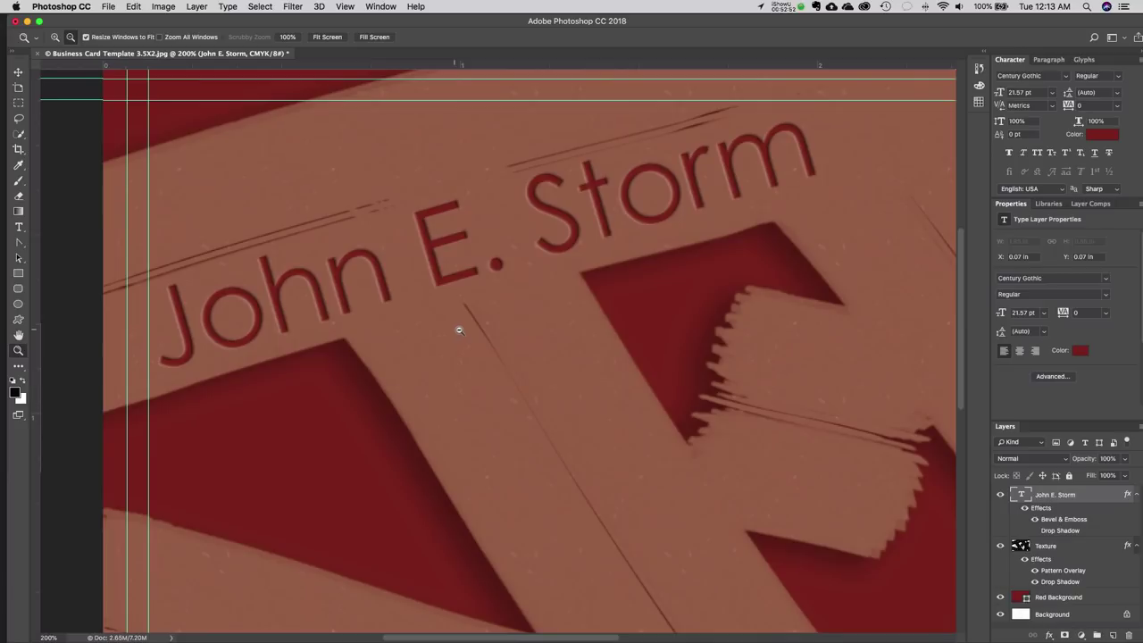
left_click(485, 328, "alt")
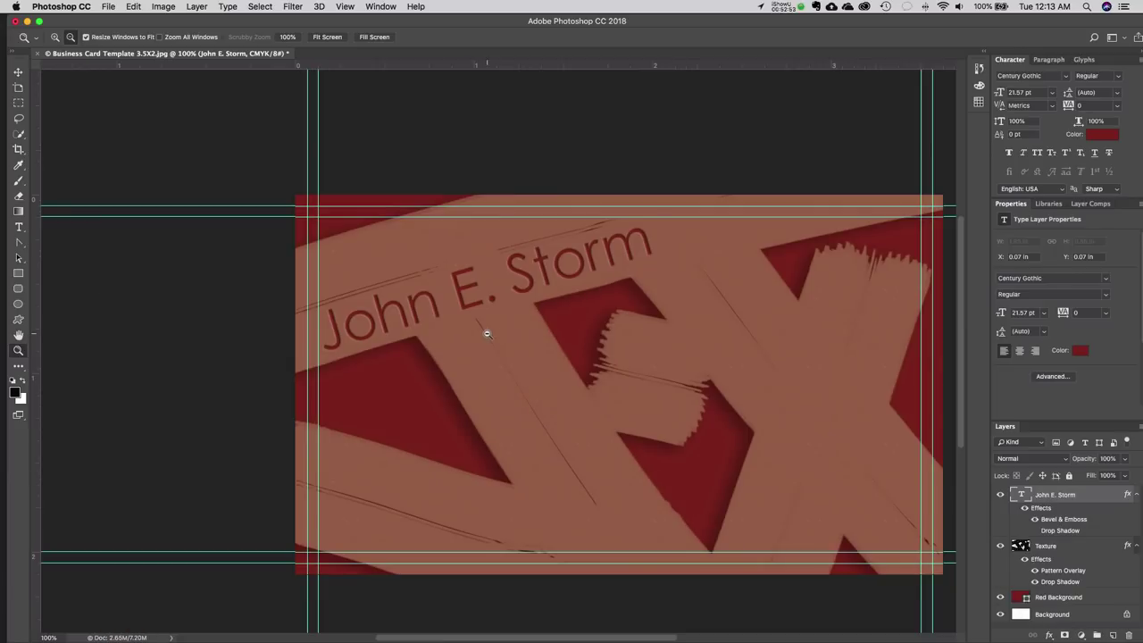
left_click(644, 370, "alt")
left_click(17, 73)
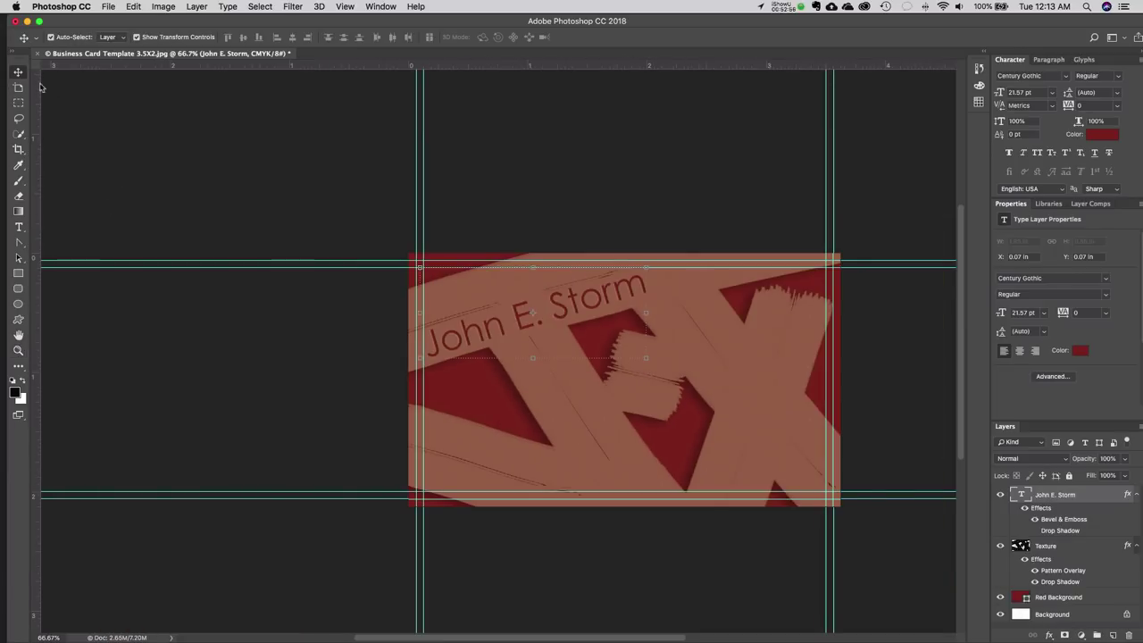
- Reselect the name text layer and start dragging it toward duplication
left_click(713, 192)
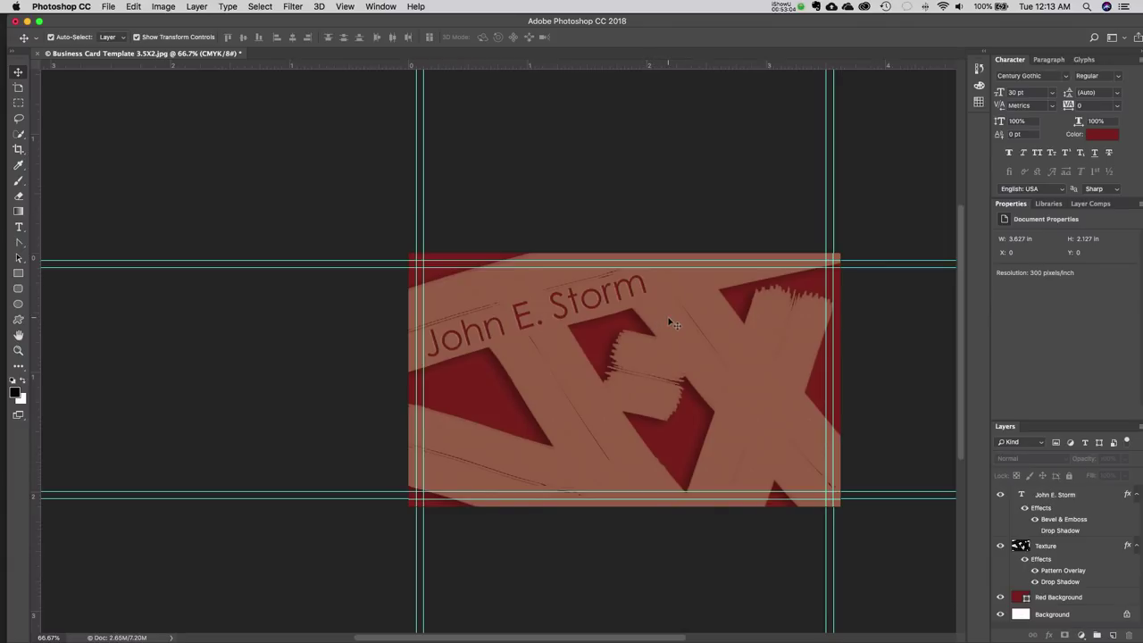
left_click(591, 306)
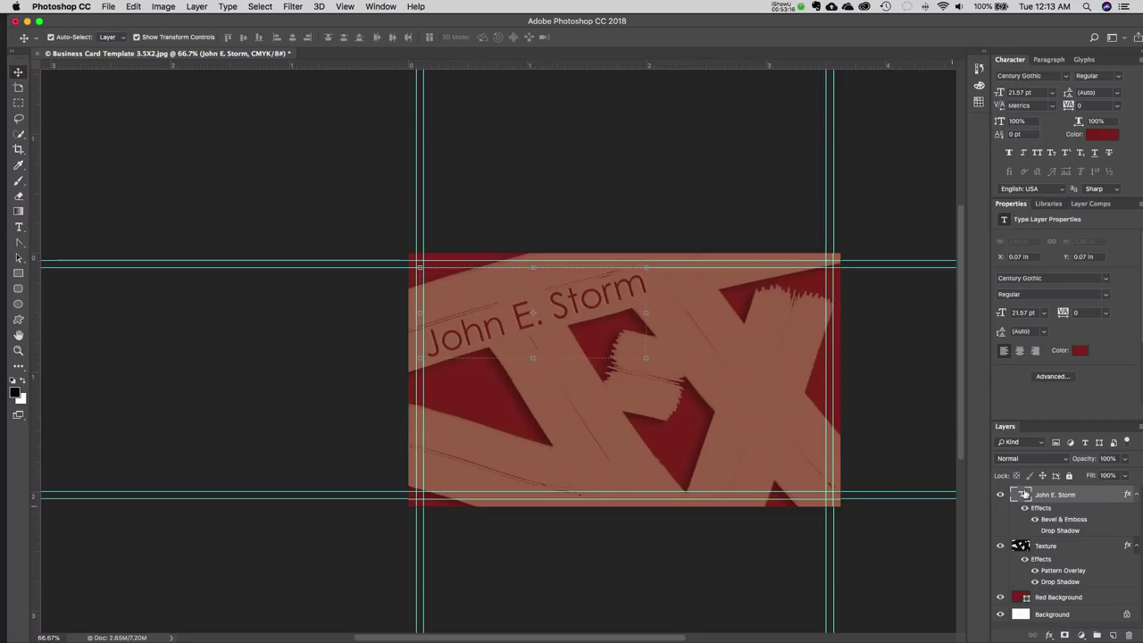
left_click_drag(1057, 500, 1114, 567)
- Duplicate the name text layer and move the copy down and to the right
left_click_drag(1107, 606, 1119, 627)
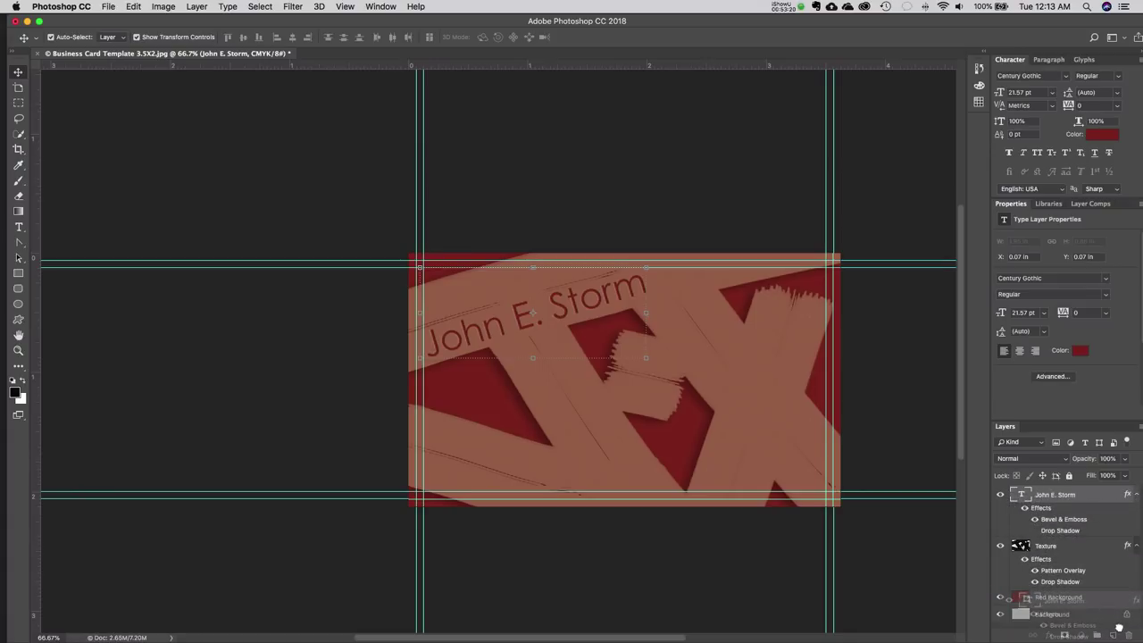
left_click_drag(1103, 569, 1112, 634)
left_click_drag(1113, 636, 1113, 636)
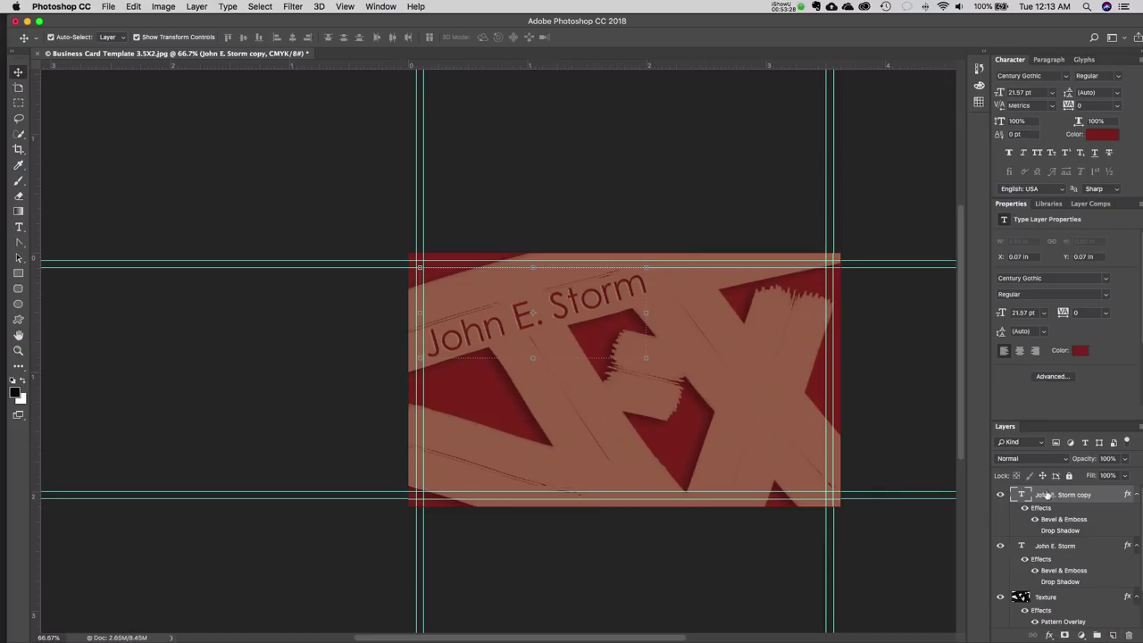
left_click_drag(524, 331, 632, 418)
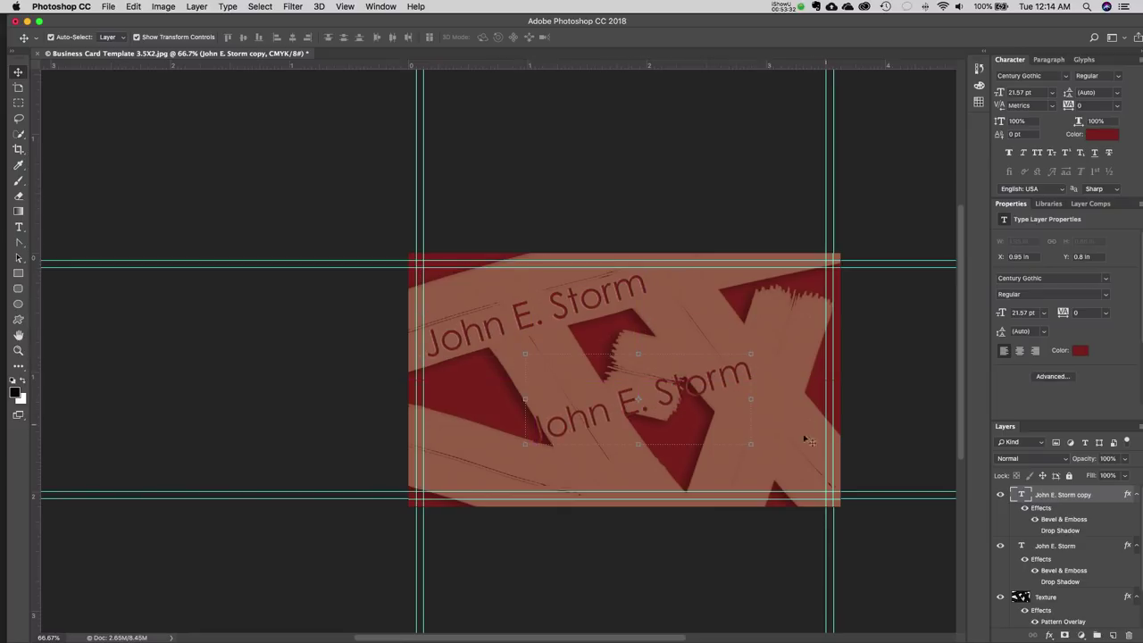
- Try squeezing and rotating the copy, then revert it to horizontal at original size
left_click_drag(759, 446, 634, 481)
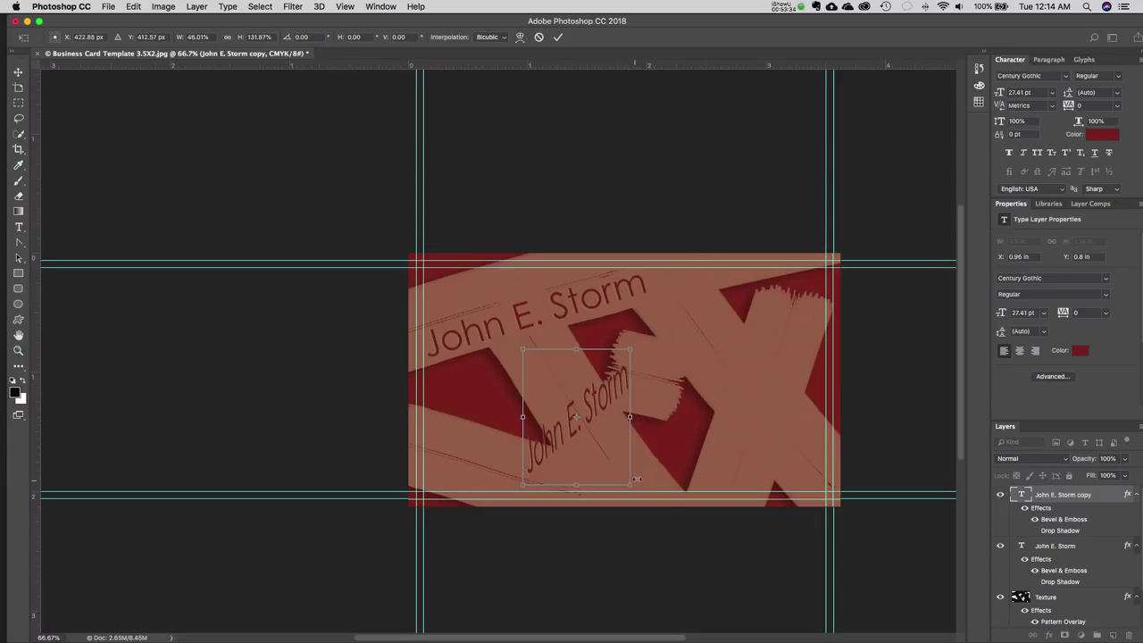
key("super+z")
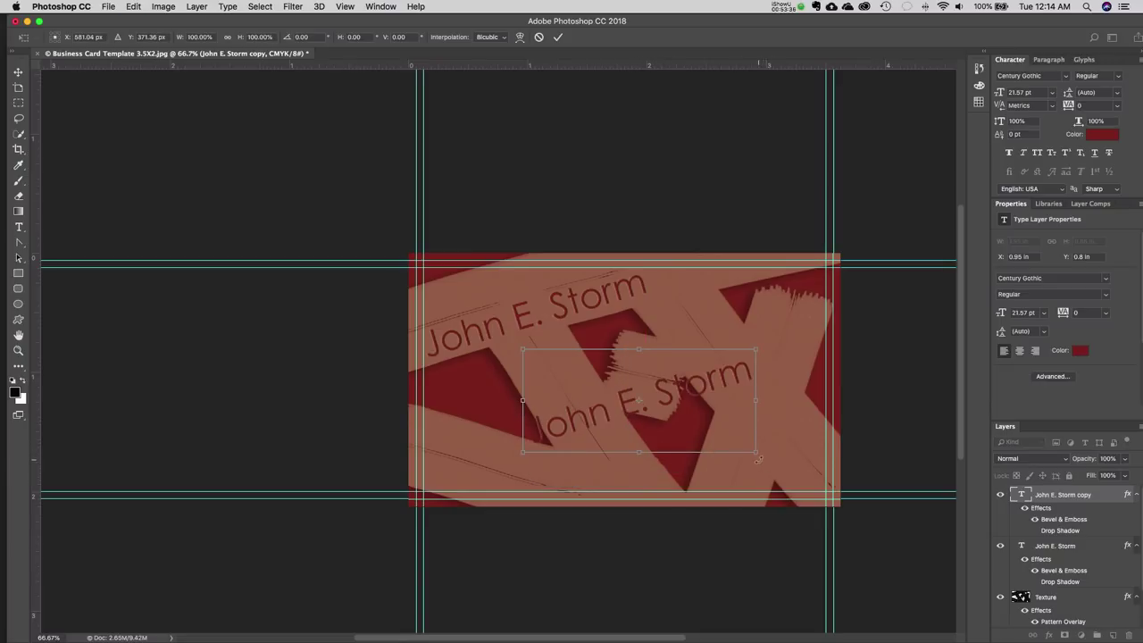
left_click_drag(770, 460, 652, 484)
left_click_drag(651, 430, 799, 383)
left_click_drag(854, 467, 765, 433)
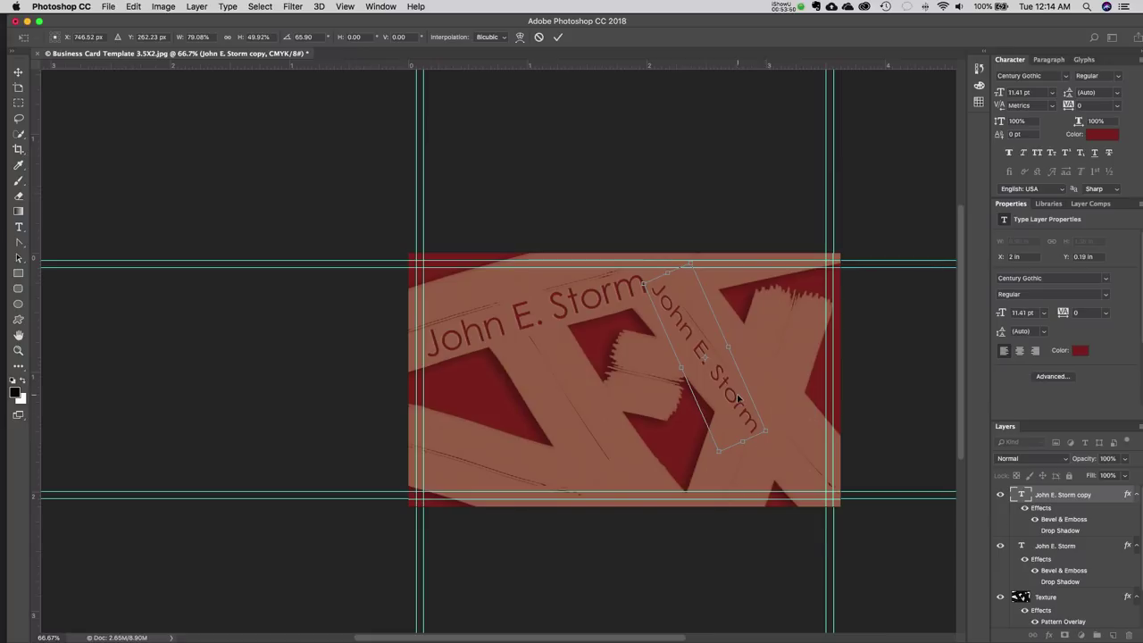
key("Return")
key("super+z")
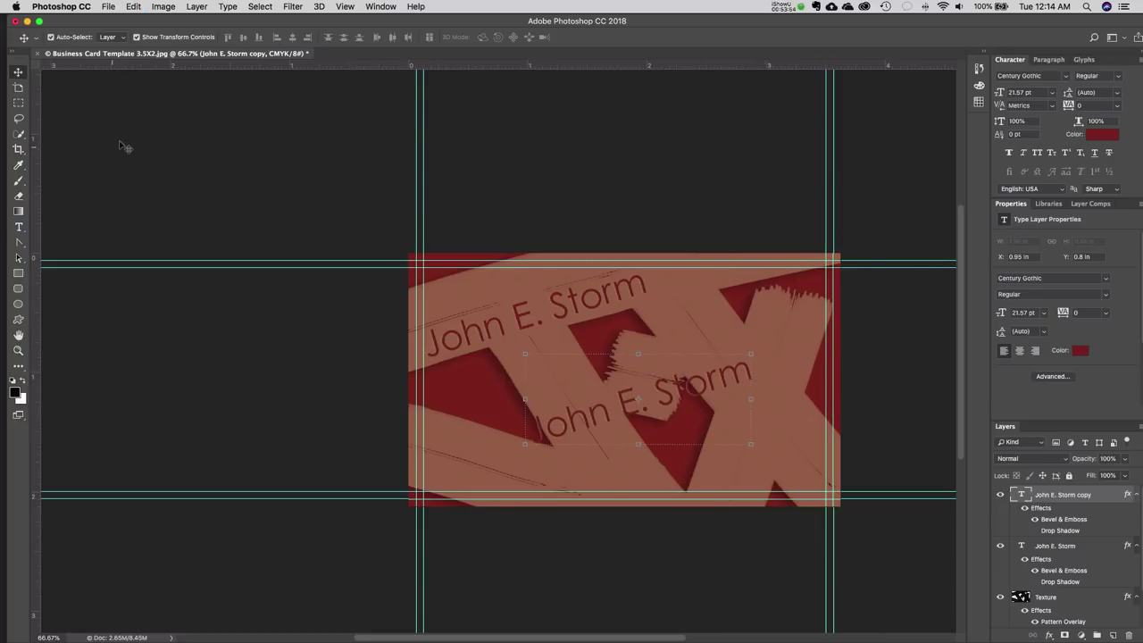
left_click(21, 230)
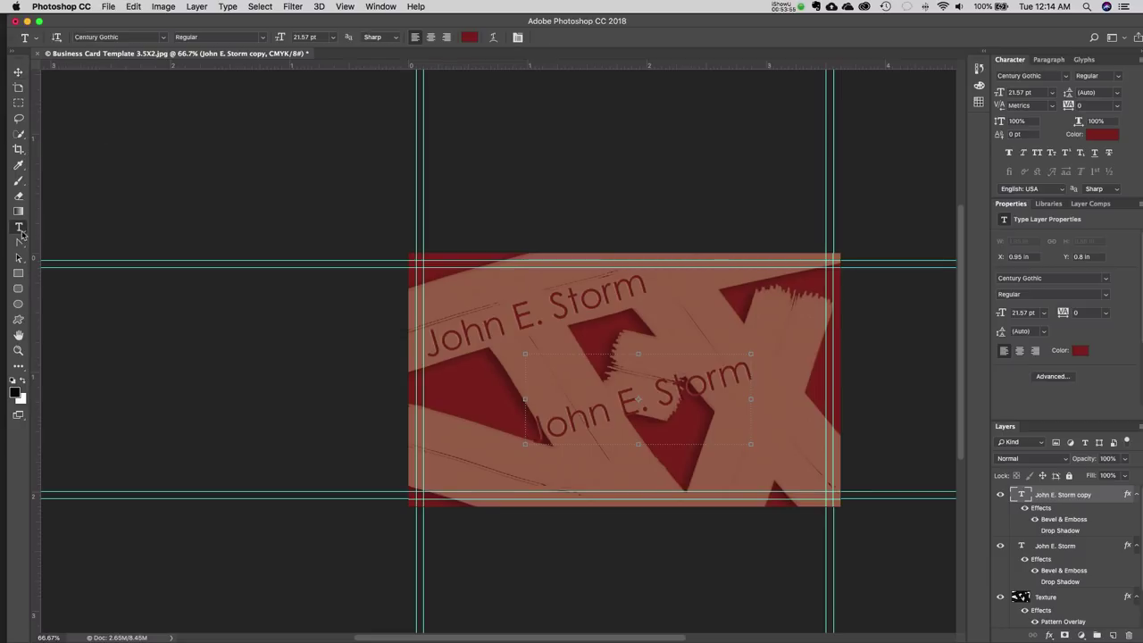
- Retype the copied text as 'Superhero' and commit it
triple_click(596, 409)
type("Su")
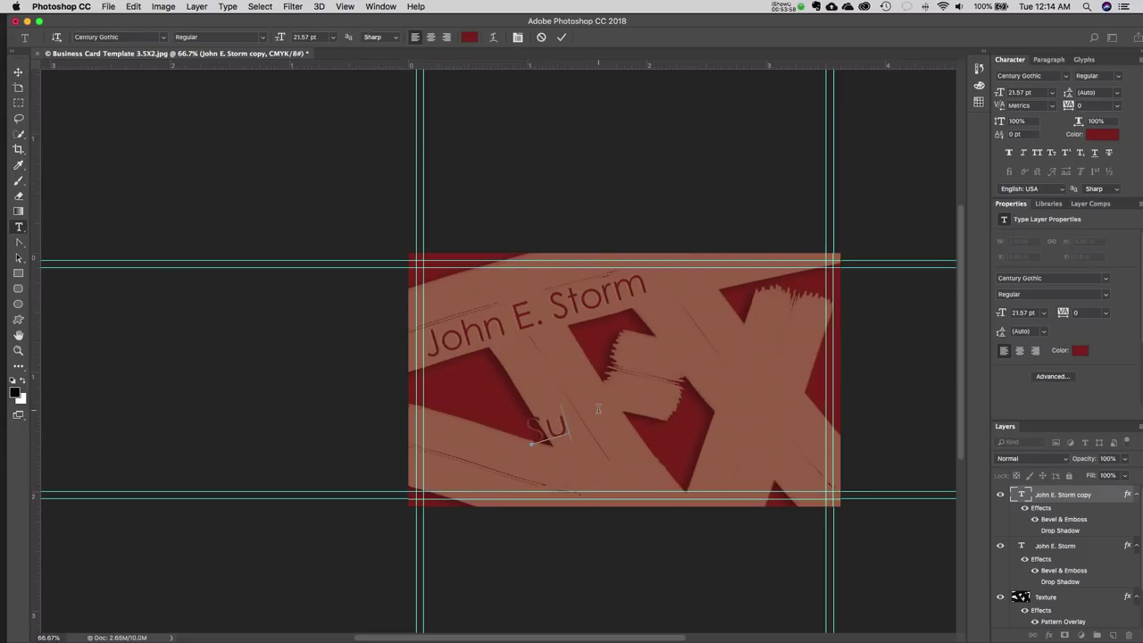
type("perhero")
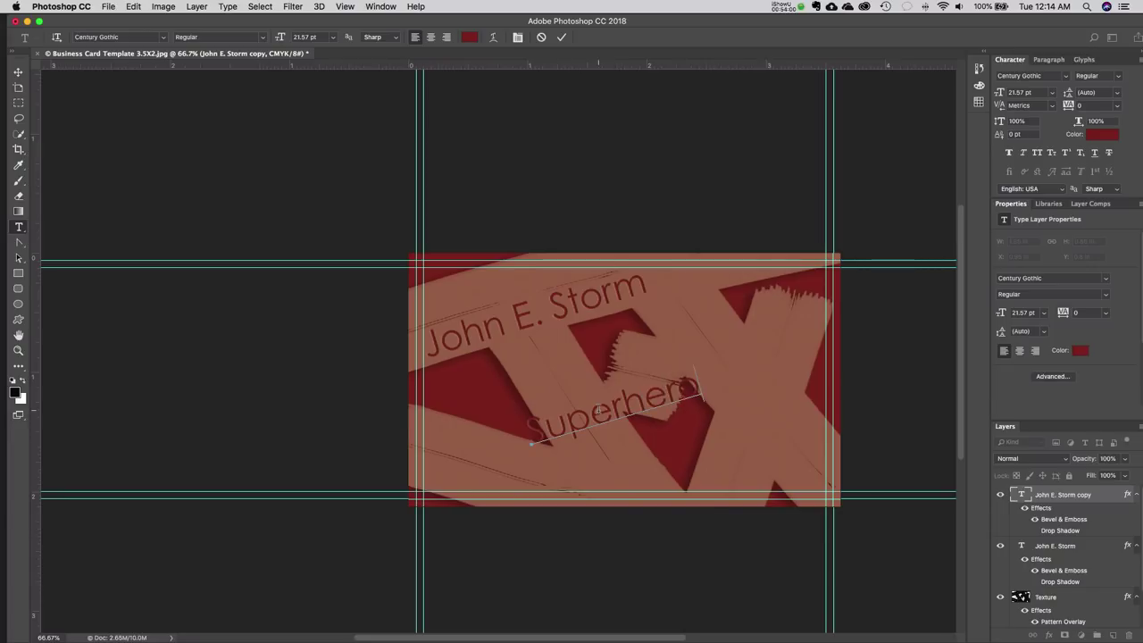
left_click(19, 72)
- Rotate Superhero about 51°, shrink it to about 75% and place it beside the name
left_click_drag(712, 369, 762, 405)
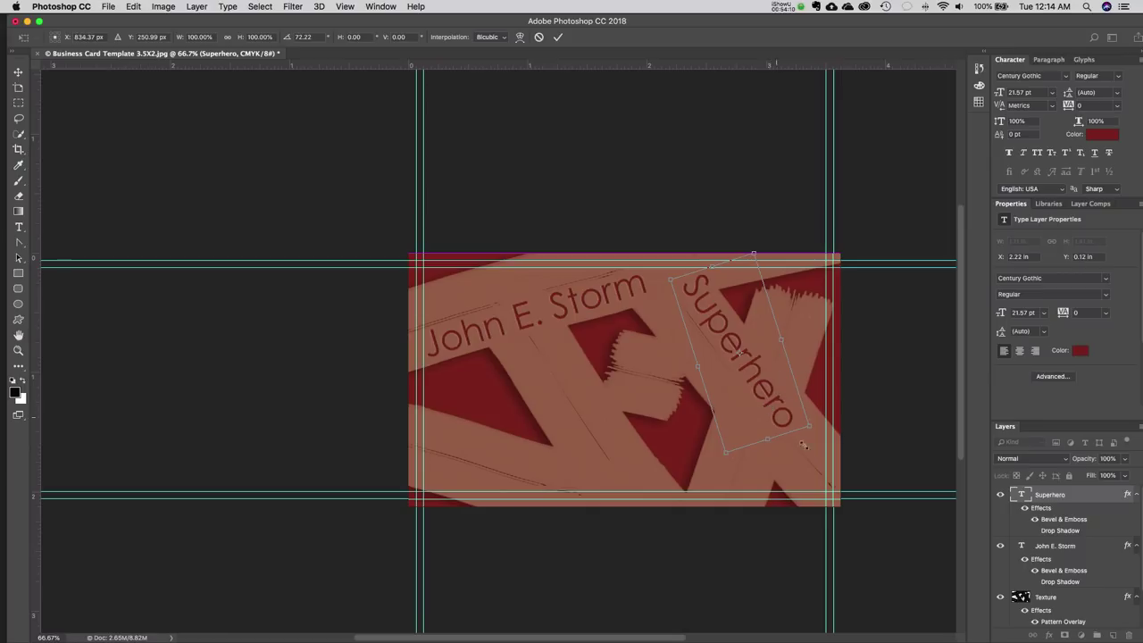
left_click_drag(826, 428, 833, 408)
left_click_drag(746, 253, 742, 304)
mouse_move(755, 419)
left_mouse_down()
mouse_move(750, 389)
mouse_move(714, 385)
mouse_move(723, 410)
mouse_move(764, 431)
left_mouse_up()
key("Return")
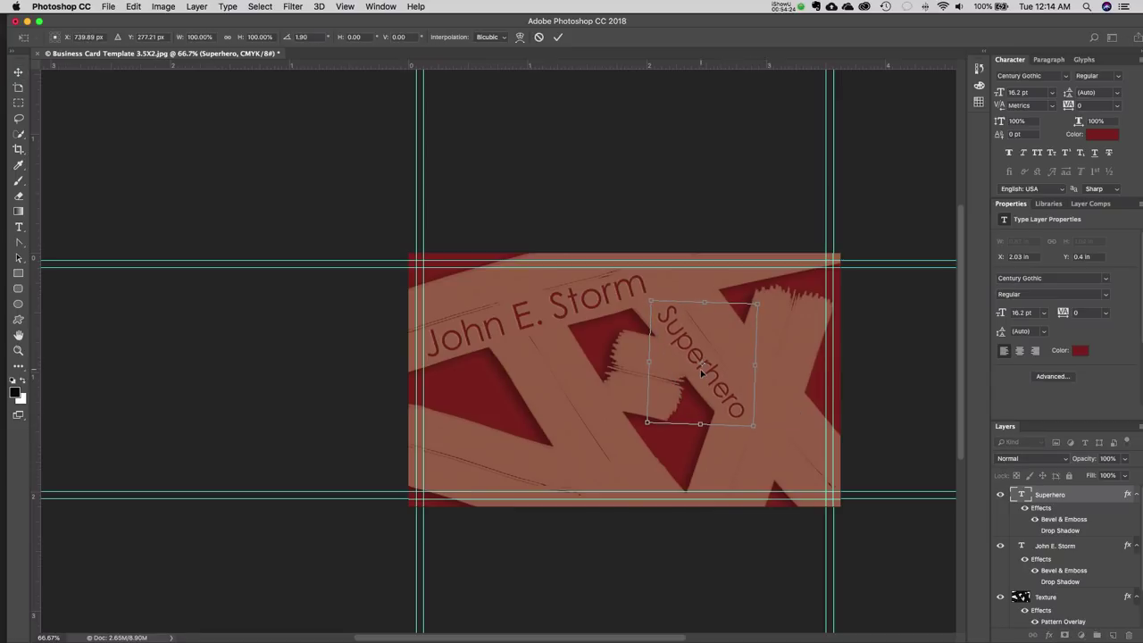
key("Return")
left_click(672, 218)
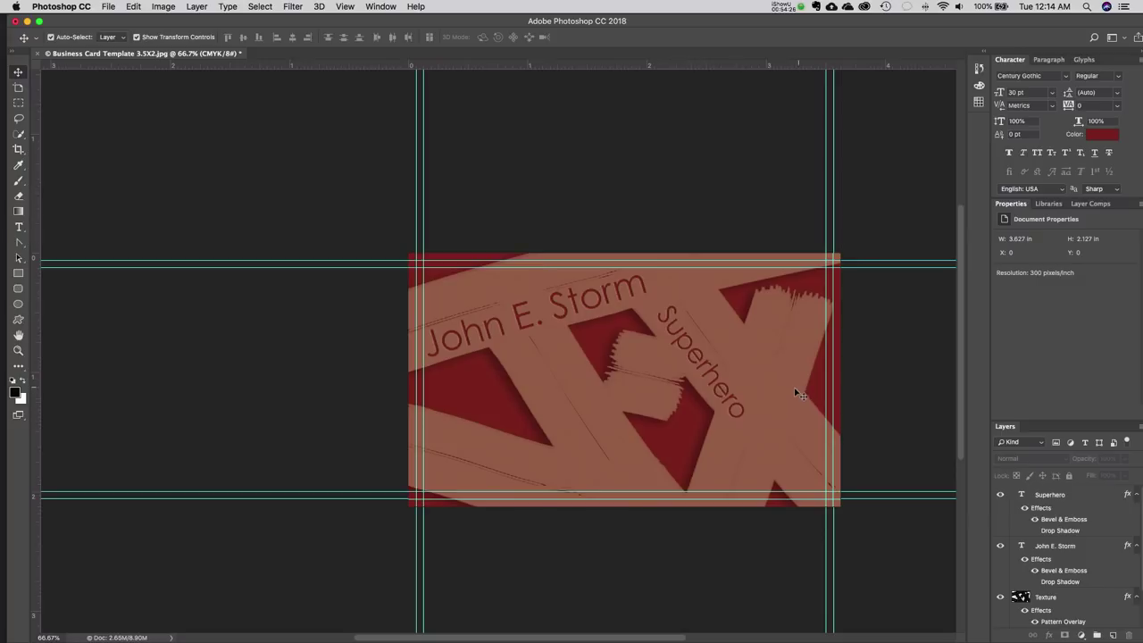
left_click(727, 377)
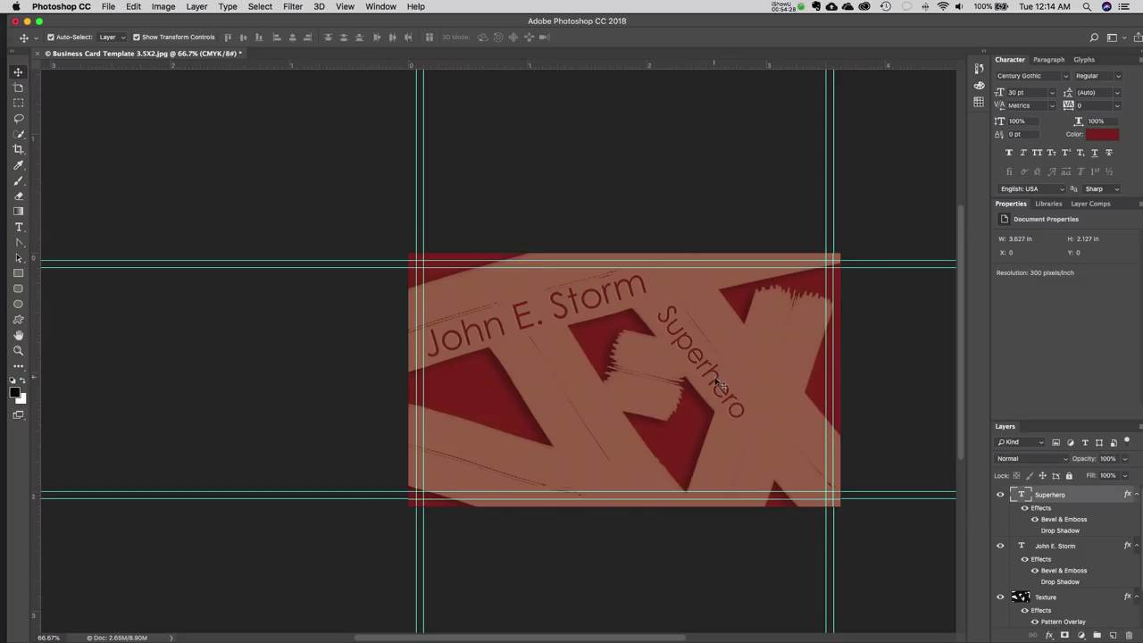
- Duplicate the Superhero layer and retype the copy as a placeholder phone number
left_click_drag(1072, 508, 1114, 636)
left_click_drag(715, 375, 583, 393)
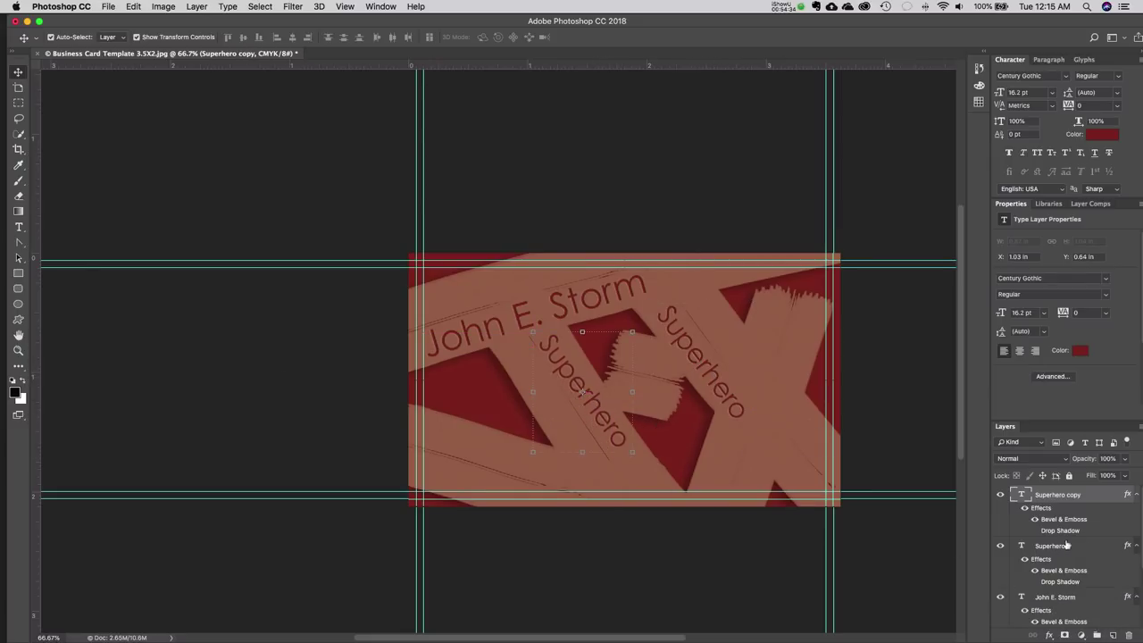
left_click(18, 229)
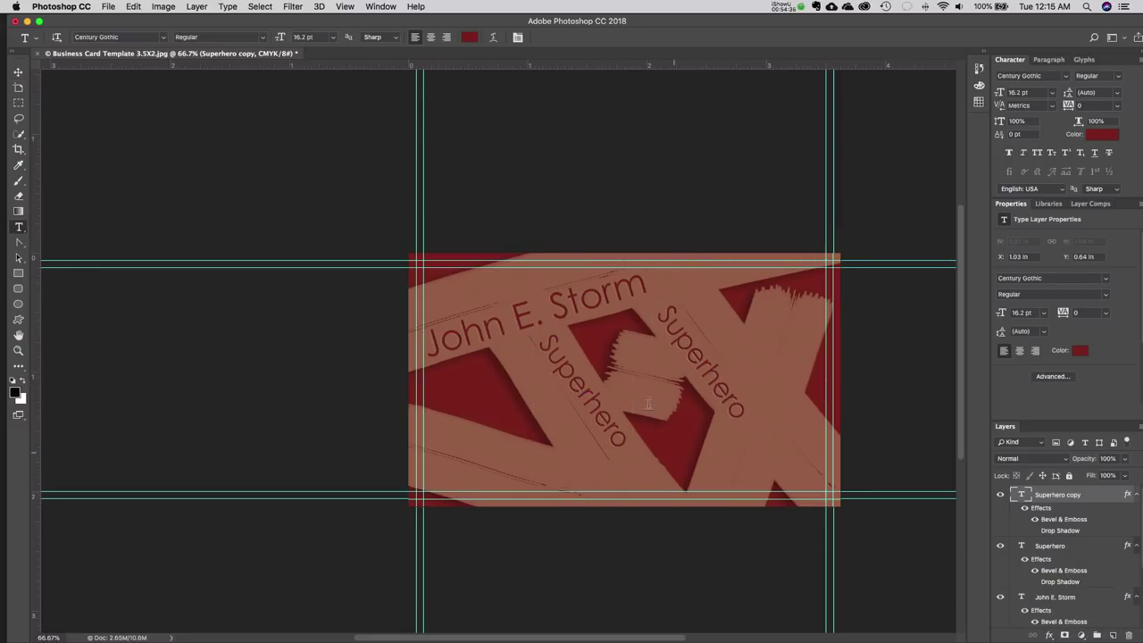
double_click(594, 393)
type("555-")
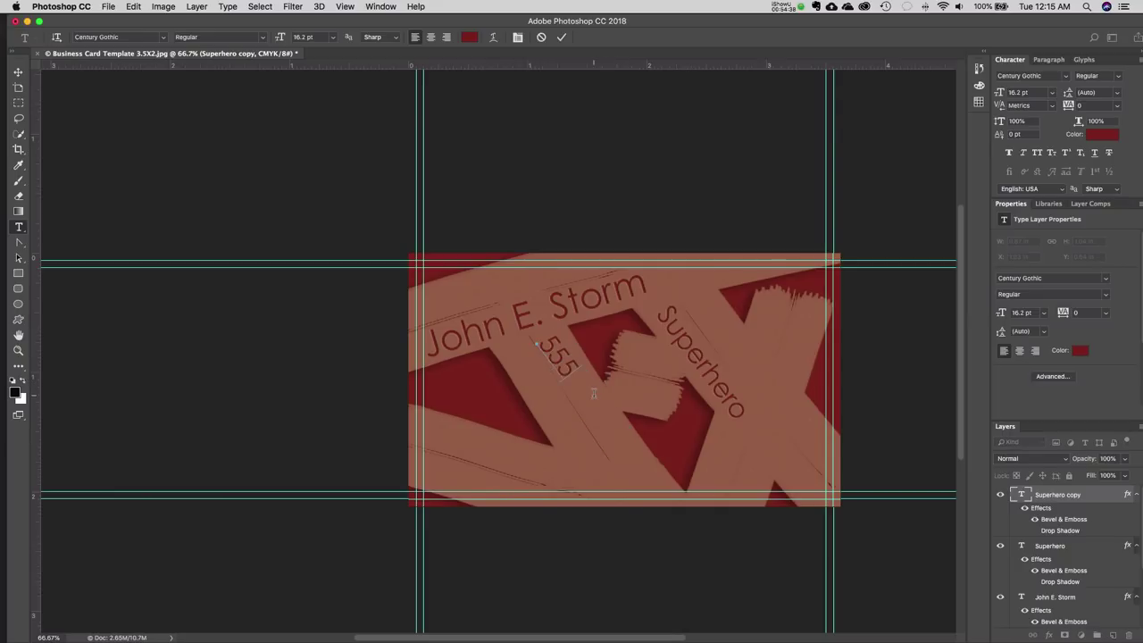
type("555-5555")
left_click(18, 72)
- Shrink the phone number to about 89%, rotate it slightly and center it diagonally
mouse_move(660, 482)
left_mouse_down()
mouse_move(633, 328)
mouse_move(630, 374)
mouse_move(658, 481)
mouse_move(673, 491)
left_mouse_up()
left_click_drag(658, 333, 641, 348)
left_click_drag(602, 442, 626, 457)
key("Return")
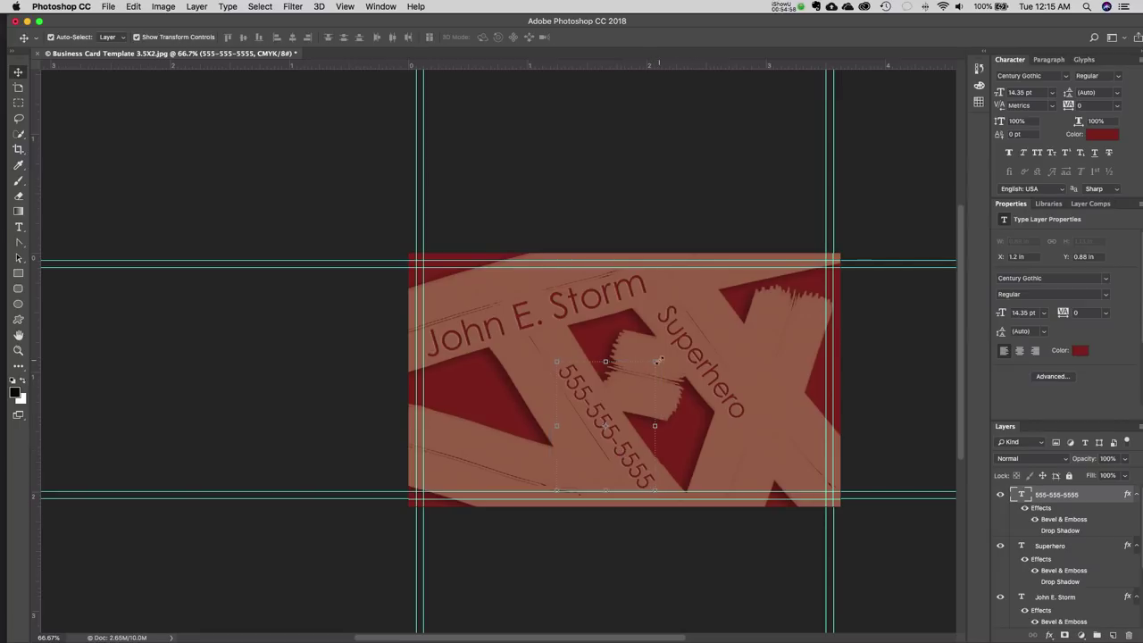
left_click_drag(666, 362, 666, 363)
key("Return")
left_click_drag(628, 464, 632, 465)
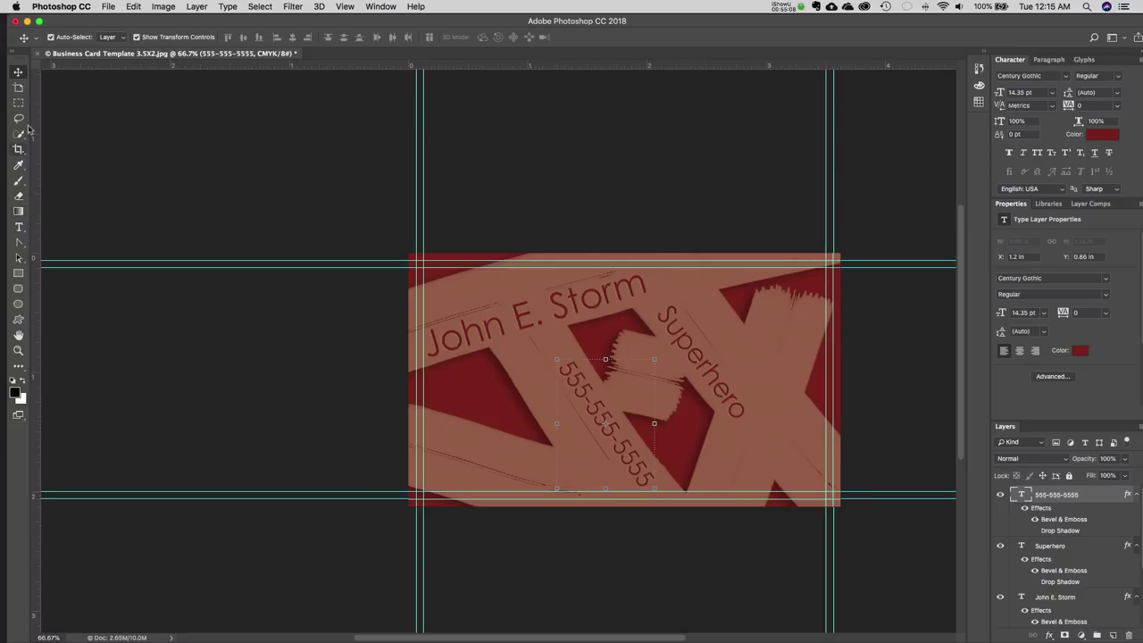
- Select all the phone number text and bring up its text colour picker
left_click(18, 227)
left_click(627, 450)
key("super+a")
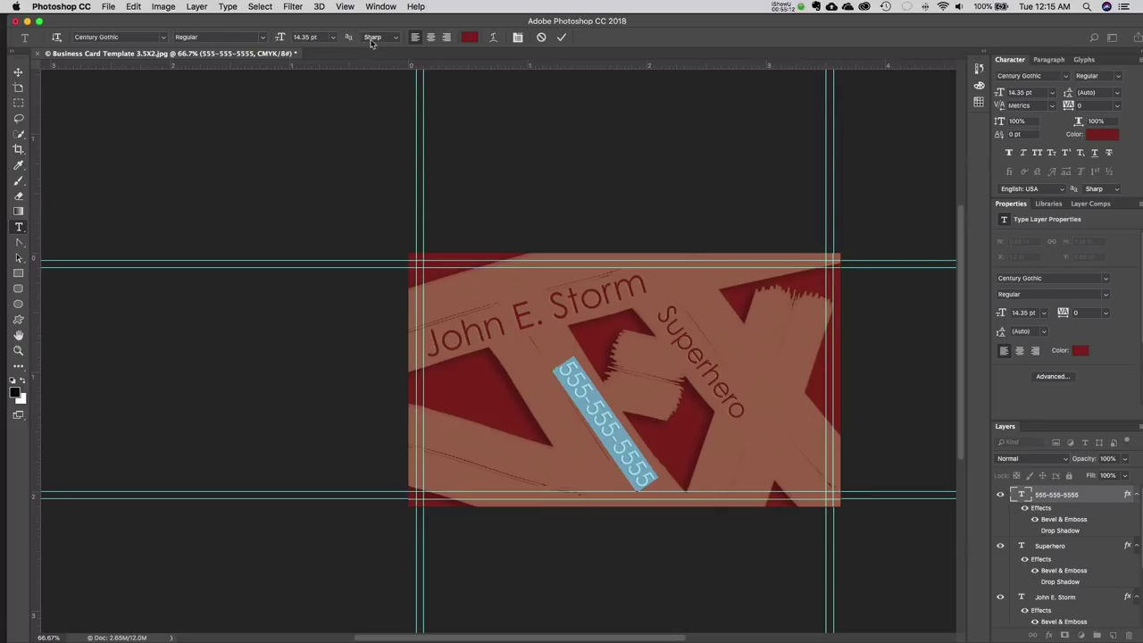
left_click(469, 38)
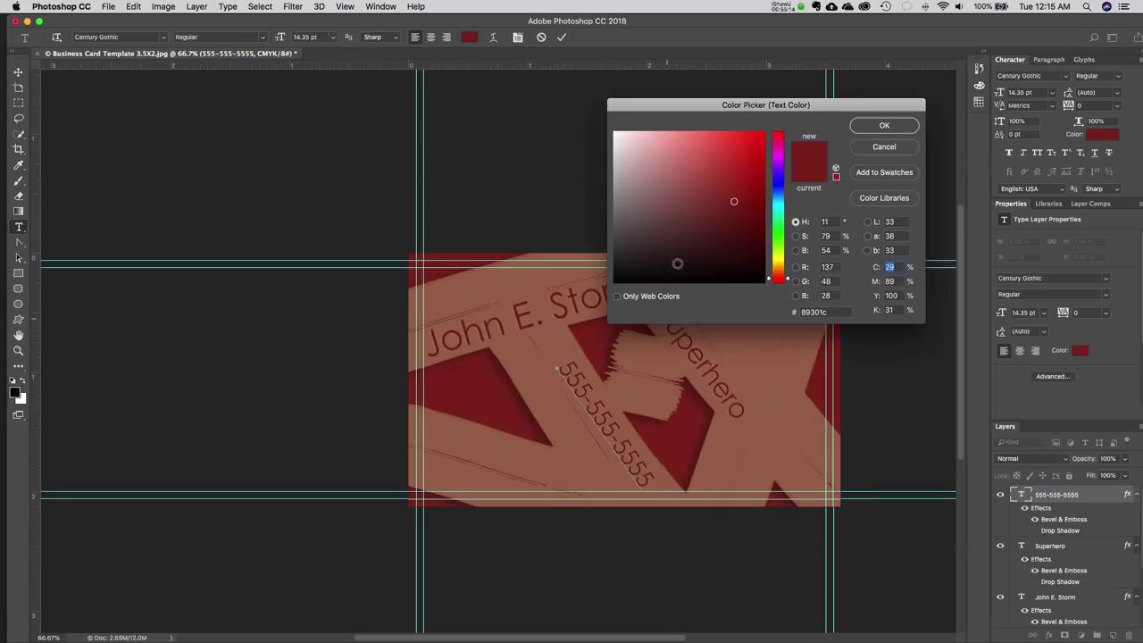
- Choose a muted gold (#cca446) for the phone number and confirm it
left_click_drag(647, 168, 577, 107)
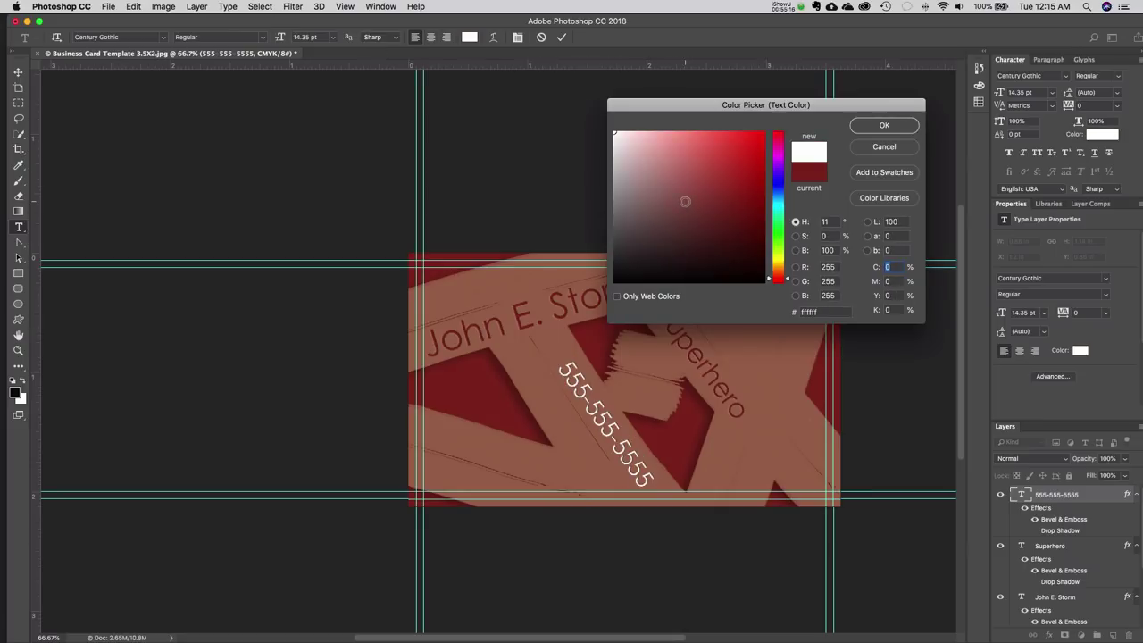
left_click_drag(788, 282, 779, 274)
left_click(753, 154)
left_click_drag(787, 267, 787, 266)
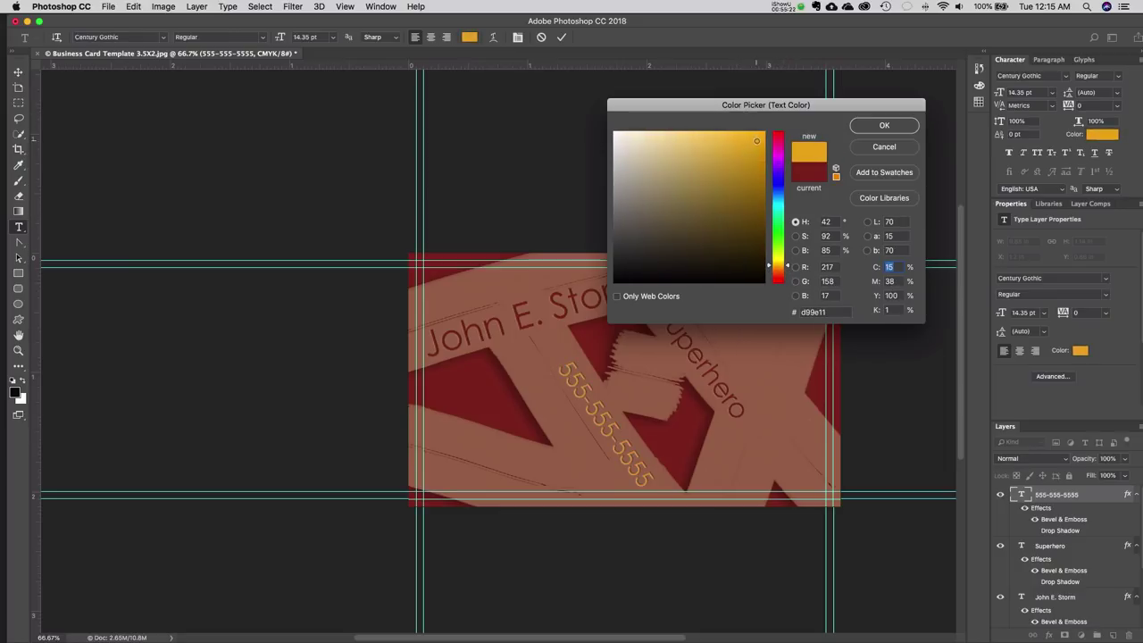
left_click(744, 187)
left_click(724, 196)
left_click(723, 159)
mouse_move(722, 160)
left_mouse_down()
mouse_move(722, 139)
mouse_move(707, 144)
mouse_move(713, 161)
left_mouse_up()
left_click(721, 165)
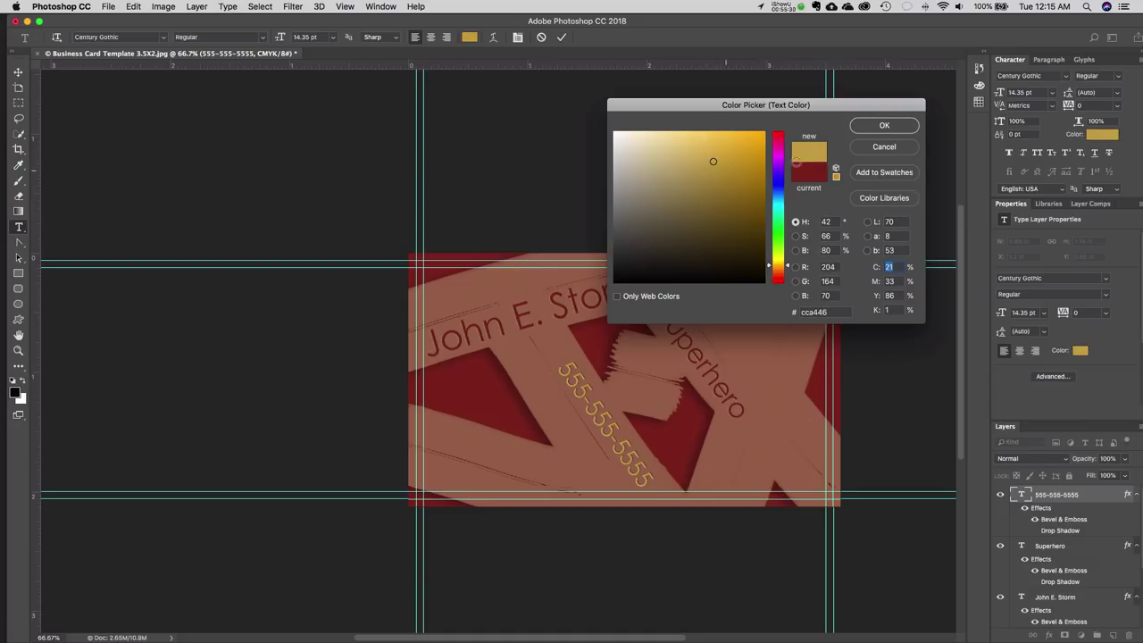
left_click(885, 127)
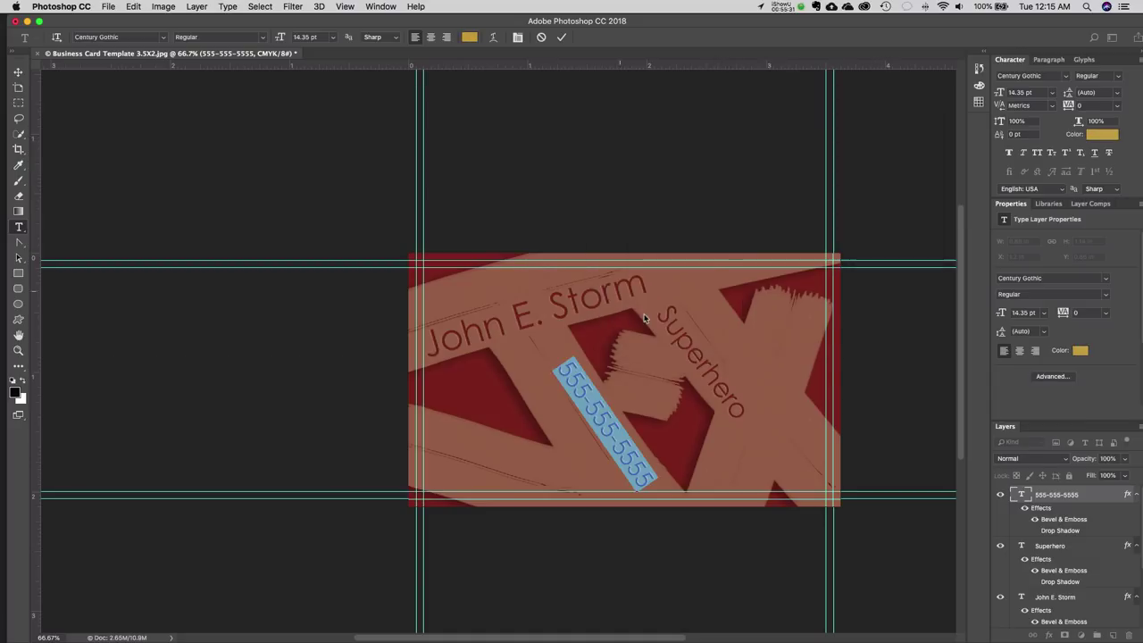
left_click(500, 171)
left_click(18, 71)
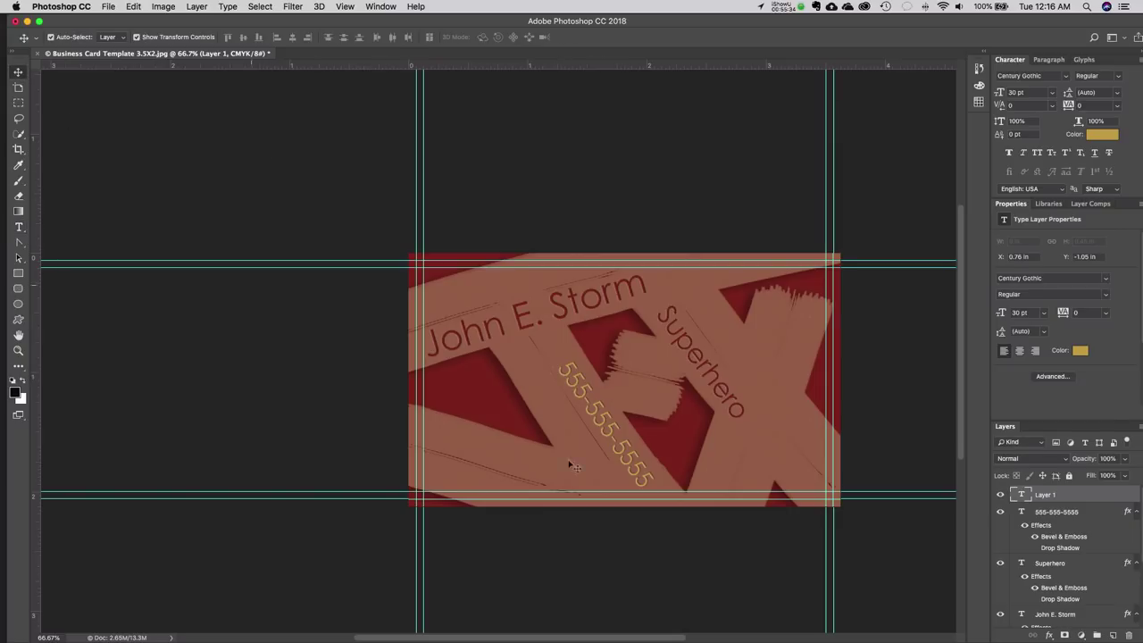
- Rotate the gold phone number to about -38° and place it along the card's lower-left edge
left_click(632, 465)
left_click_drag(632, 465, 599, 473)
key("ctrl+t")
left_click_drag(624, 424, 652, 437)
key("ctrl+z")
left_click_drag(627, 356, 570, 338)
left_click_drag(612, 441, 603, 480)
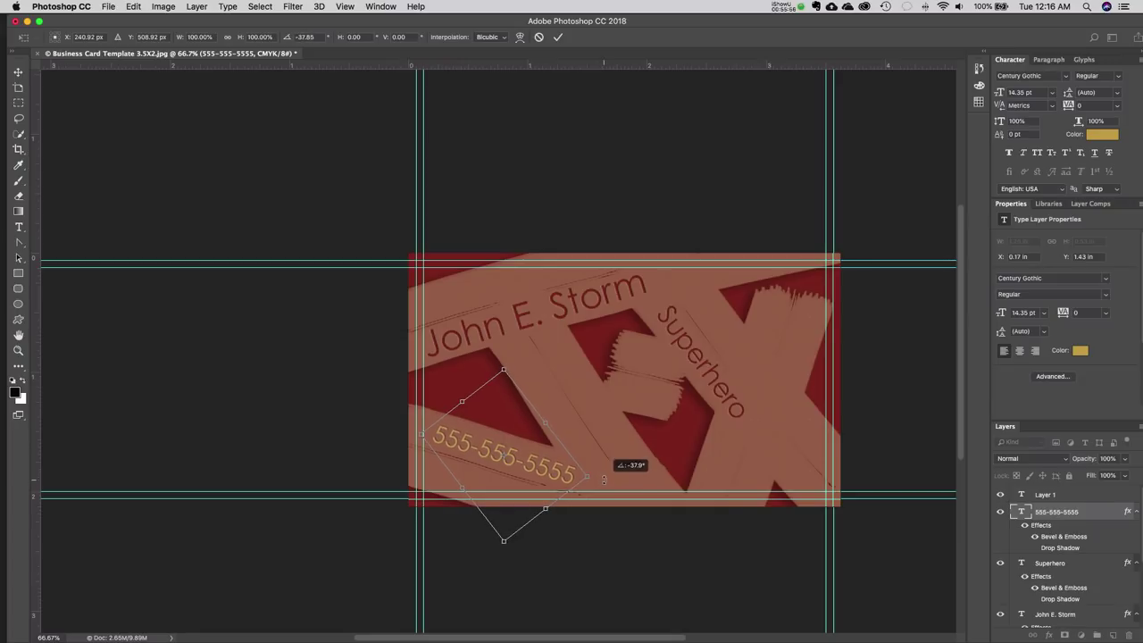
key("Return")
left_click(598, 222)
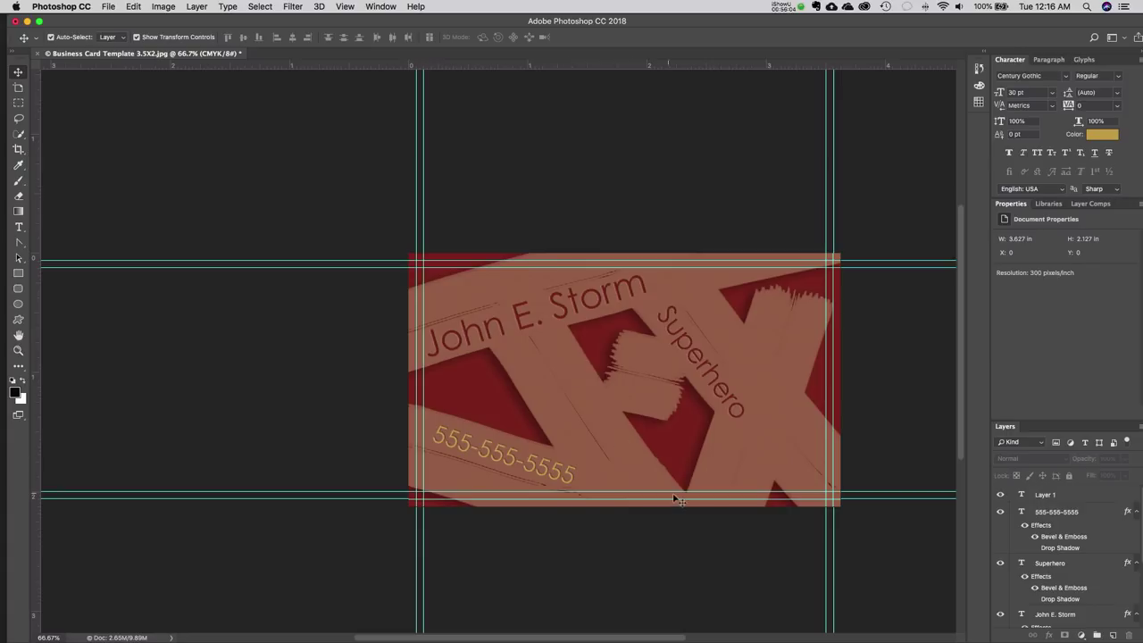
- Duplicate the Superhero layer and move the copy down-left on the card
left_click(717, 368)
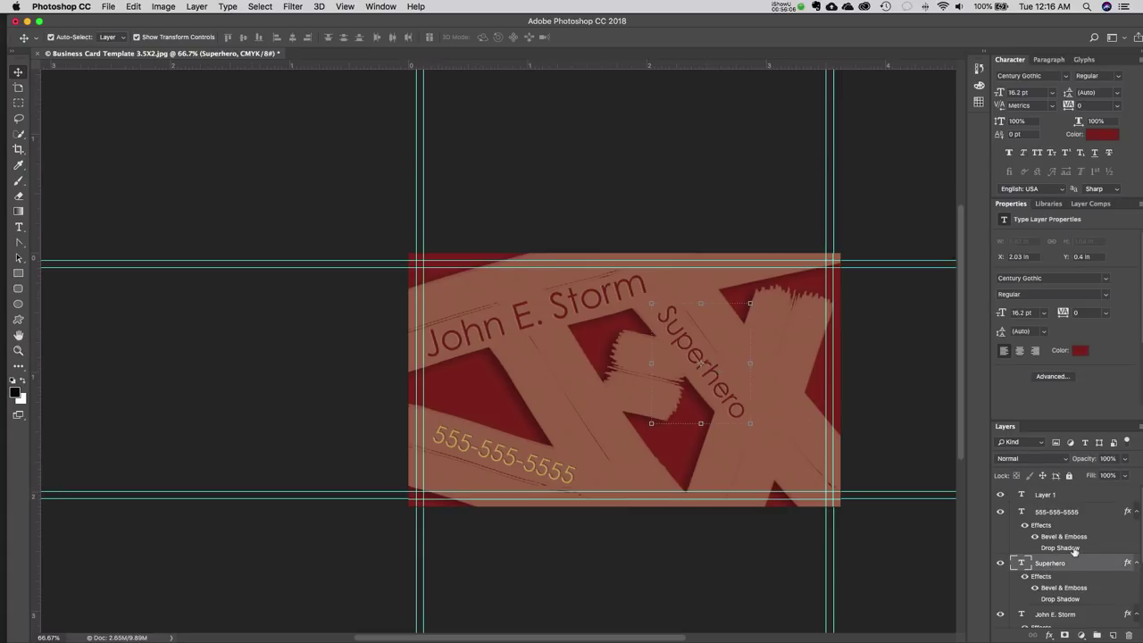
left_click_drag(1065, 565, 1114, 636)
left_click_drag(714, 368, 613, 413)
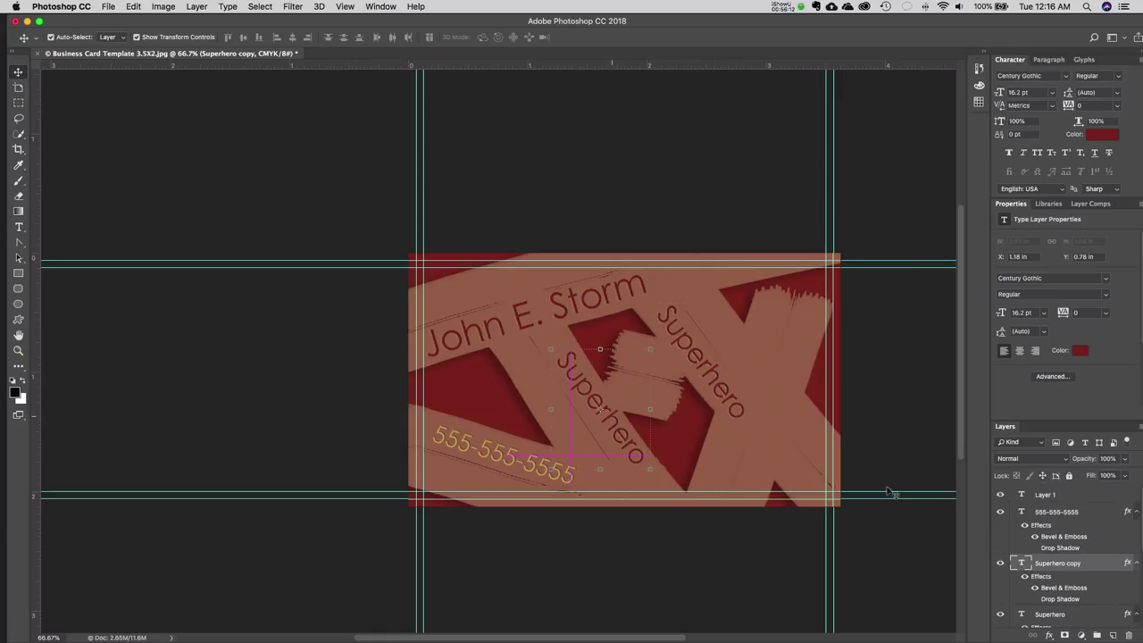
- Delete the empty stray Layer 1
left_click(1062, 496)
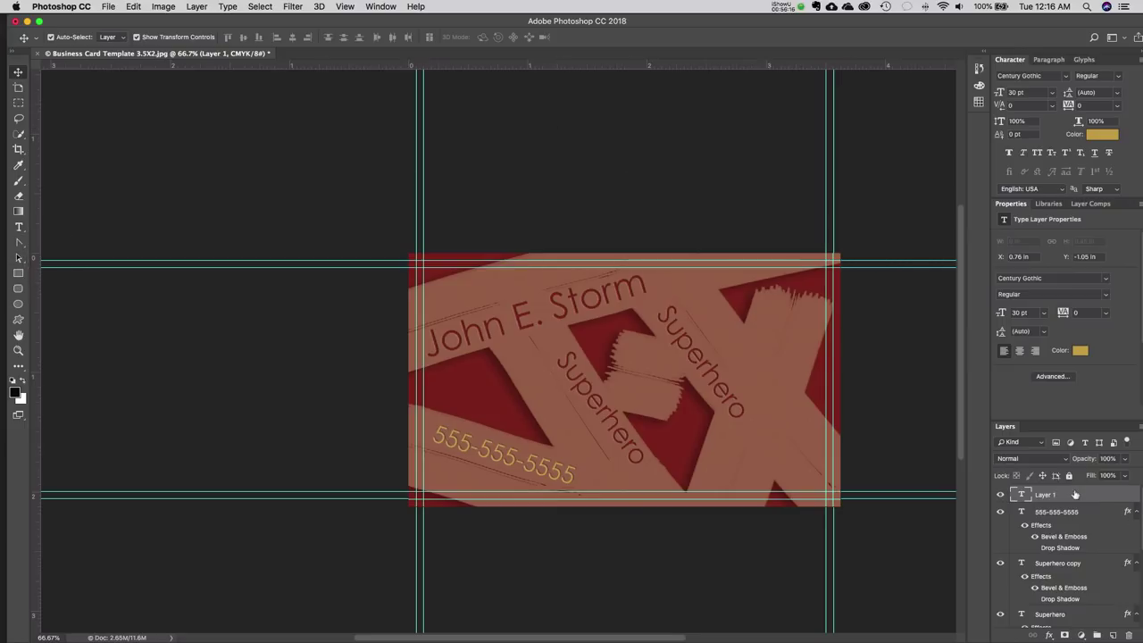
mouse_move(1076, 495)
left_mouse_down()
mouse_move(1107, 616)
mouse_move(1128, 635)
mouse_move(1091, 496)
left_mouse_up()
left_click(1129, 634)
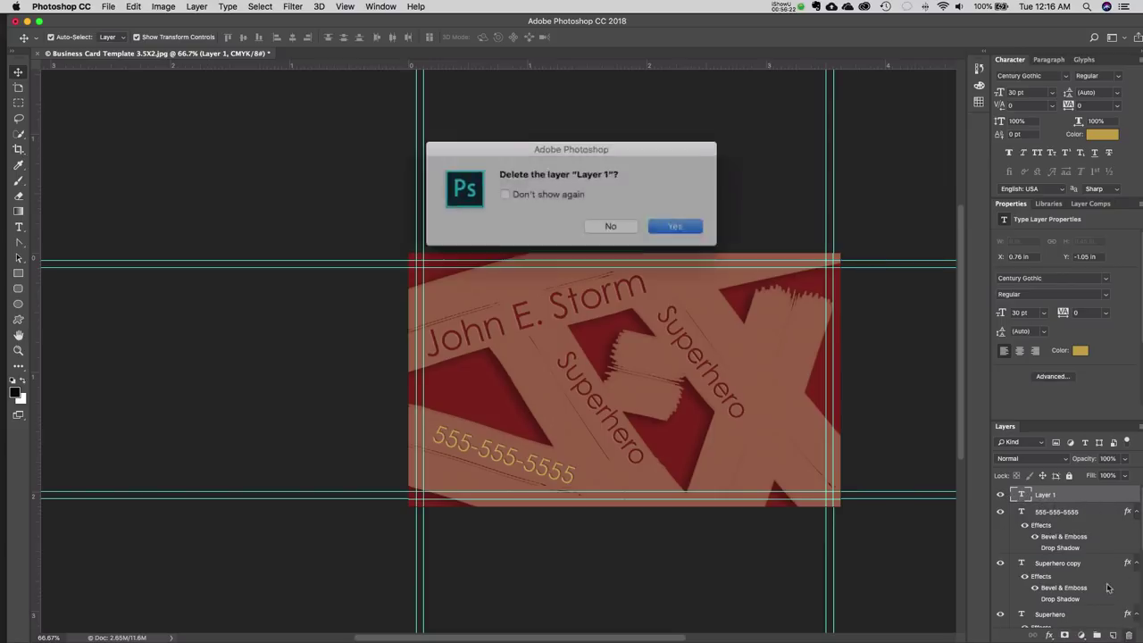
left_click(644, 224)
- Move the Superhero copy up-left and rotate it about 2.5°
mouse_move(628, 432)
left_mouse_down()
mouse_move(632, 418)
mouse_move(616, 418)
left_mouse_up()
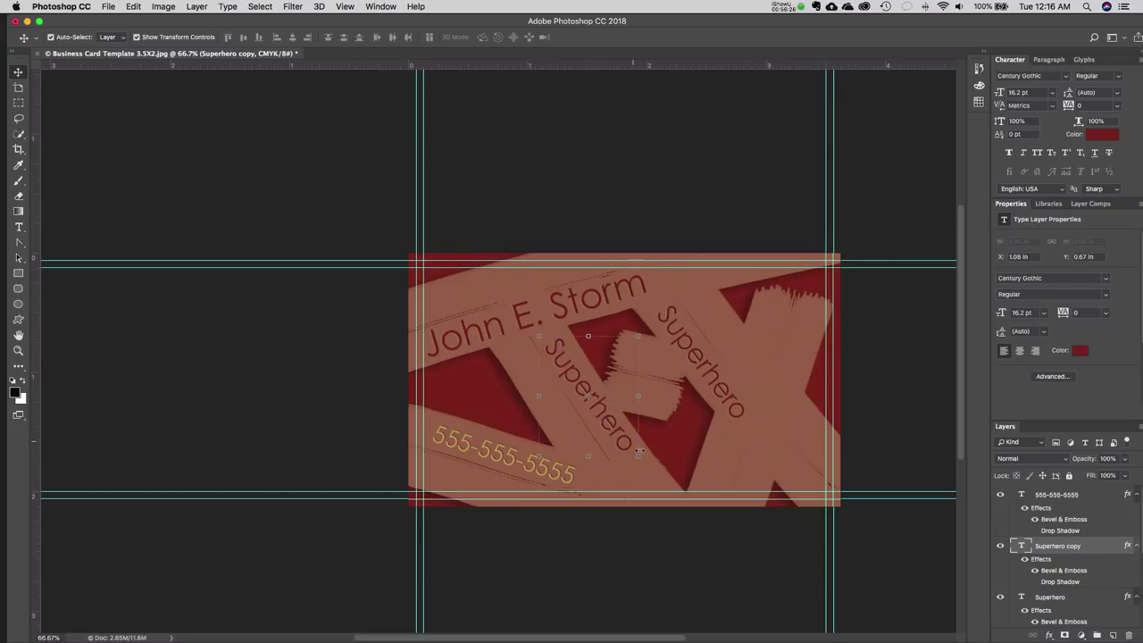
left_click_drag(651, 460, 624, 454)
key("Return")
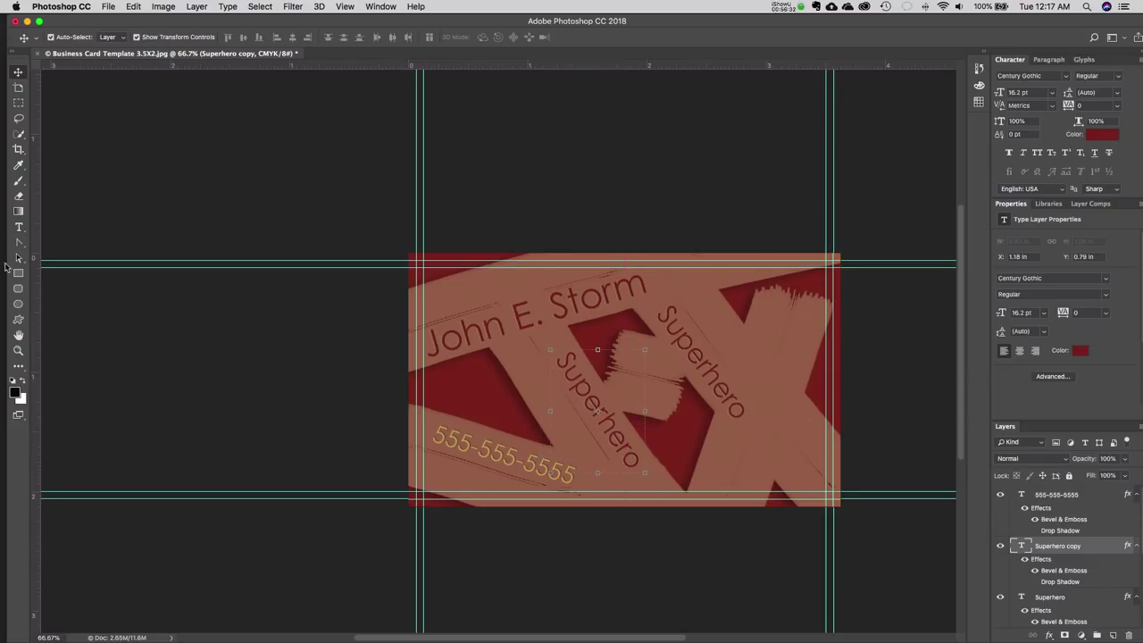
left_click(19, 226)
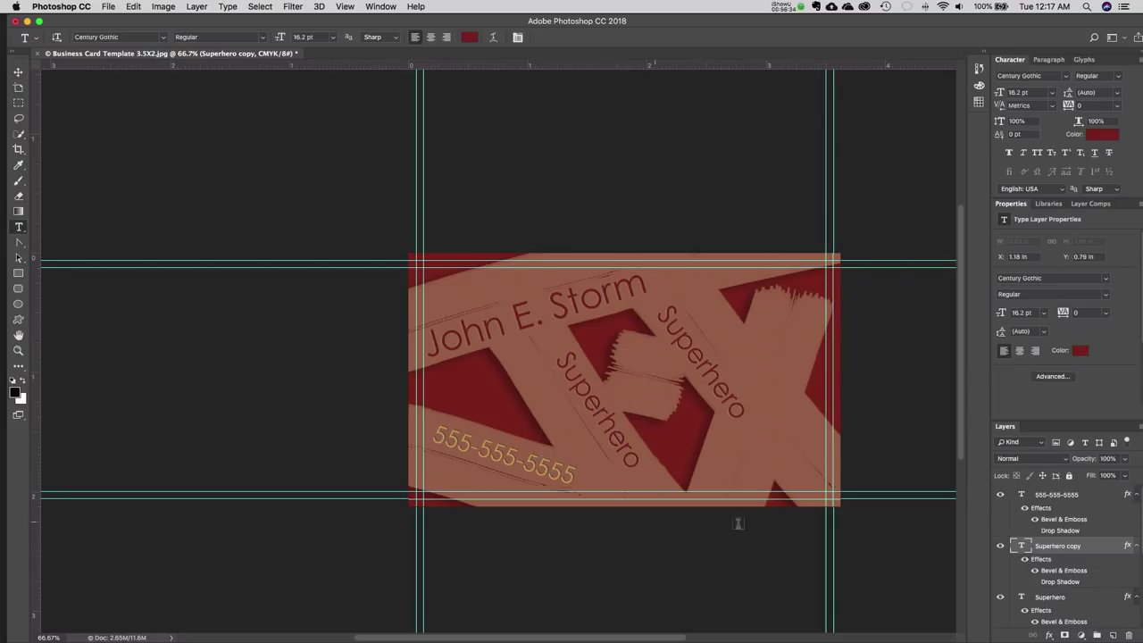
- Retype the Superhero copy as the contact's e-mail address
double_click(616, 422)
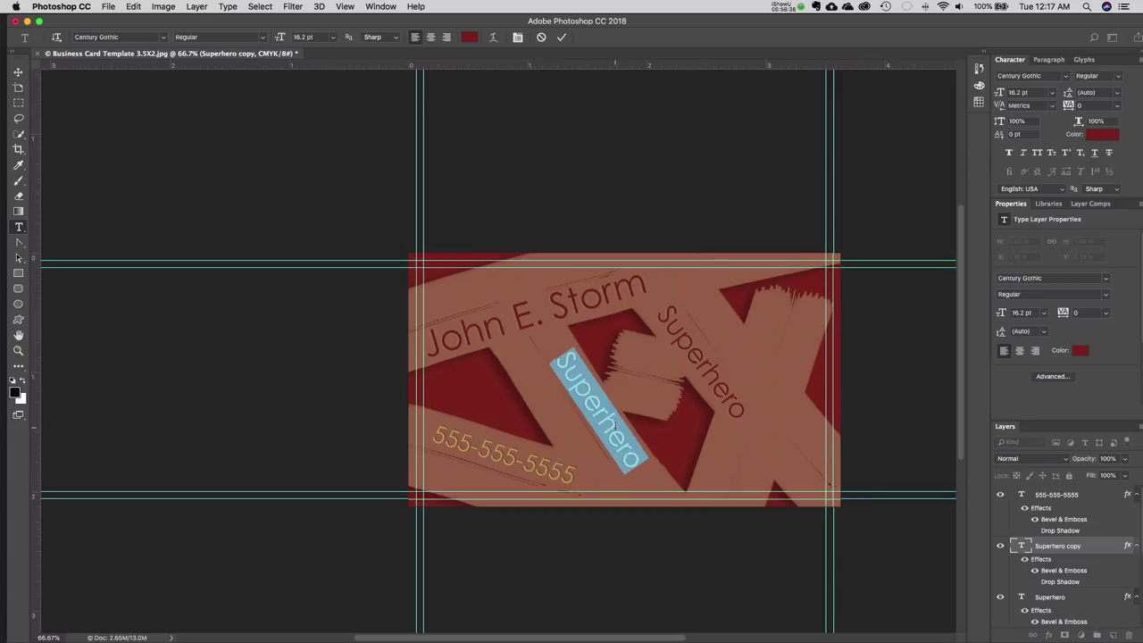
type("Joh")
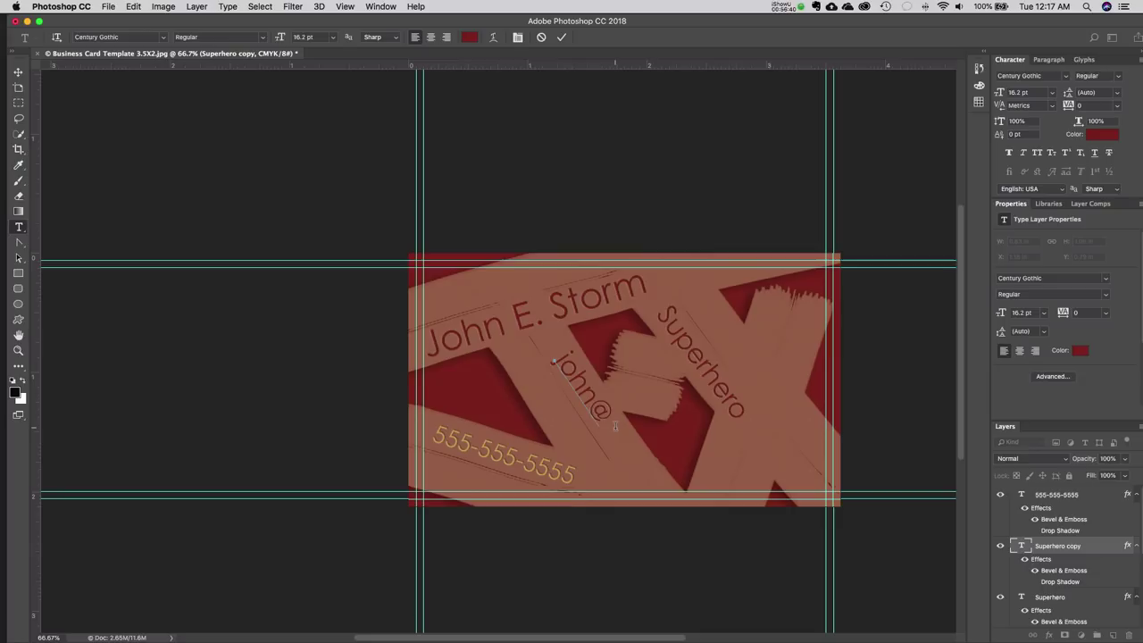
type(".com")
left_click(18, 73)
- Shrink the e-mail text to 81% and angle it along the card's right edge
left_click_drag(662, 348, 641, 376)
left_click_drag(627, 463, 629, 432)
left_click_drag(653, 482, 652, 327)
left_click_drag(615, 390, 787, 408)
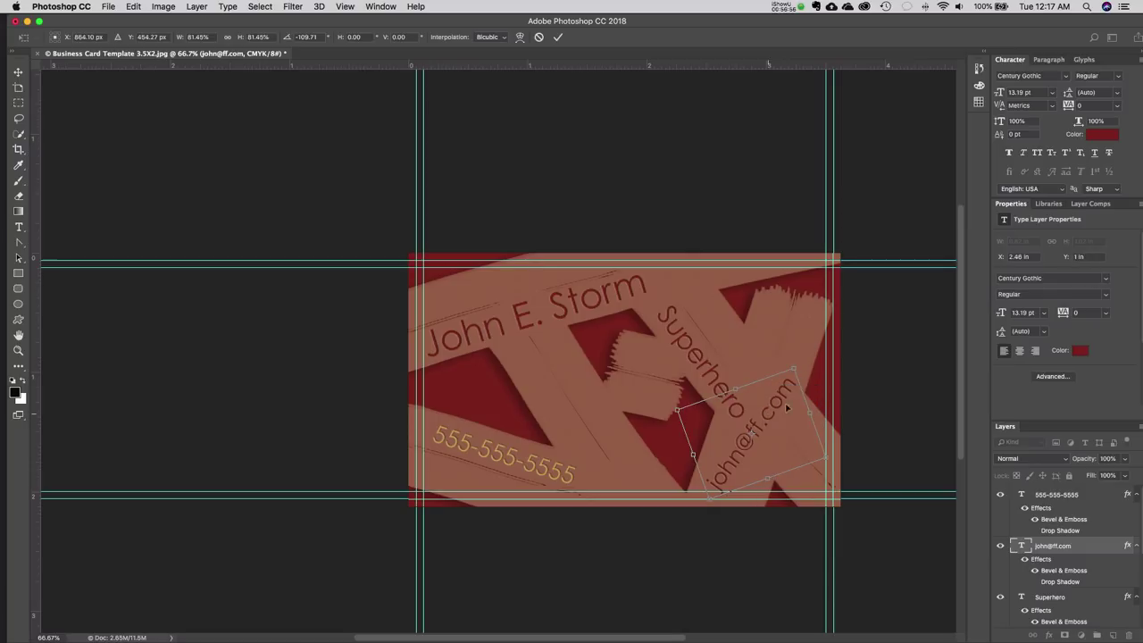
left_click_drag(806, 363, 786, 352)
left_click_drag(768, 407, 793, 387)
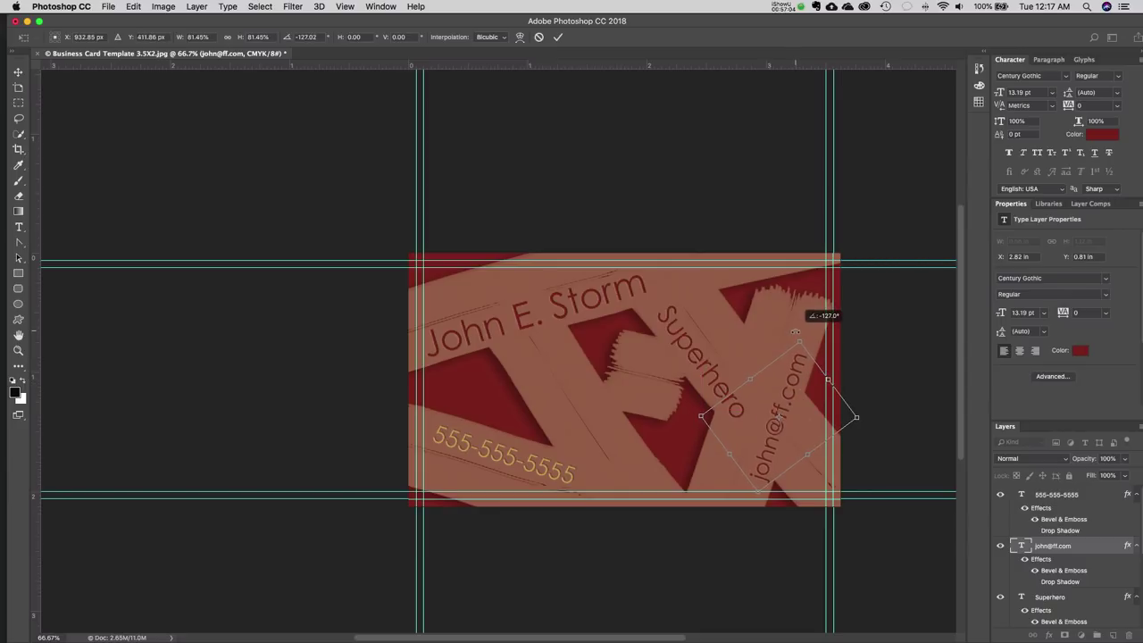
double_click(795, 391)
mouse_move(795, 391)
left_mouse_down()
mouse_move(785, 379)
mouse_move(787, 396)
left_mouse_up()
left_click(689, 202)
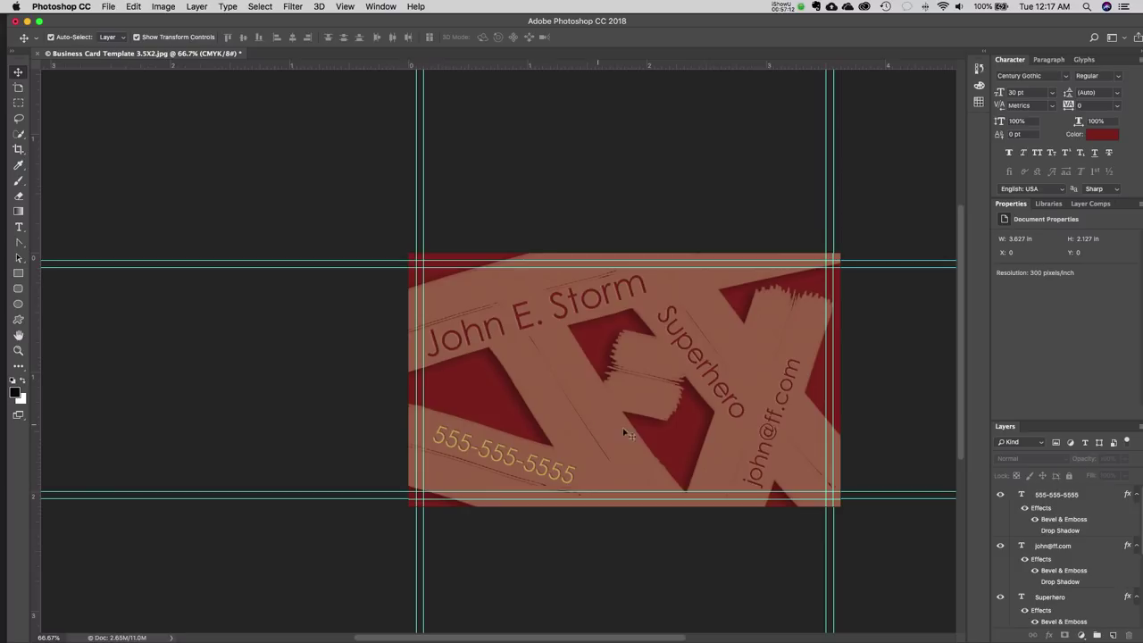
left_click_drag(789, 394, 788, 389)
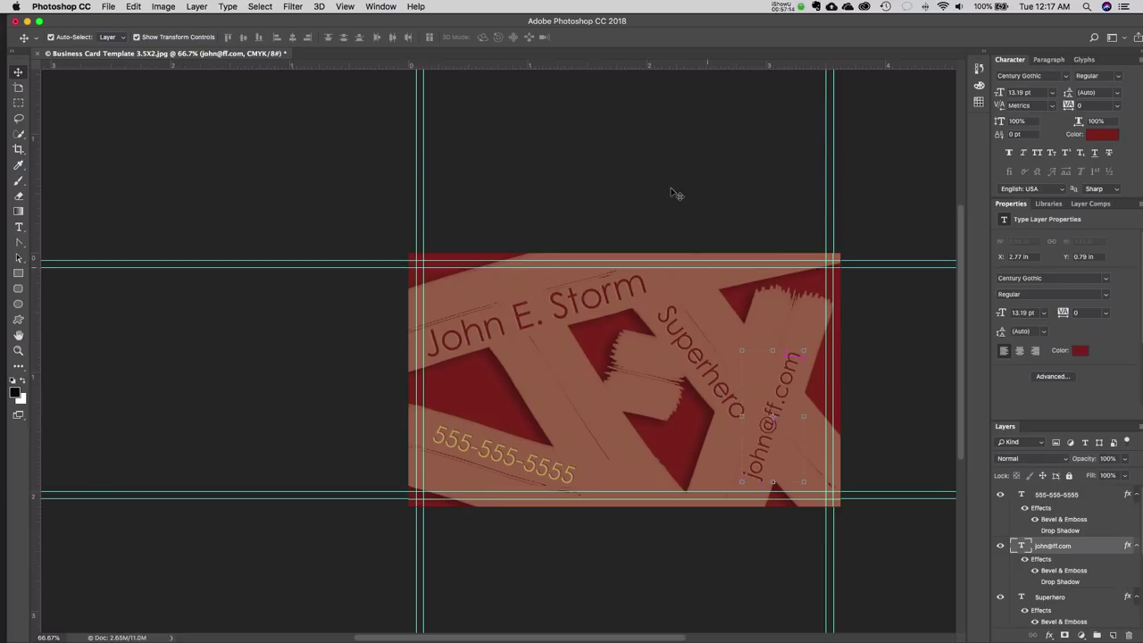
left_click(669, 188)
left_click(560, 320)
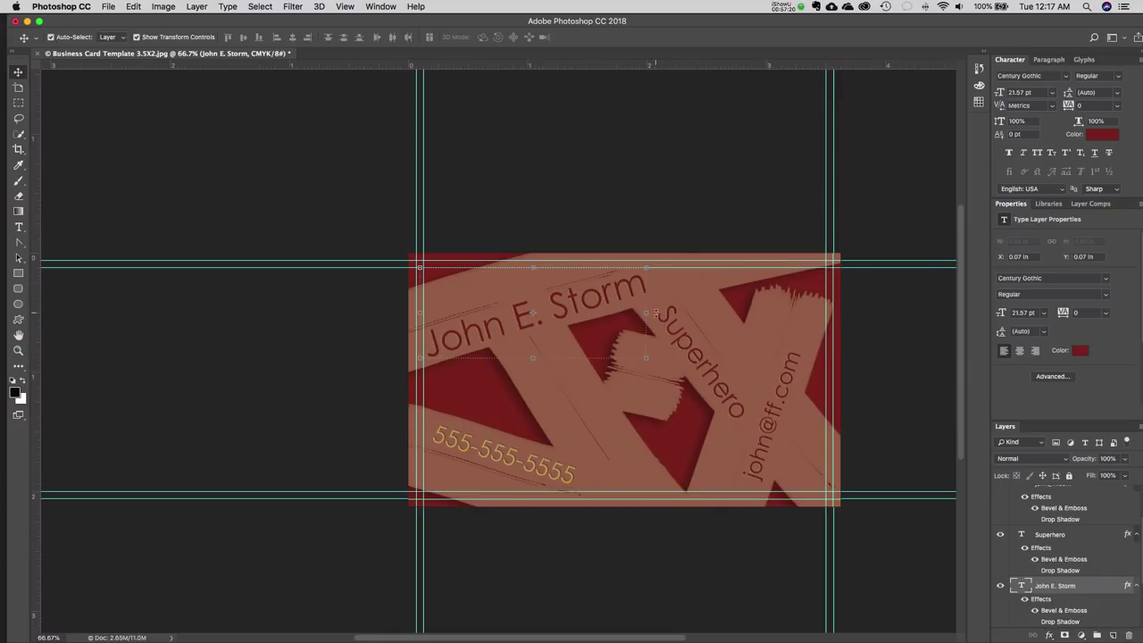
- Recolour the whole phone number from gold to near-black dark red #370404
left_click(508, 467)
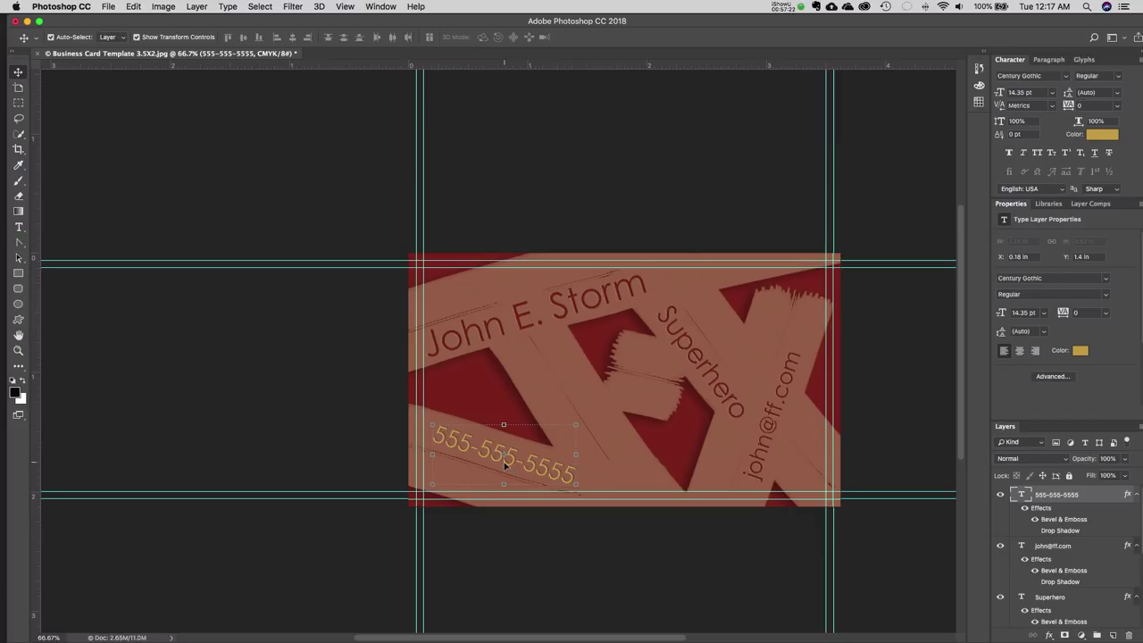
left_click(18, 227)
triple_click(548, 474)
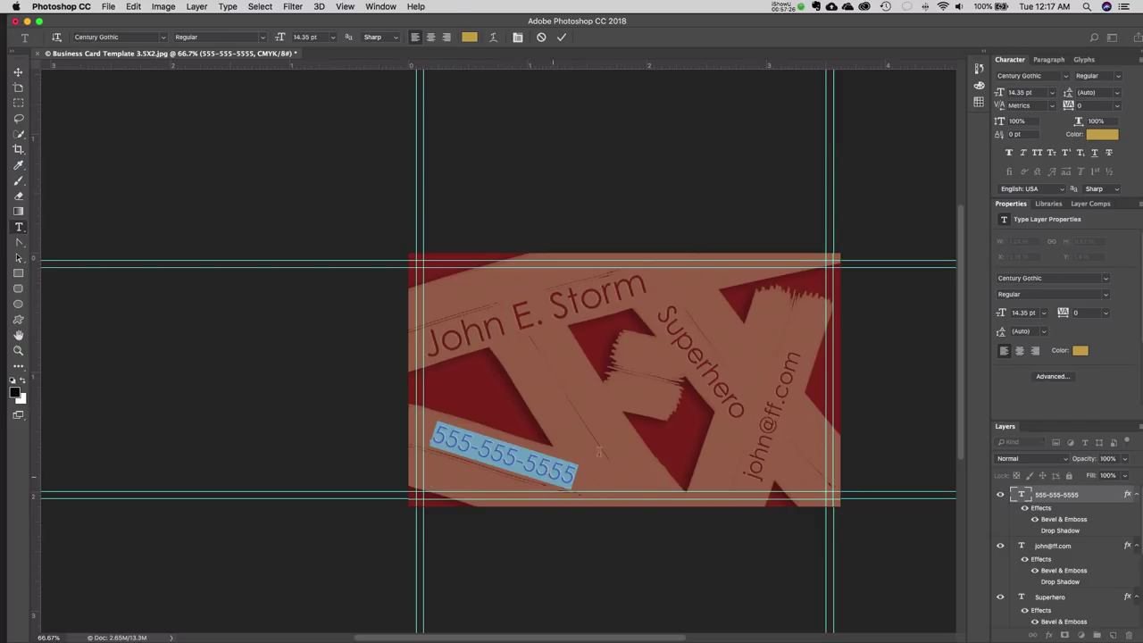
left_click(469, 36)
left_click_drag(789, 254, 789, 285)
mouse_move(719, 169)
left_mouse_down()
mouse_move(727, 226)
mouse_move(755, 250)
mouse_move(738, 236)
mouse_move(745, 214)
mouse_move(760, 248)
mouse_move(761, 218)
mouse_move(746, 251)
mouse_move(741, 231)
left_mouse_up()
left_click(908, 130)
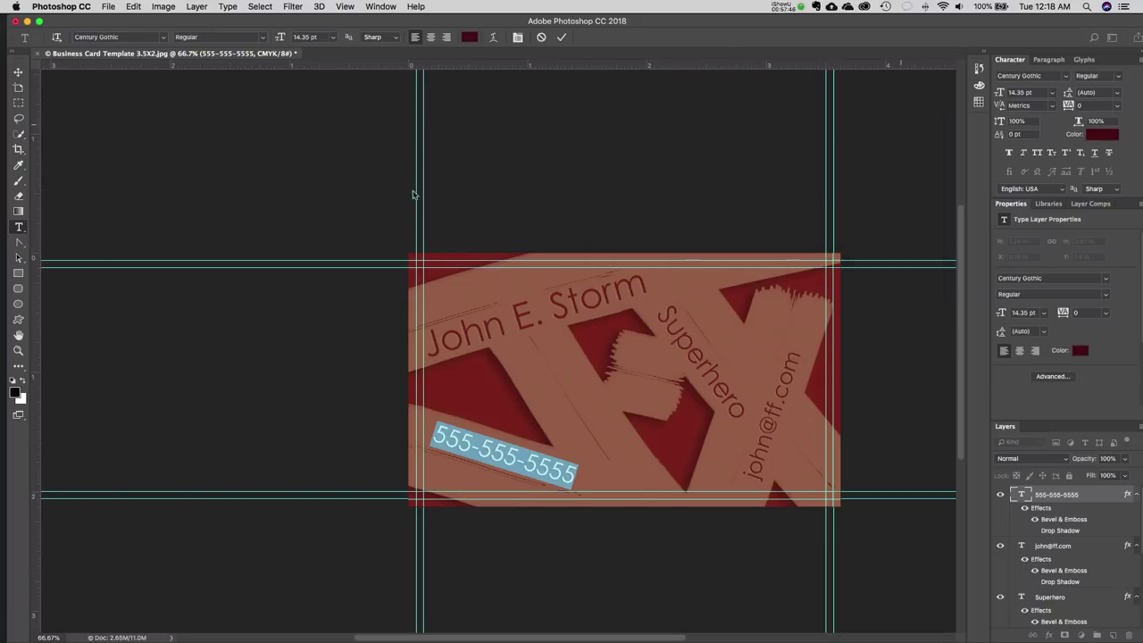
key("super+Return")
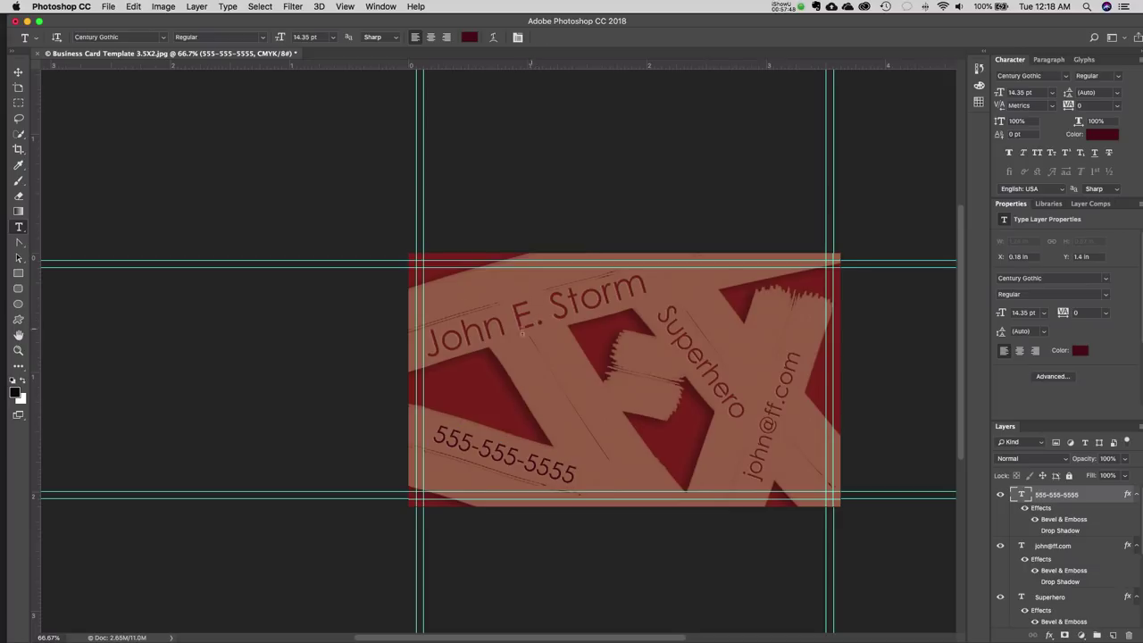
- Save As business_card.psd in Photoshop format with layers, then deselect the layer
left_click(108, 7)
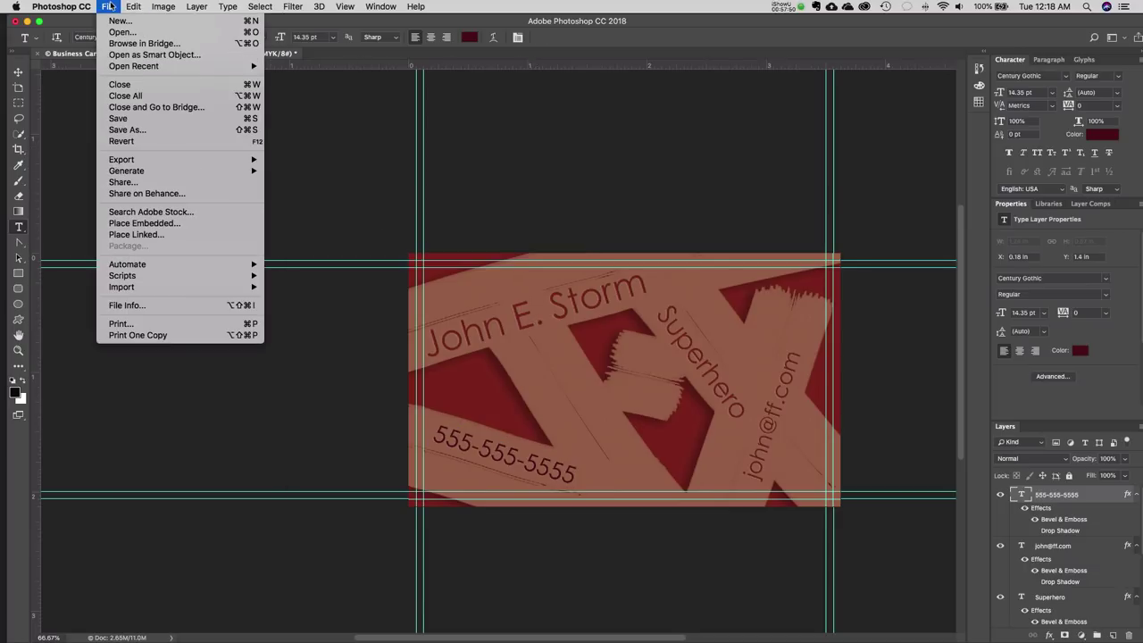
left_click(140, 132)
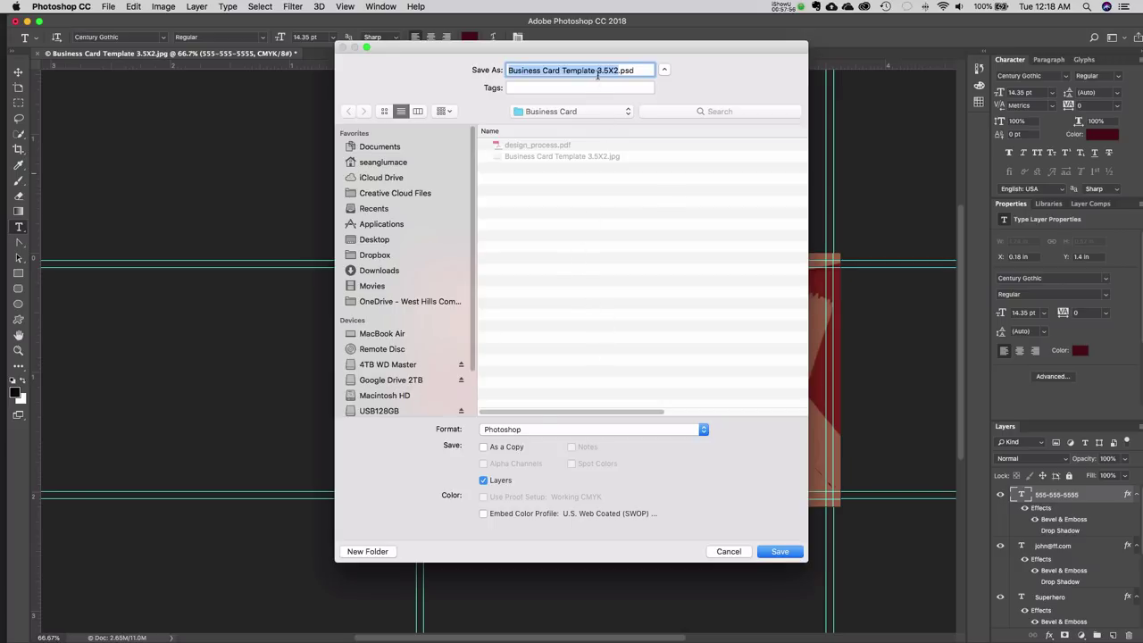
type("busines")
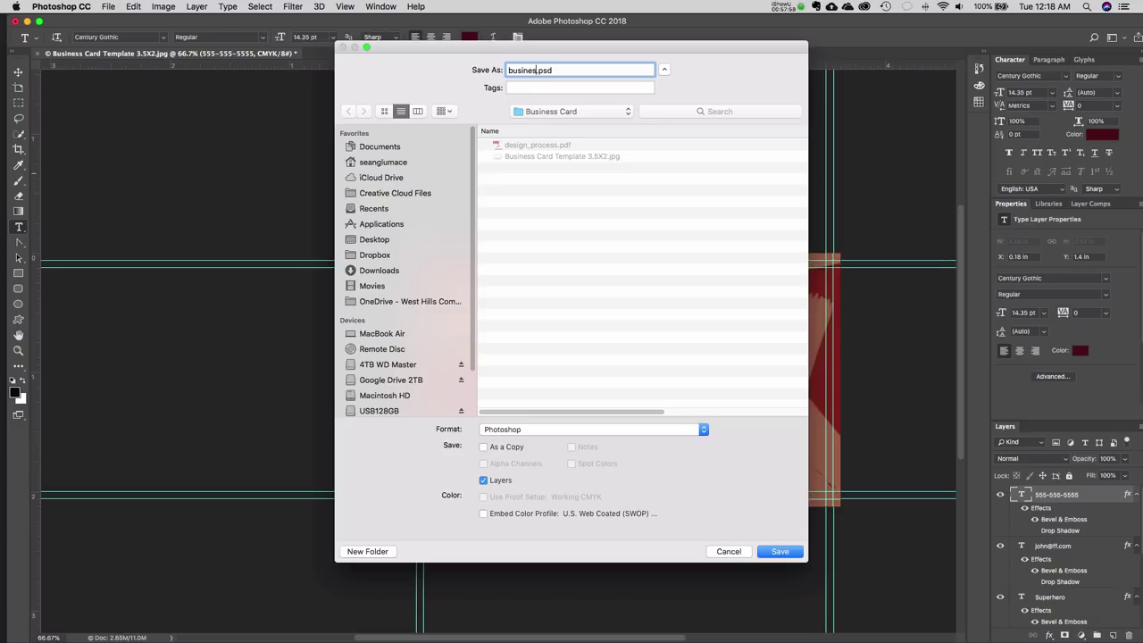
type("s)c")
key("BackSpace")
type("card")
key("Return")
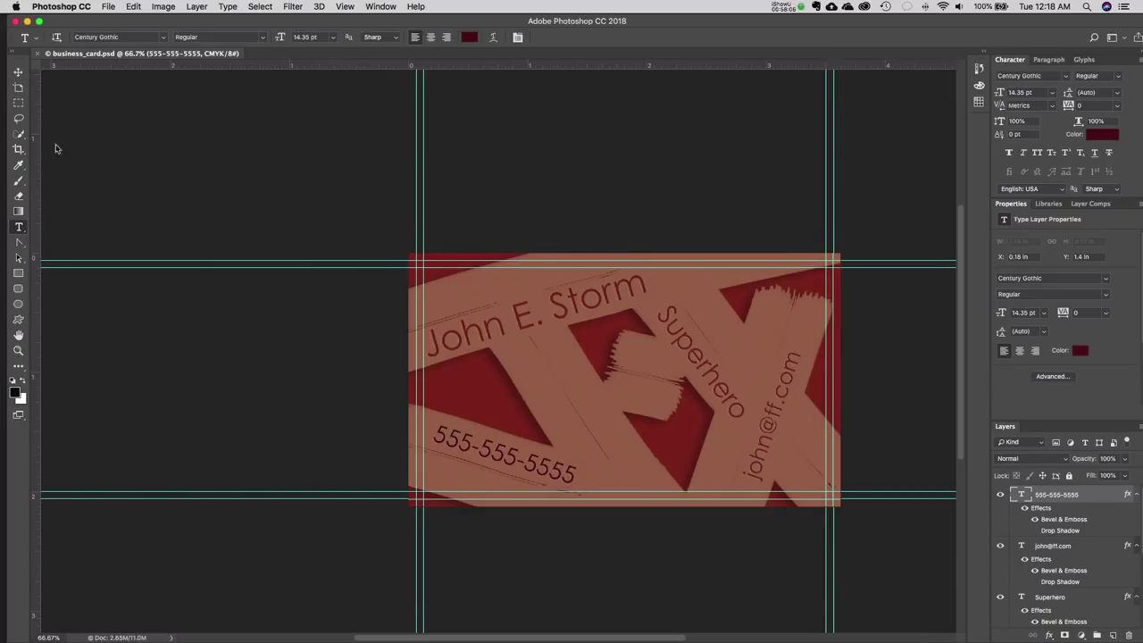
left_click(18, 71)
left_click(289, 188)
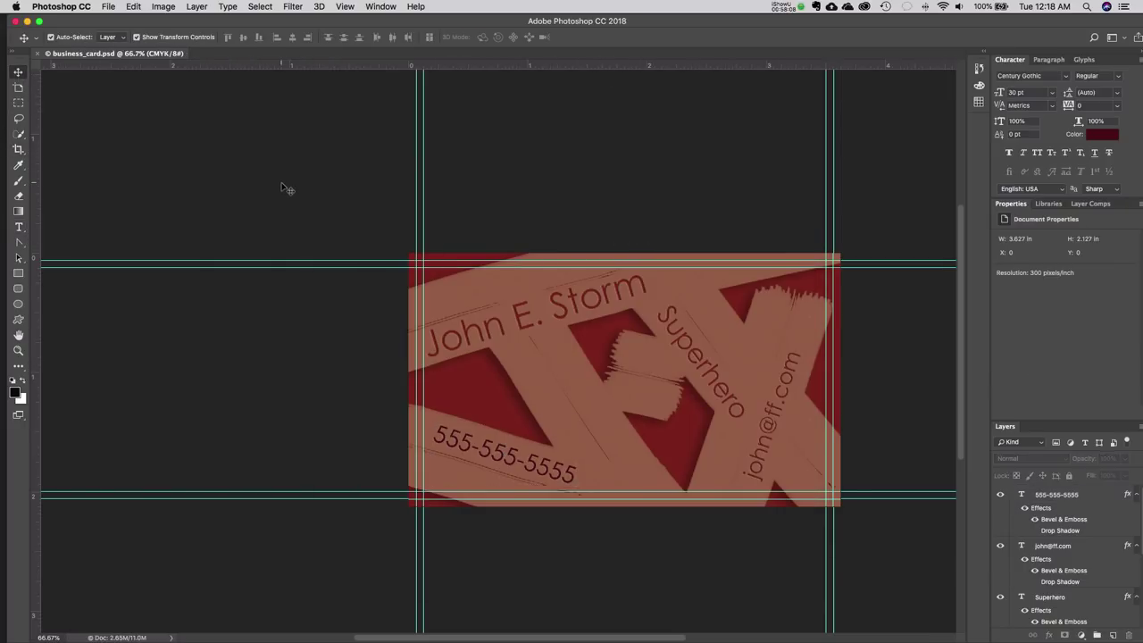
- Add Layer 1 above Red Background and brush black strokes across the card's top and bottom-left
left_click(452, 401)
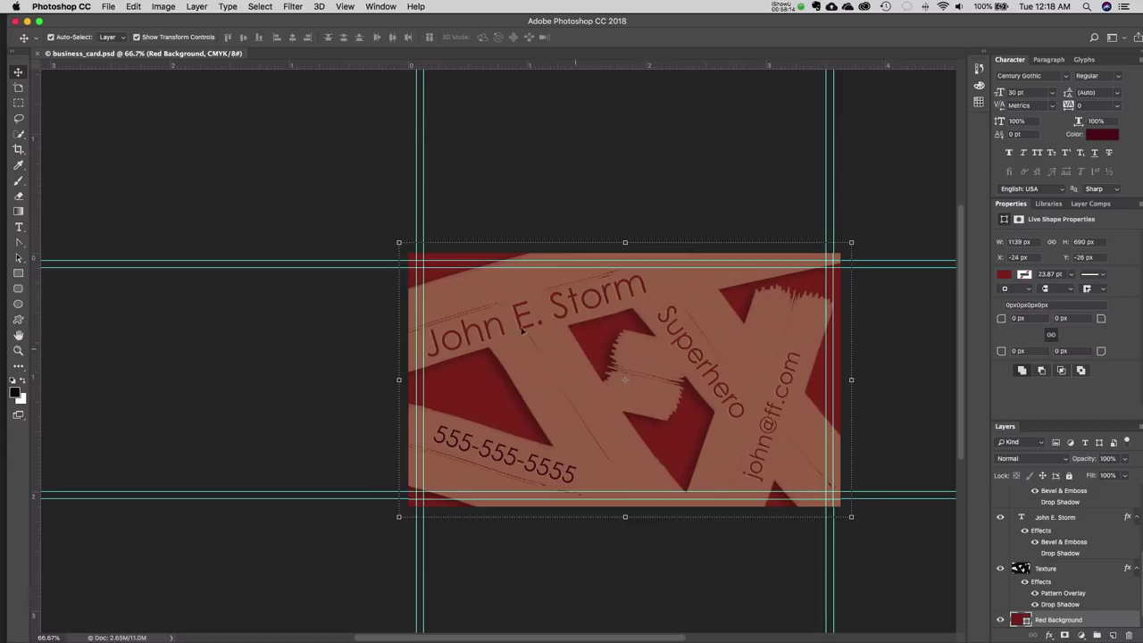
left_click(1114, 636)
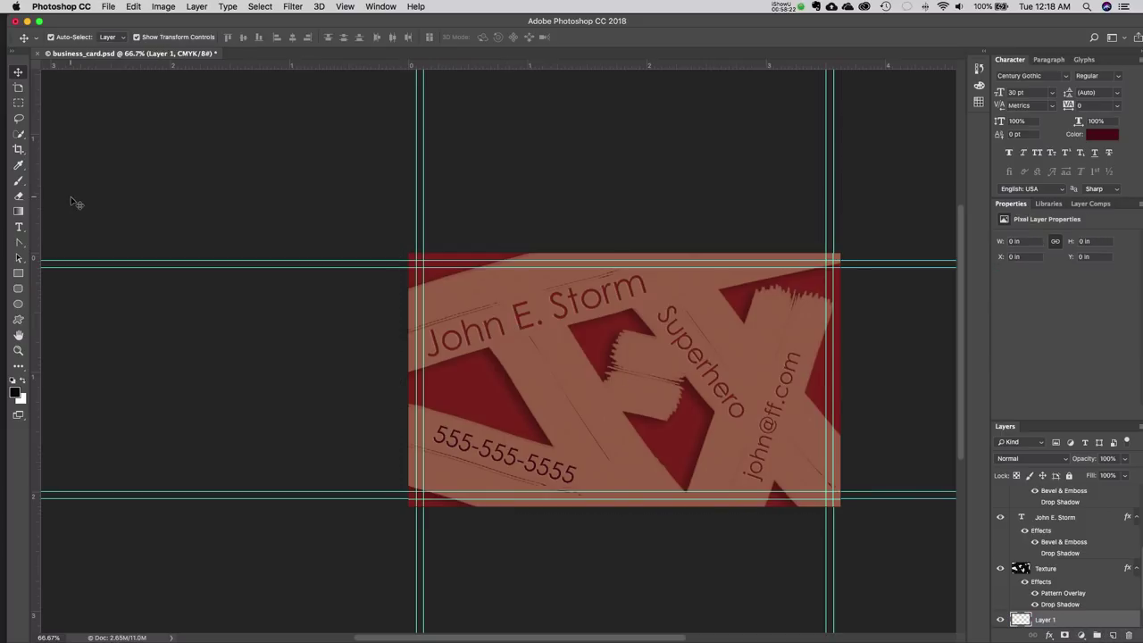
left_click(15, 183)
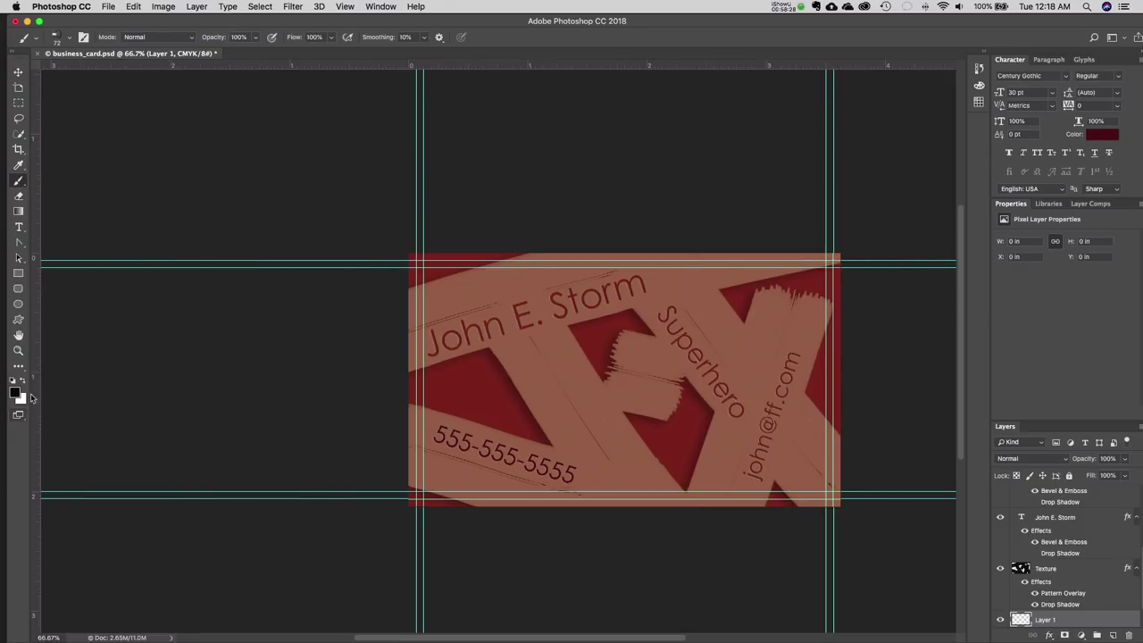
mouse_move(448, 424)
left_mouse_down()
mouse_move(696, 319)
mouse_move(613, 457)
mouse_move(785, 432)
mouse_move(761, 483)
mouse_move(488, 404)
mouse_move(636, 482)
mouse_move(865, 516)
mouse_move(744, 386)
mouse_move(773, 297)
mouse_move(896, 512)
mouse_move(873, 536)
mouse_move(951, 333)
mouse_move(855, 249)
mouse_move(920, 268)
mouse_move(1021, 501)
mouse_move(891, 554)
mouse_move(766, 266)
mouse_move(712, 267)
left_mouse_up()
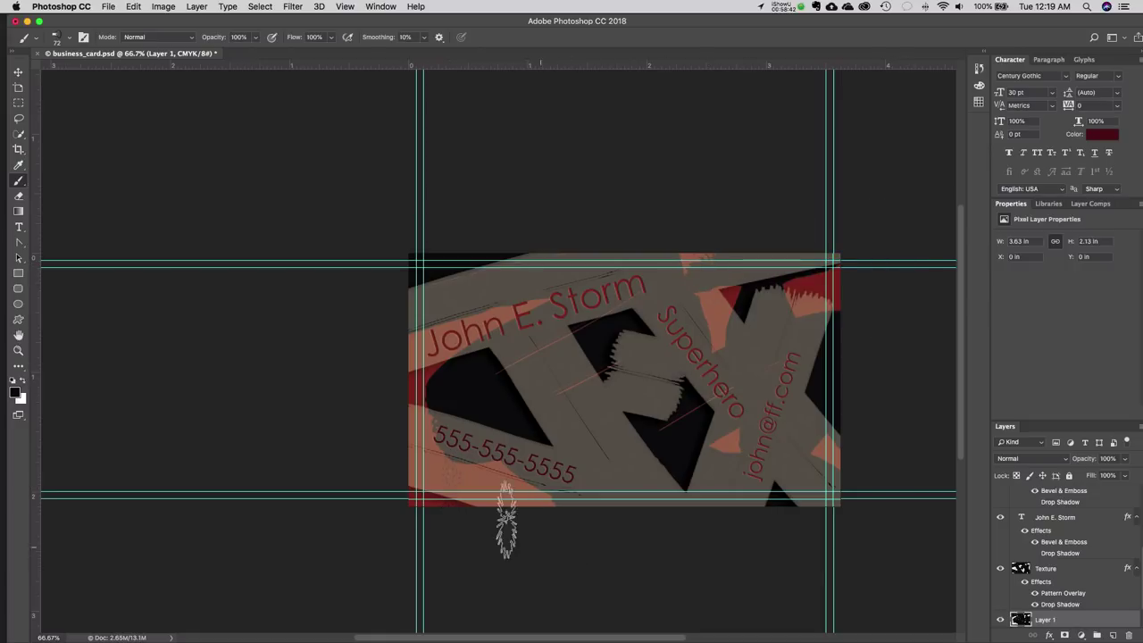
mouse_move(454, 498)
left_mouse_down()
mouse_move(380, 475)
mouse_move(301, 485)
left_mouse_up()
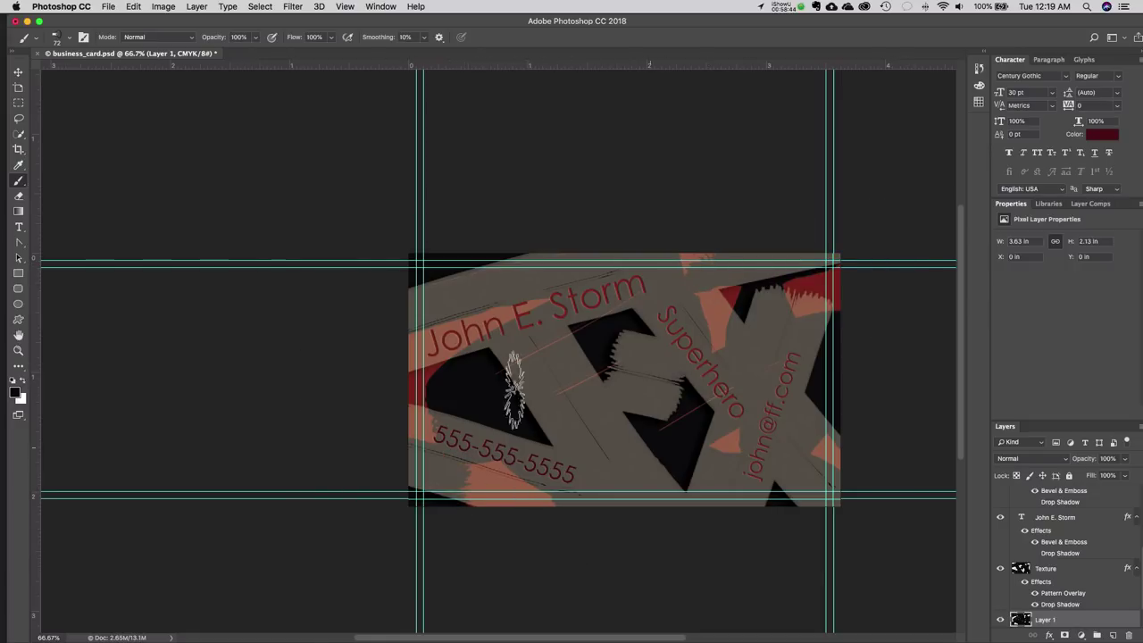
left_click(19, 72)
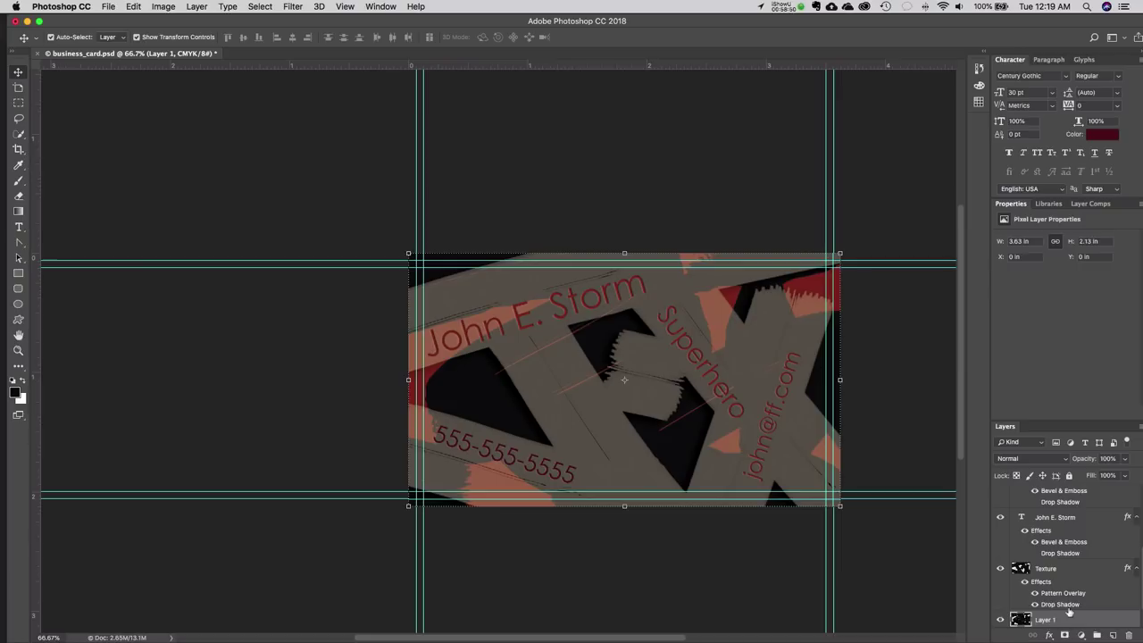
- Convert the card document from CMYK to RGB Color, choosing Don't Flatten to keep layers
left_click(291, 9)
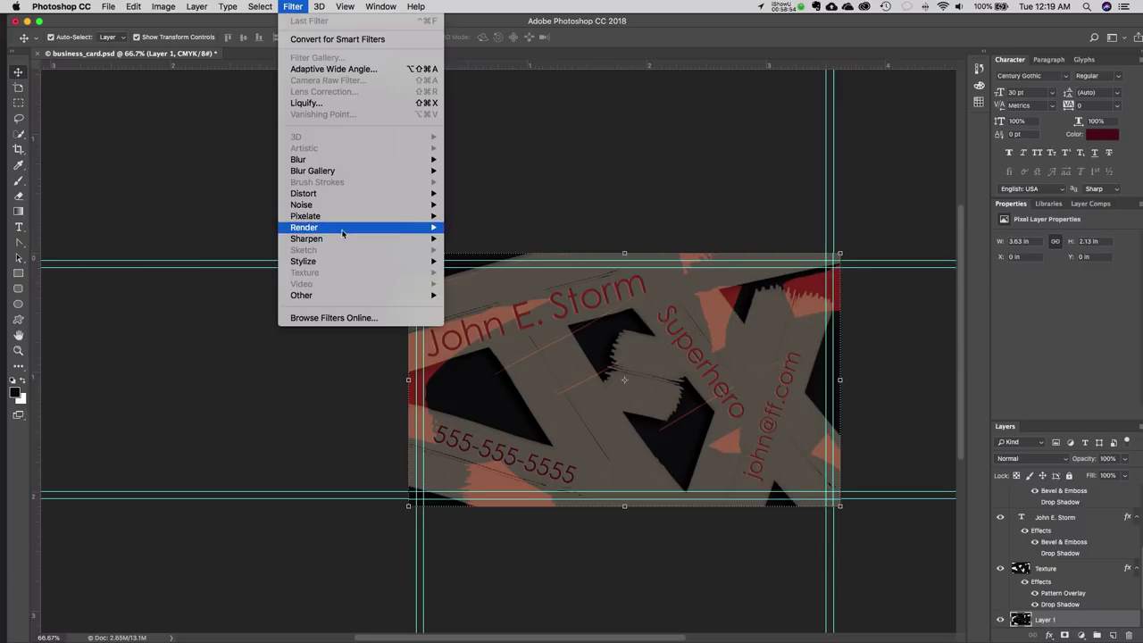
mouse_move(342, 234)
left_click(491, 280)
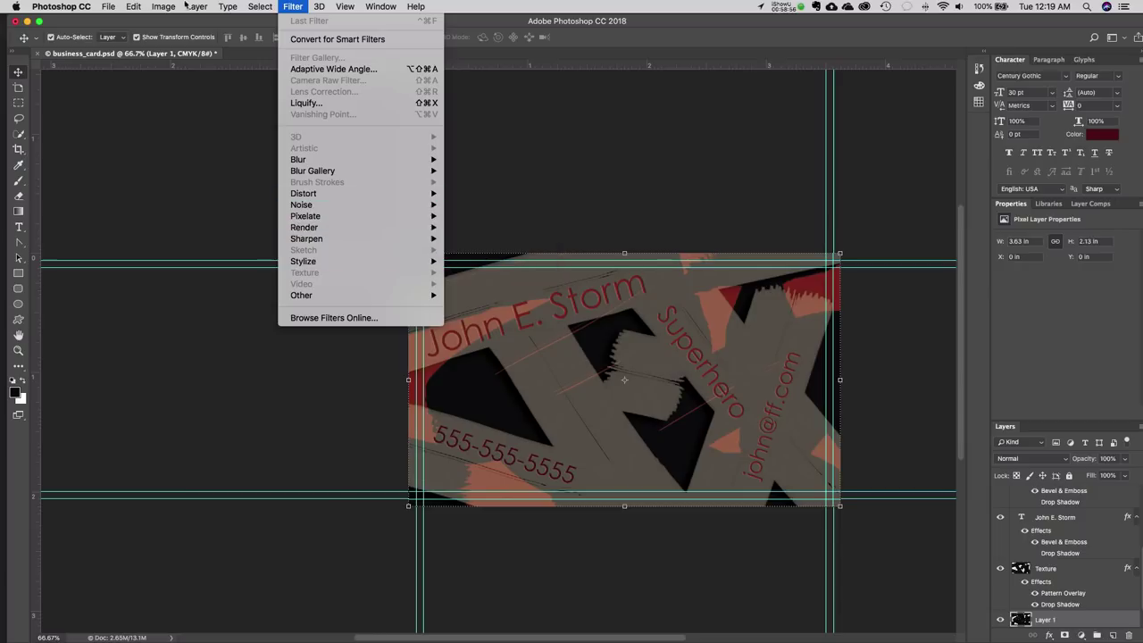
left_click(163, 7)
mouse_move(169, 21)
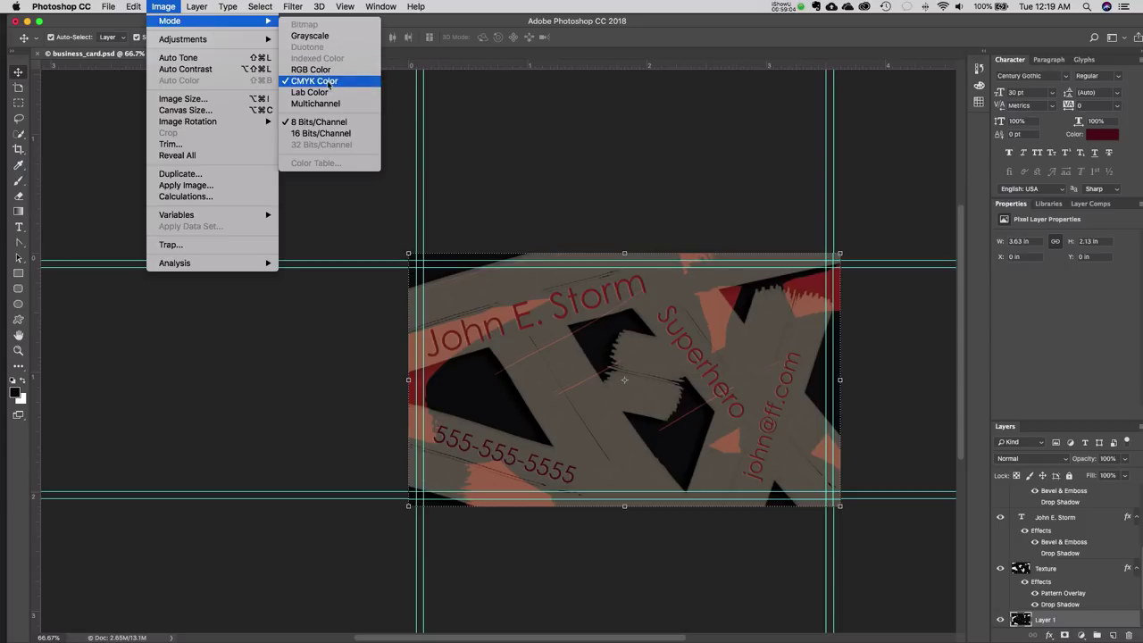
left_click(326, 70)
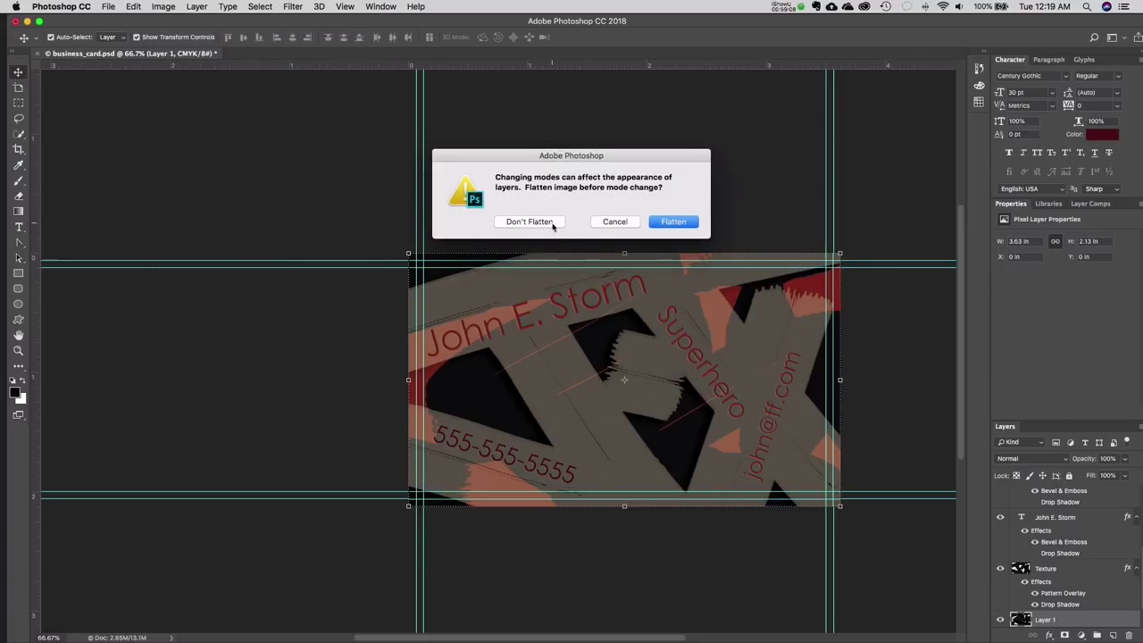
left_click(553, 226)
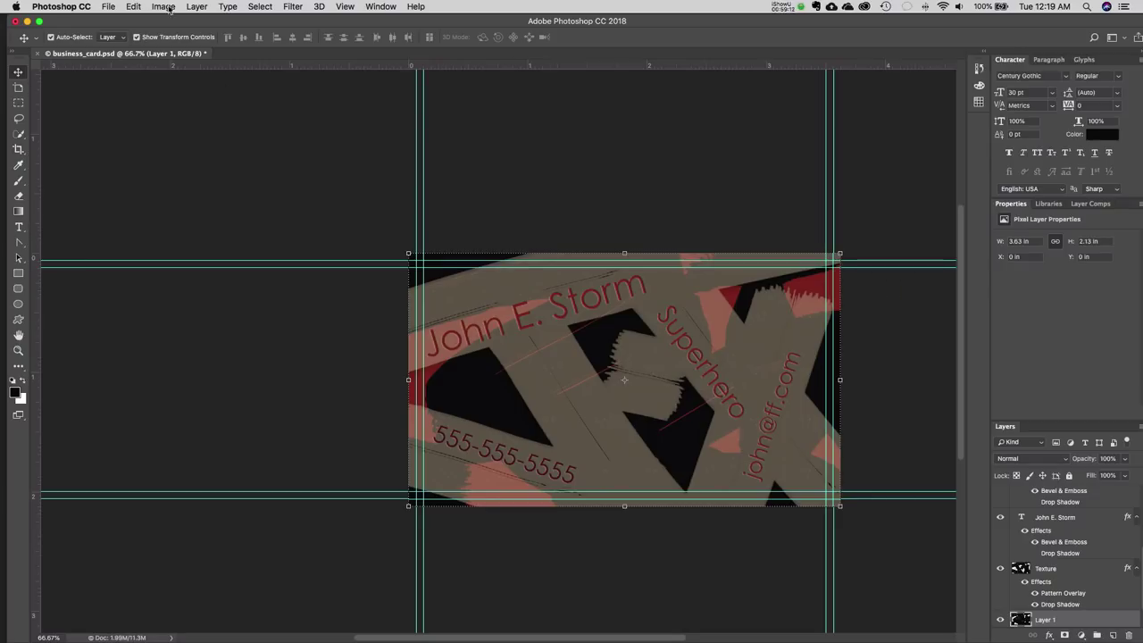
left_click(134, 7)
mouse_move(108, 7)
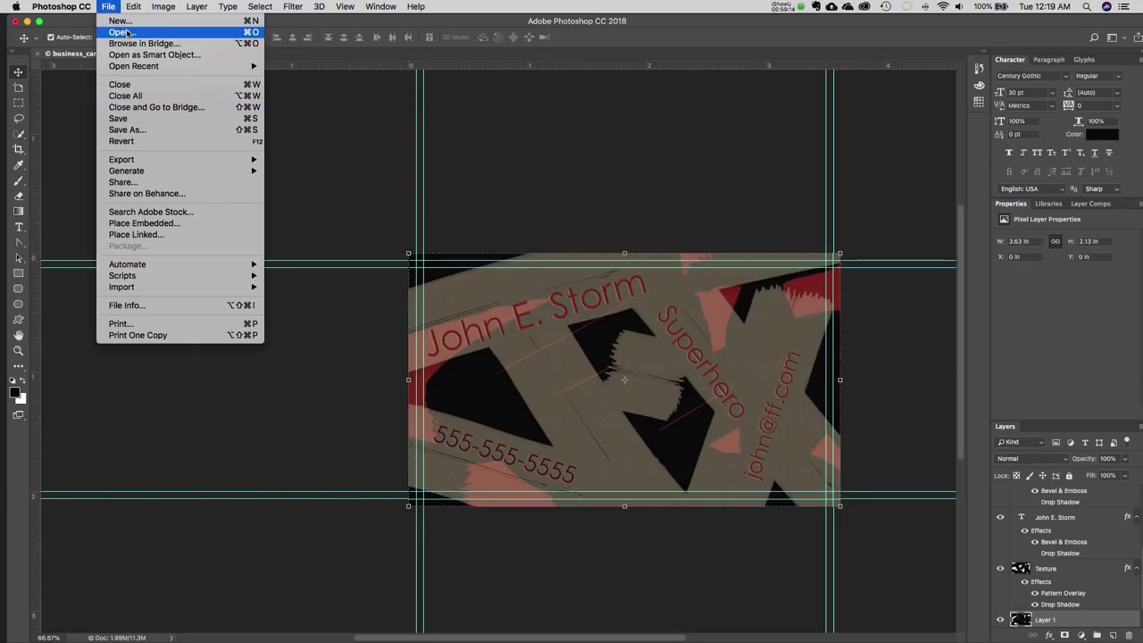
- Save business_card.psd and reopen Business Card Template 3.5X2.jpg from recent files
left_click(155, 119)
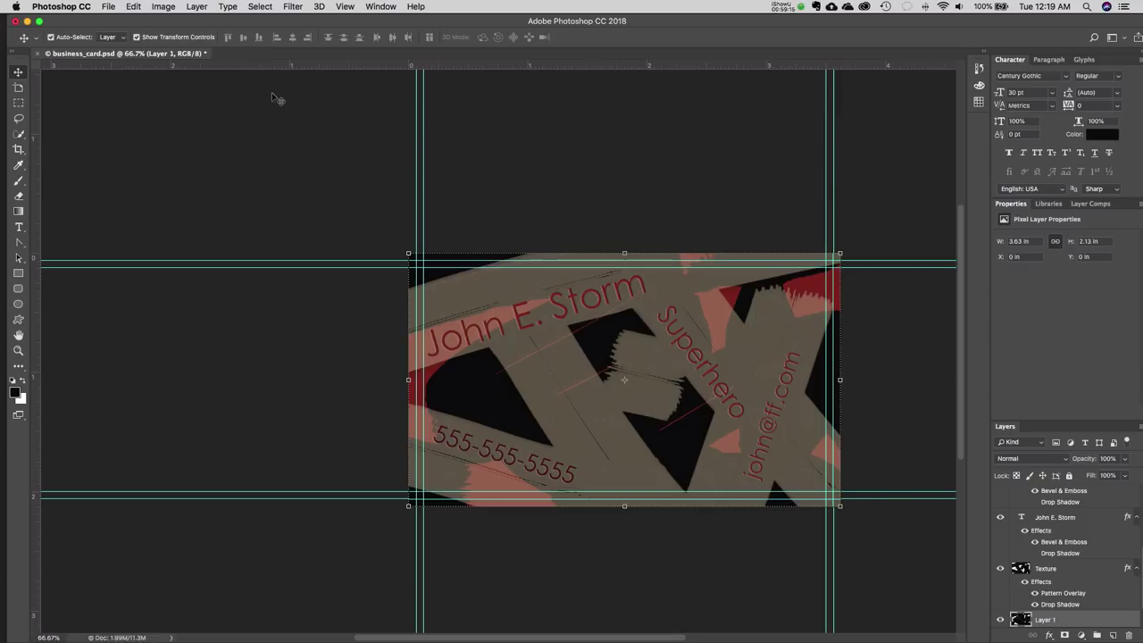
left_click(116, 8)
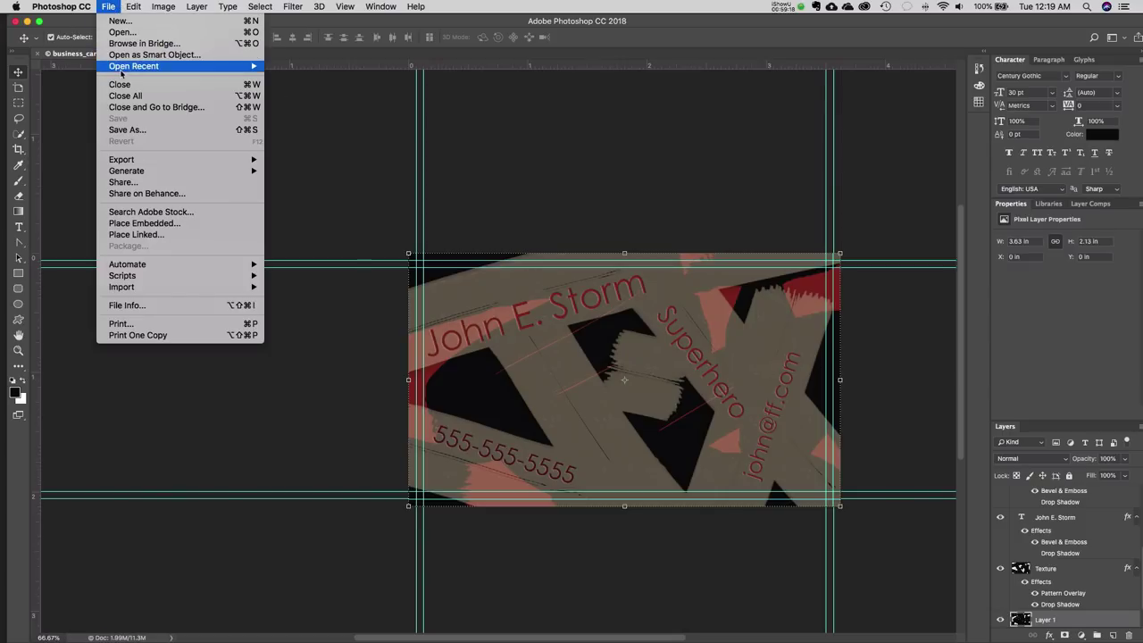
mouse_move(125, 66)
left_click(344, 79)
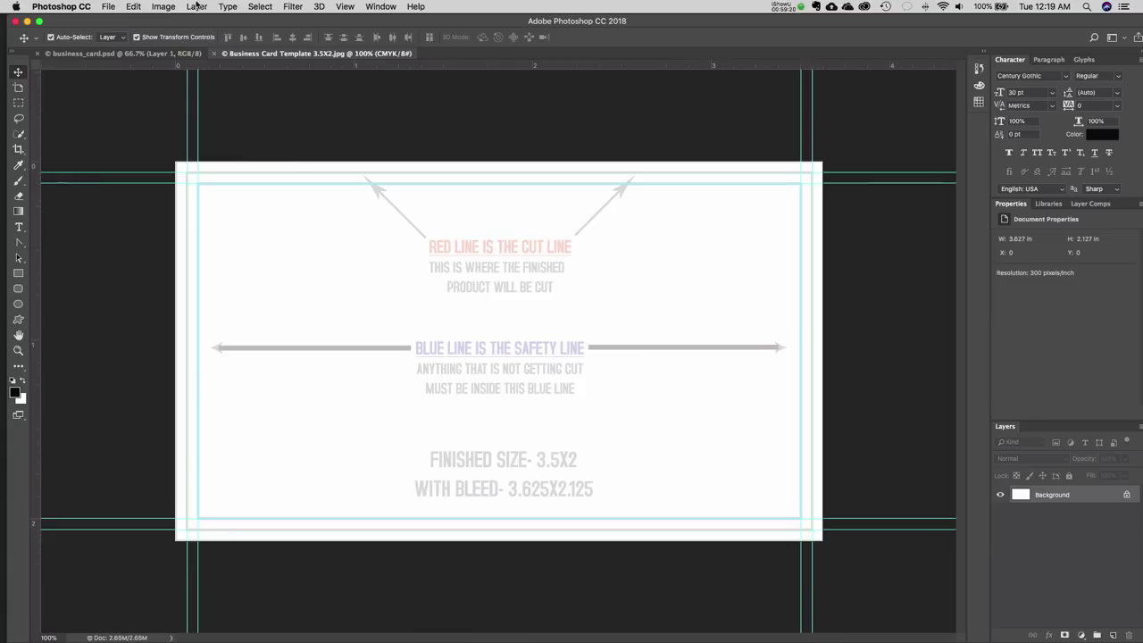
- Convert the template to RGB Color, save it and close it
left_click(163, 7)
mouse_move(178, 21)
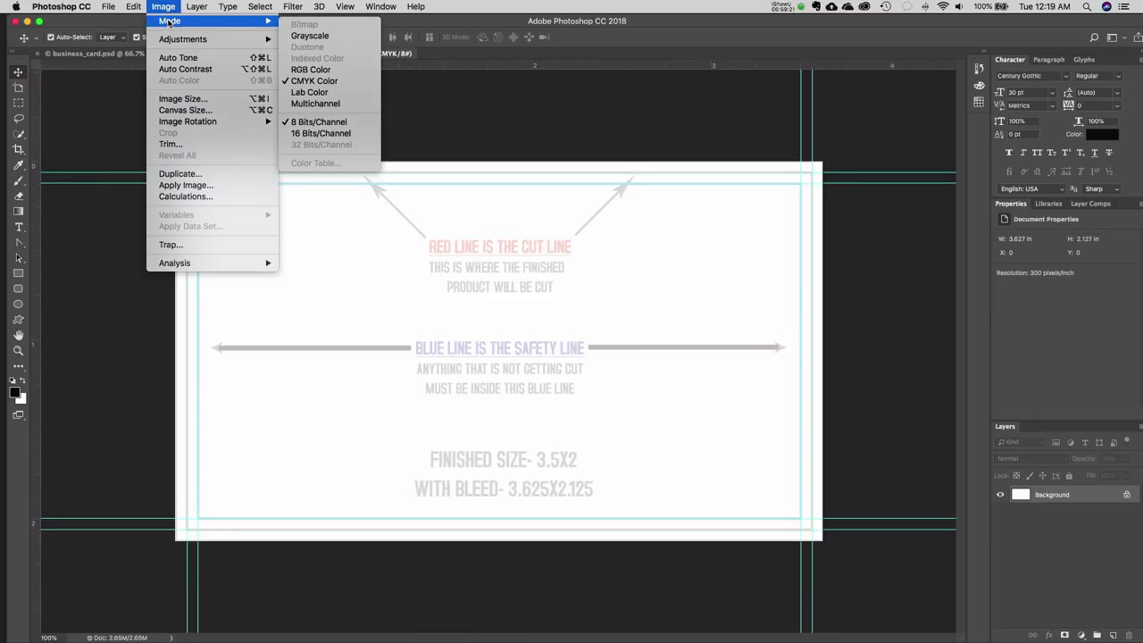
left_click(329, 73)
left_click(106, 8)
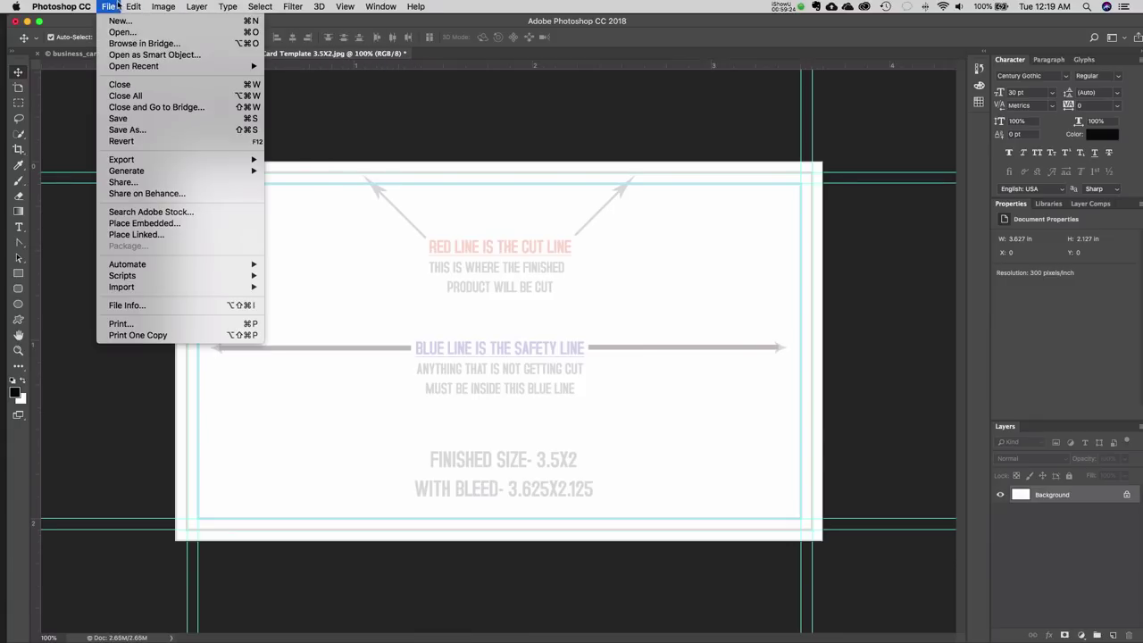
left_click(134, 119)
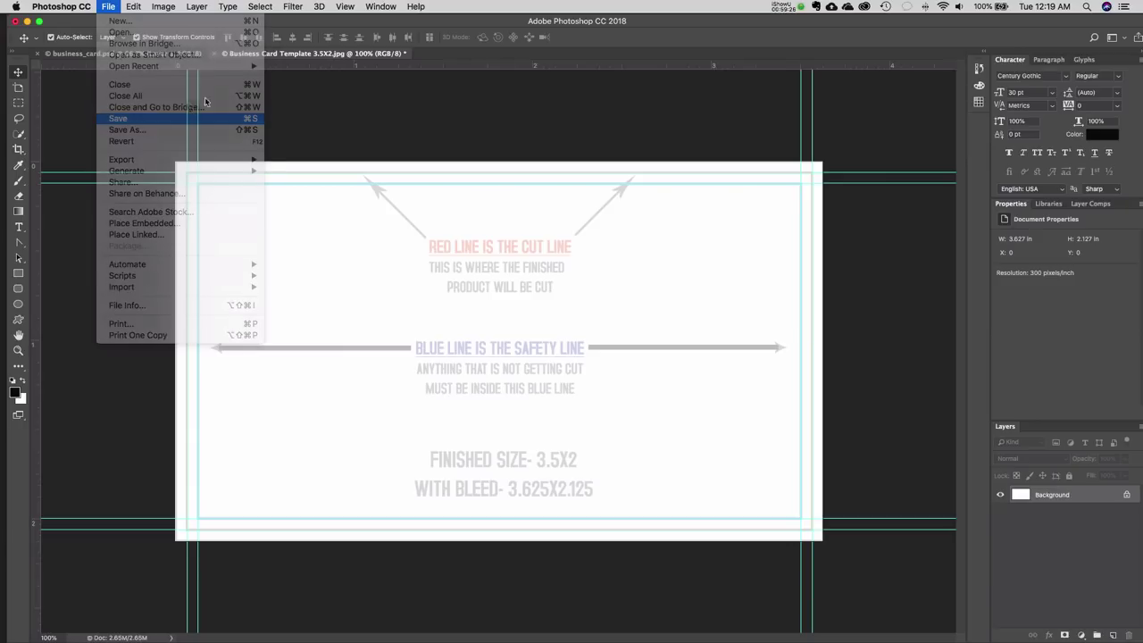
left_click(214, 54)
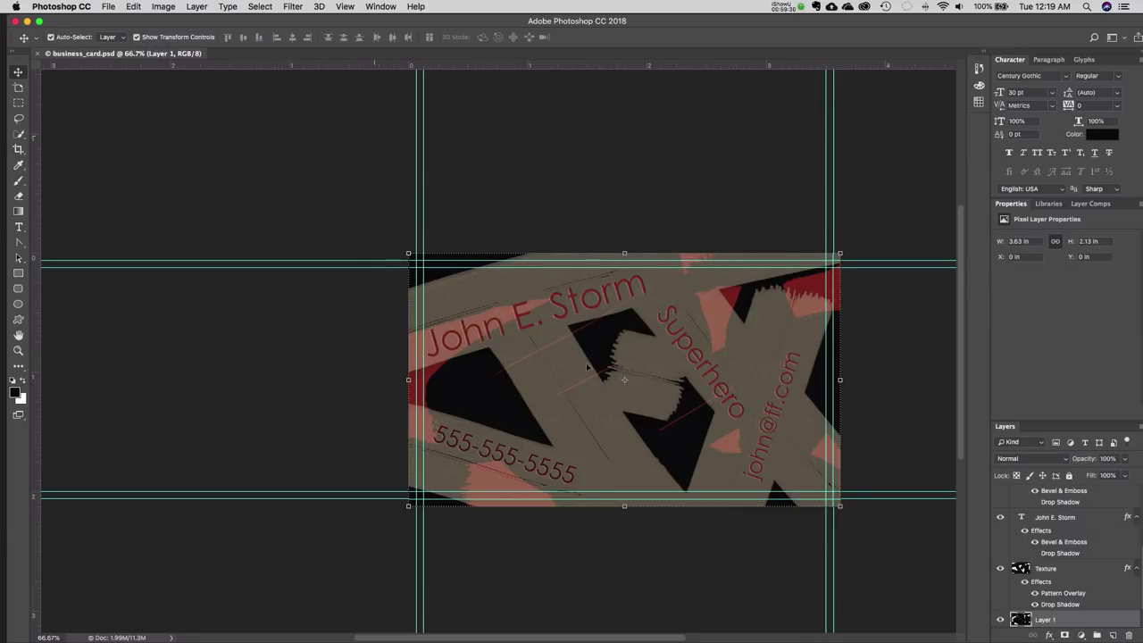
- Preview the Fibers render and cancel it, then render grey Clouds onto Layer 1
left_click(175, 7)
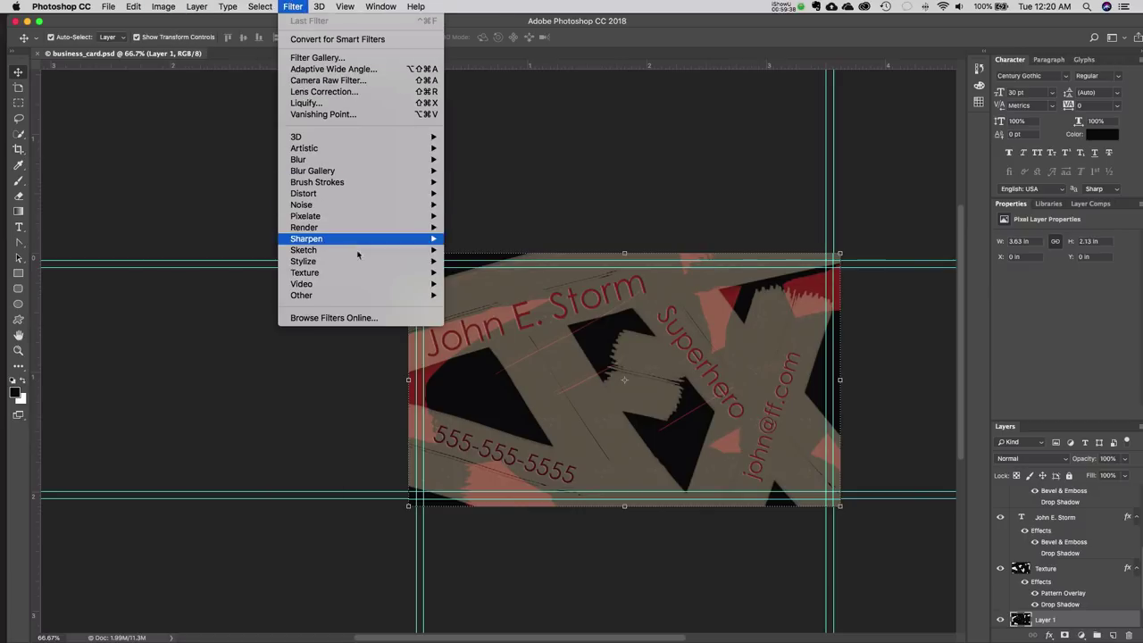
mouse_move(374, 228)
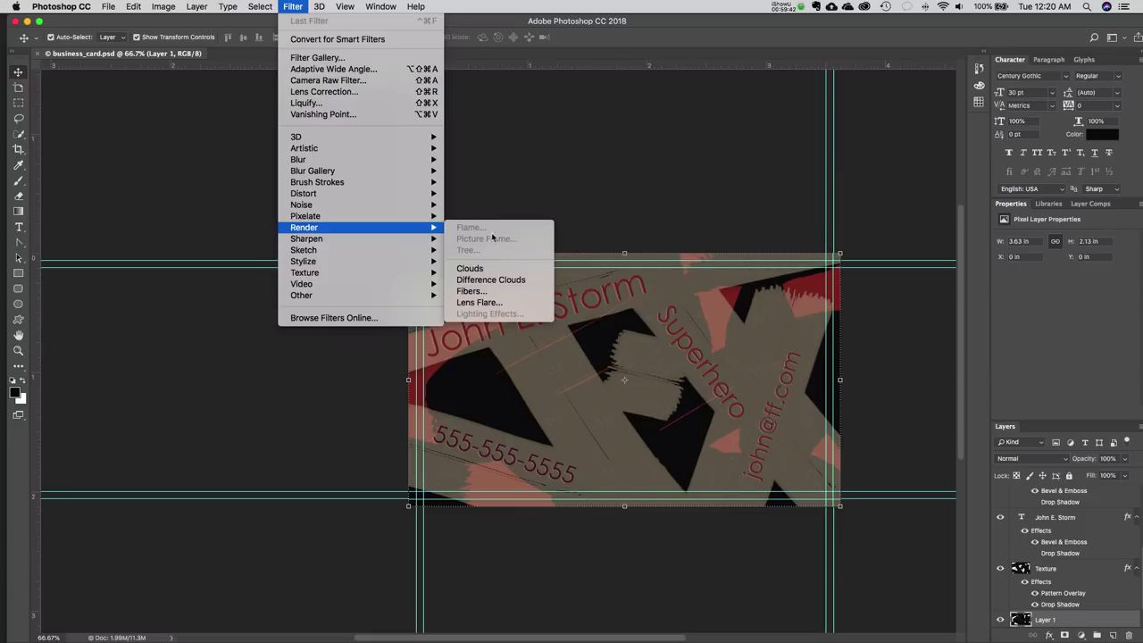
left_click(492, 296)
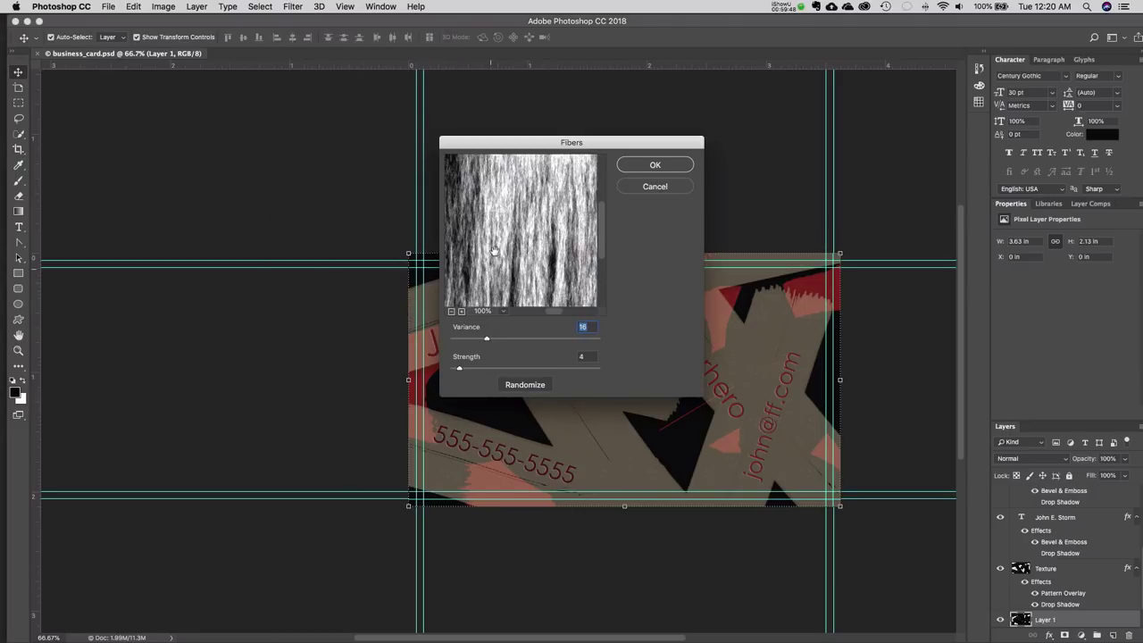
left_click(665, 190)
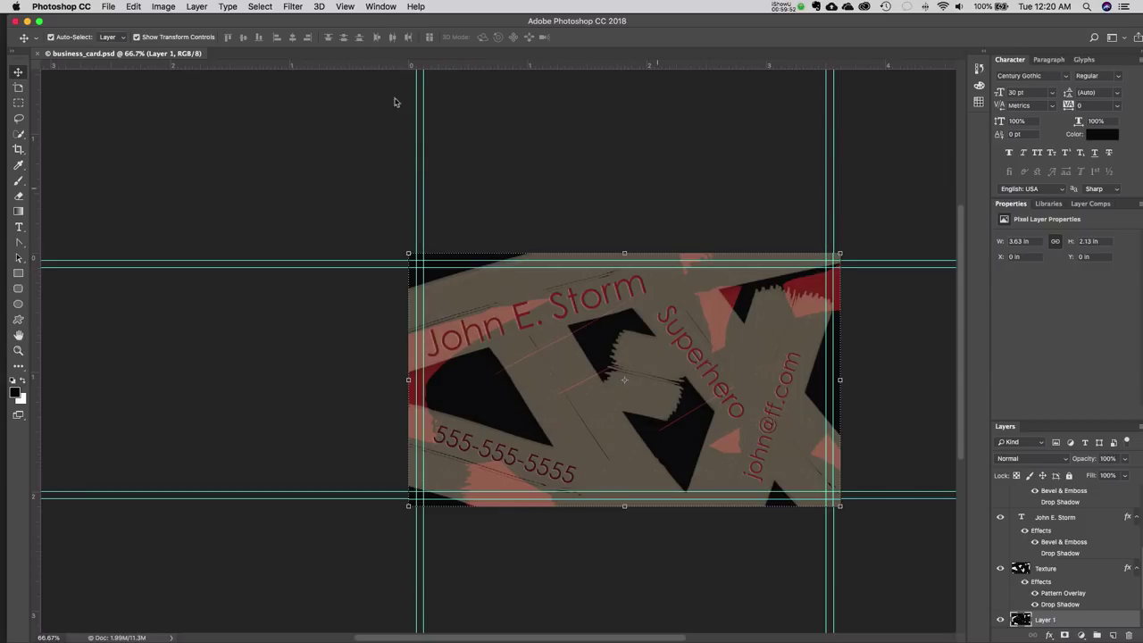
left_click(256, 5)
mouse_move(293, 7)
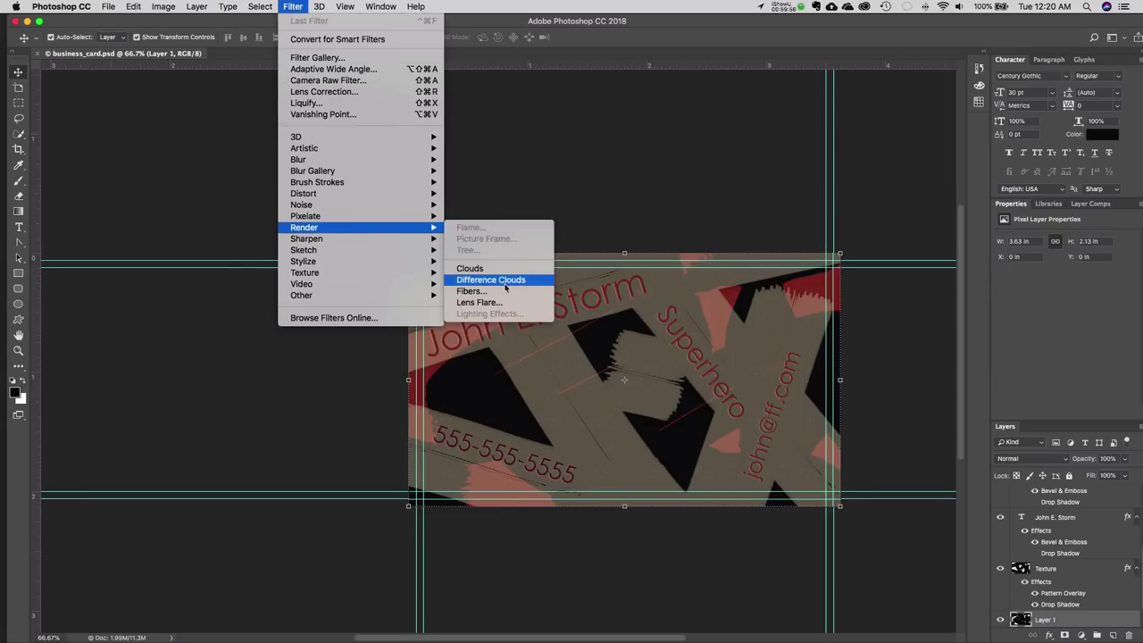
left_click(494, 269)
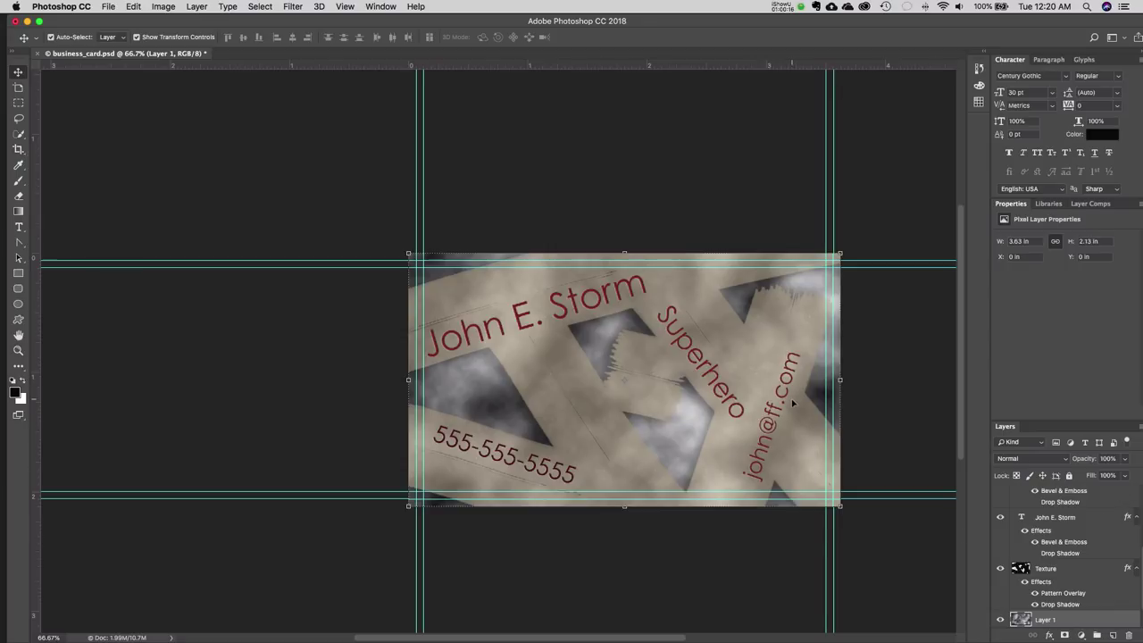
- Lower Layer 1's fill to reveal the red card, then restore it to 100%
left_click(1125, 476)
left_click_drag(1121, 494, 1062, 498)
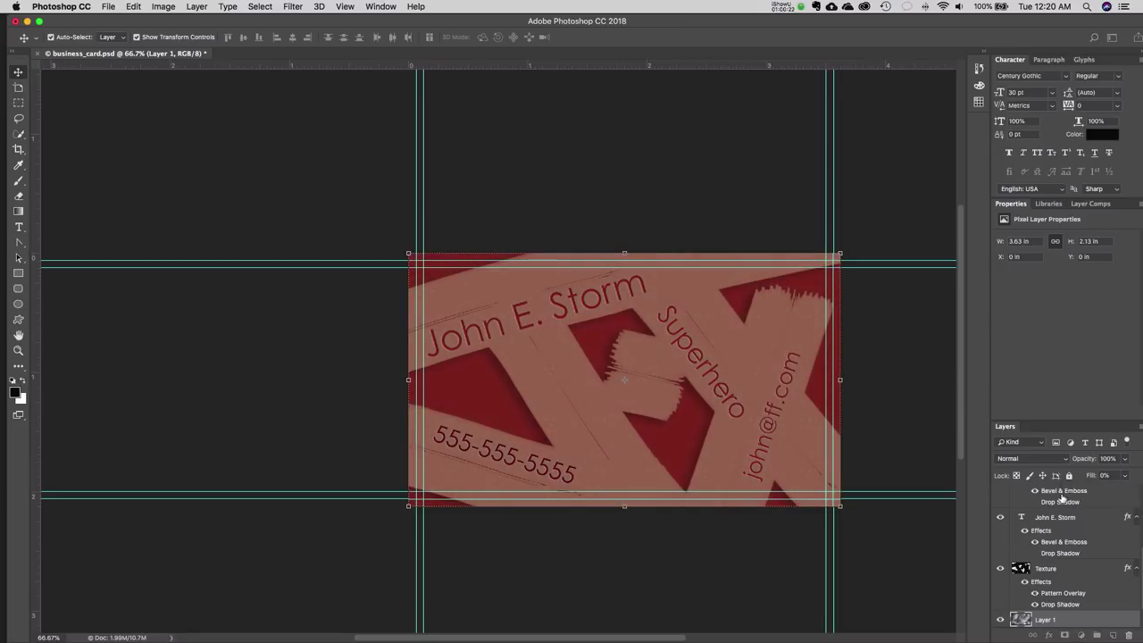
left_click(1063, 497)
scroll(1077, 574, "down", 1)
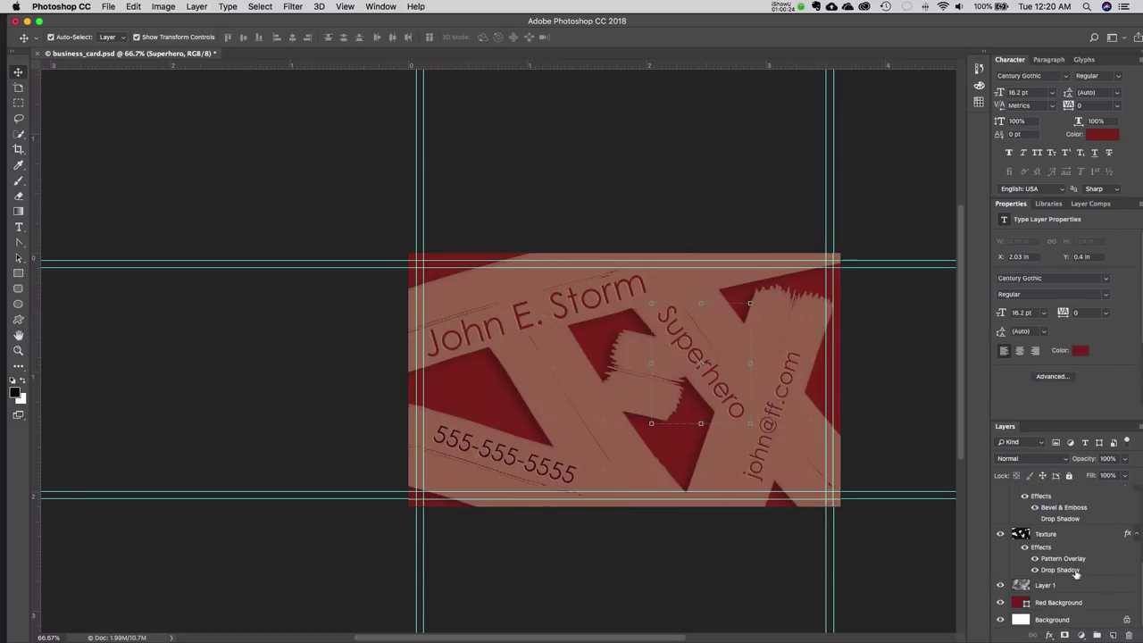
left_click(1058, 600)
left_click(1054, 587)
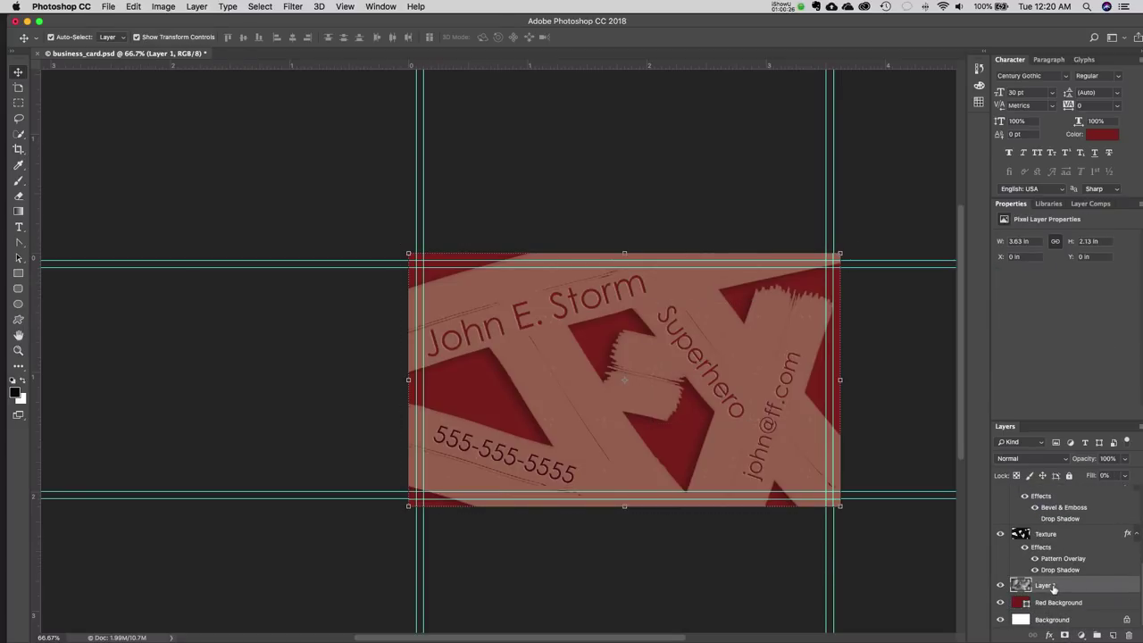
left_click(1125, 477)
left_click_drag(1083, 493, 1135, 490)
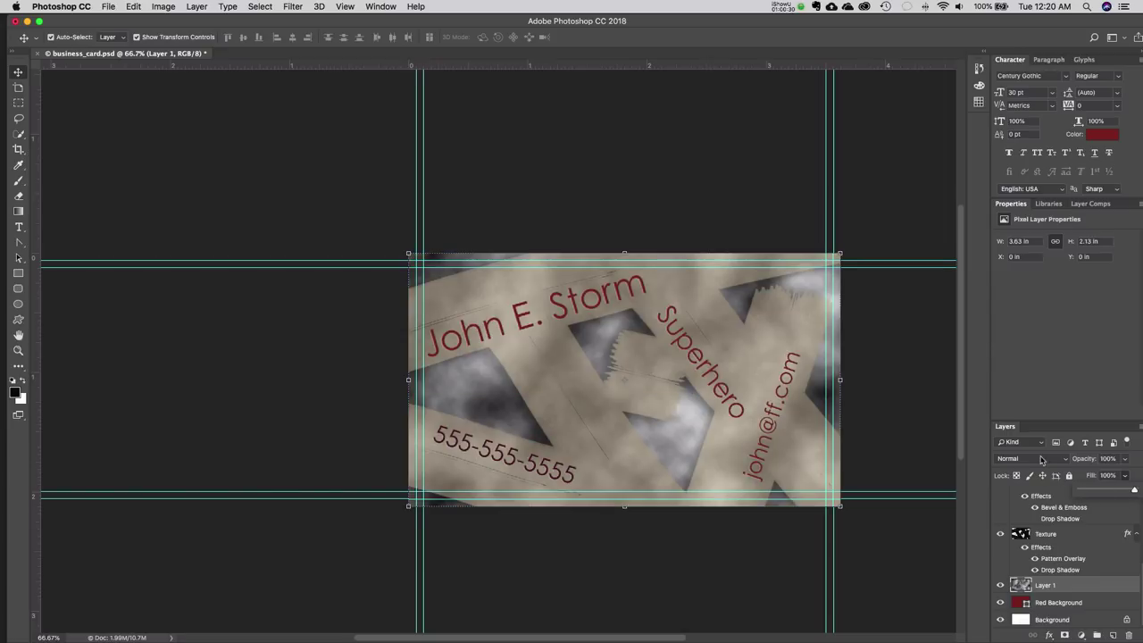
- Try Saturation and Color blend modes on the cloud layer, settling on Luminosity
left_click(1041, 459)
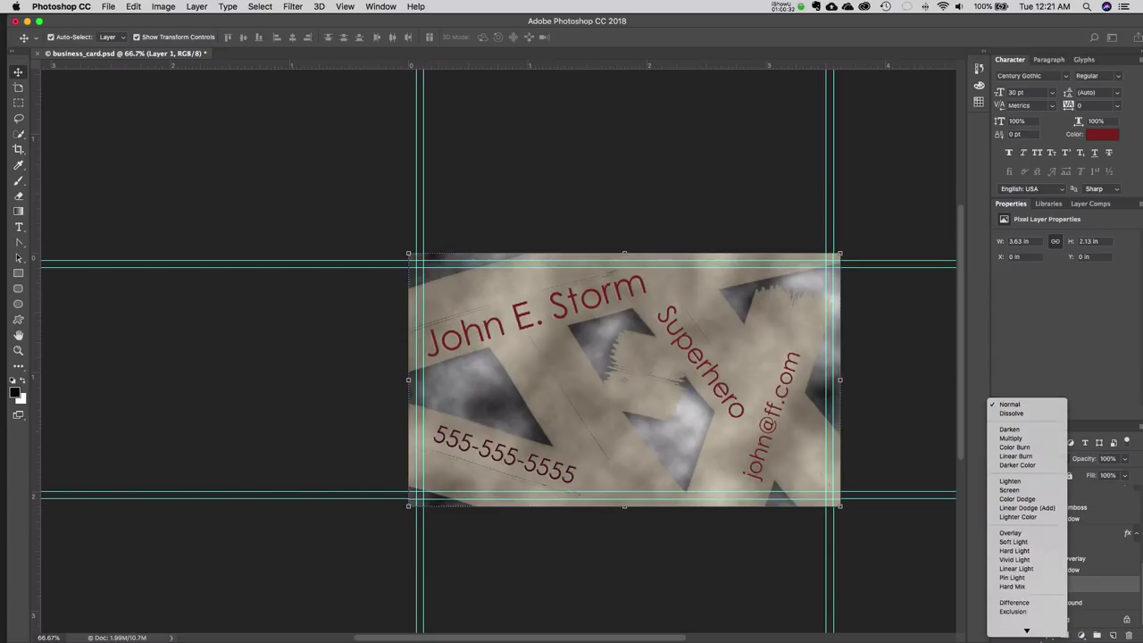
left_click(1037, 611)
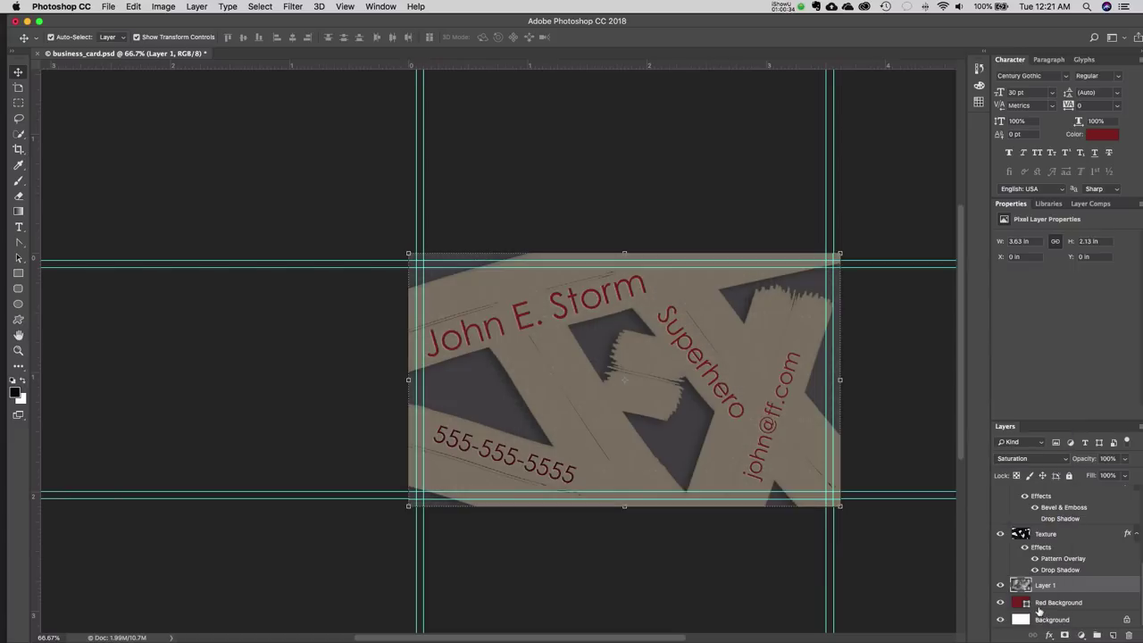
left_click(1041, 459)
left_click(1051, 466)
left_click(1051, 464)
left_click(1044, 458)
left_click(1039, 461)
left_click(1037, 467)
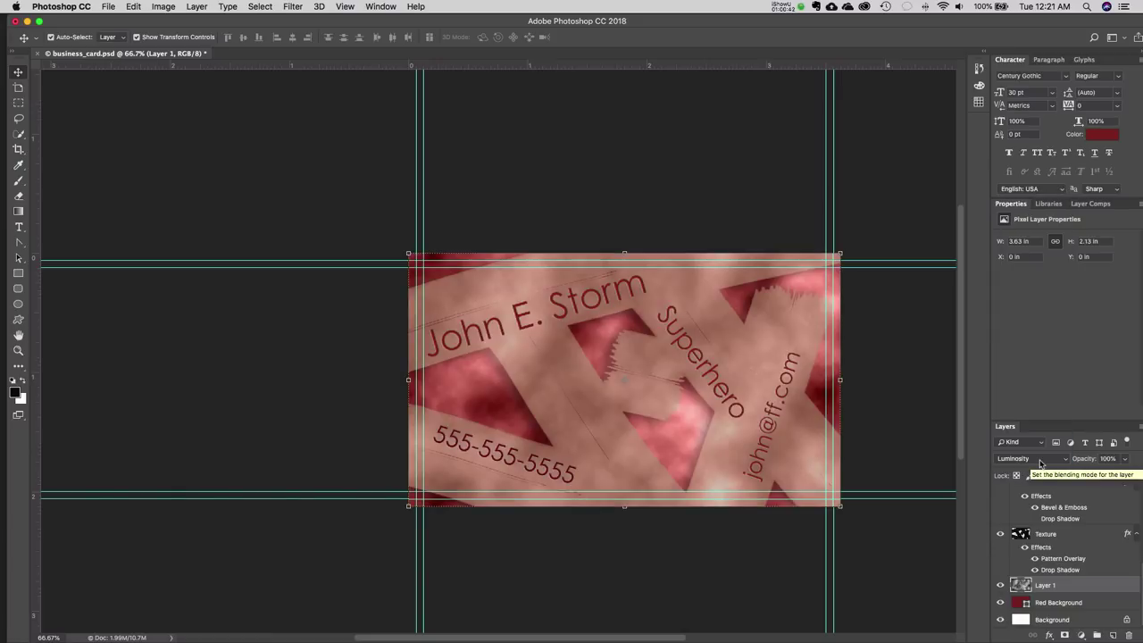
left_click(1041, 463)
left_click(1042, 465)
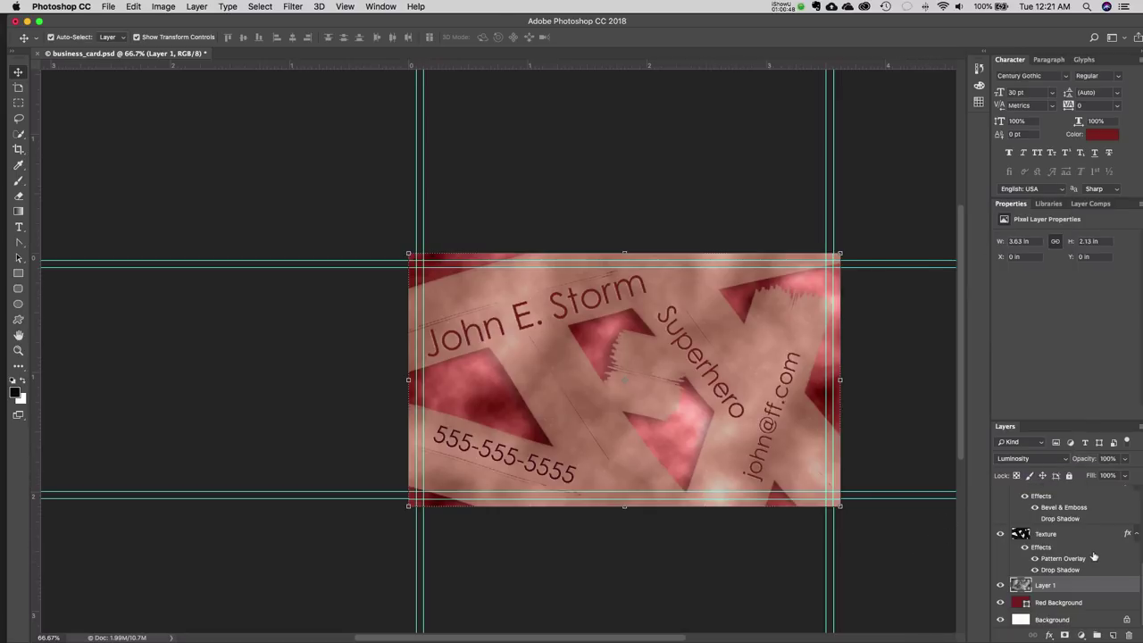
left_click(1054, 534)
- Try Texture layer opacity values of 87% and 76%
left_click(1125, 459)
left_click_drag(1114, 476, 1140, 480)
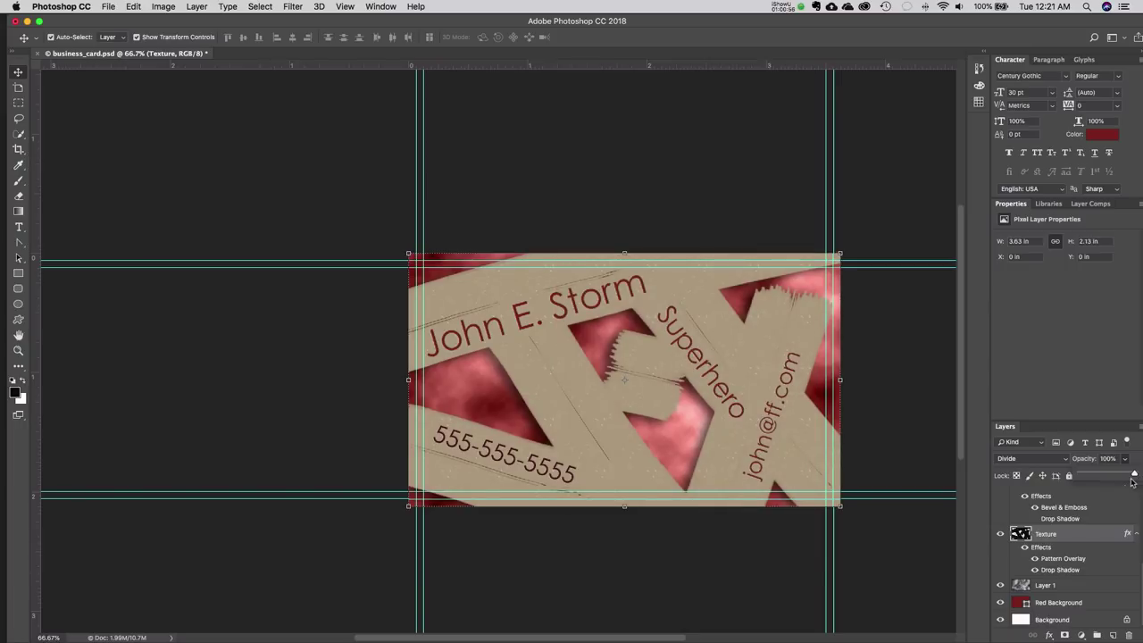
mouse_move(1134, 474)
left_mouse_down()
mouse_move(1122, 476)
mouse_move(1136, 475)
left_mouse_up()
- Hide cloud Layer 1 after comparing, and lower the Texture layer opacity to 70%
left_click(1047, 588)
left_click(1000, 585)
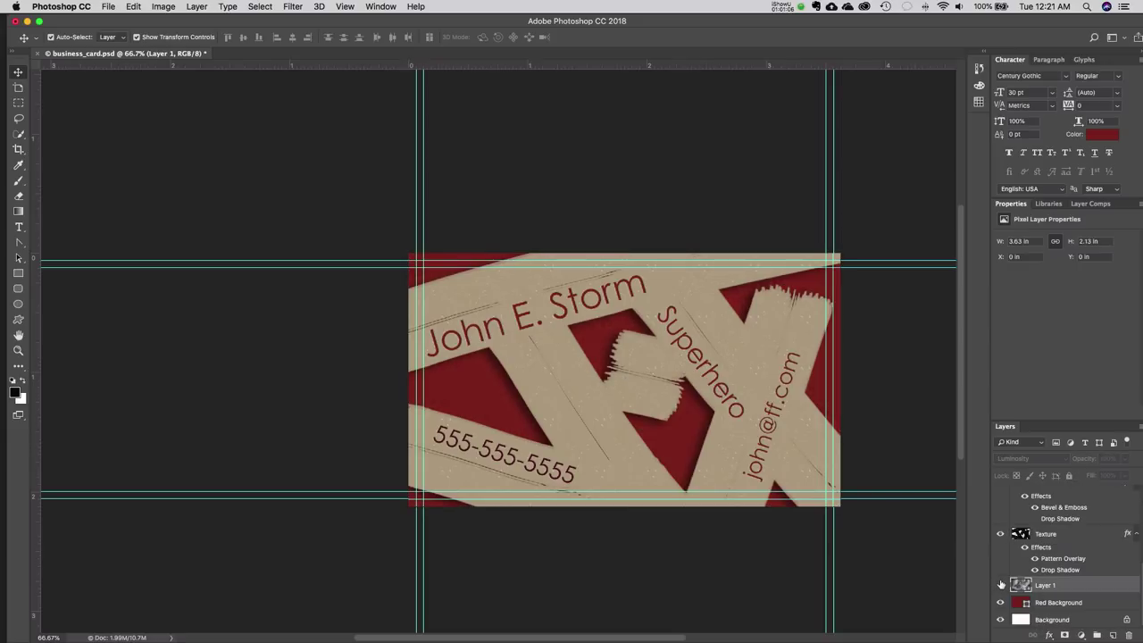
left_click(1001, 584)
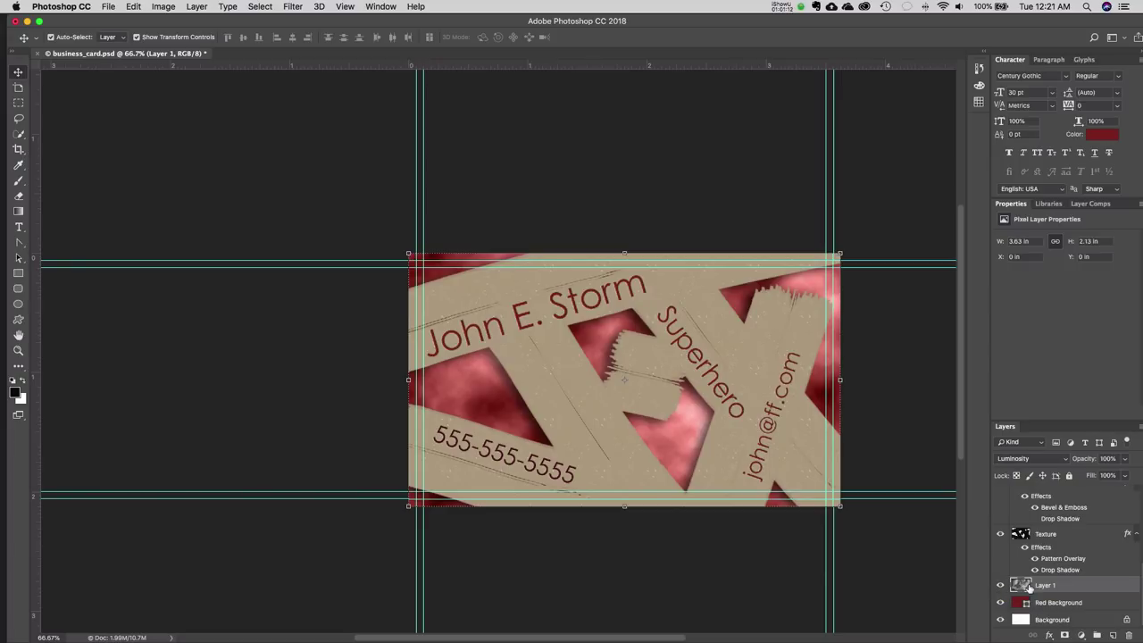
left_click(1001, 585)
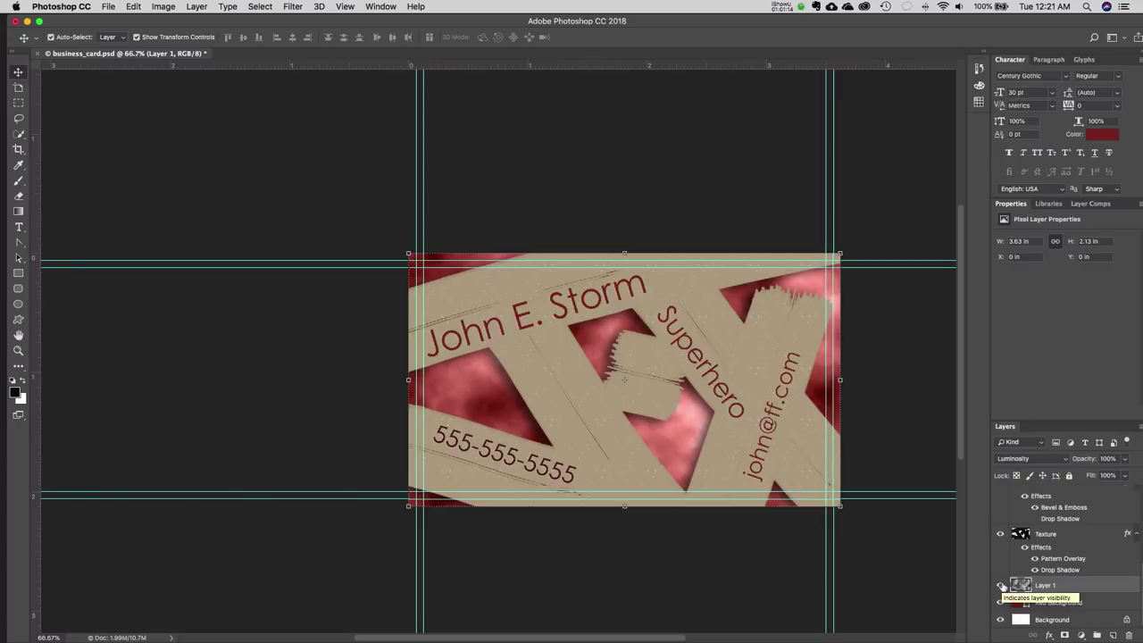
left_click(1046, 534)
left_click(1125, 458)
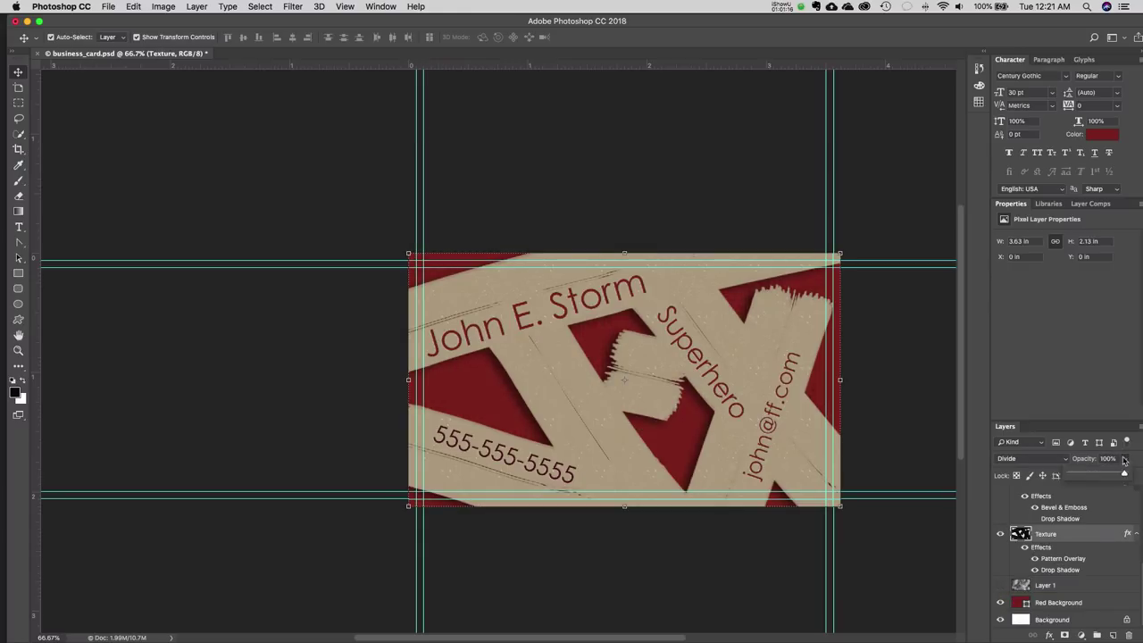
left_click_drag(1116, 480, 1108, 480)
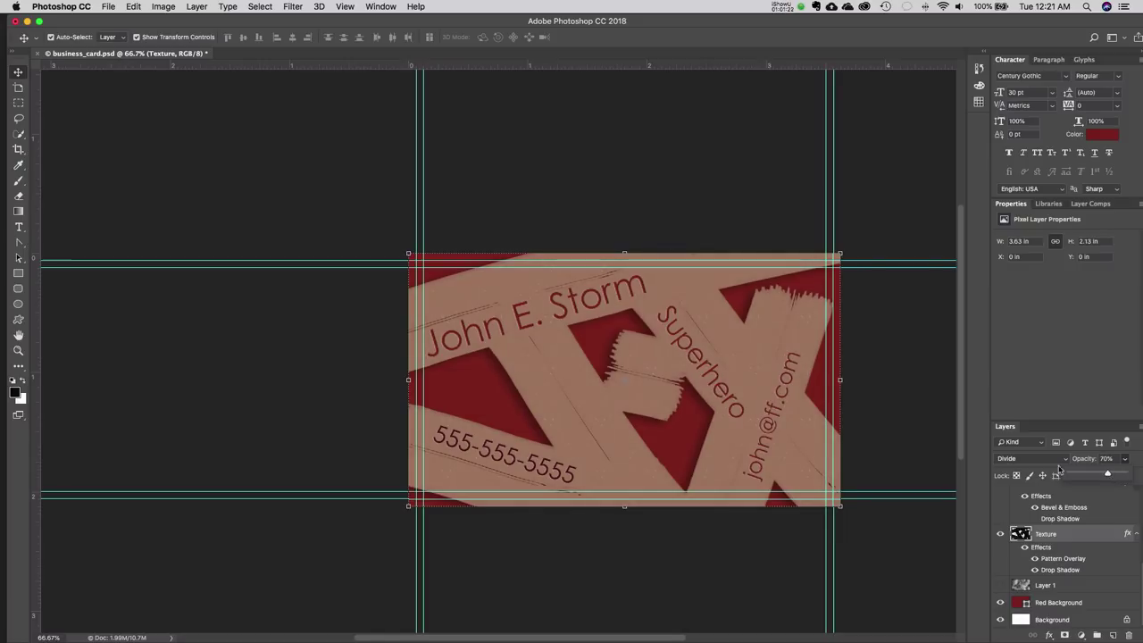
- Keep Texture at 70% opacity and save the business card document
left_click(963, 435)
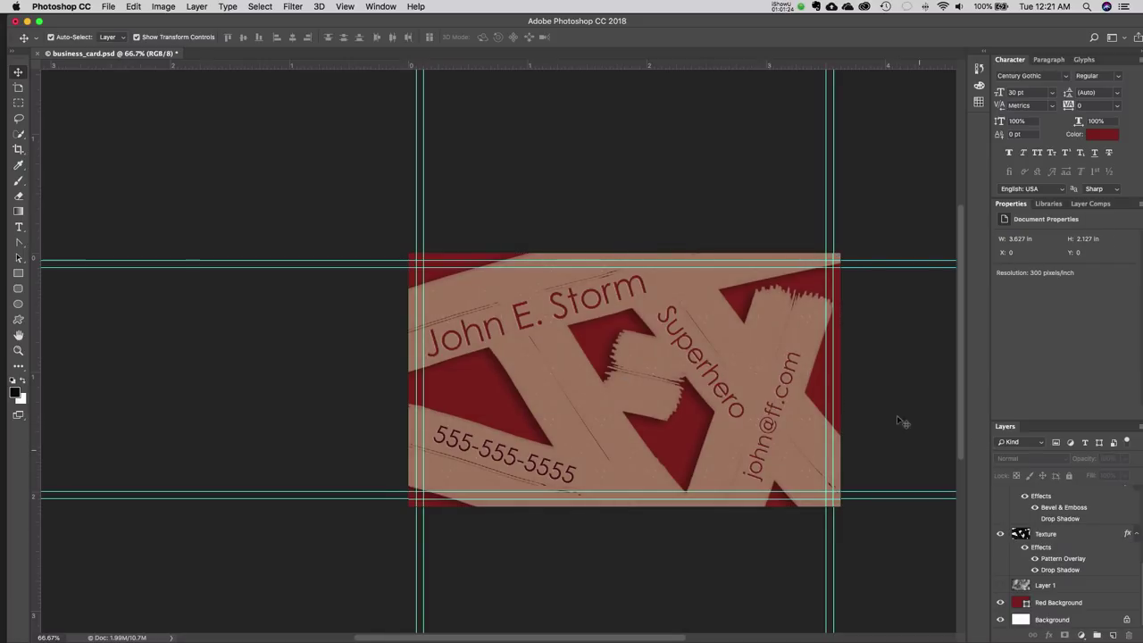
left_click(60, 7)
mouse_move(108, 6)
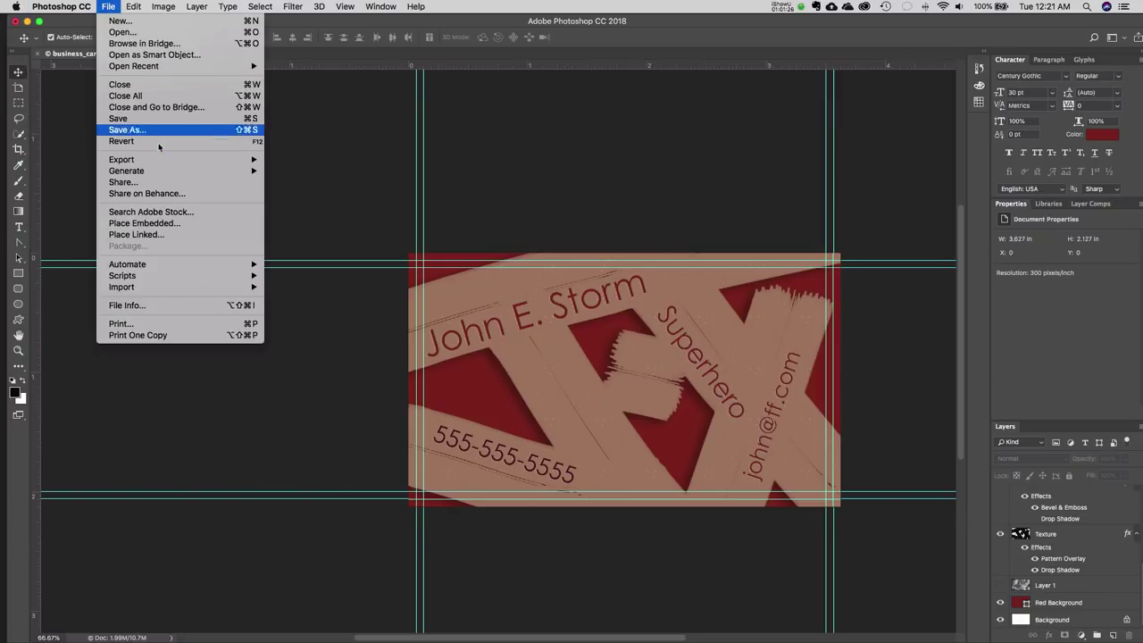
left_click(120, 118)
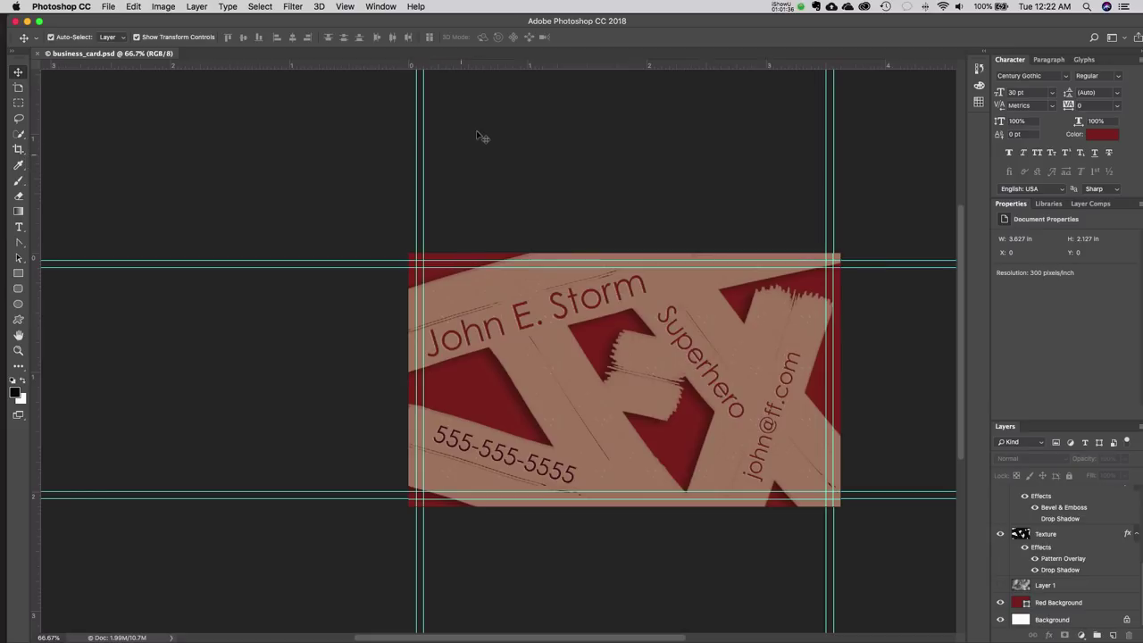
- Delete the hidden cloud layer, Layer 1, confirming the deletion
left_click(1060, 588)
left_click(1129, 635)
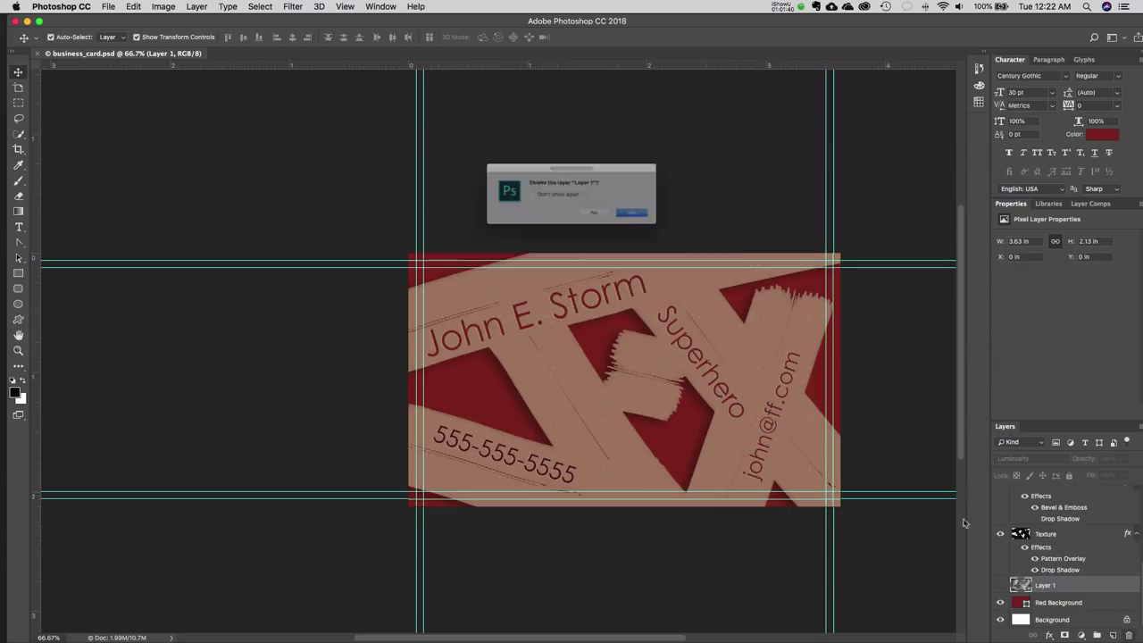
left_click(658, 223)
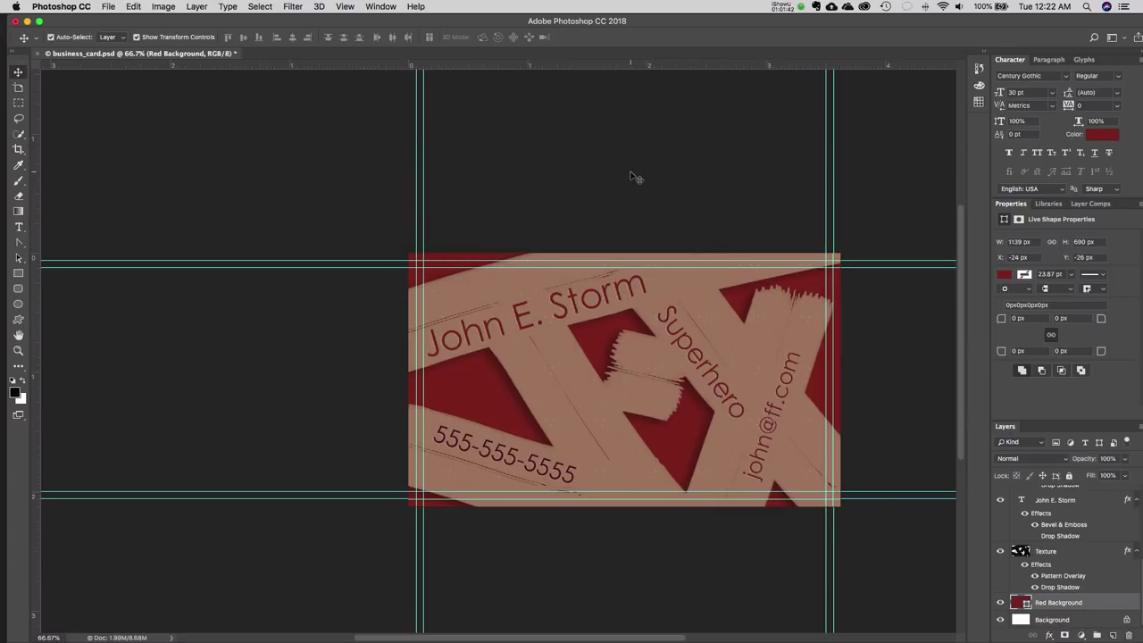
left_click(18, 350)
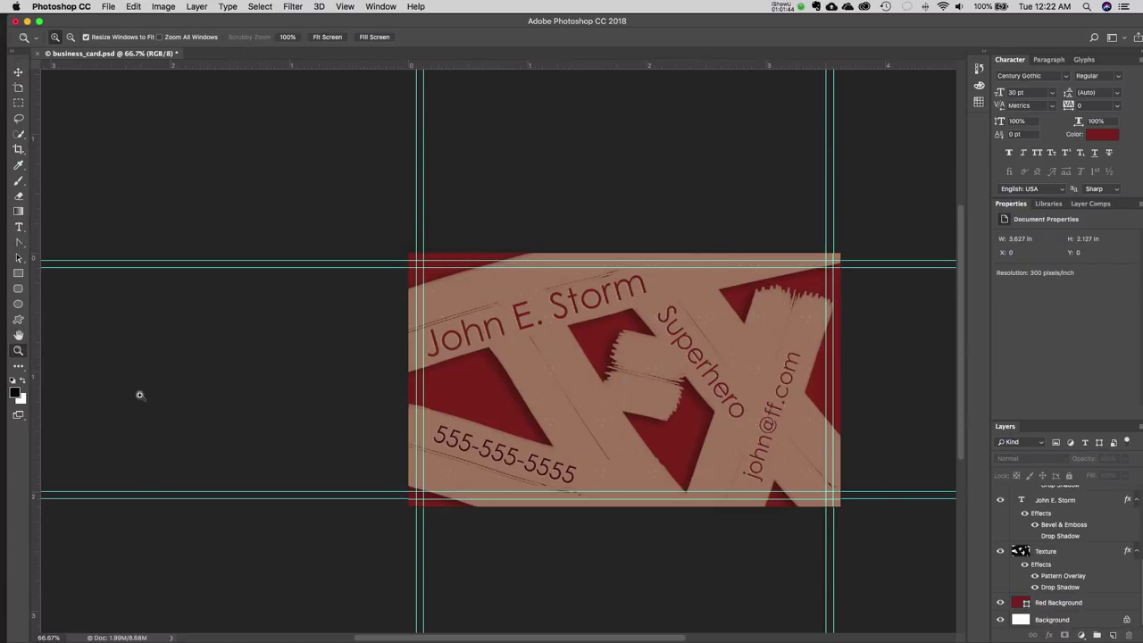
- Zoom to 200% on the phone number and recolour it dark red #420505
left_click(539, 331)
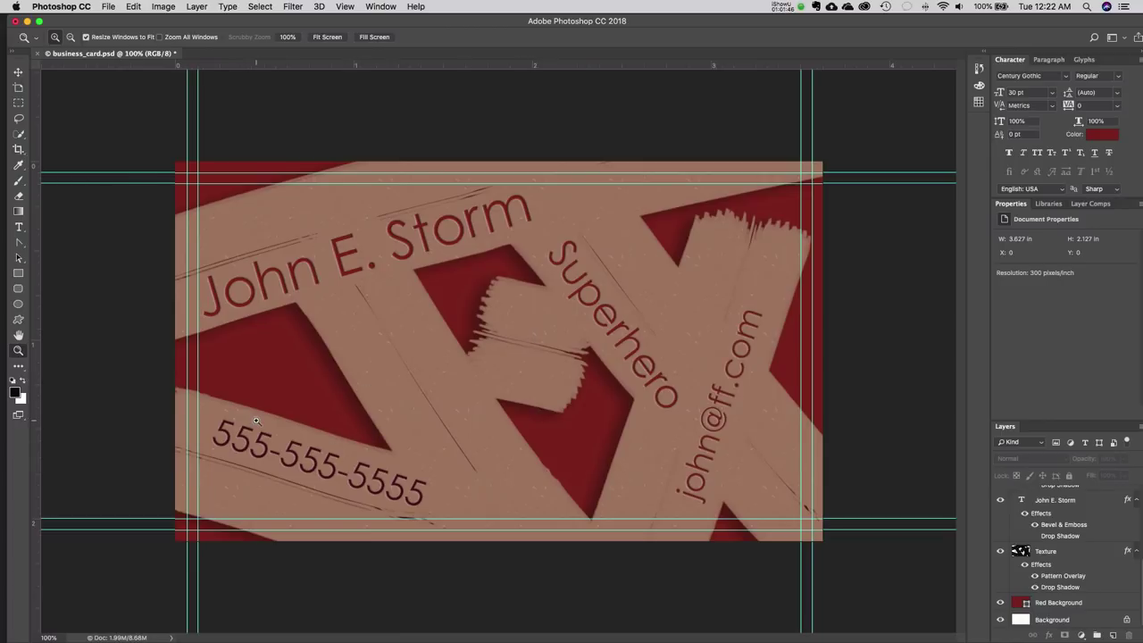
left_click(274, 392)
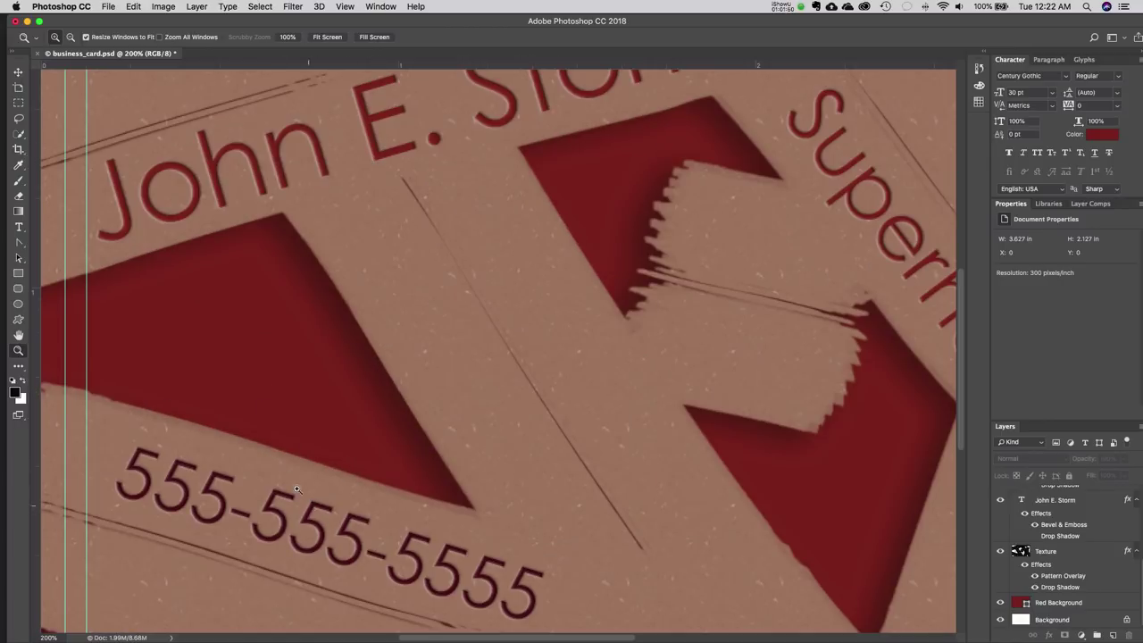
left_click(19, 227)
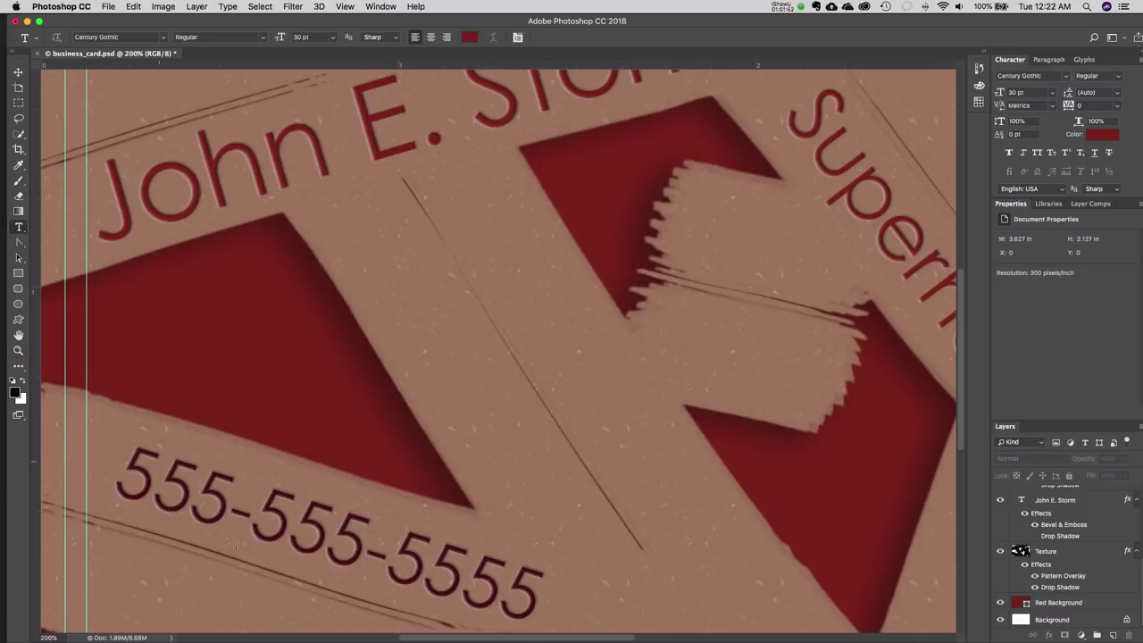
triple_click(261, 522)
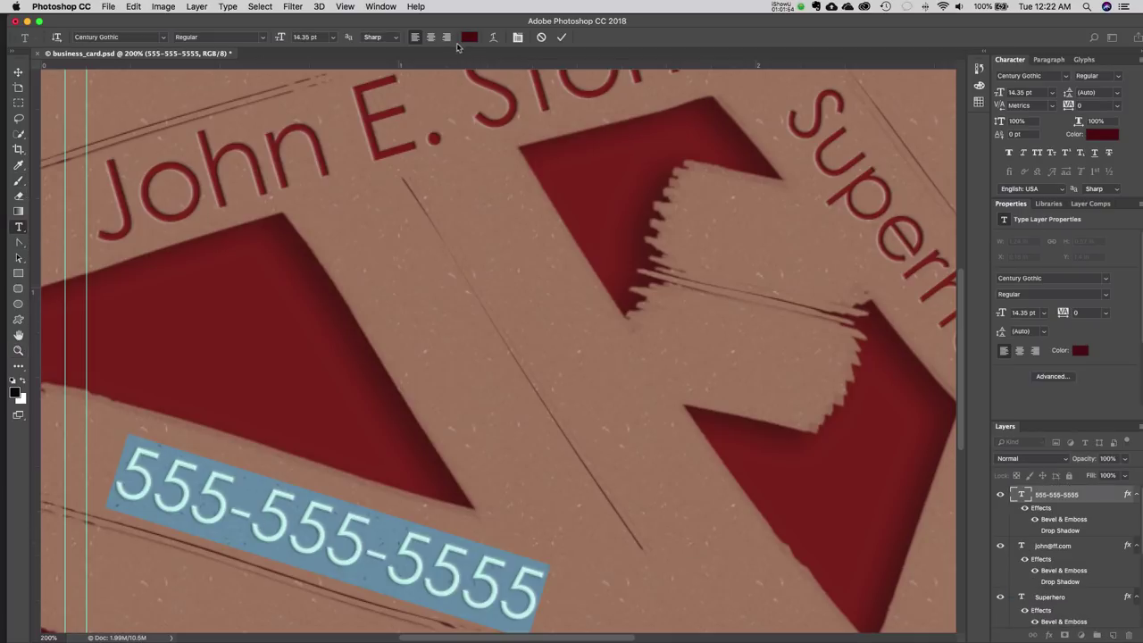
left_click(469, 37)
left_click(753, 243)
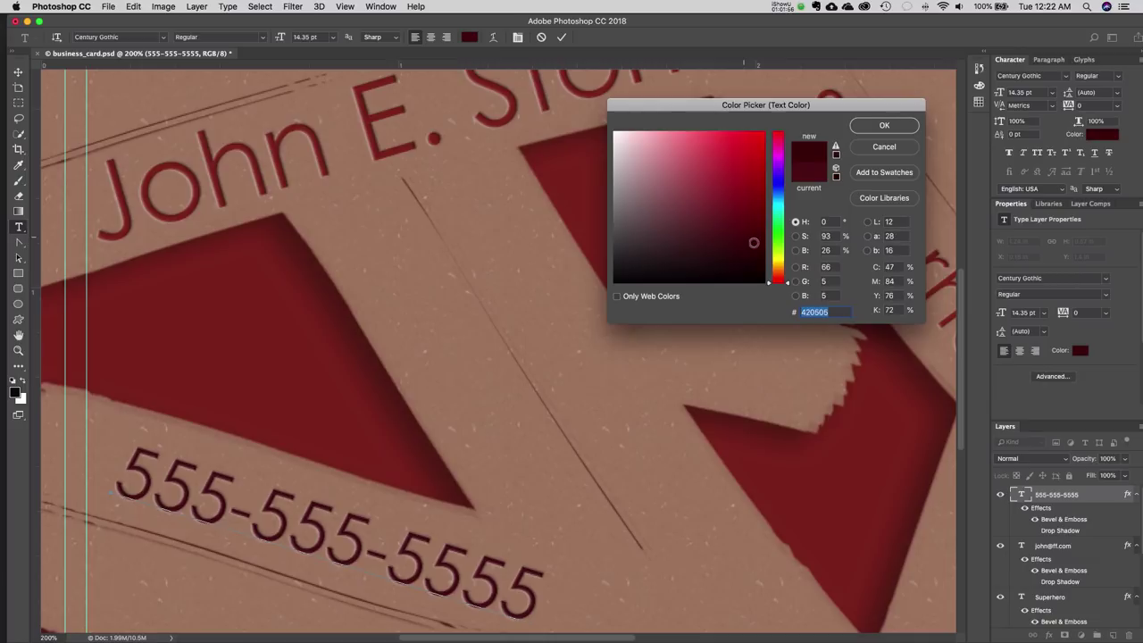
left_click(895, 130)
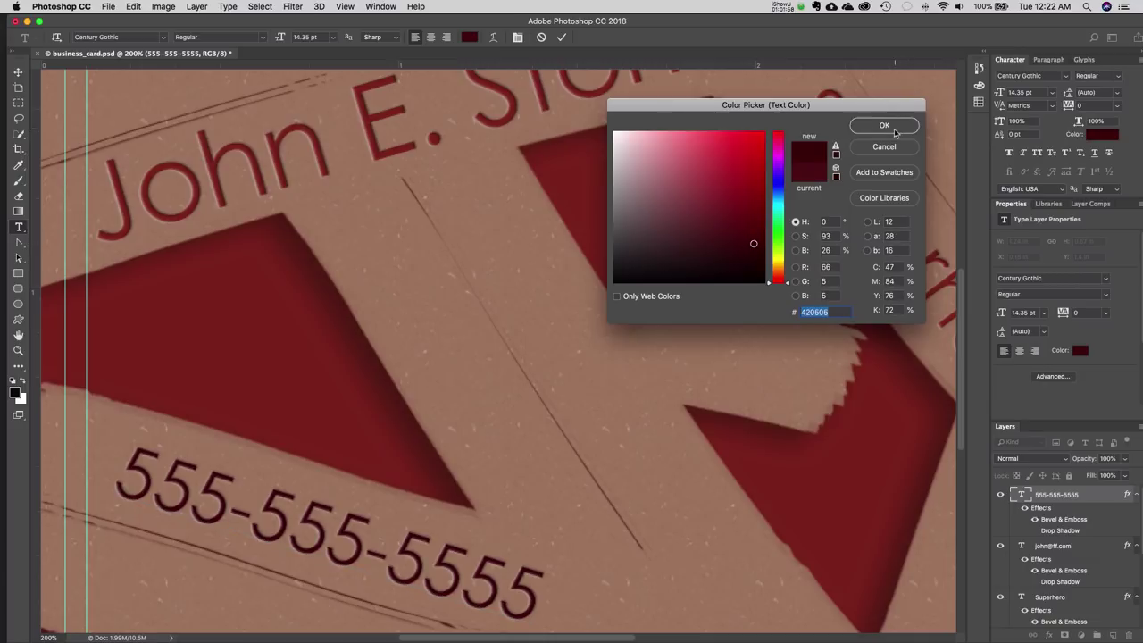
key("super+Return")
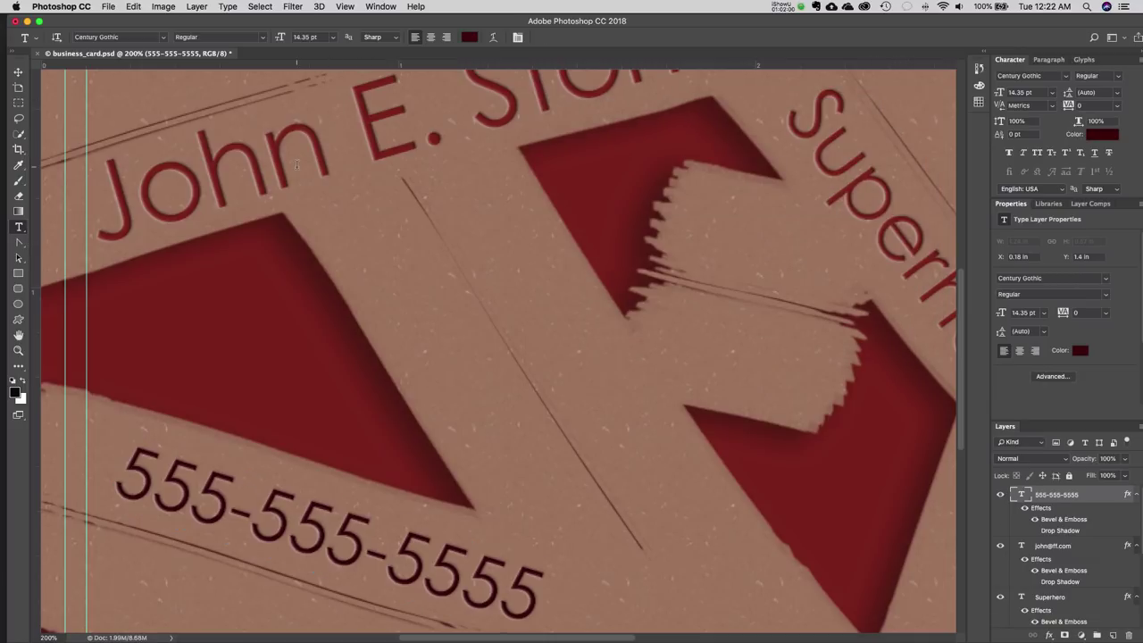
- Recolour the name line near-black red #360505 by sampling the phone number's colour
triple_click(297, 165)
left_click(468, 37)
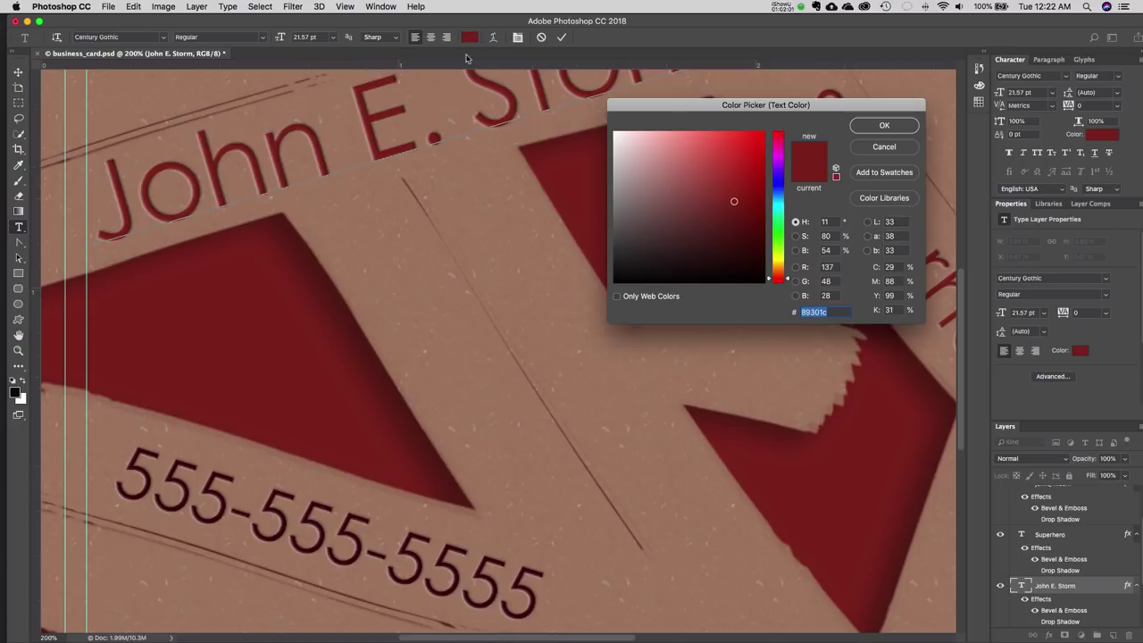
left_click(360, 556)
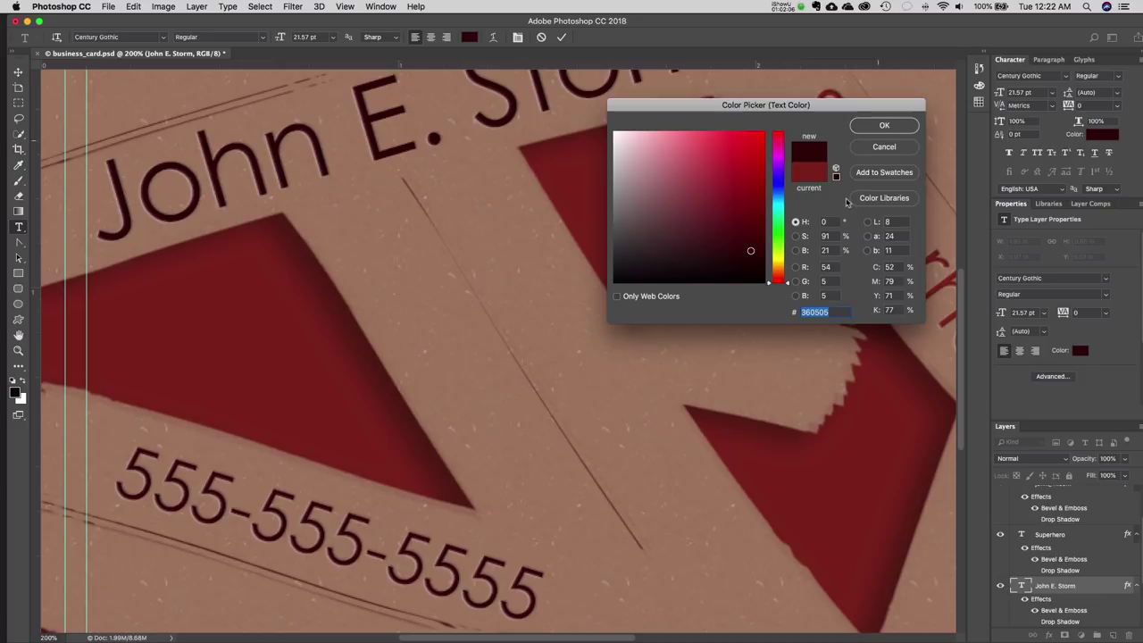
left_click(884, 125)
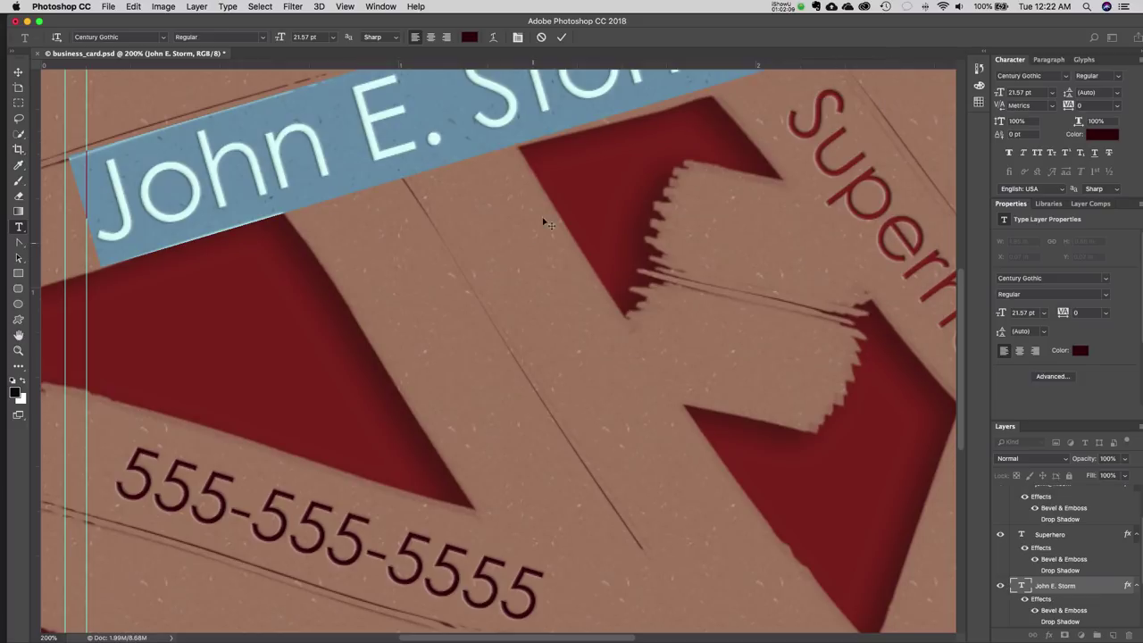
left_click(18, 71)
left_click(329, 399)
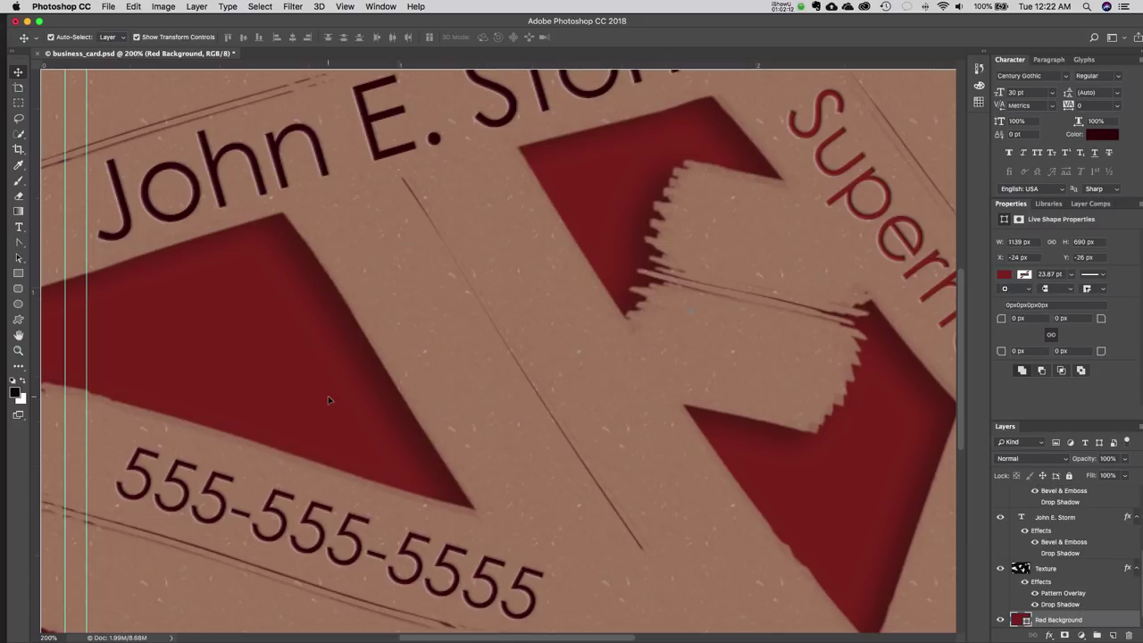
- View the card at 100% zoom and deselect the Red Background layer with the Move tool
key("super+0")
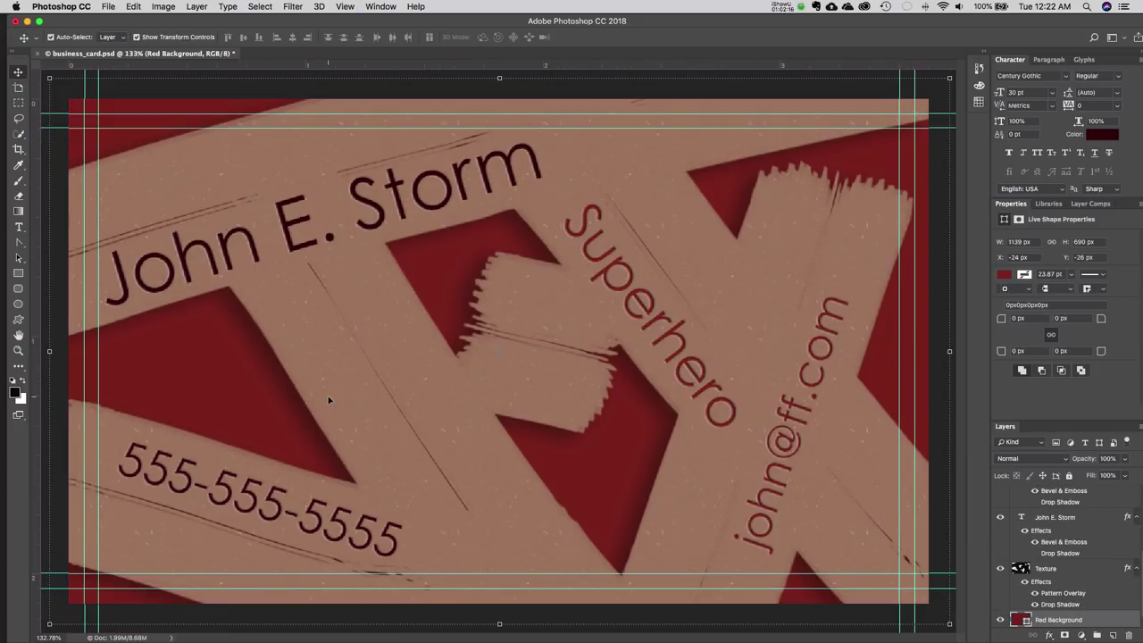
left_click(20, 353)
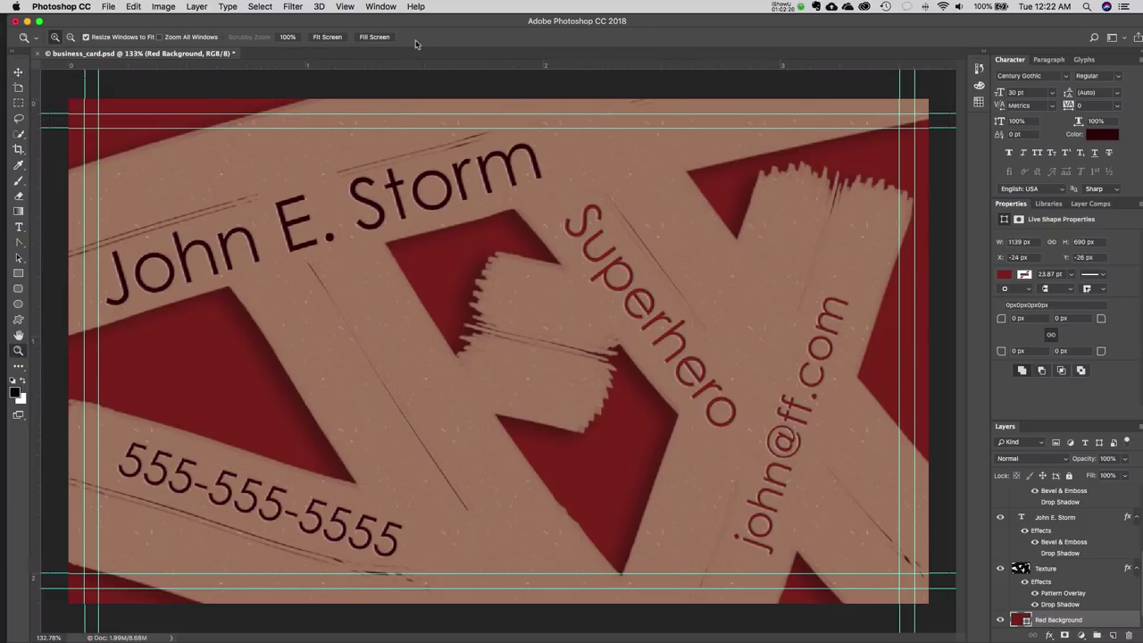
left_click(343, 6)
left_click(379, 143)
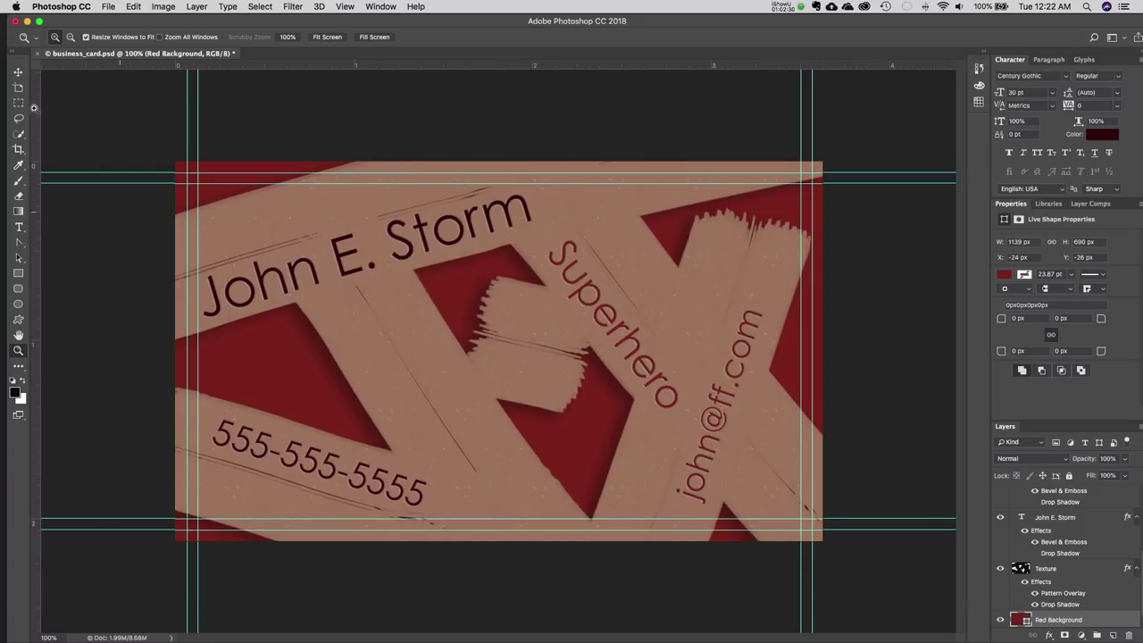
left_click(21, 73)
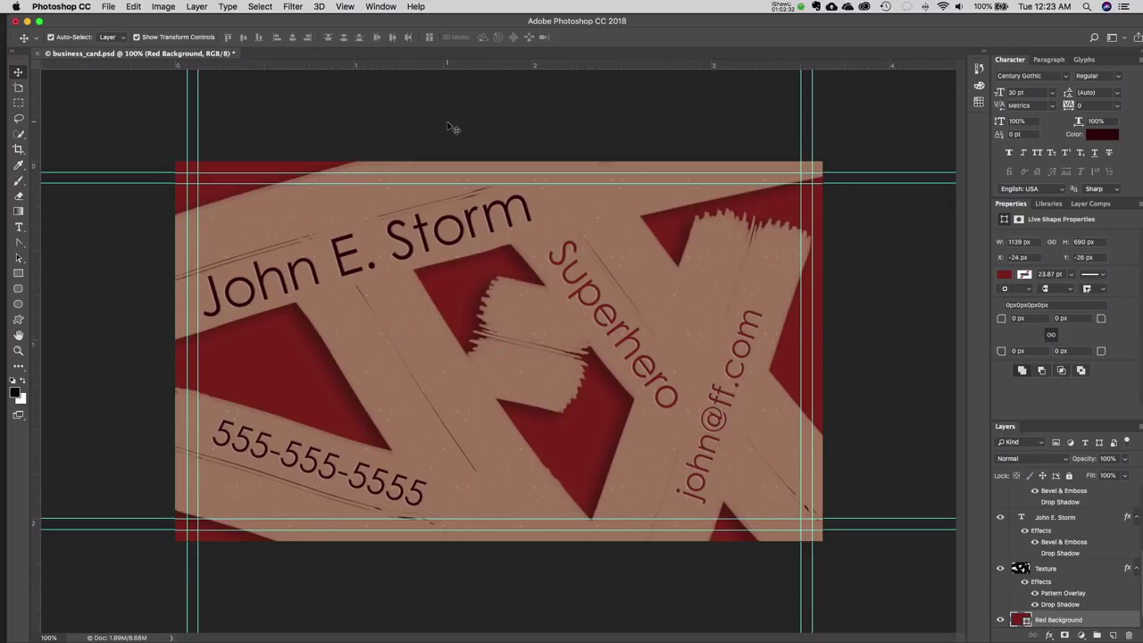
left_click(450, 125)
left_click(117, 10)
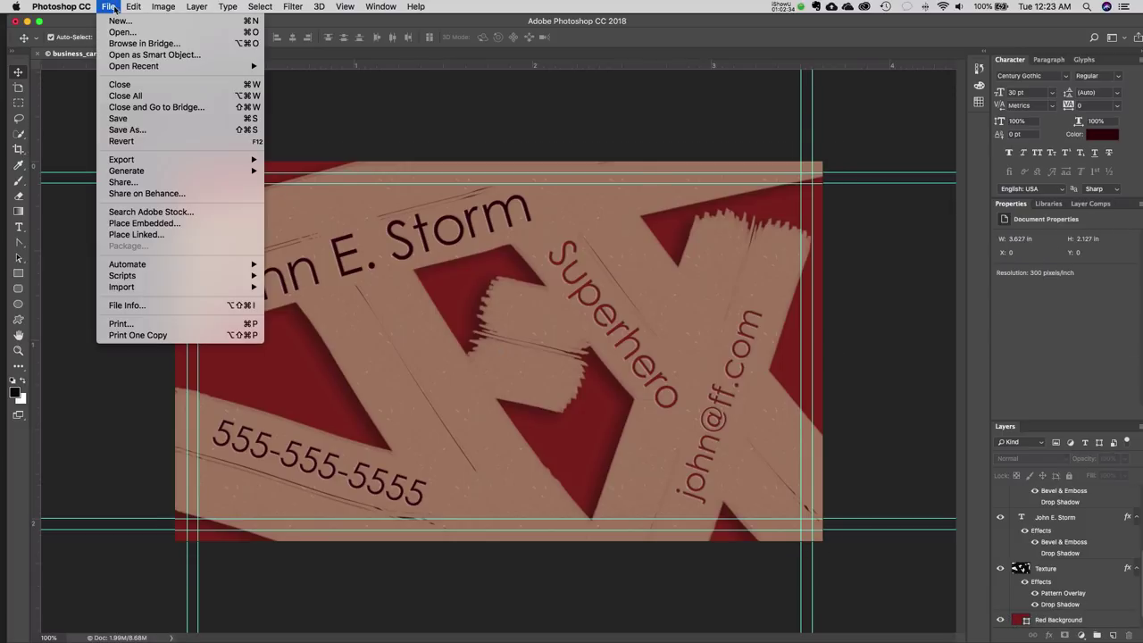
- Export the card as a 100%-quality JPG through Export As
mouse_move(150, 160)
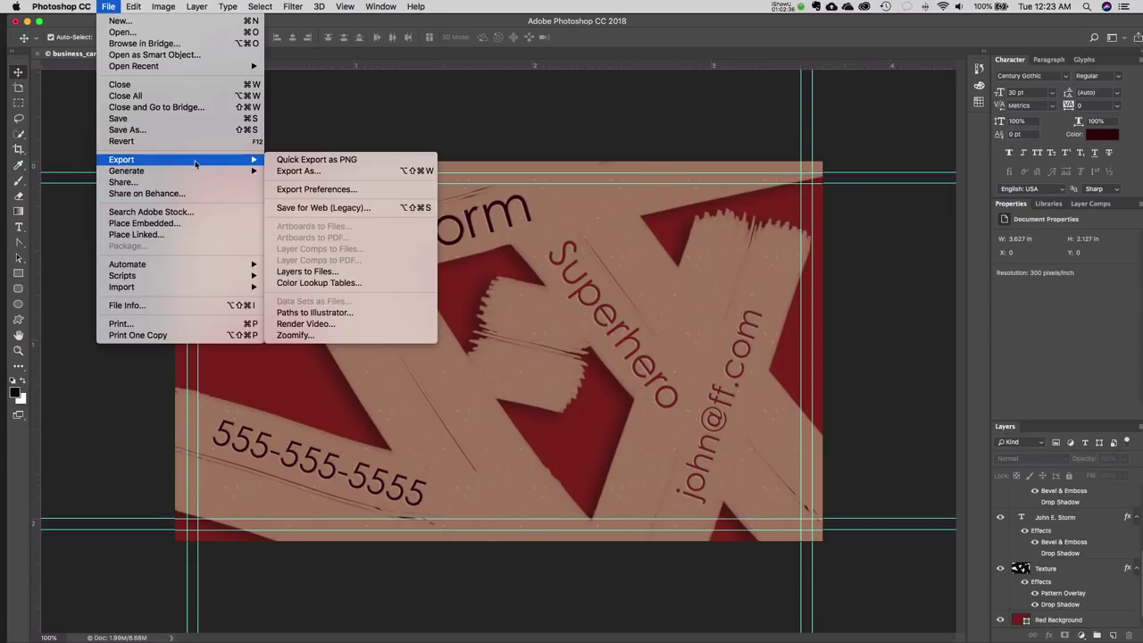
left_click(354, 173)
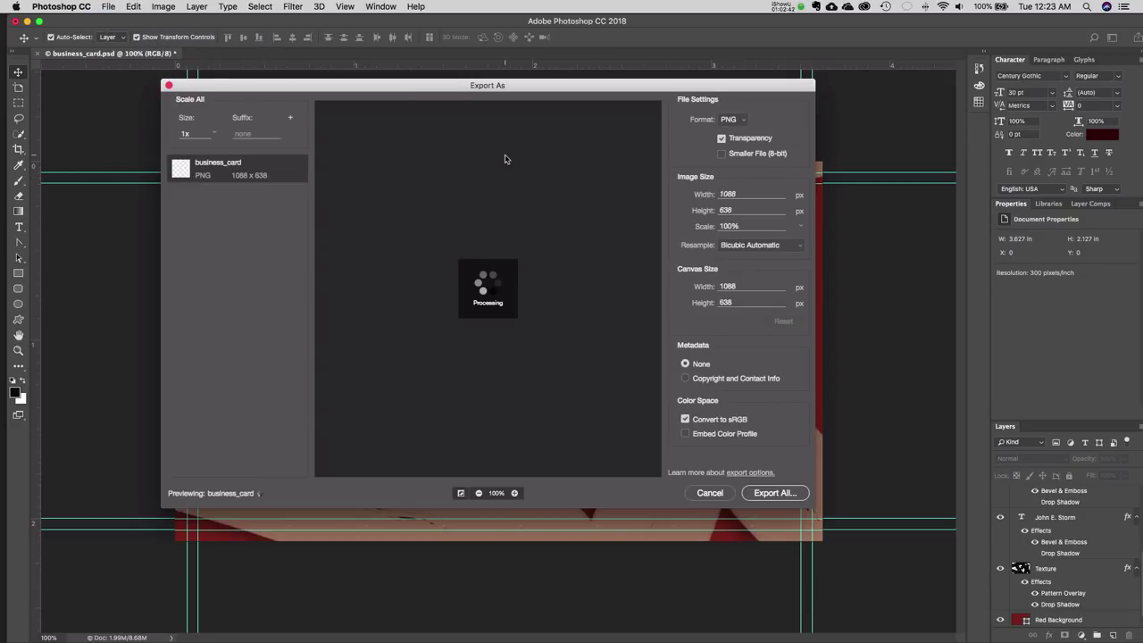
left_click(730, 121)
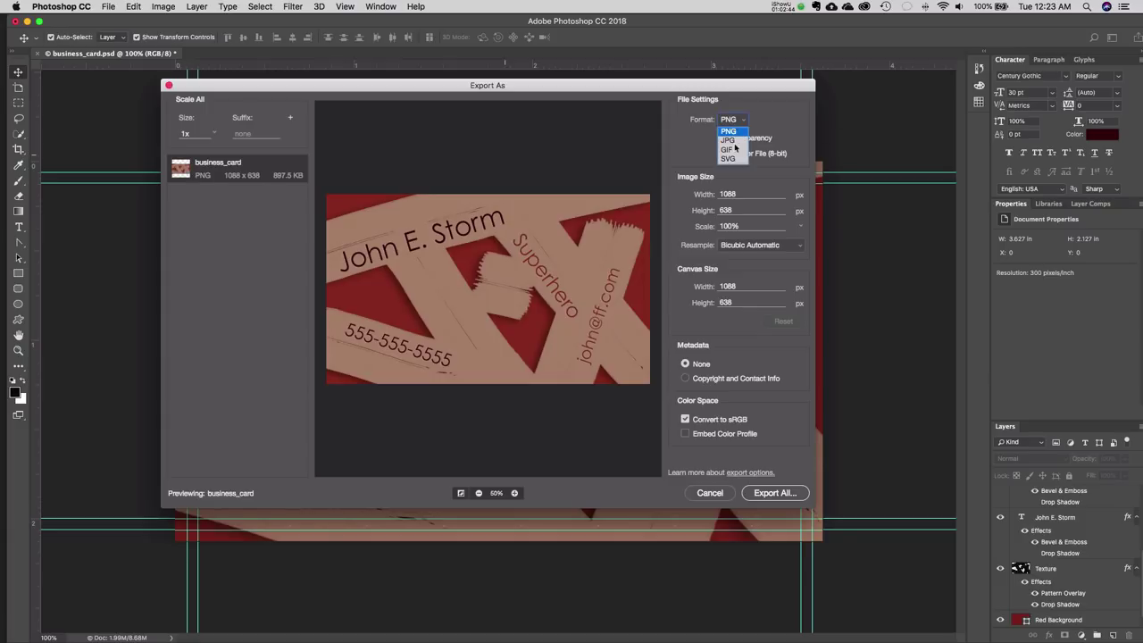
left_click(730, 140)
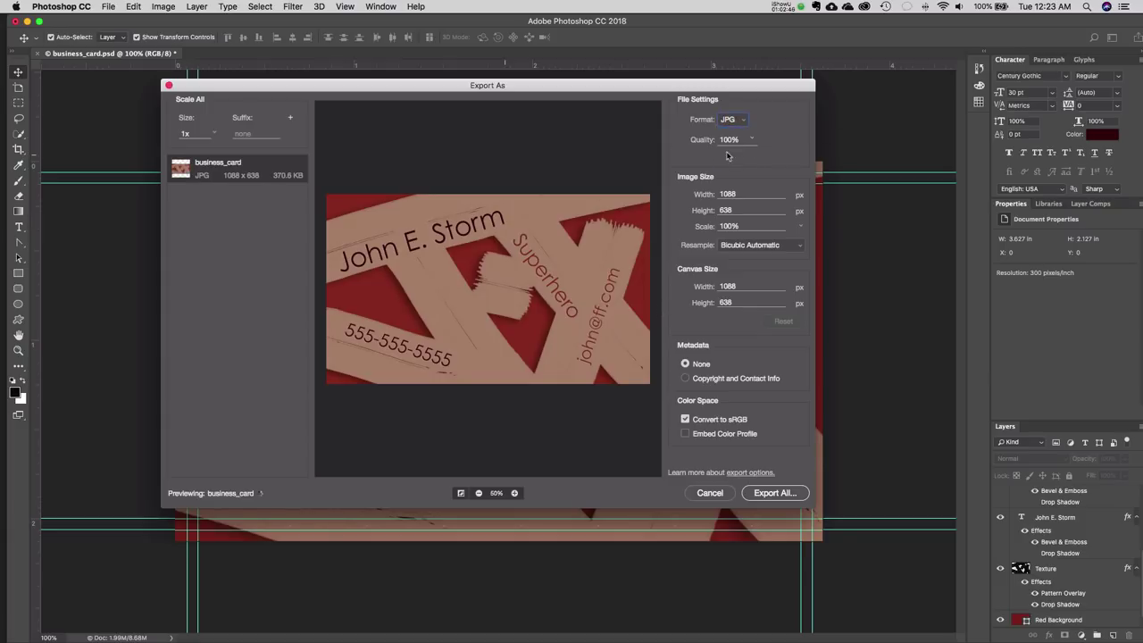
left_click(780, 497)
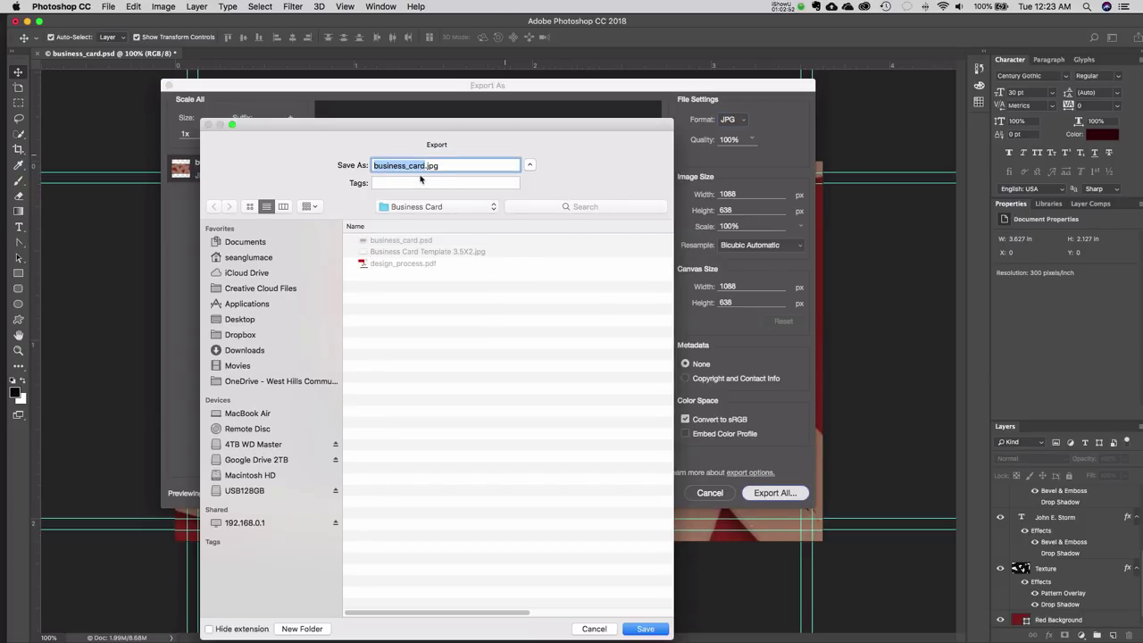
- Give the exported JPG a new file name and save it to the Business Card folder
type("glumaced_fa")
key("BackSpace")
type("sean")
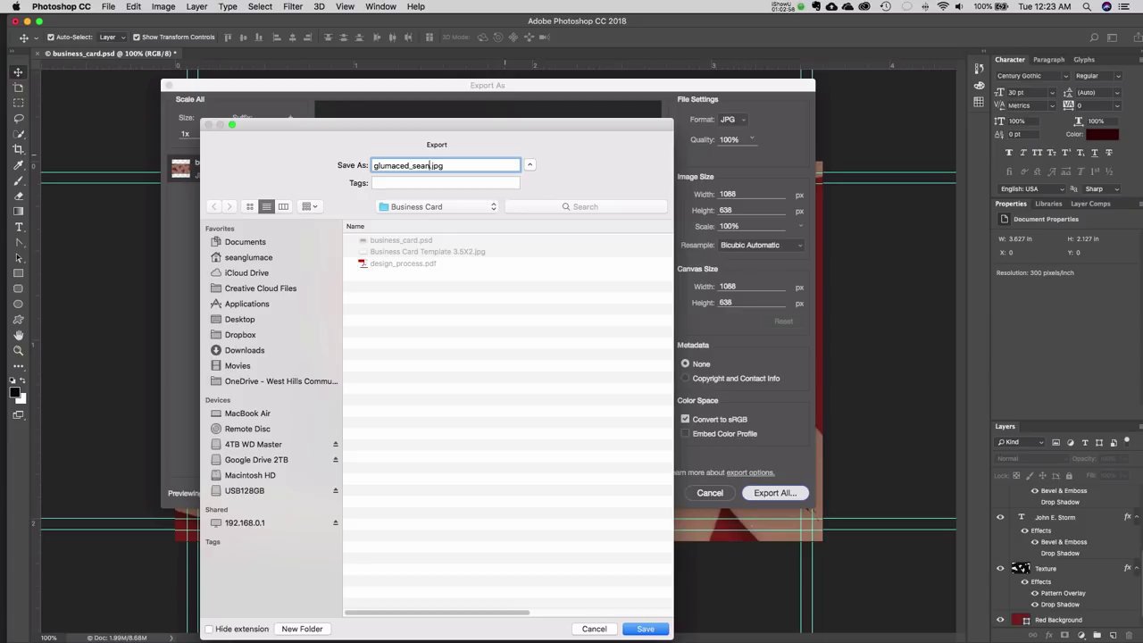
type("_module054")
key("BackSpace")
left_click(647, 629)
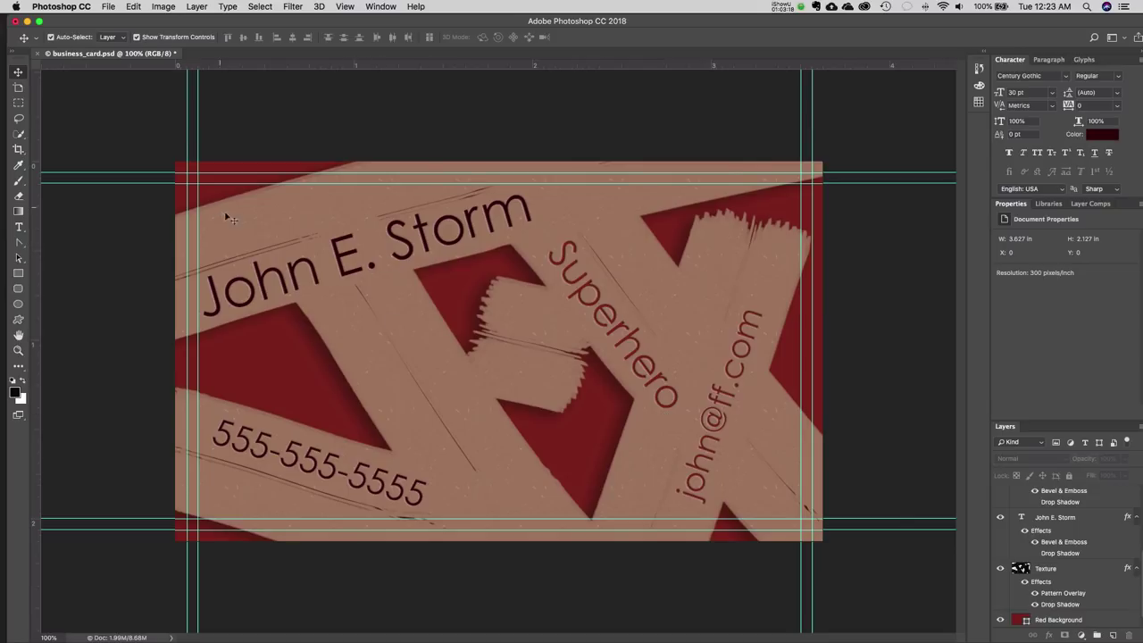
- Save the layered business_card.psd document
left_click(108, 6)
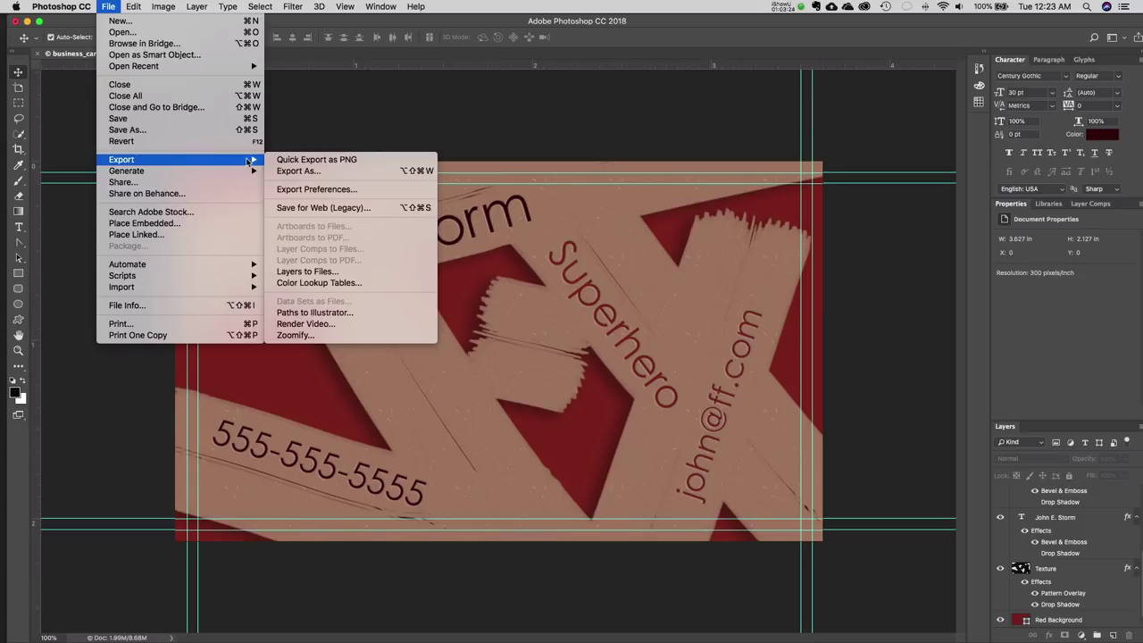
mouse_move(181, 172)
left_click(557, 154)
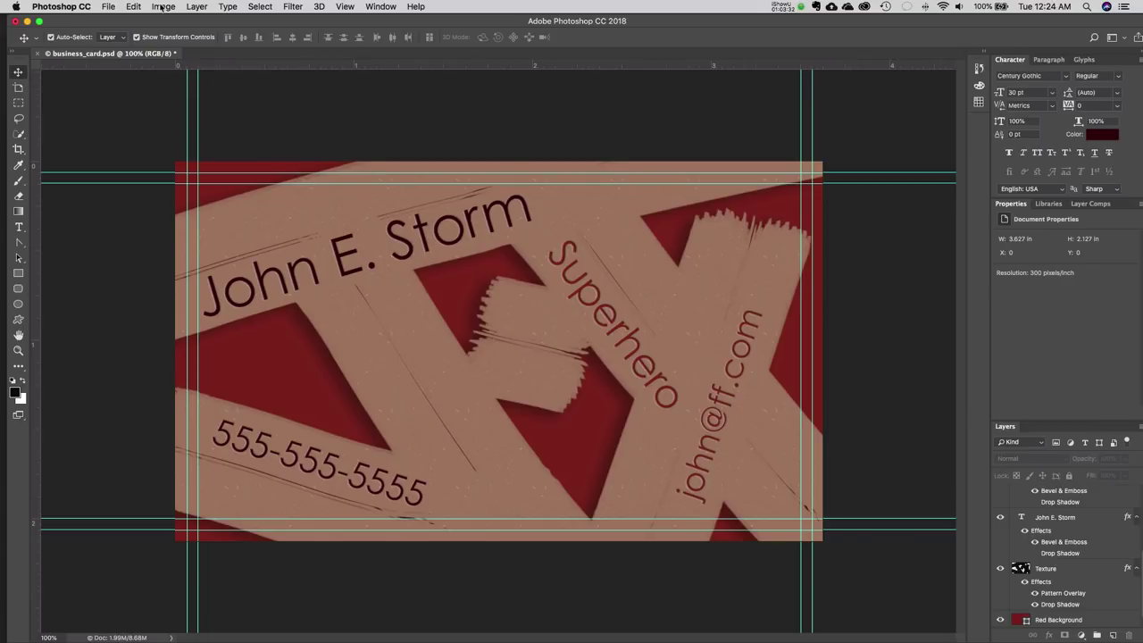
left_click(108, 6)
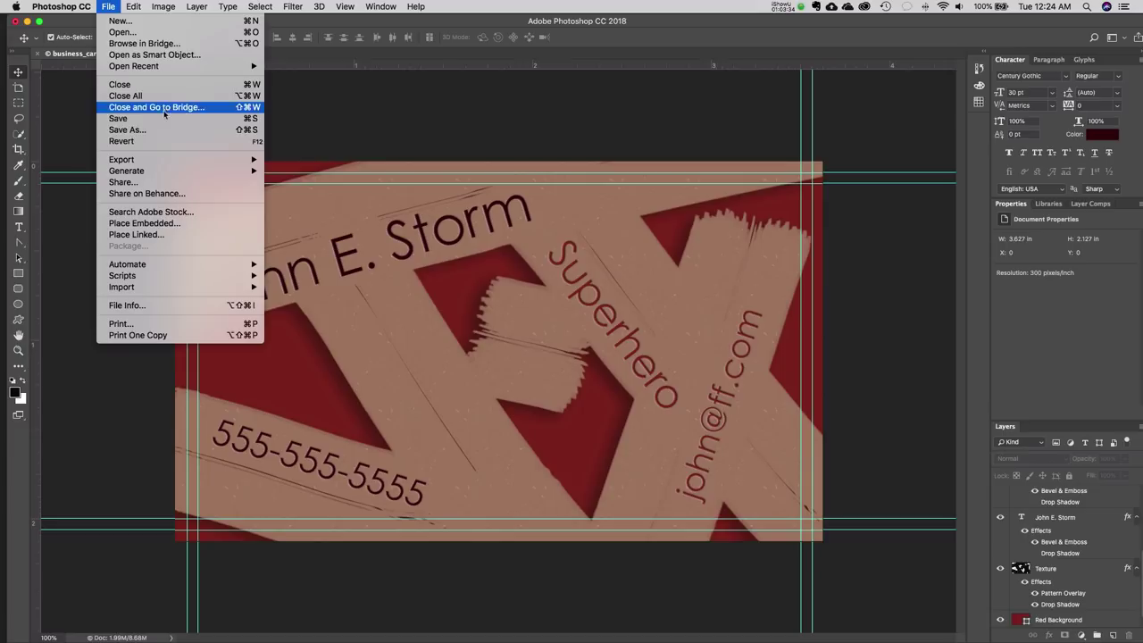
left_click(163, 119)
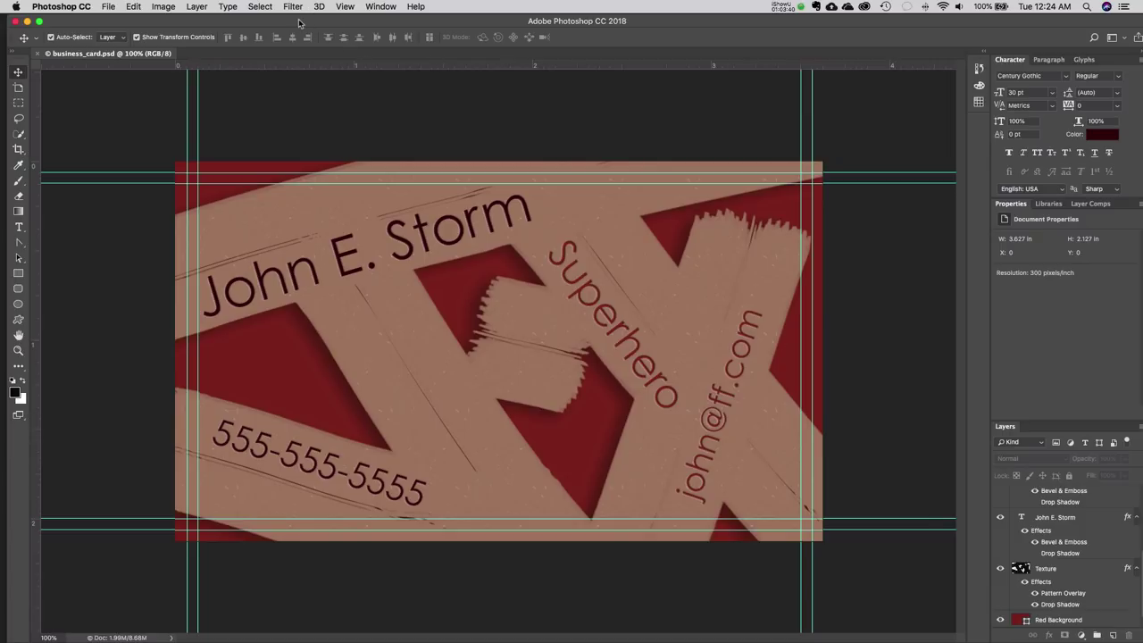
- Convert the card to CMYK Color mode, flattening the layers when prompted
left_click(236, 6)
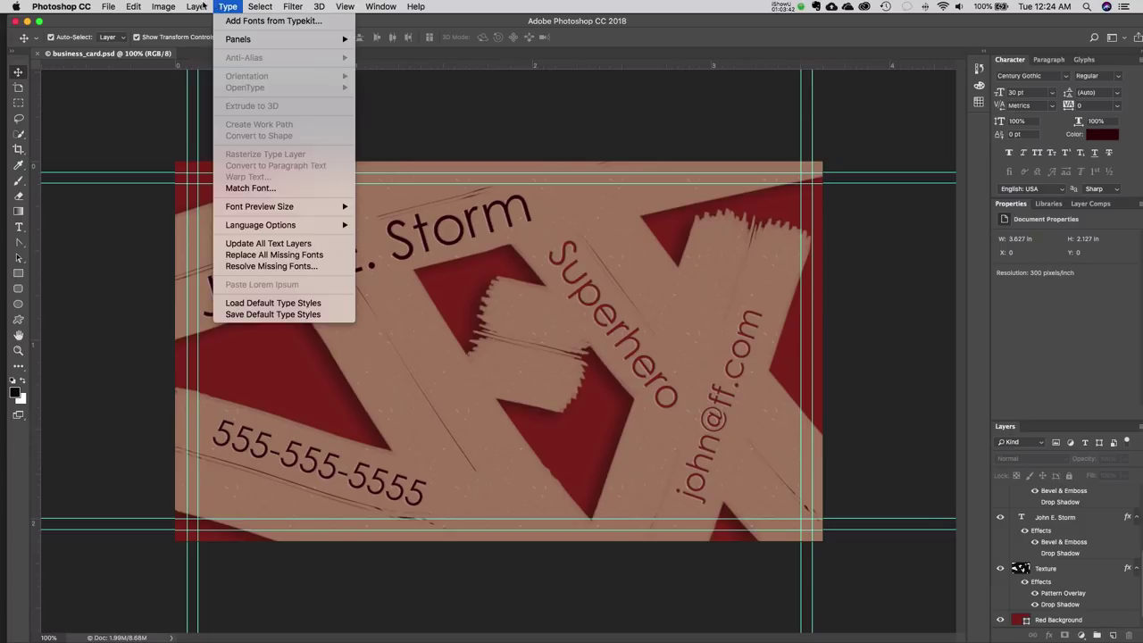
mouse_move(198, 6)
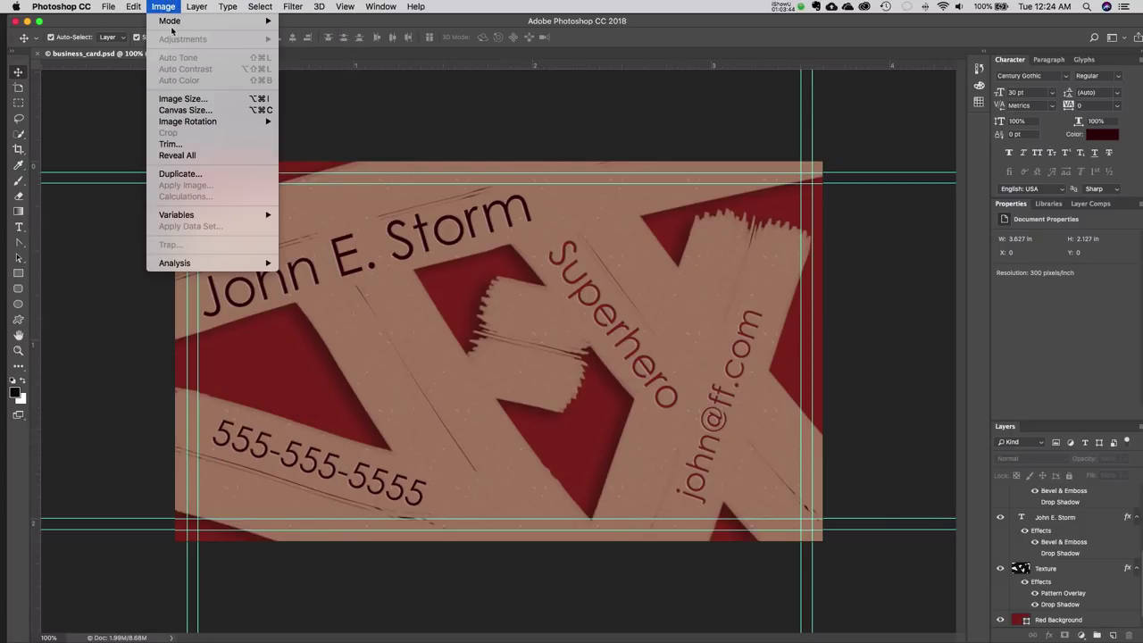
left_click(310, 92)
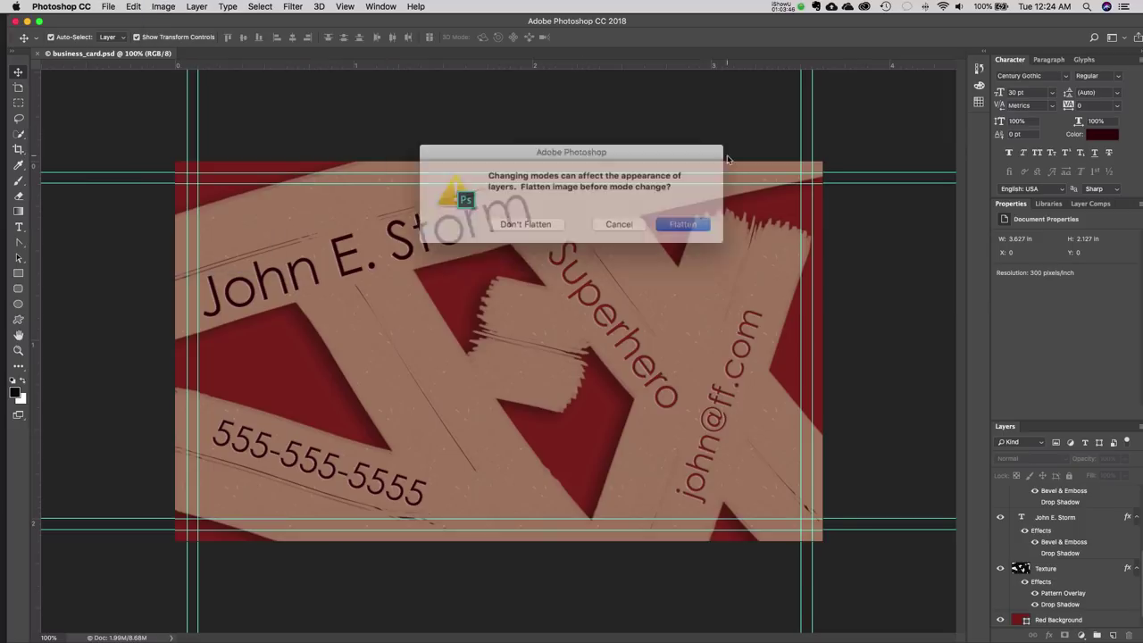
left_click(689, 223)
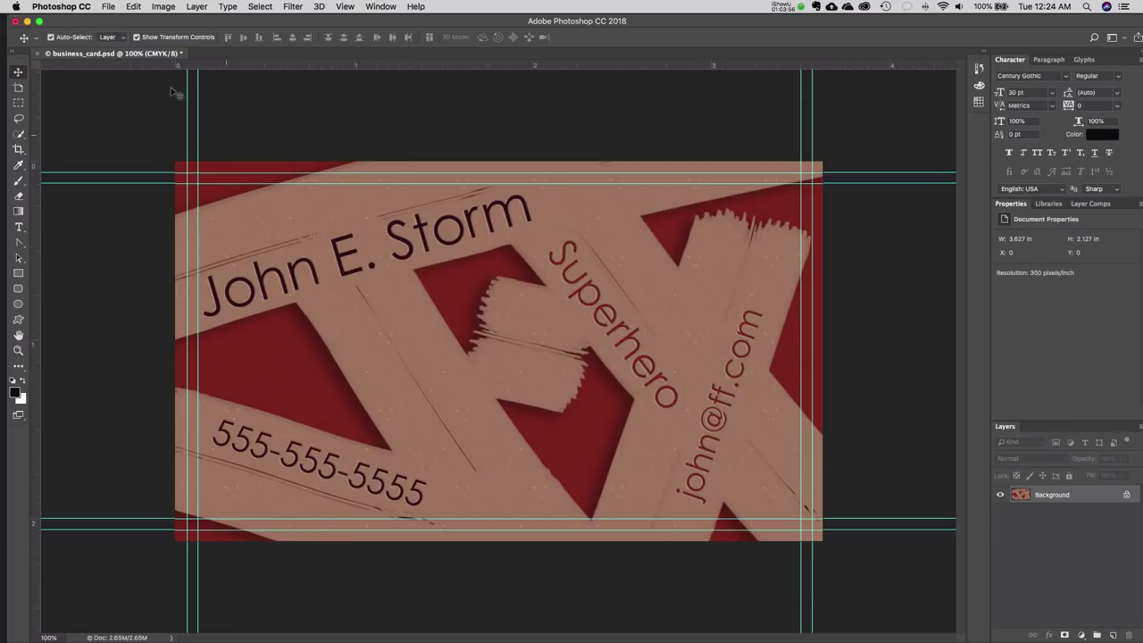
left_click(108, 7)
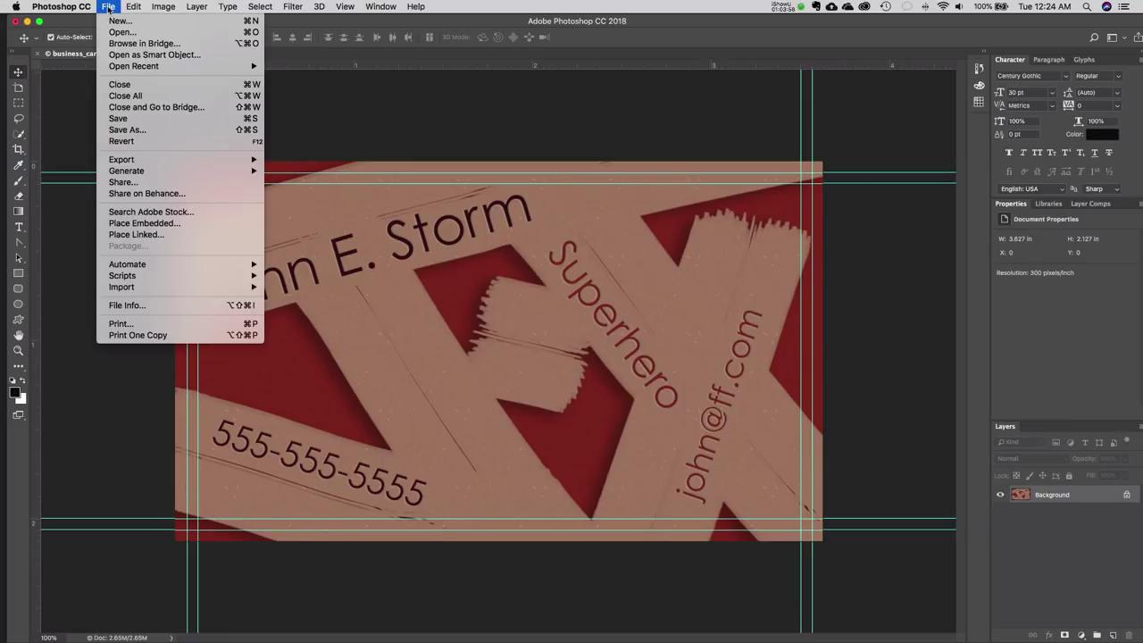
- Save the card as a TIFF with a .tif extension and LZW compression, then close it
left_click(199, 132)
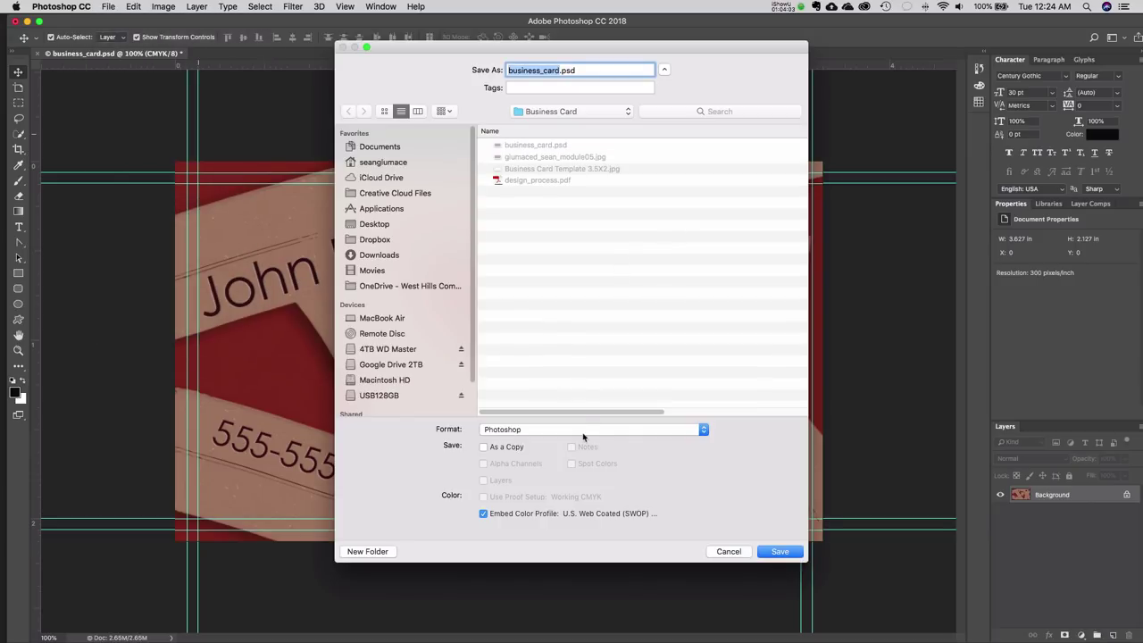
left_click(583, 436)
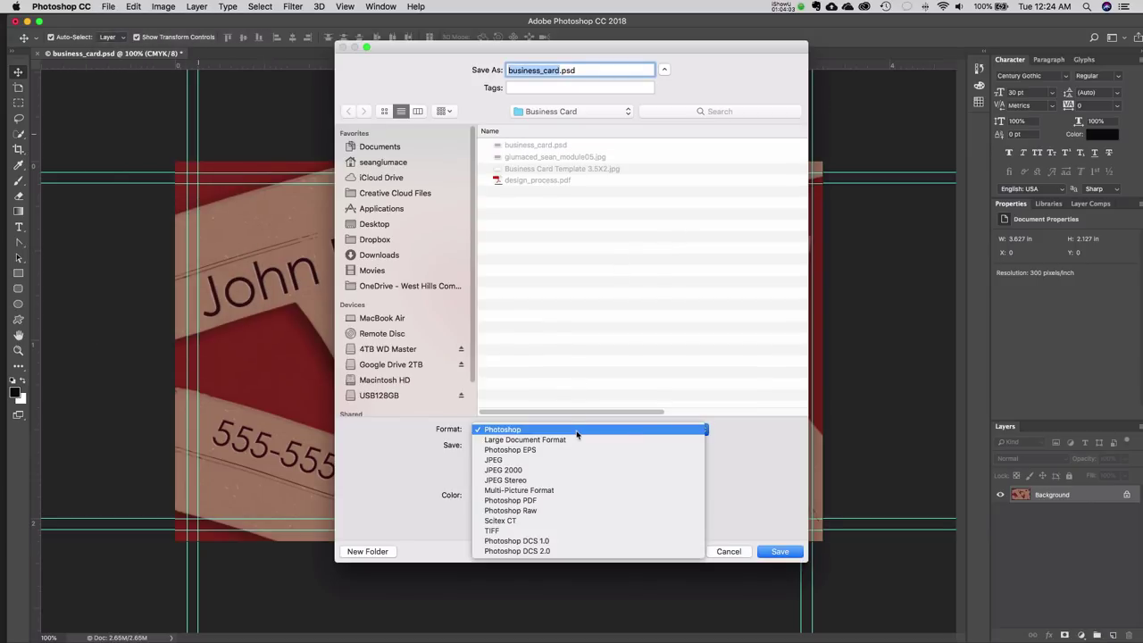
left_click(570, 516)
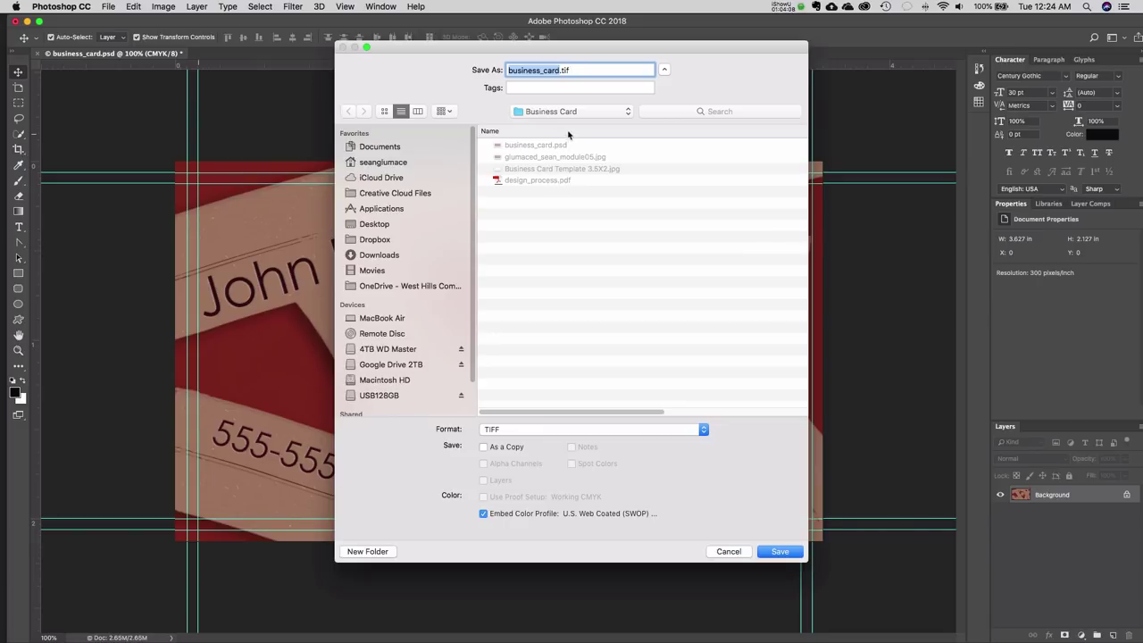
left_click(563, 158)
double_click(611, 70)
type("tif")
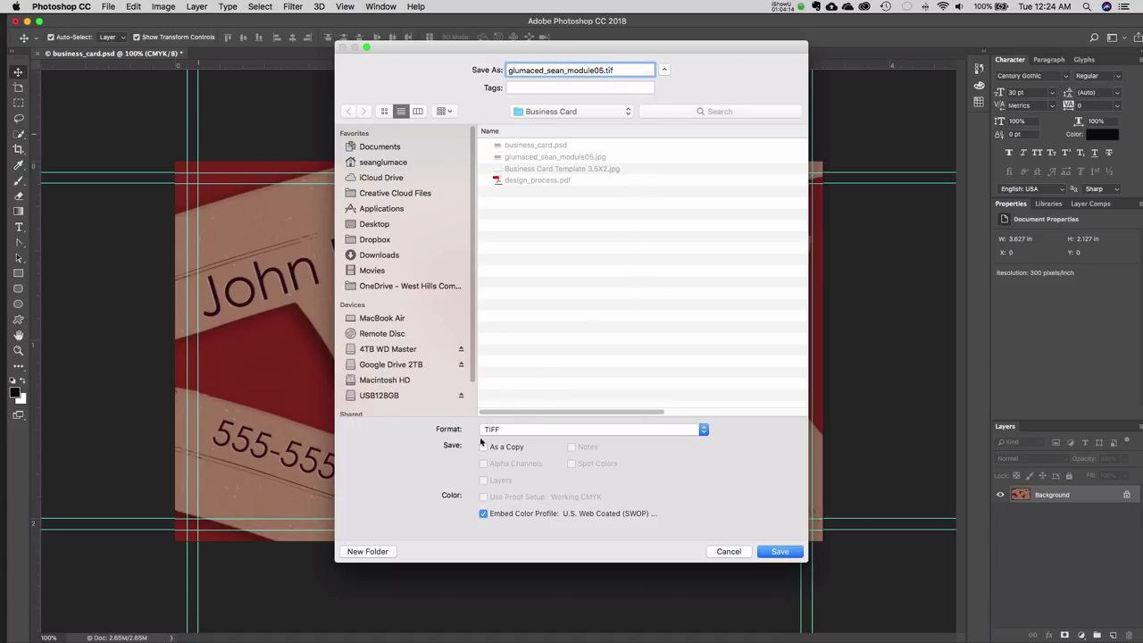
left_click(778, 554)
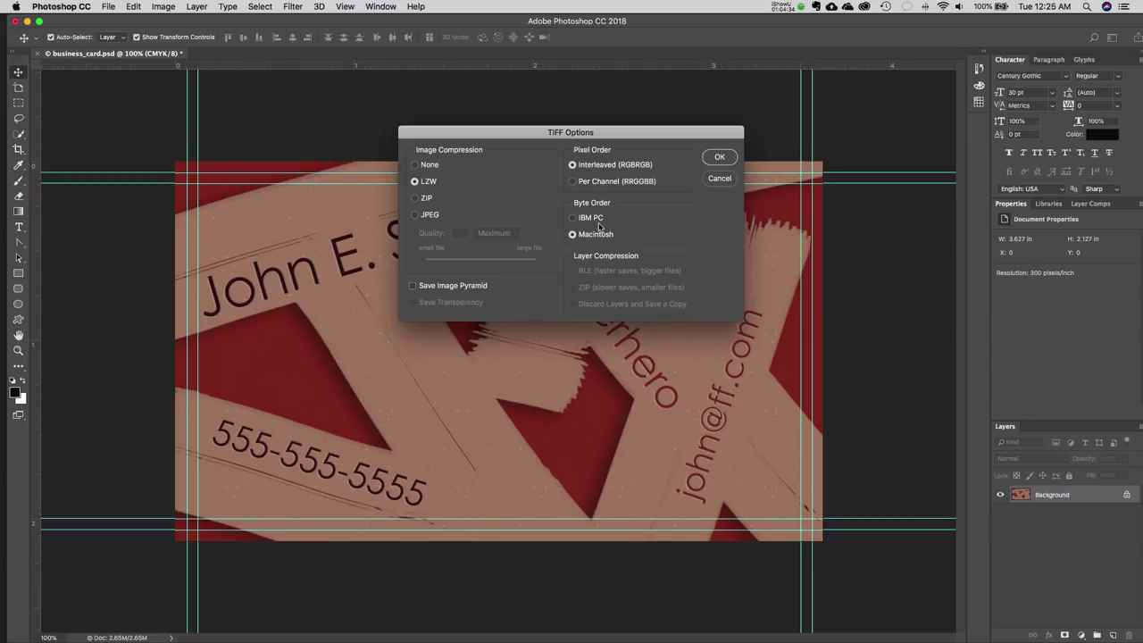
left_click(719, 159)
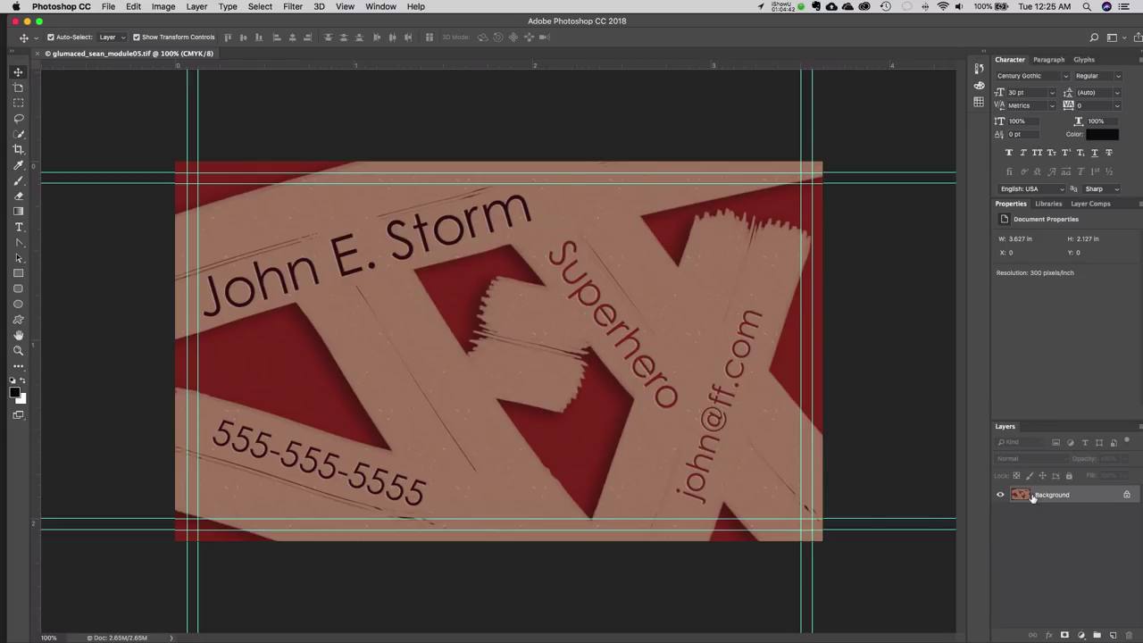
left_click(46, 54)
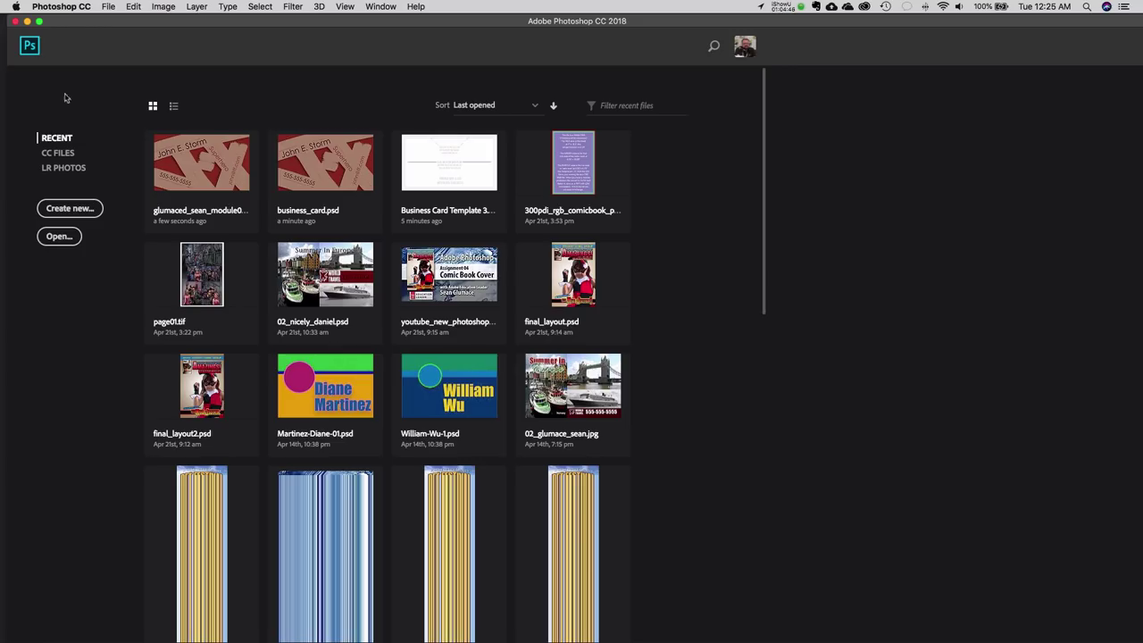